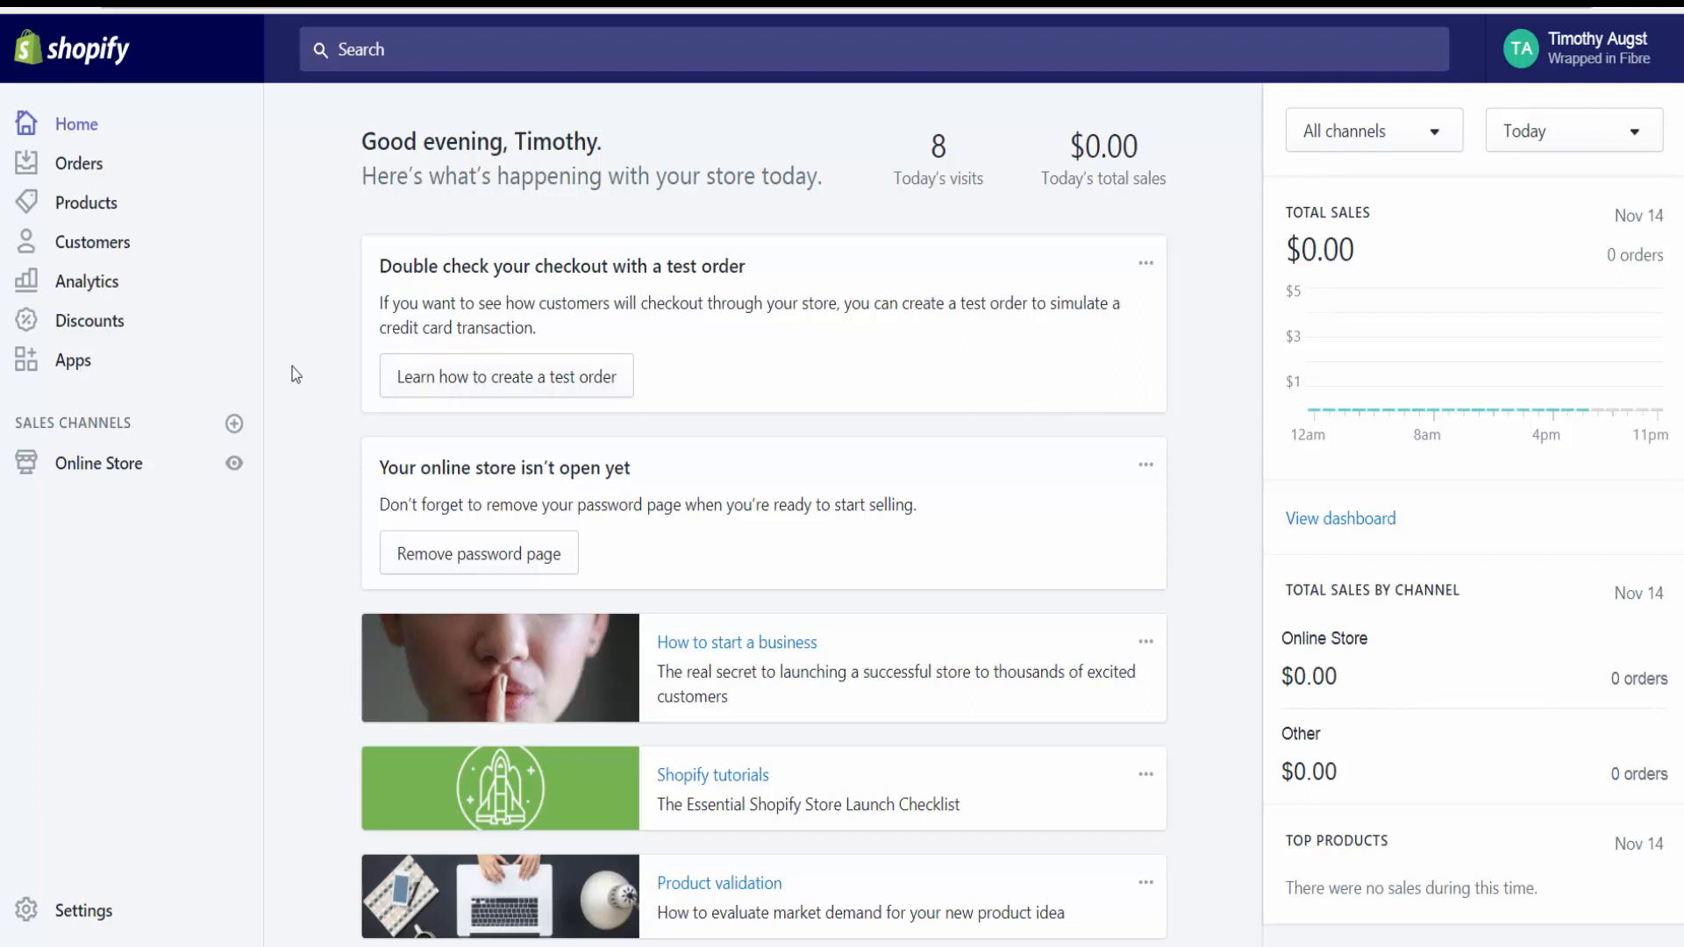
# Step: Open the Oberlo app from the store's installed apps and show its My Products list
pyautogui.click(91, 366)
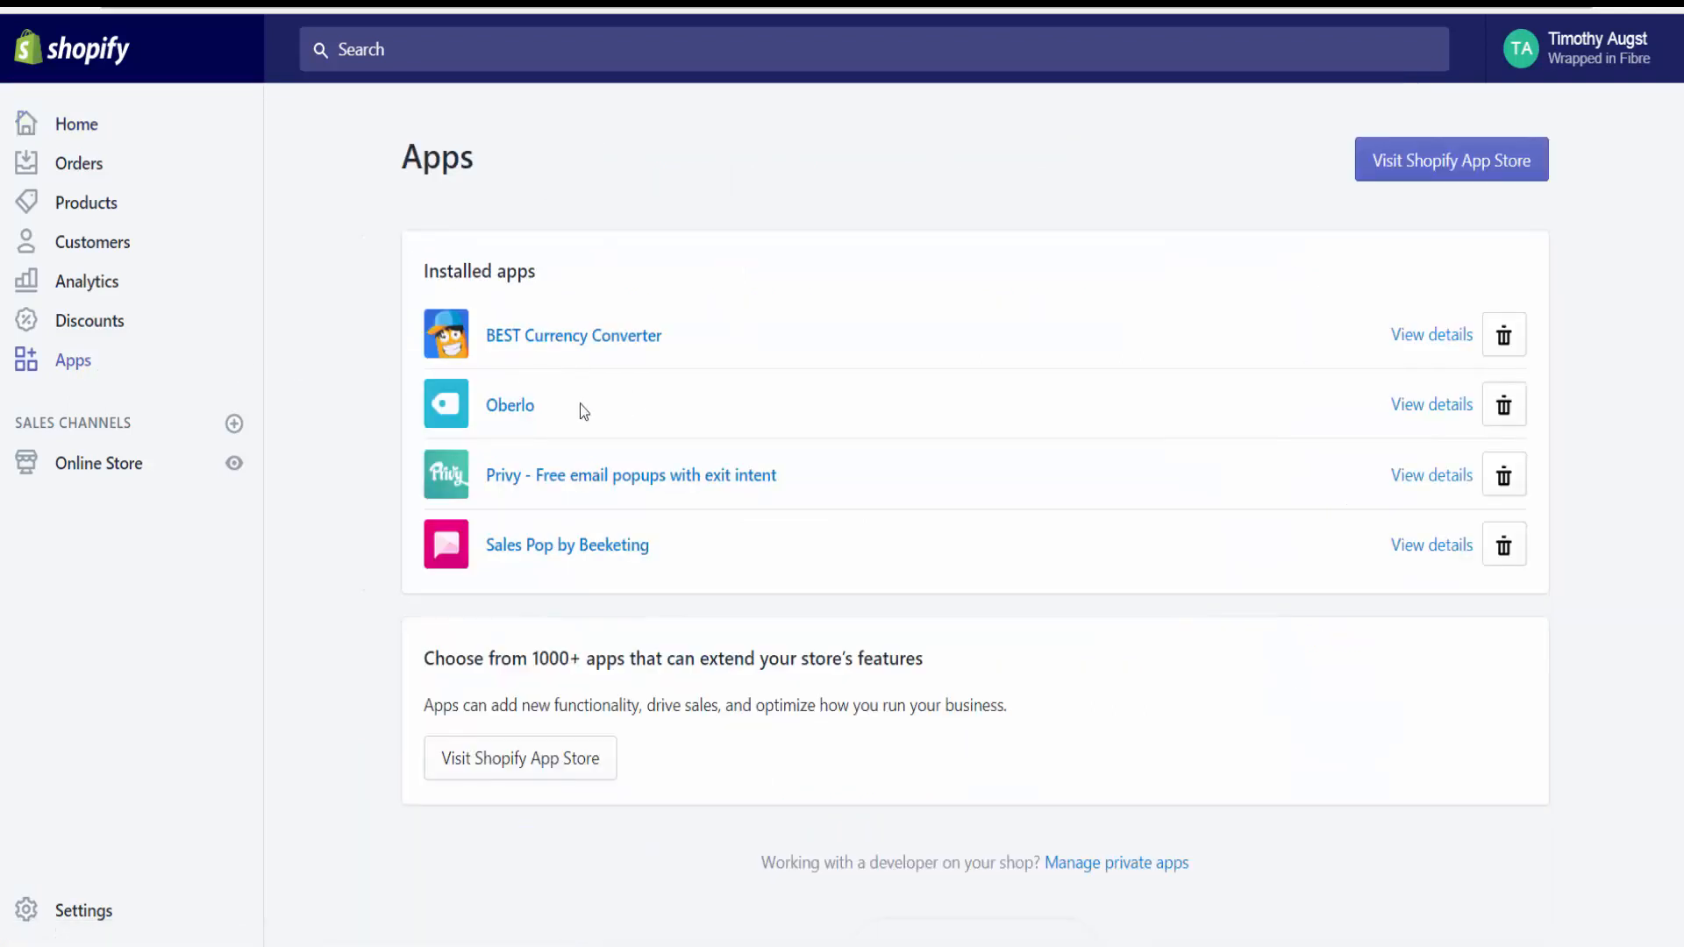
pyautogui.click(515, 412)
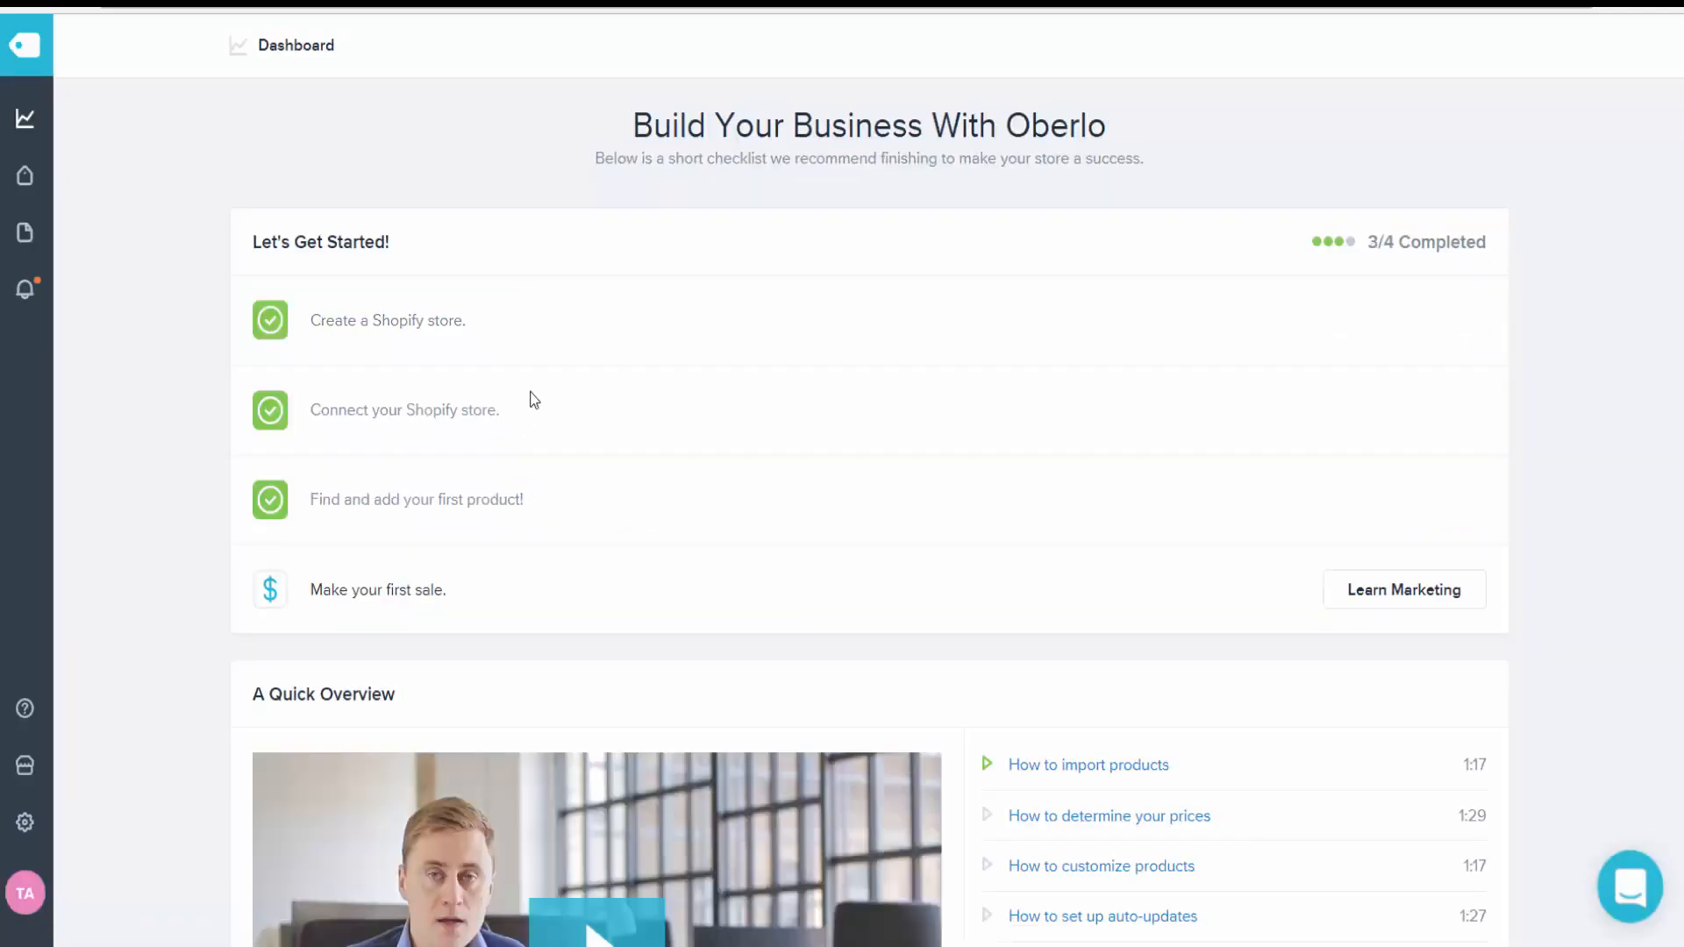
pyautogui.moveTo(30, 192)
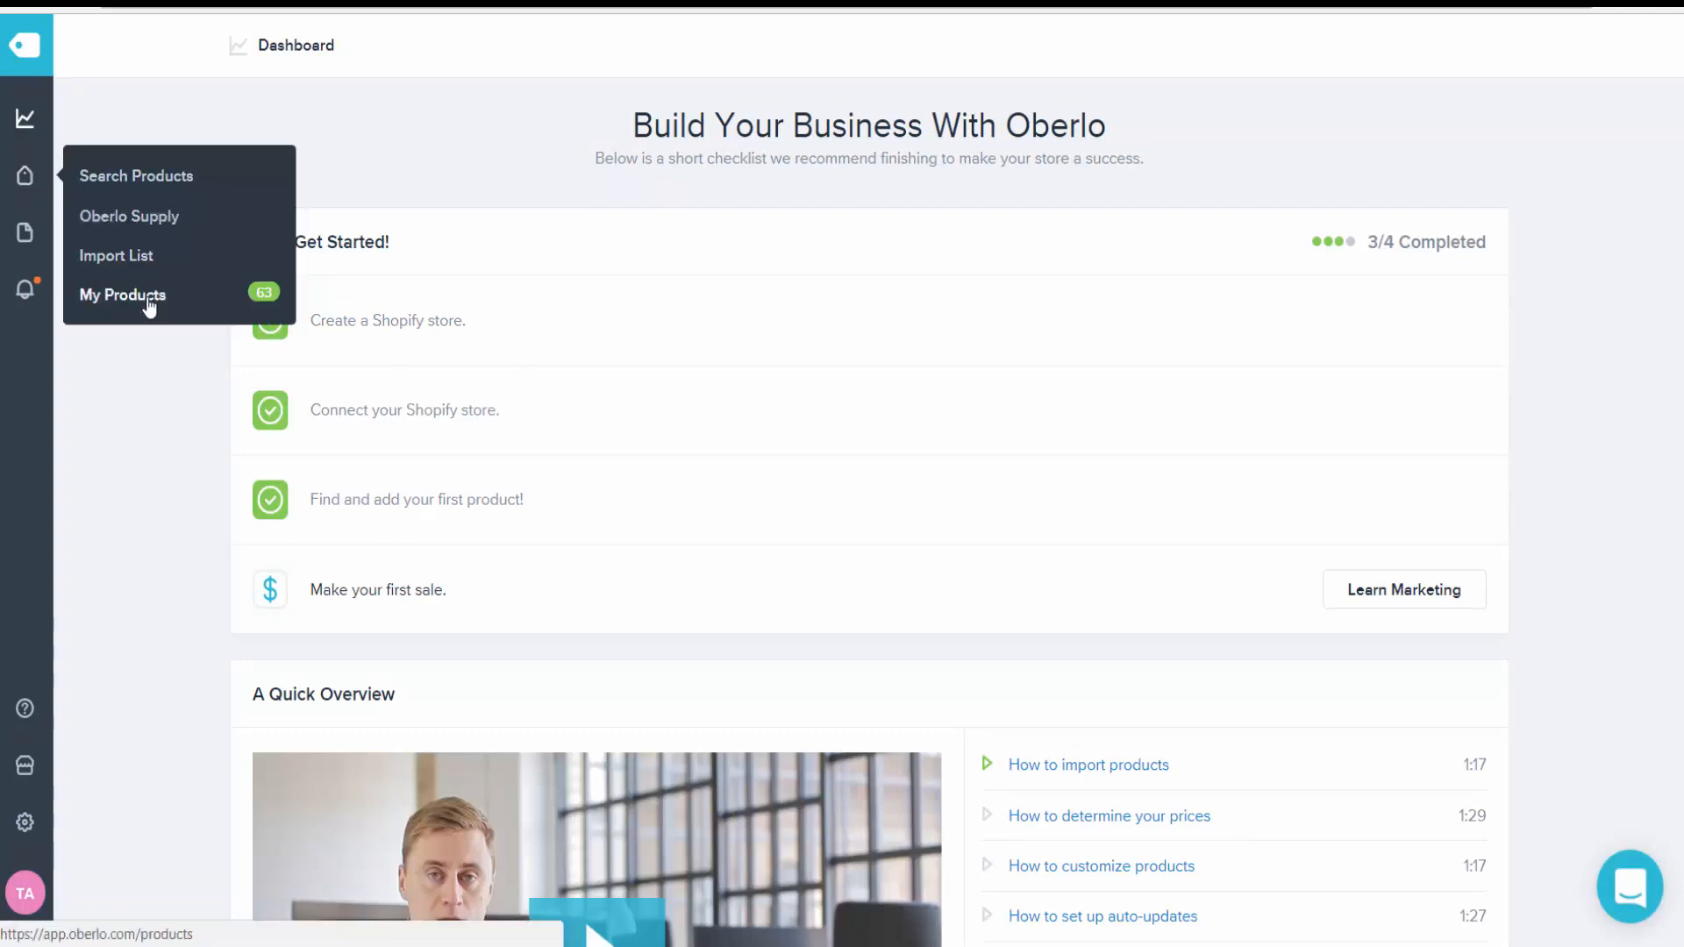
pyautogui.click(149, 300)
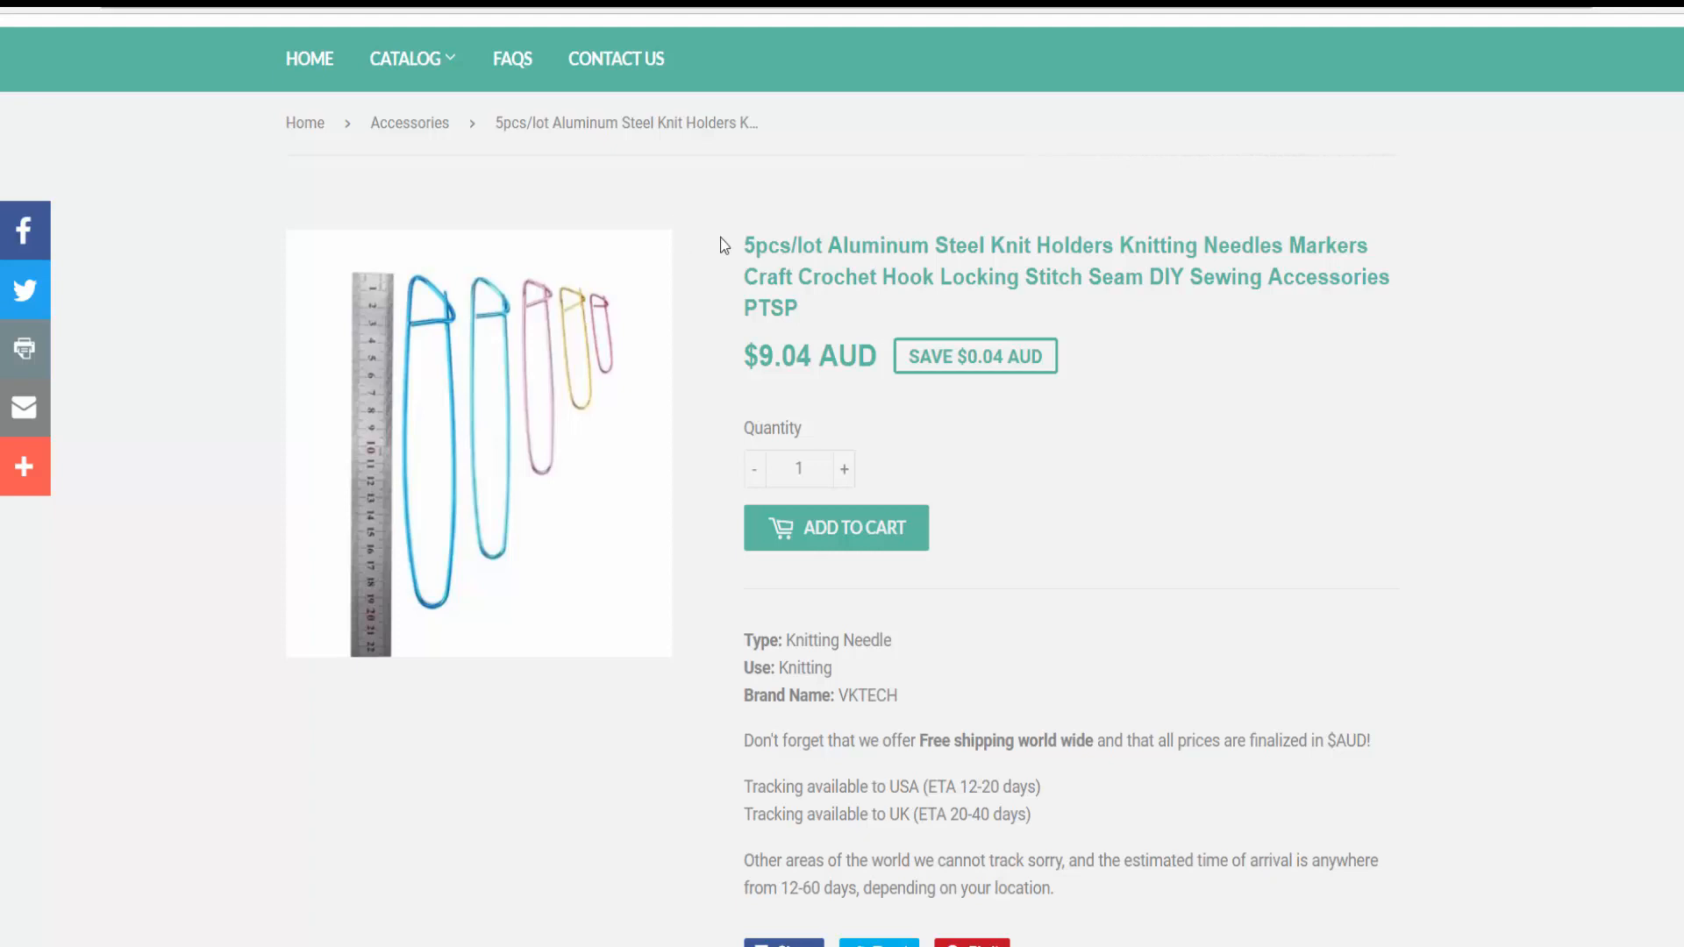
# Step: Copy "5pcs" from the storefront product title and filter Oberlo's My Products list by that keyword
pyautogui.moveTo(744, 247); pyautogui.dragTo(793, 246)
pyautogui.hotkey('ctrl', 'c')
pyautogui.rightClick(793, 246)
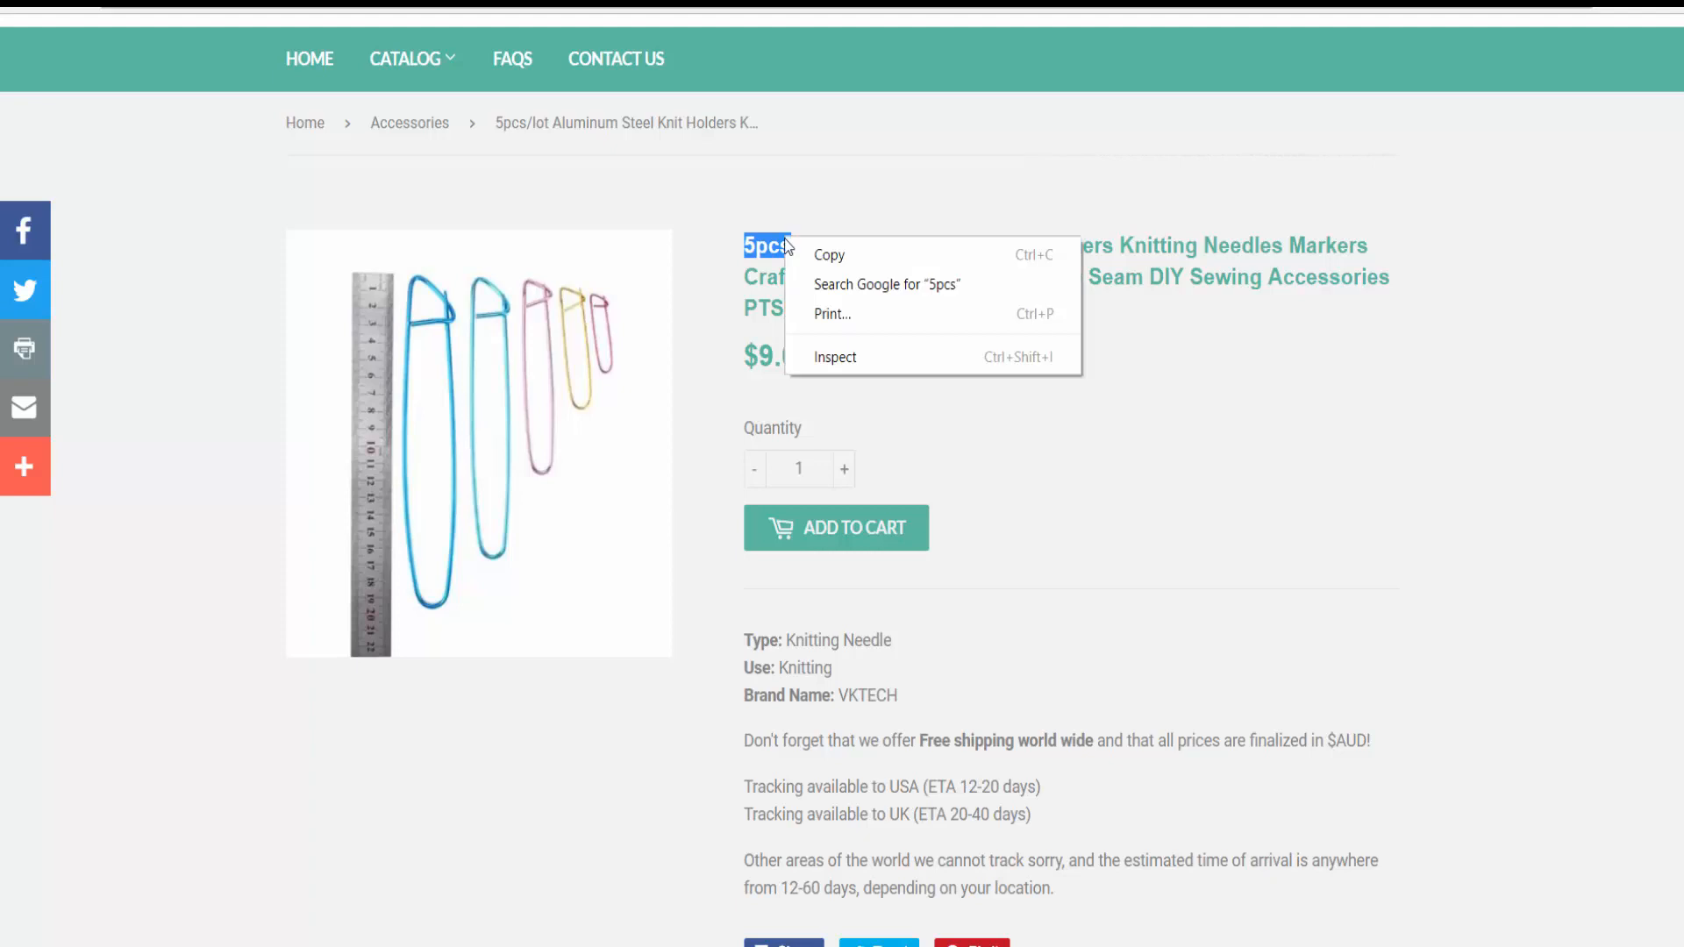
pyautogui.click(795, 246)
pyautogui.click(554, 4)
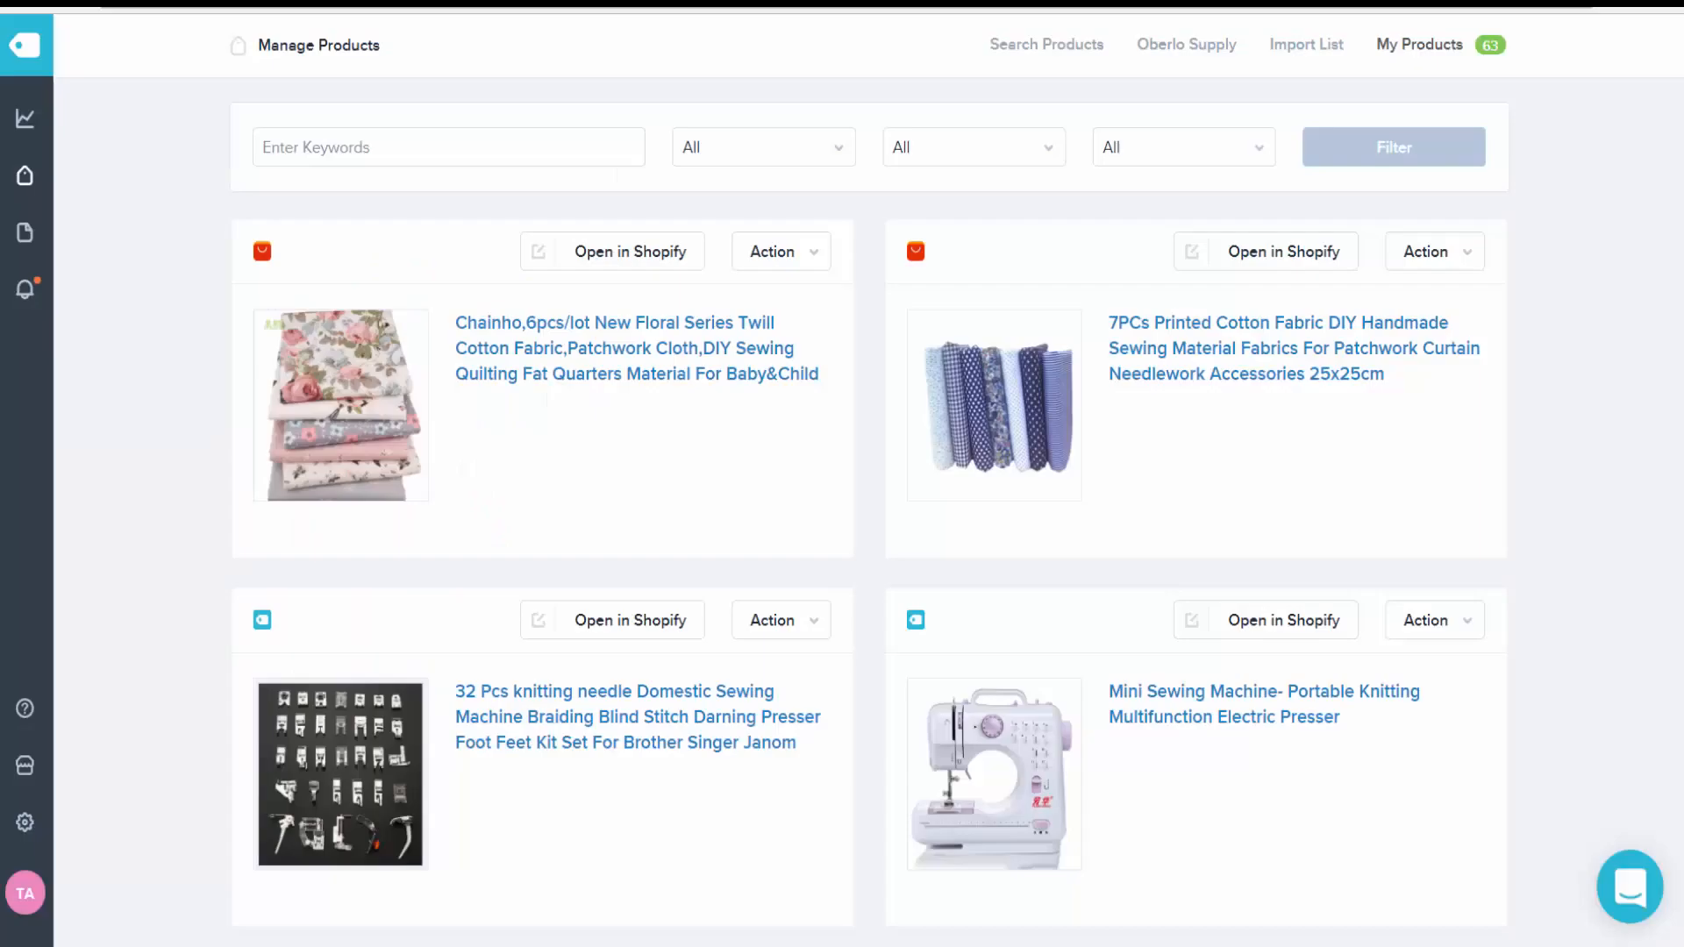
pyautogui.click(504, 149)
pyautogui.rightClick(503, 149)
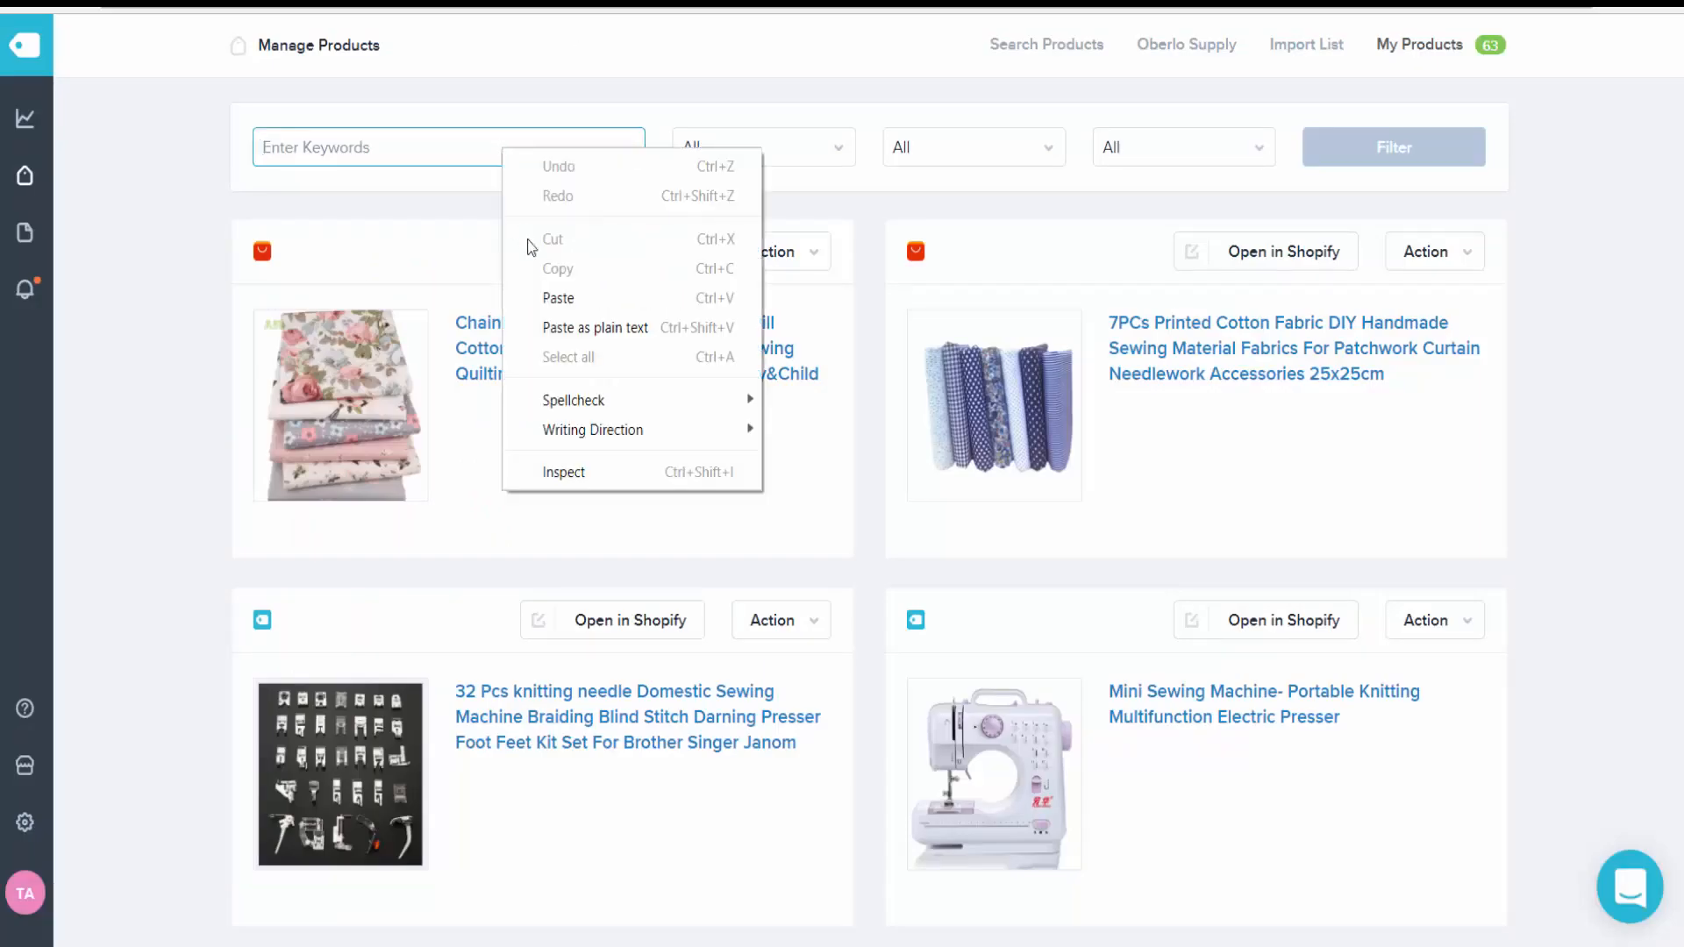
pyautogui.click(557, 299)
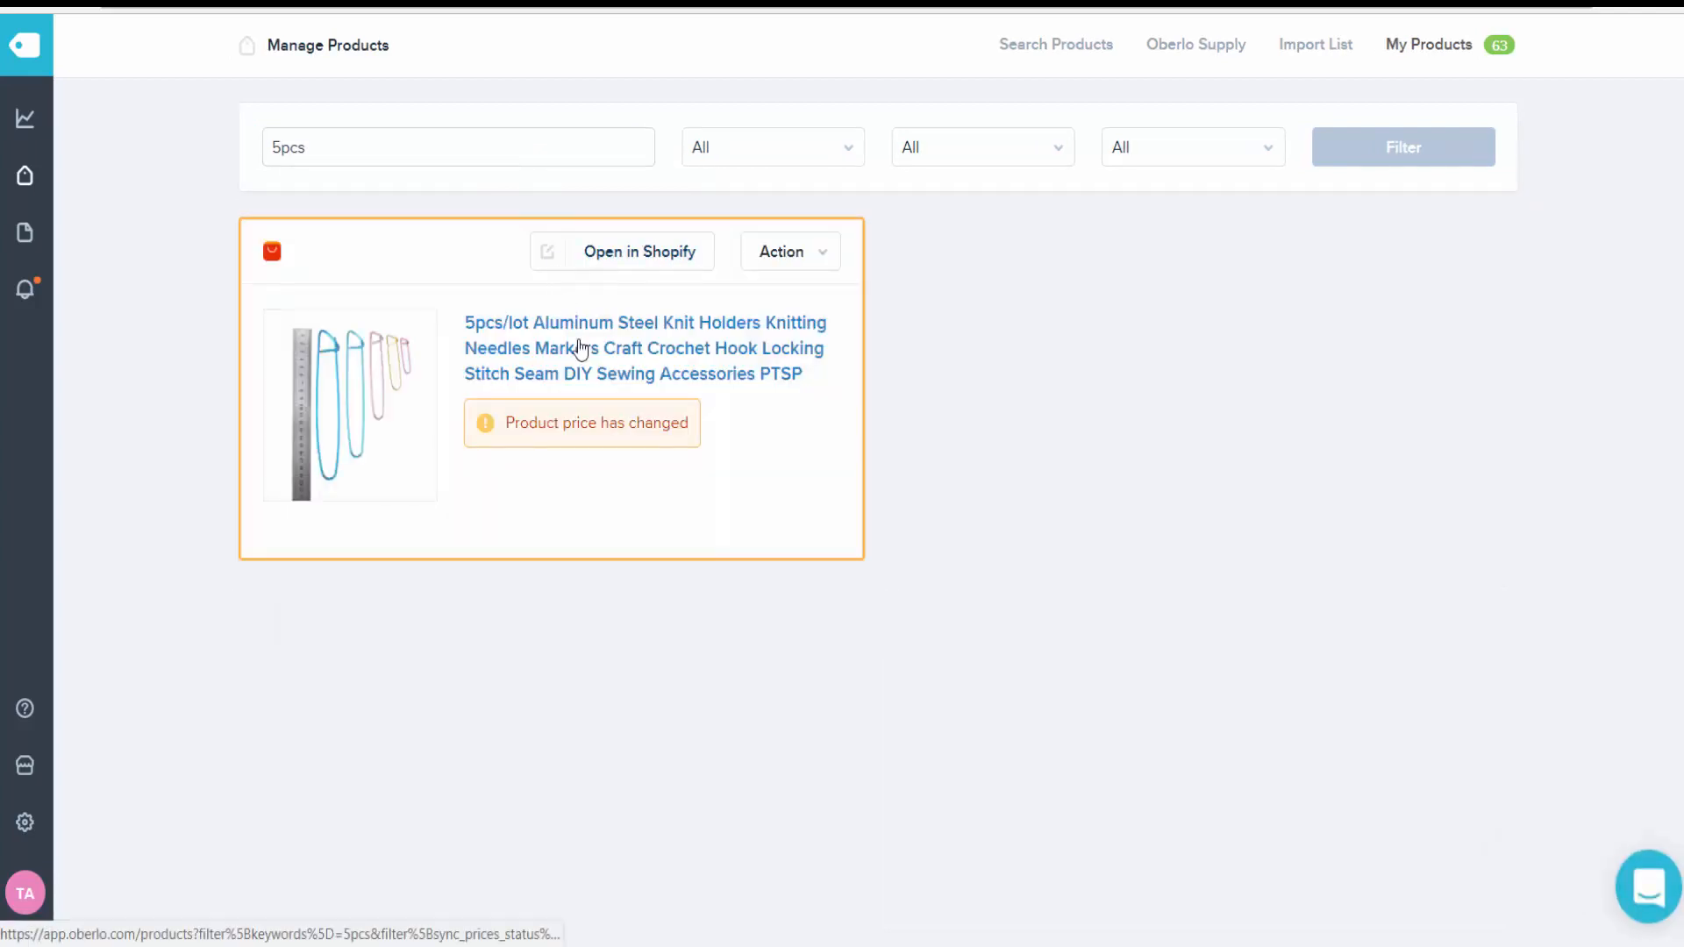
# Step: Open the 5pcs/lot knit holders product in Shopify and its supplier listing on AliExpress
pyautogui.click(619, 263)
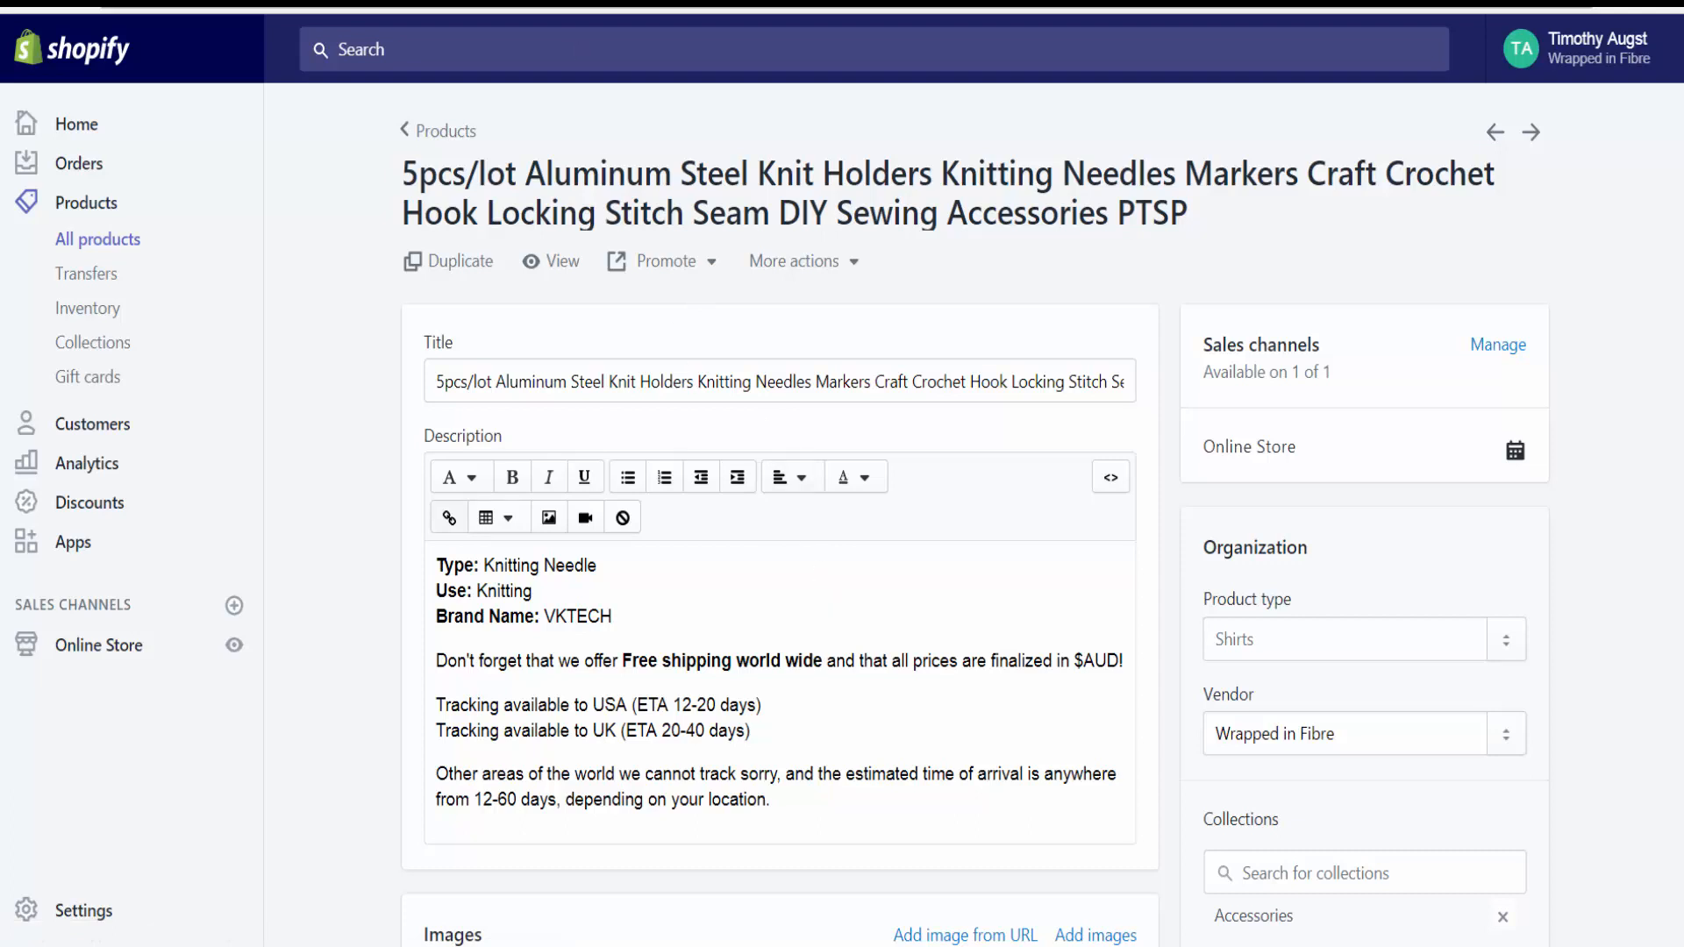
pyautogui.hotkey('ctrl', 'shift', 'Tab')
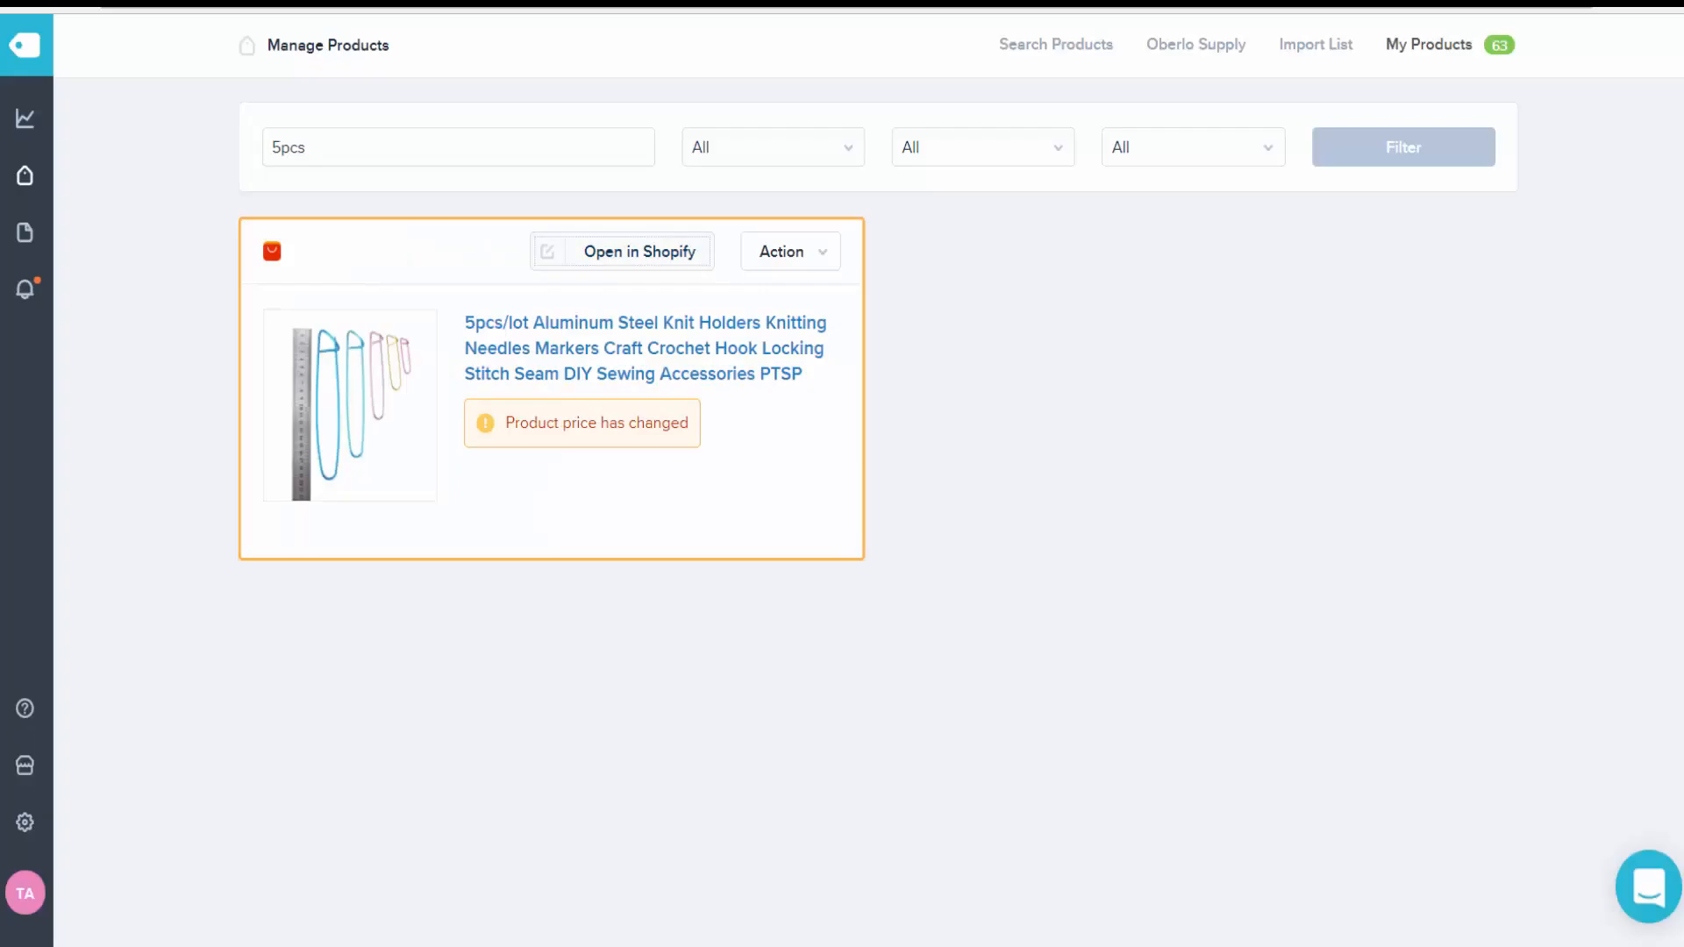
pyautogui.click(652, 358)
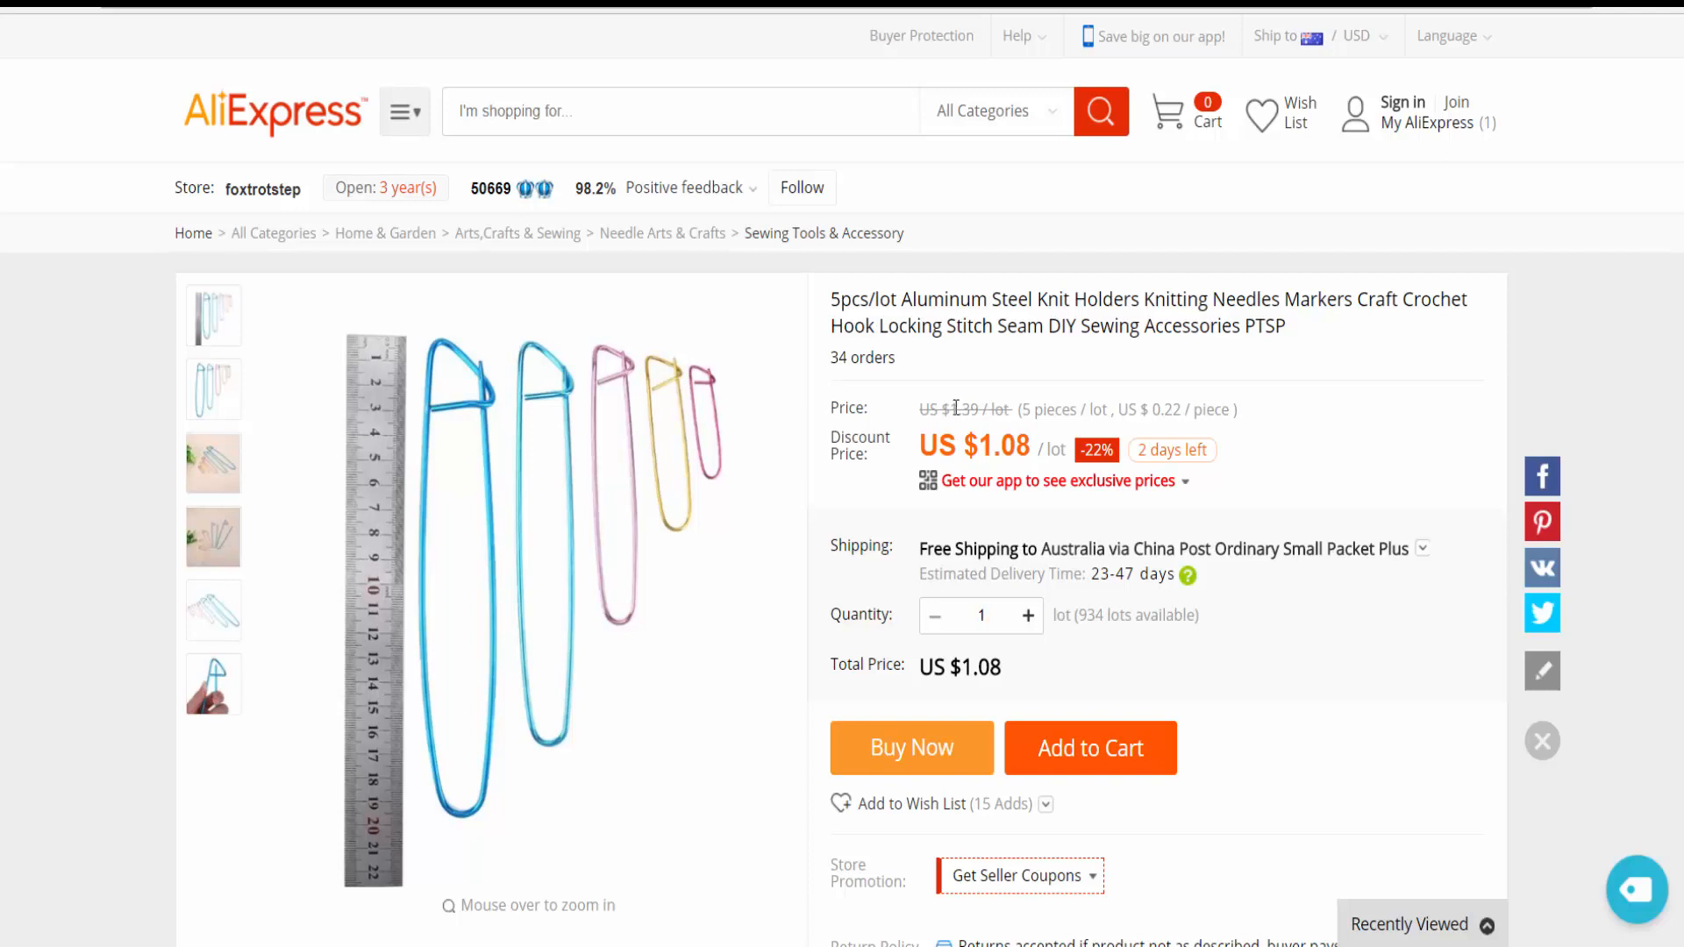
# Step: Check the listing's shipping options for United States and choose ePacket as the shipping method
pyautogui.click(1419, 551)
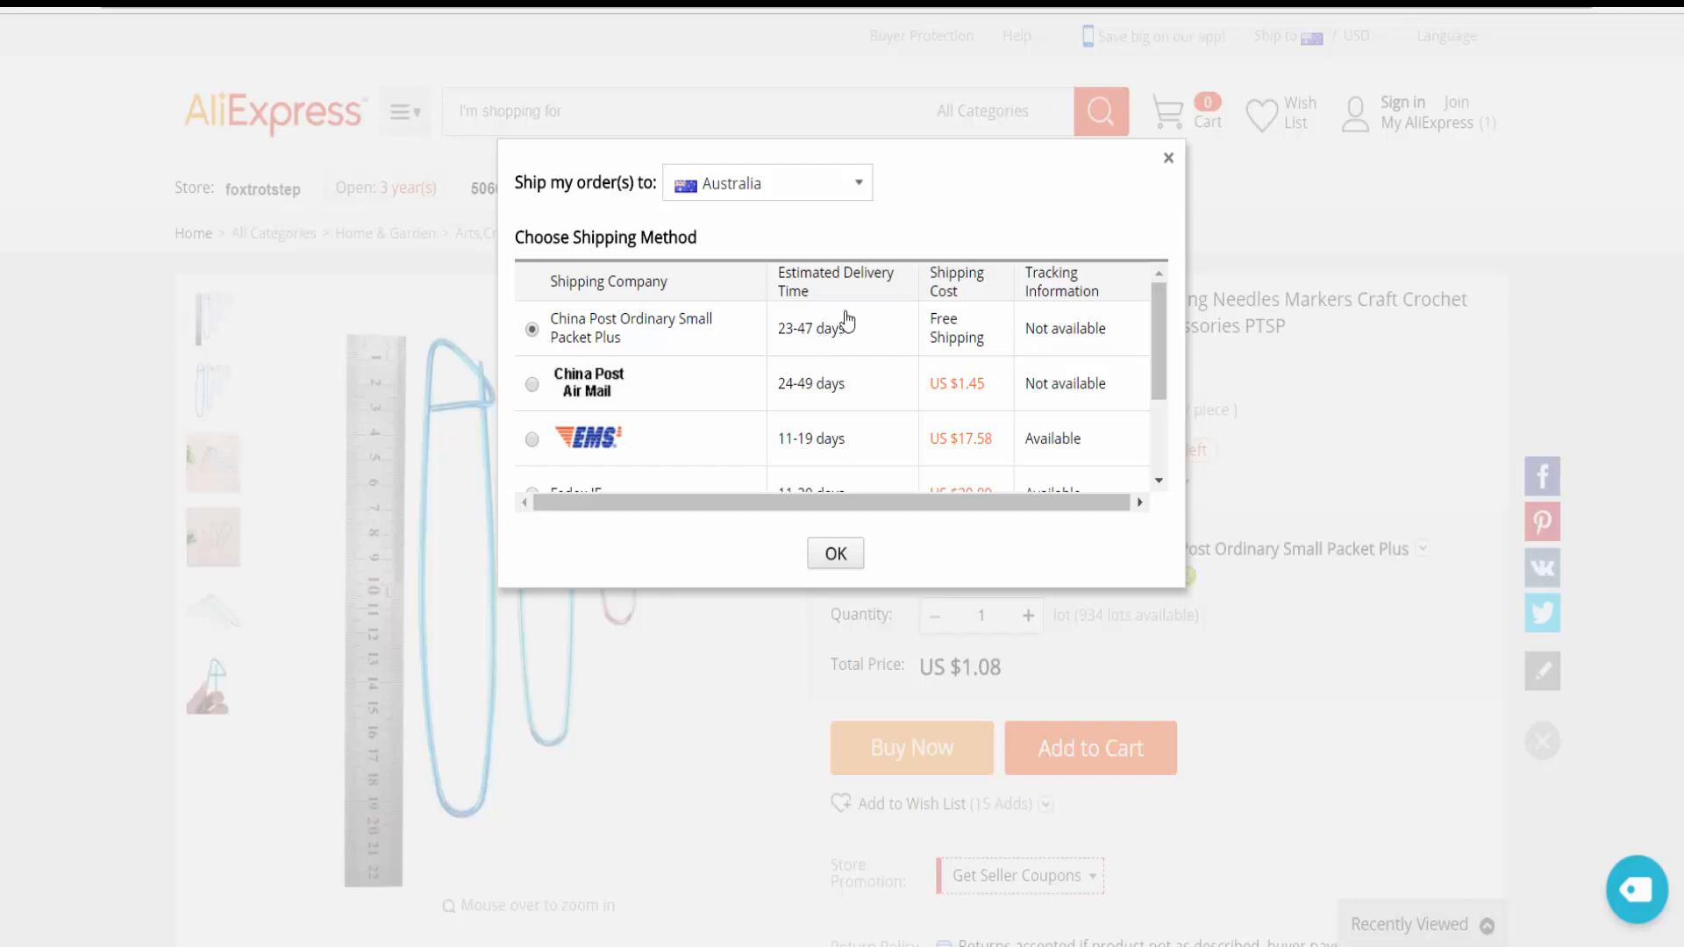
pyautogui.click(859, 184)
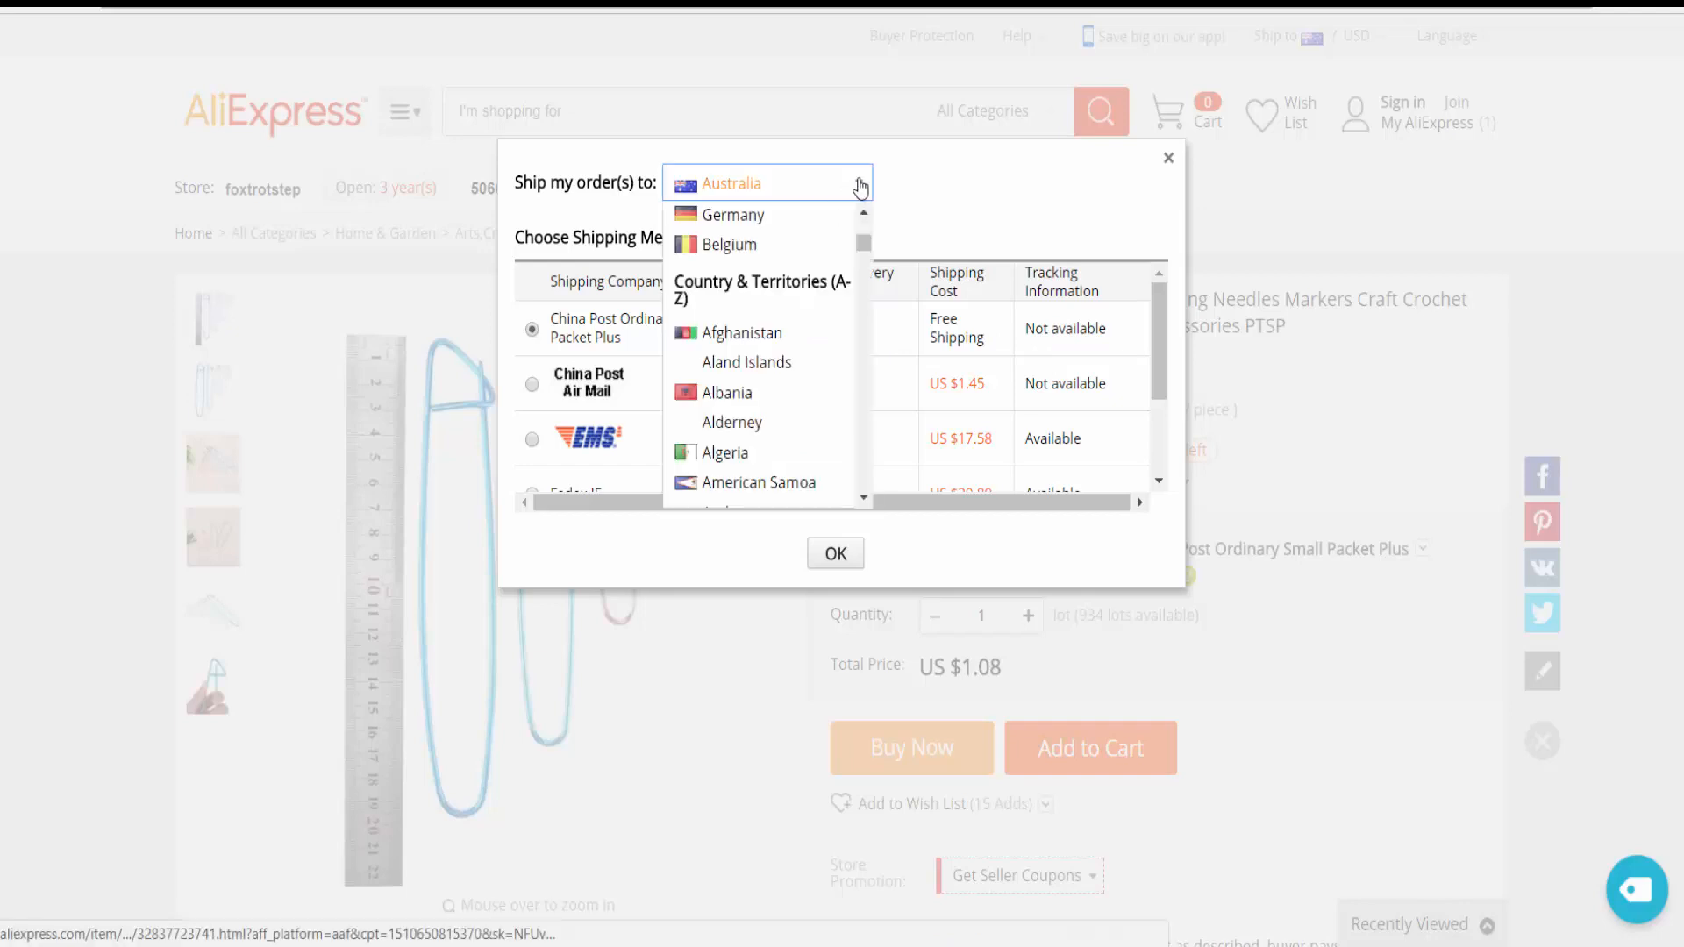
pyautogui.scroll(5, 815, 263)
pyautogui.scroll(1, 804, 305)
pyautogui.scroll(1, 794, 289)
pyautogui.click(793, 218)
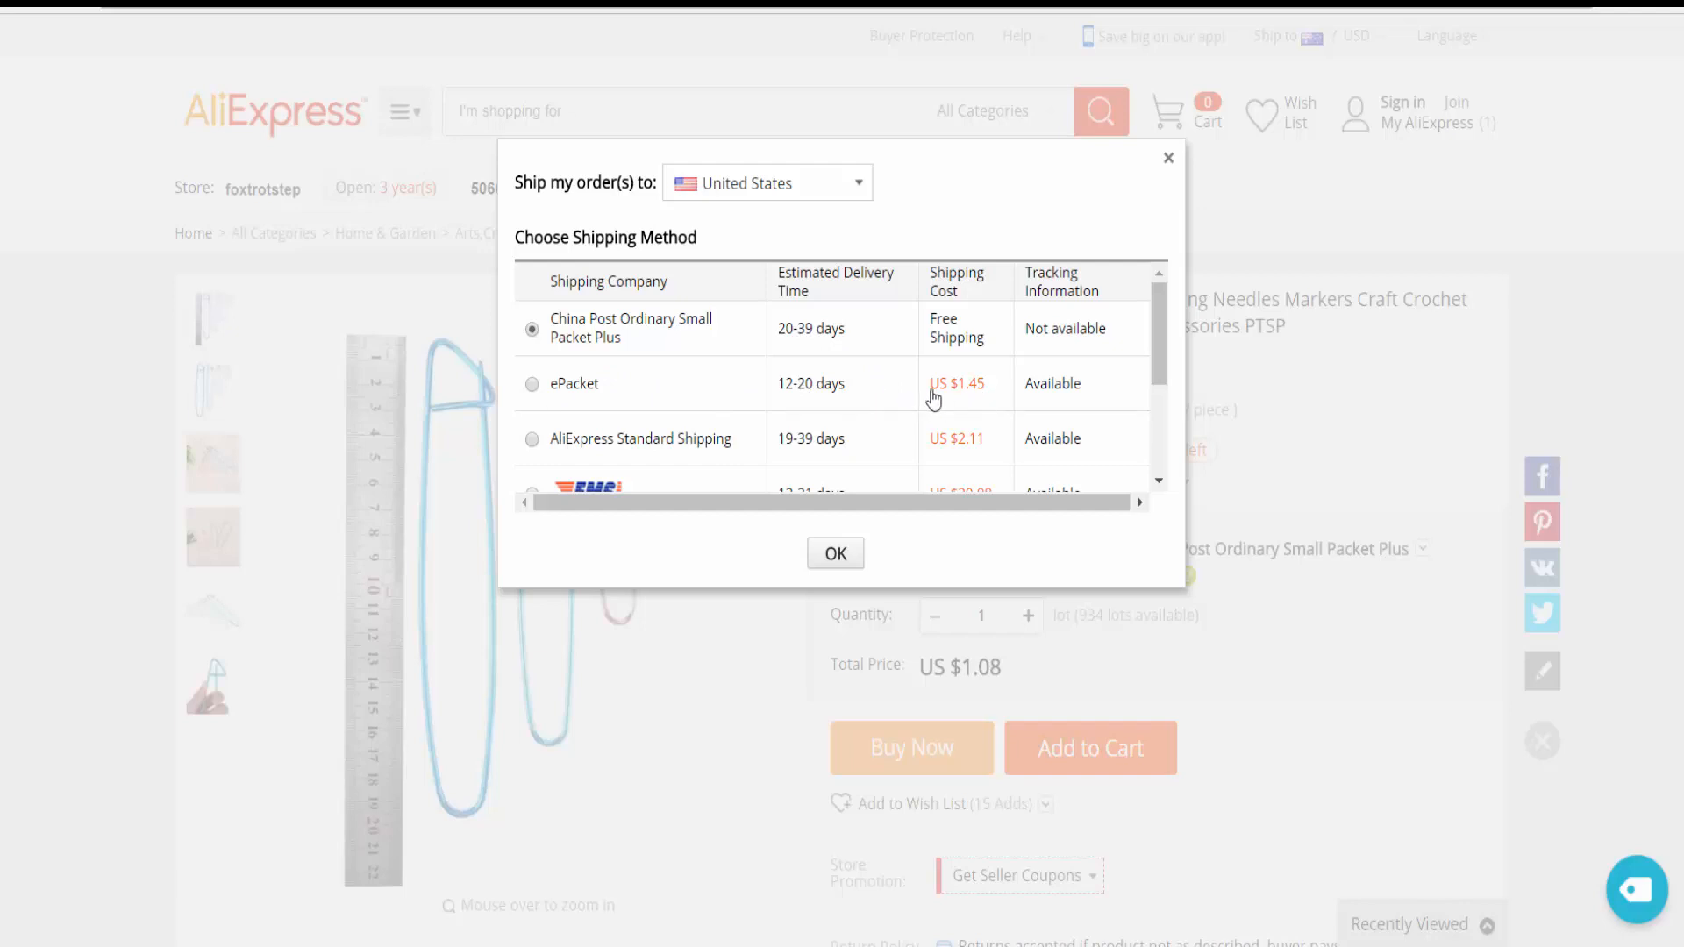
pyautogui.click(572, 395)
pyautogui.click(836, 554)
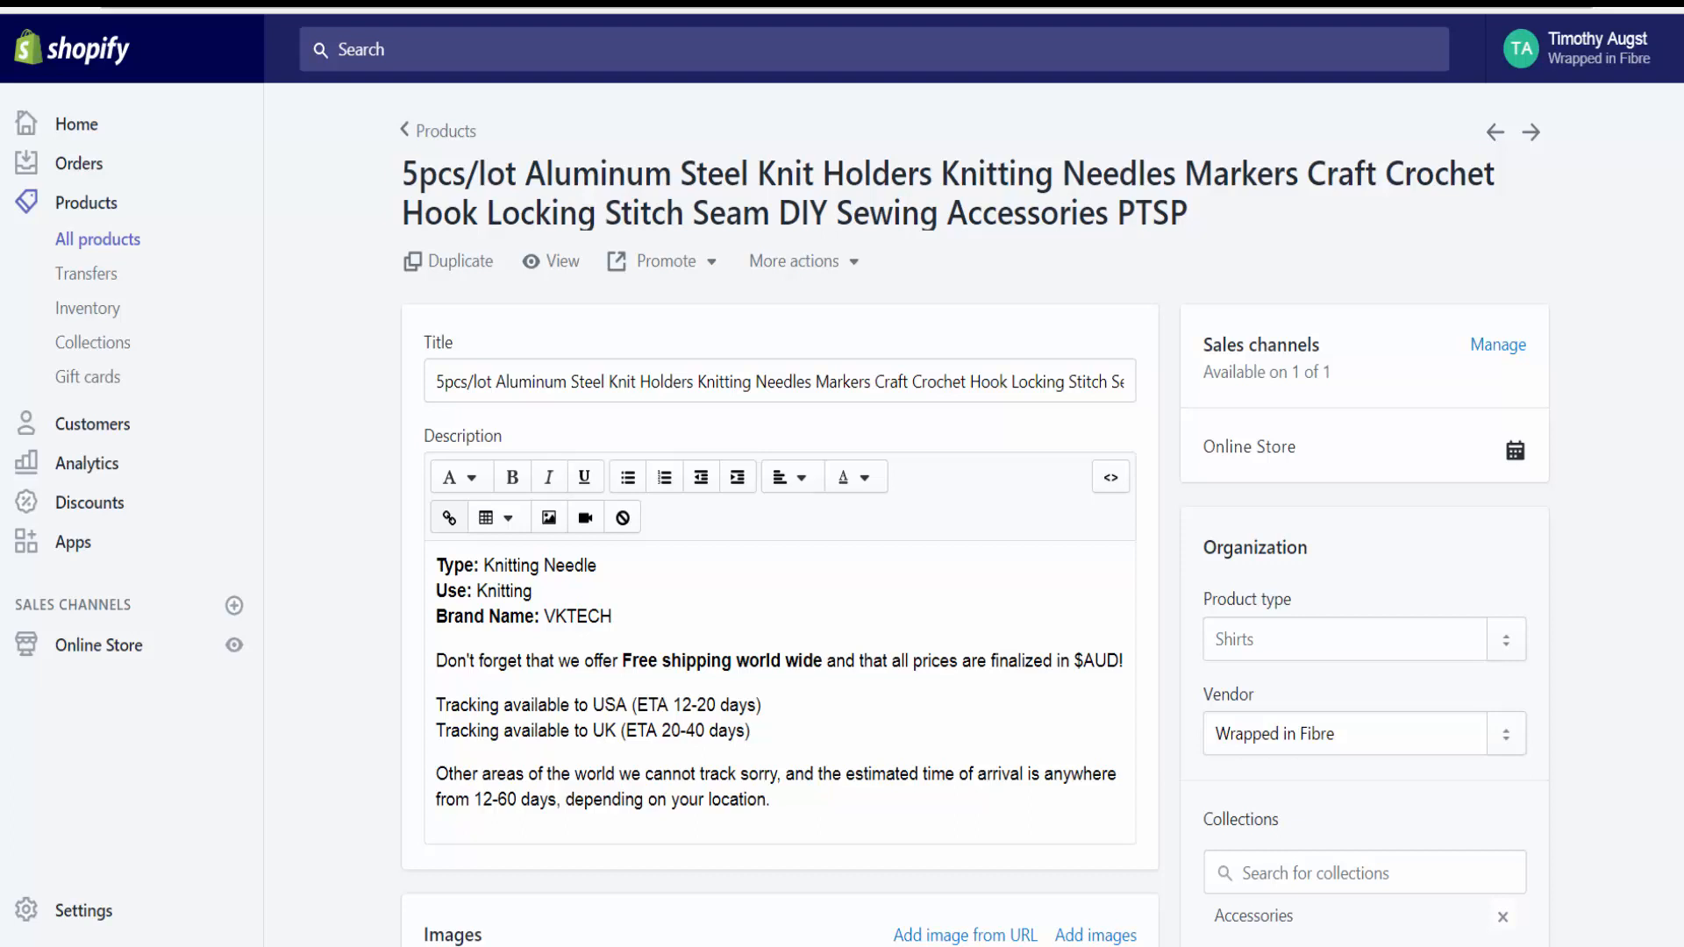
# Step: Return to the AliExpress listing, dismiss the coupon offer and set the shipping destination to United Kingdom
pyautogui.hotkey('ctrl', 'Tab')
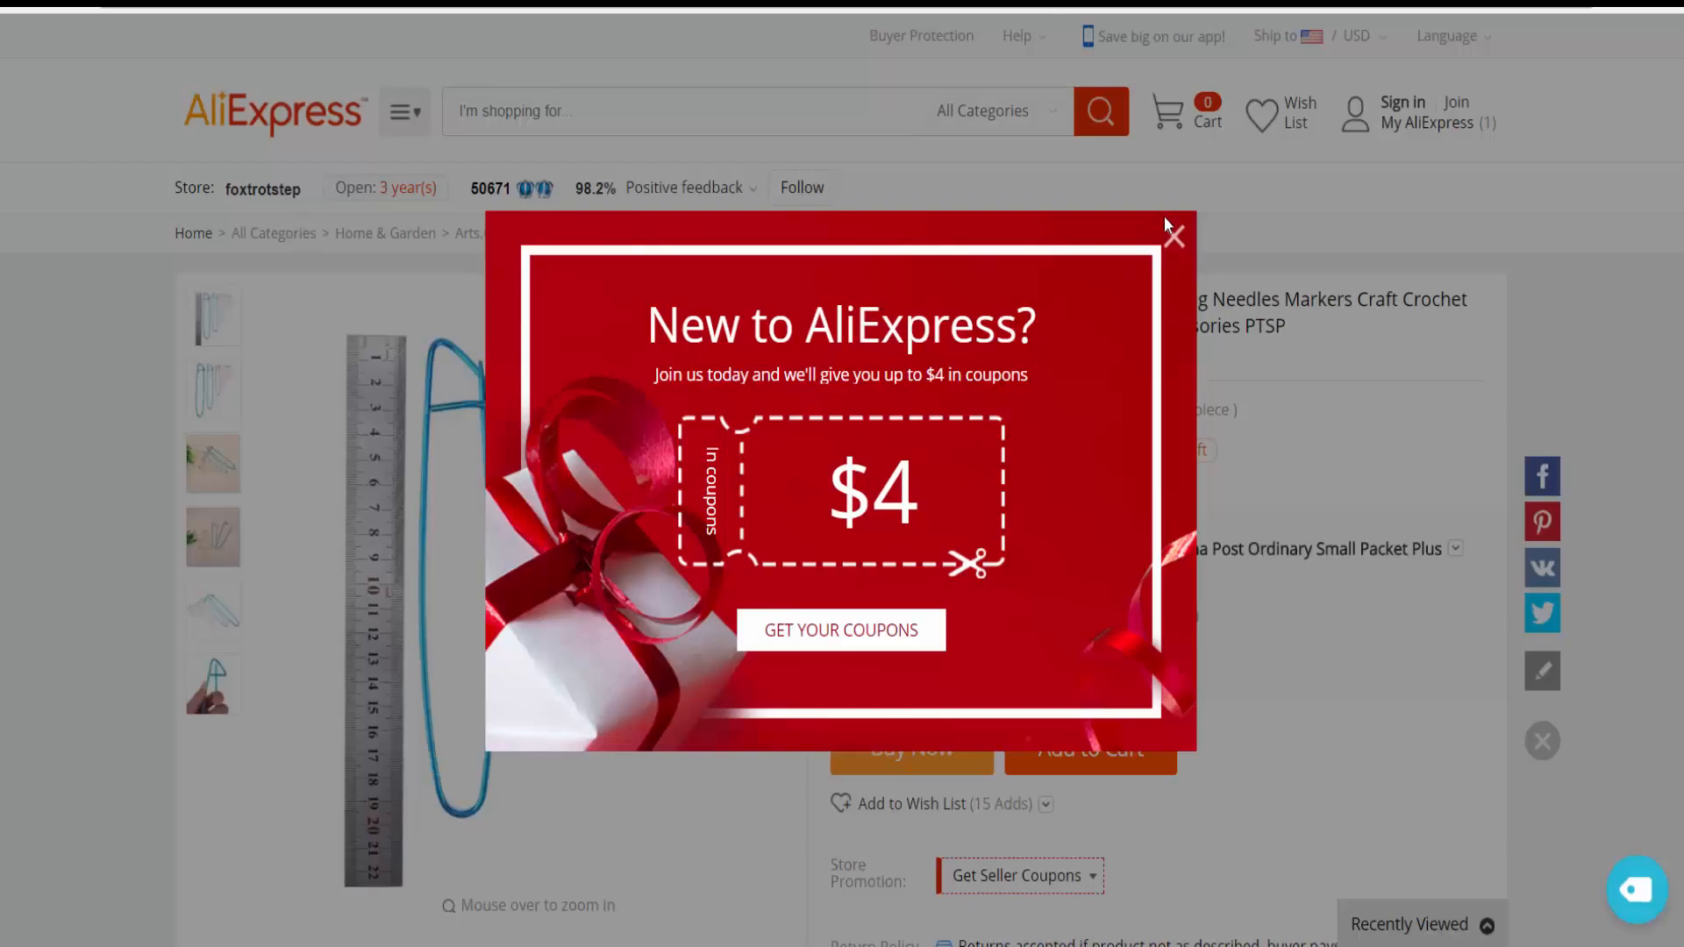
pyautogui.click(1173, 237)
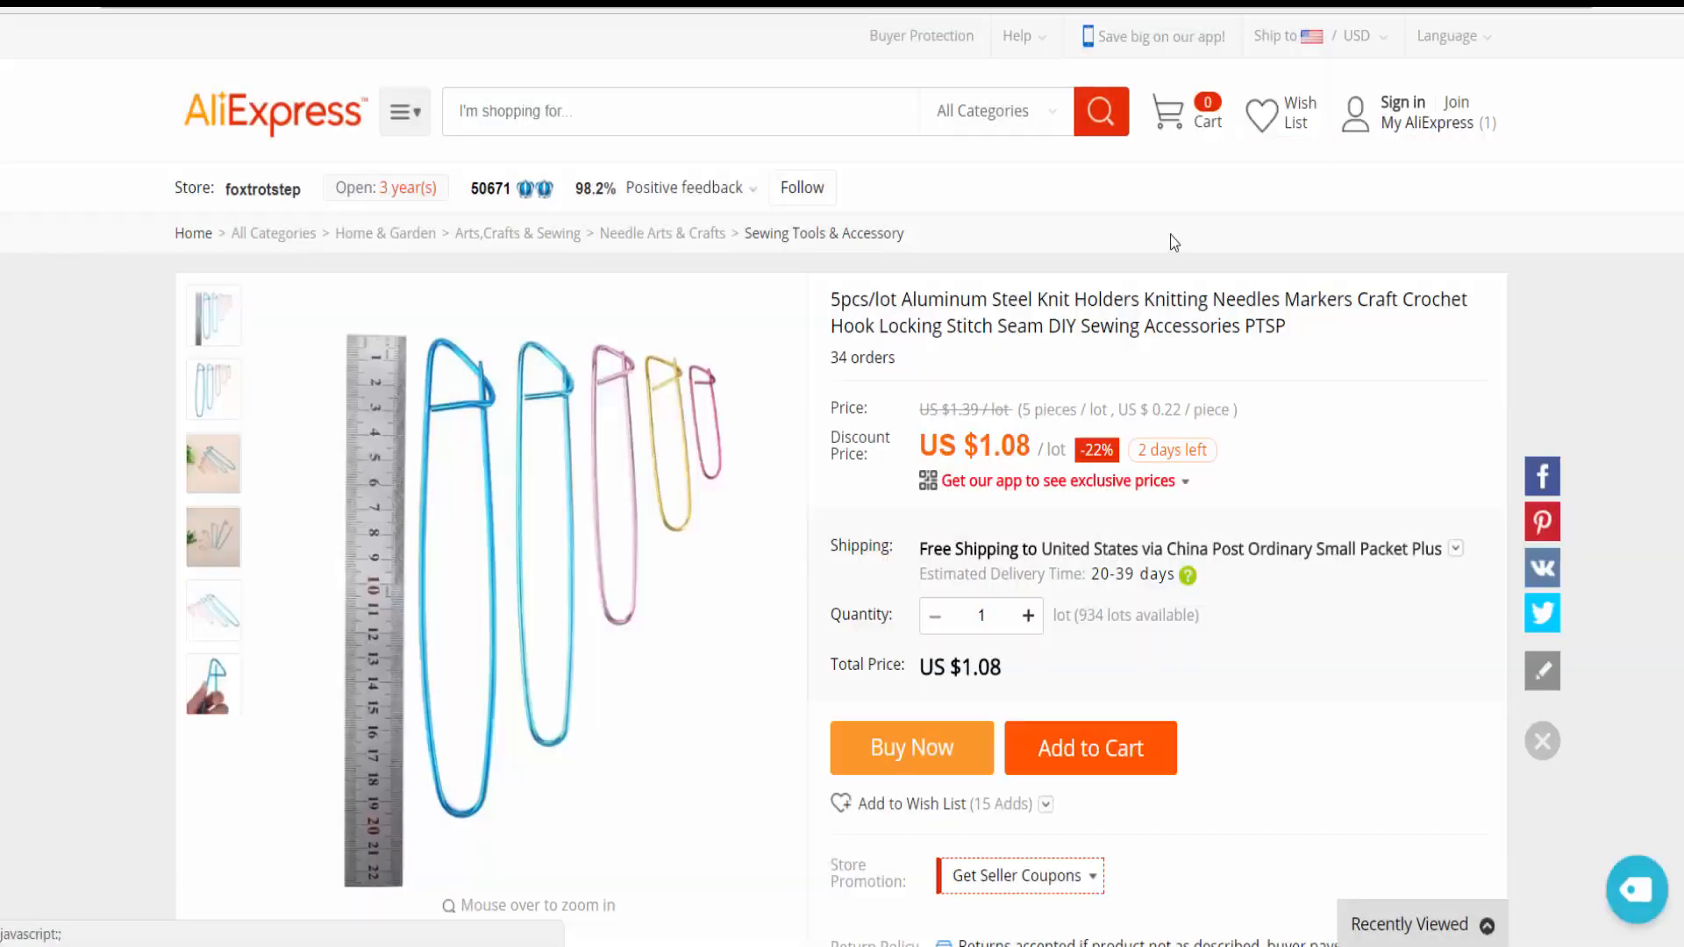
pyautogui.click(1170, 549)
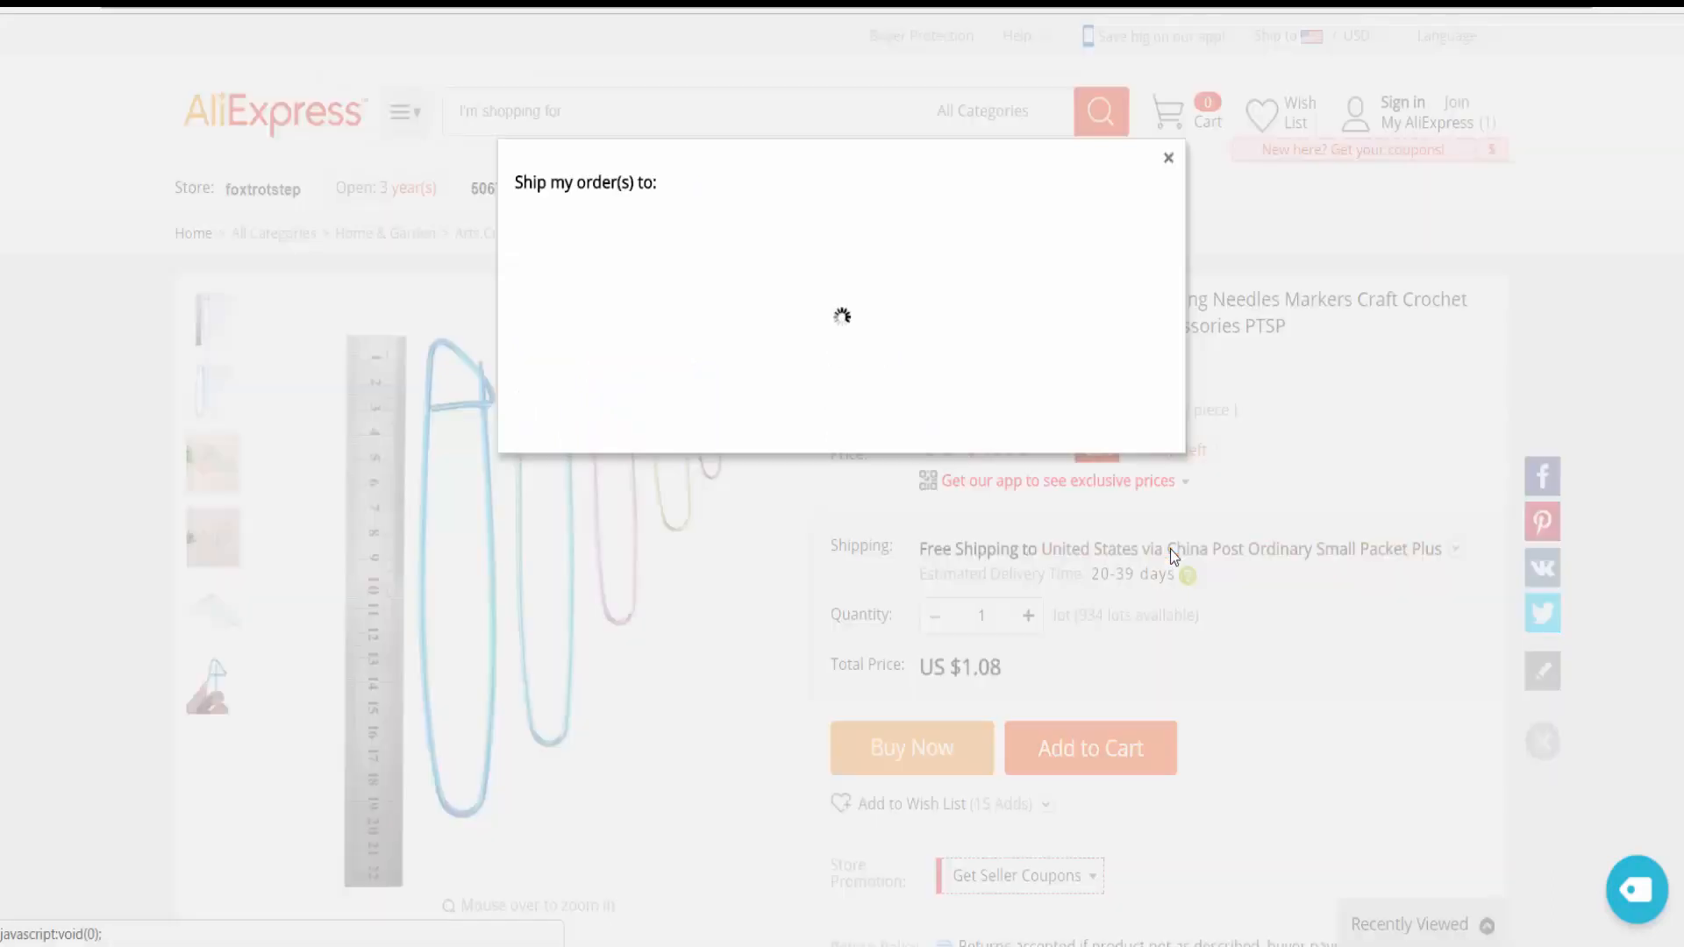
pyautogui.click(769, 181)
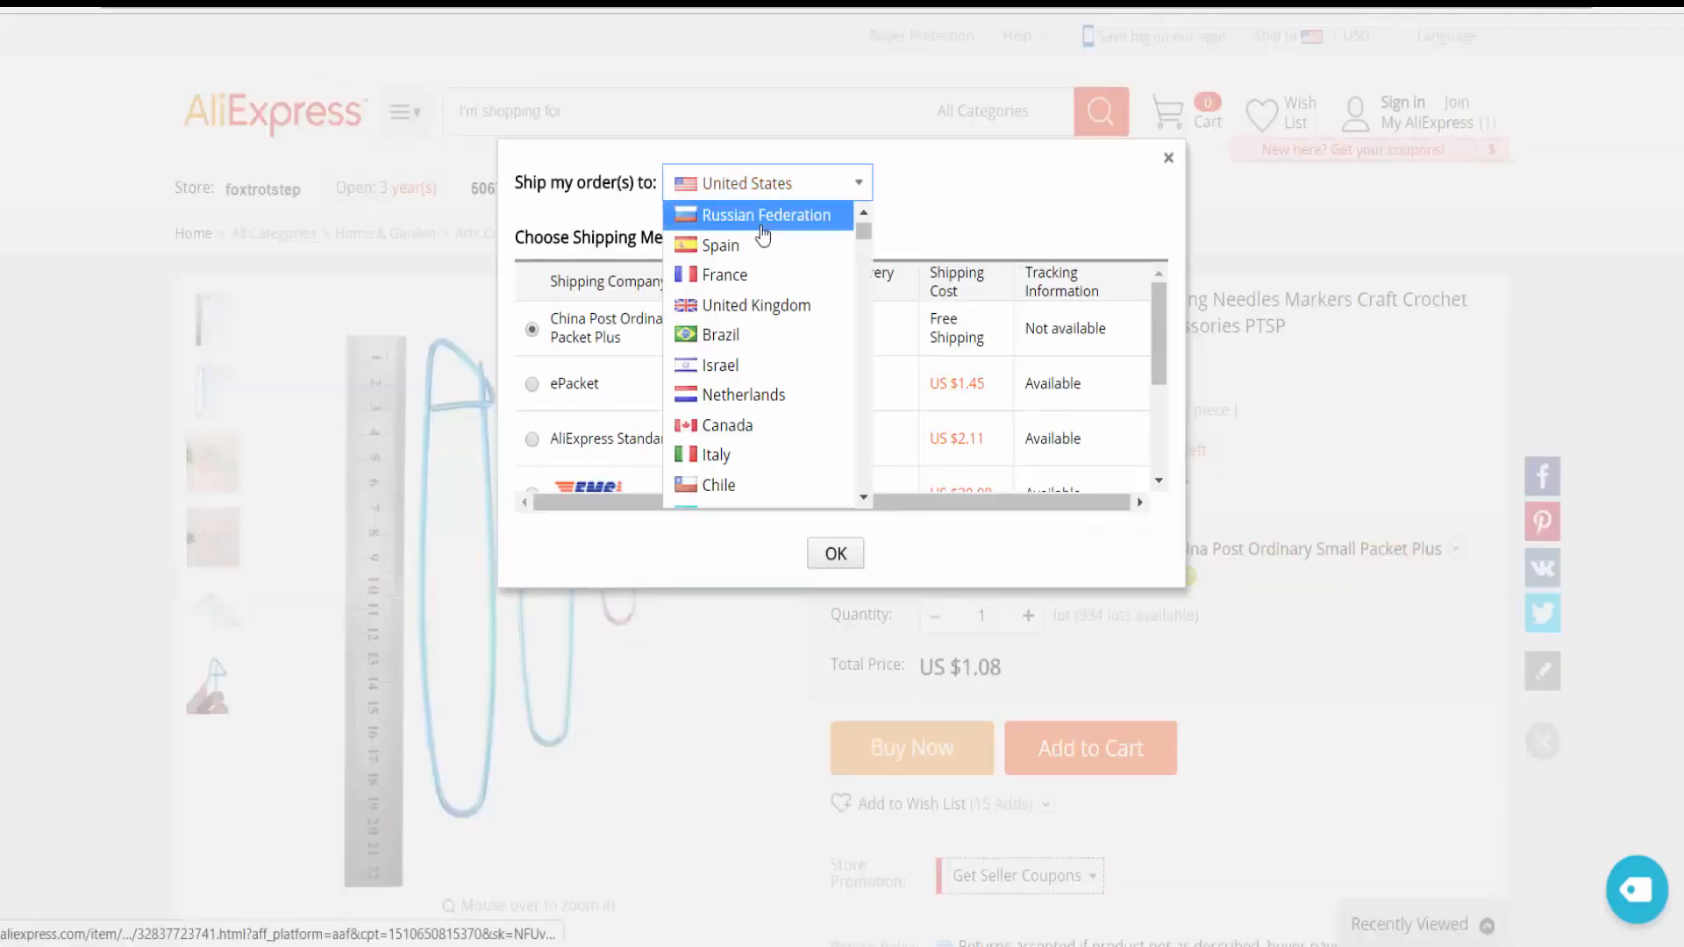
pyautogui.click(771, 307)
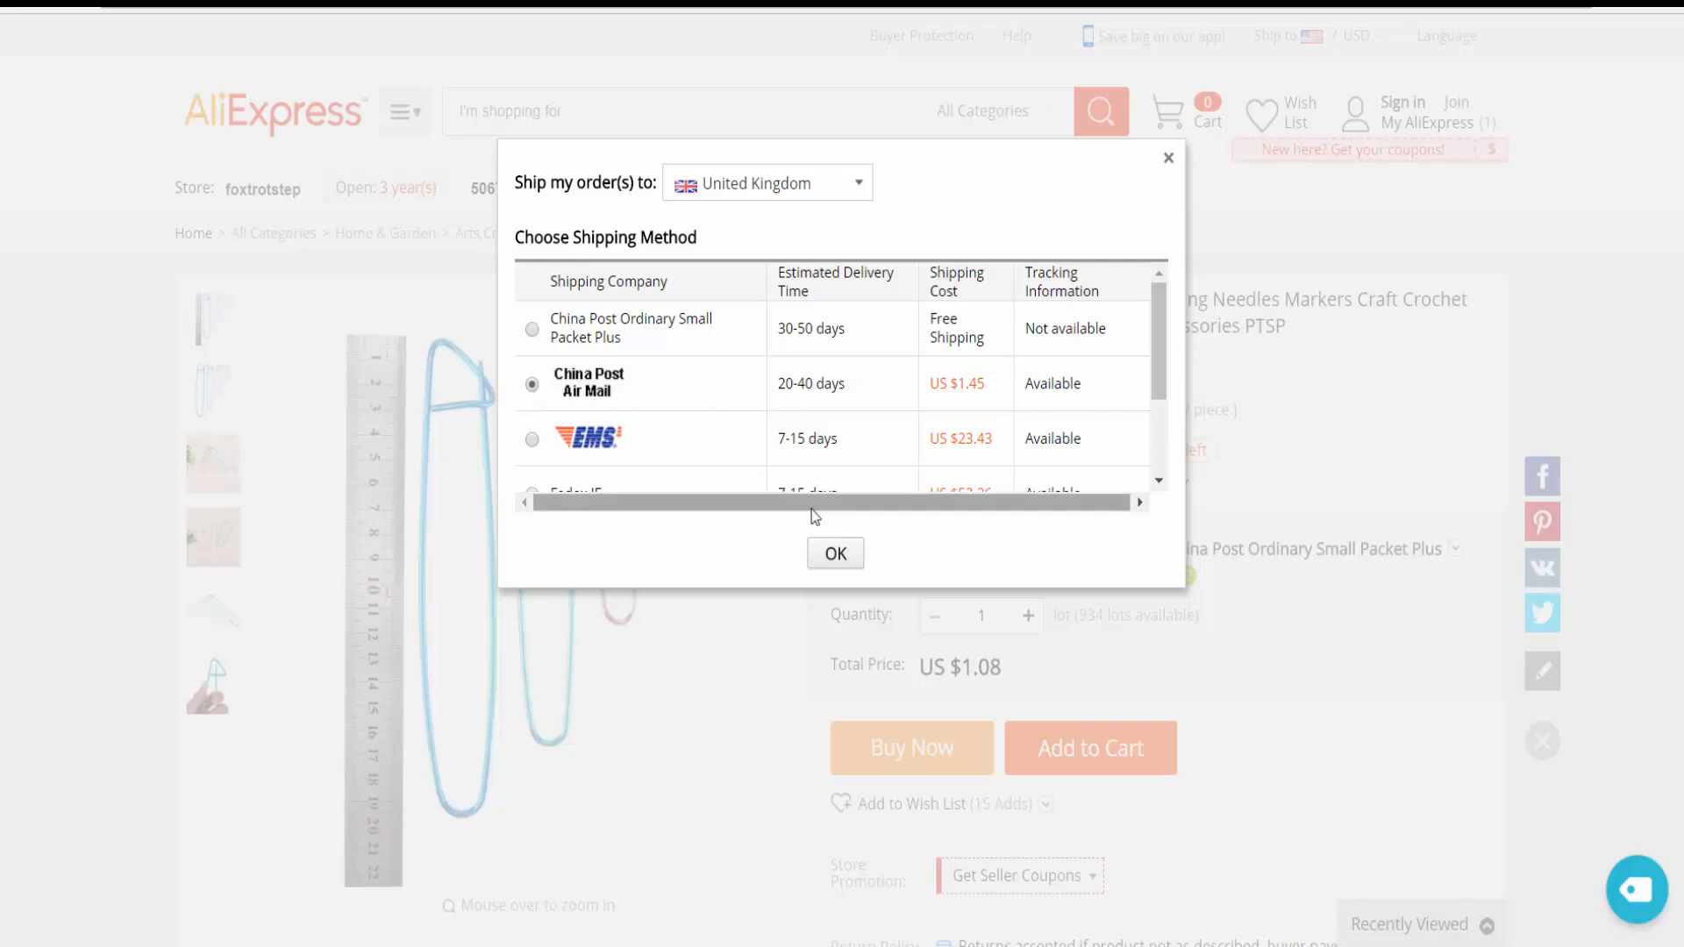
pyautogui.click(835, 554)
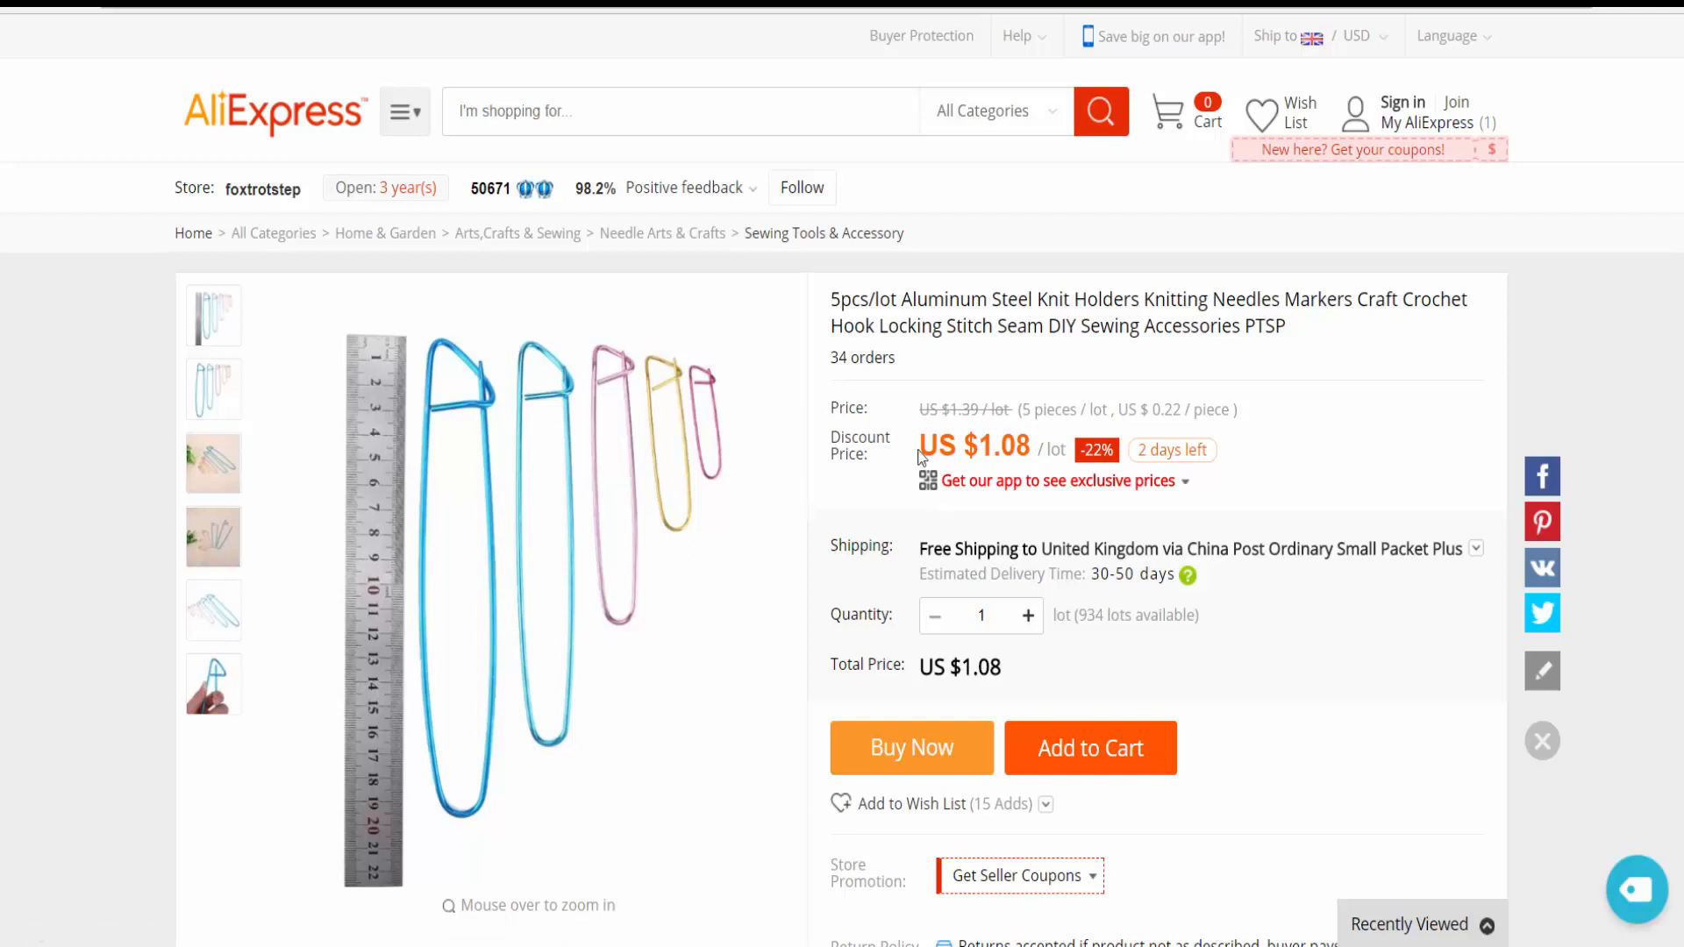
# Step: Choose China Post Air Mail as the shipping method for the United Kingdom
pyautogui.click(1306, 549)
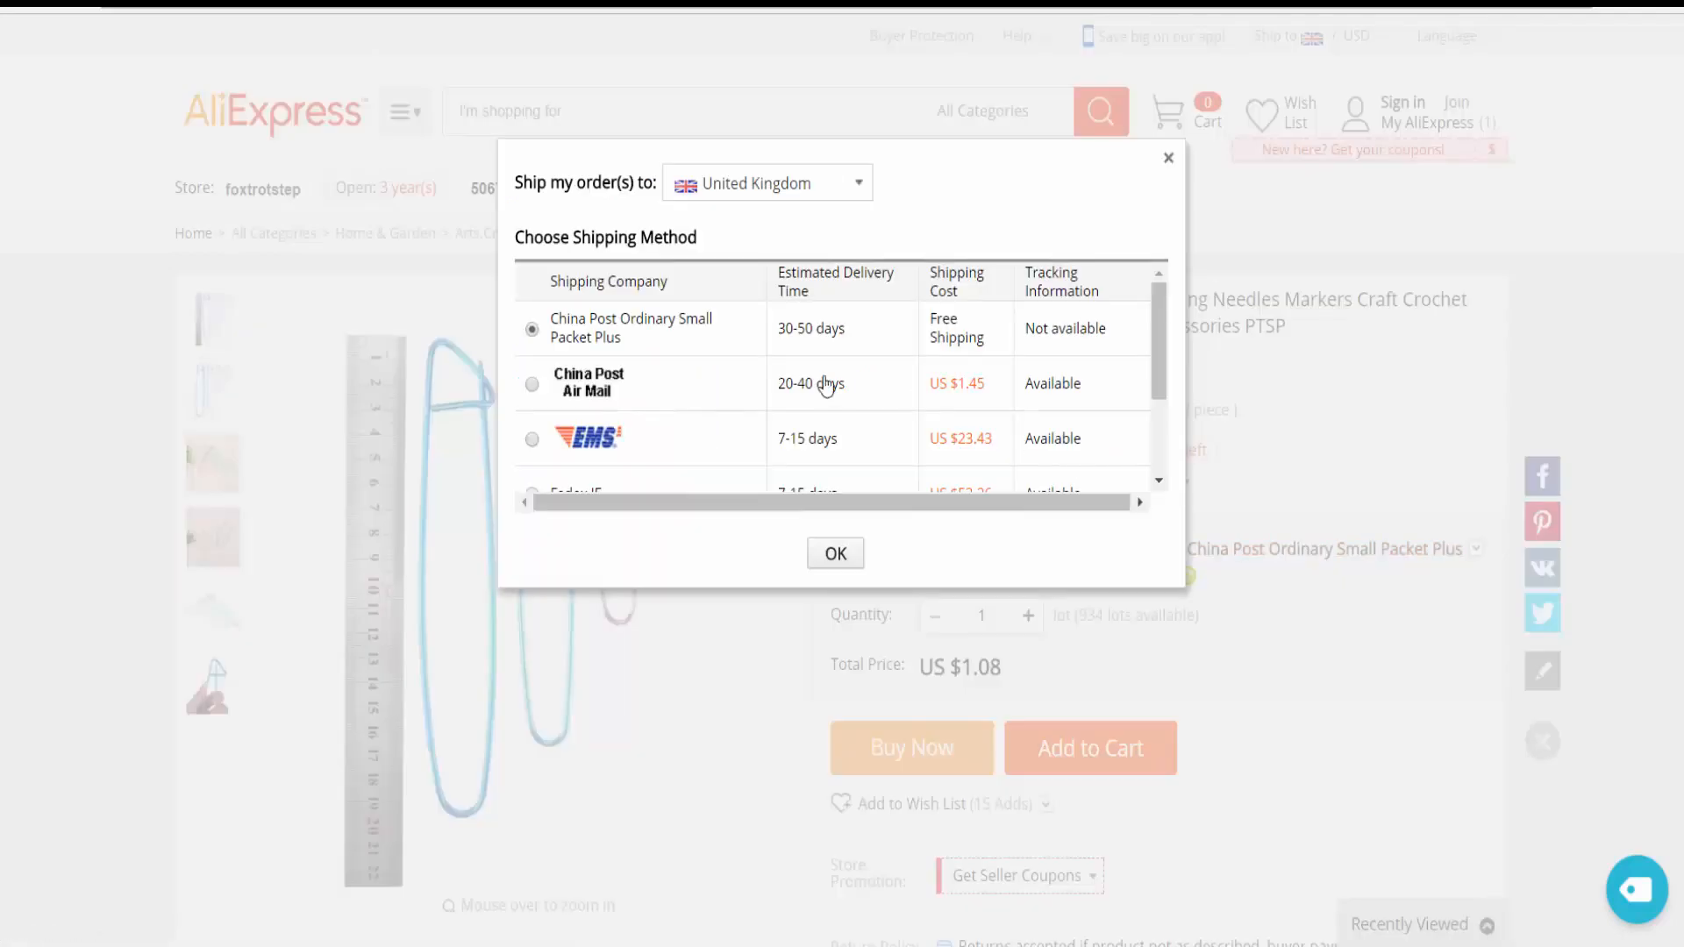
pyautogui.click(549, 384)
pyautogui.click(841, 570)
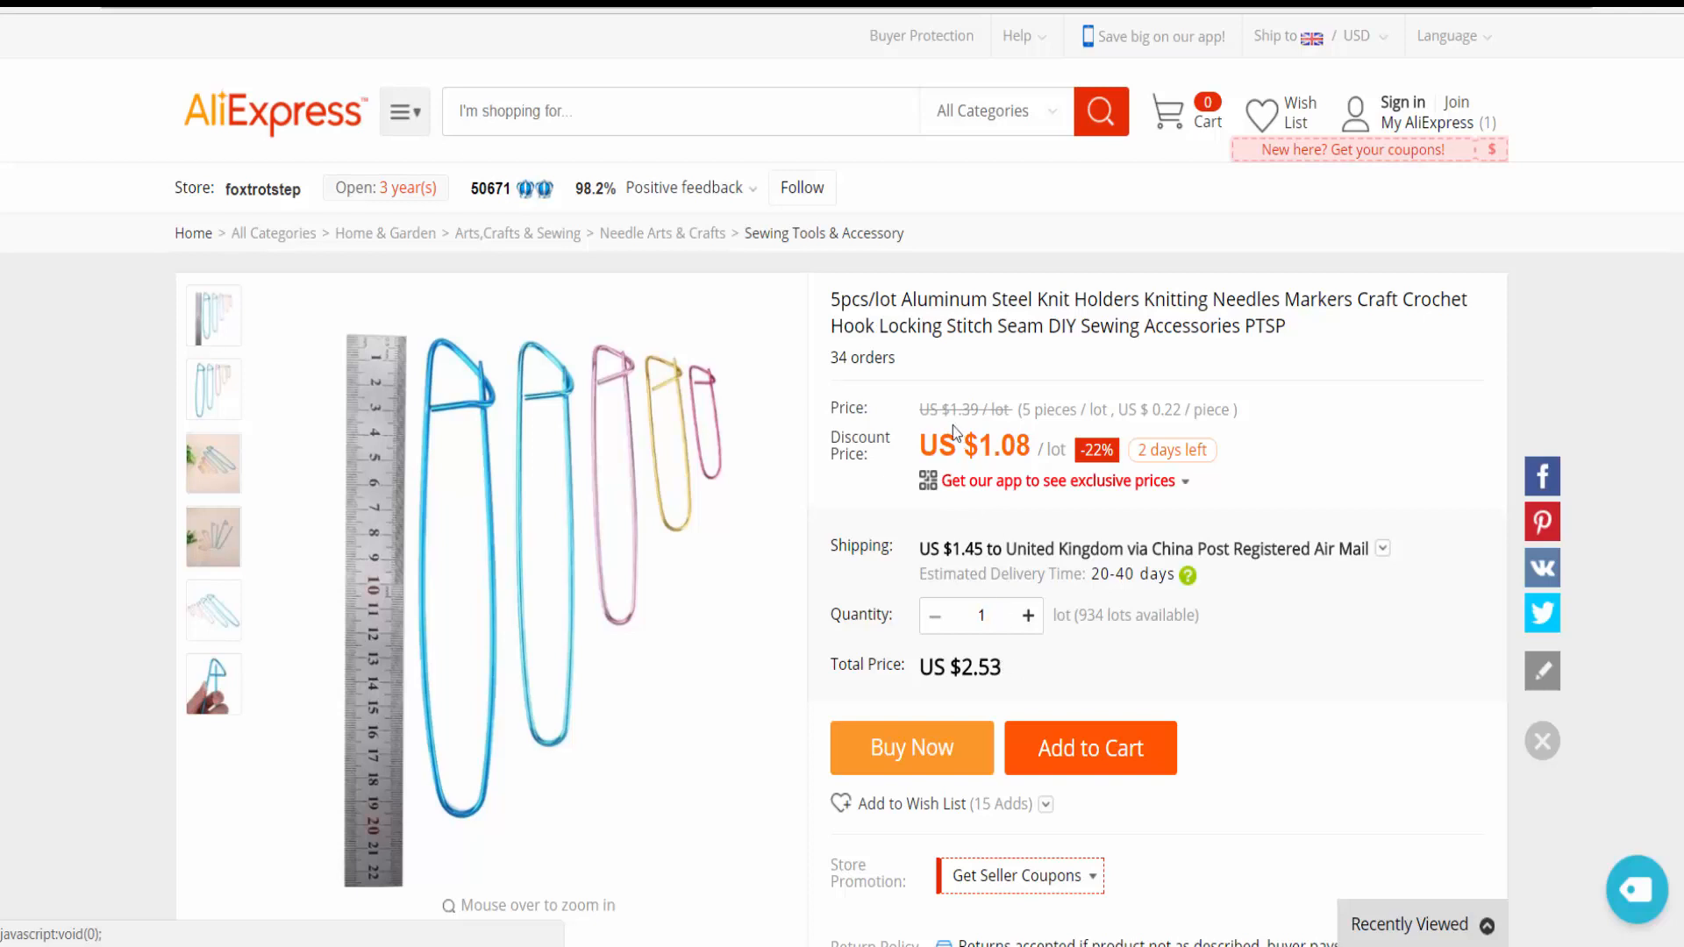
# Step: Copy the undiscounted price figure 1.39 from the AliExpress listing and switch to Calculator
pyautogui.moveTo(950, 410); pyautogui.dragTo(974, 412)
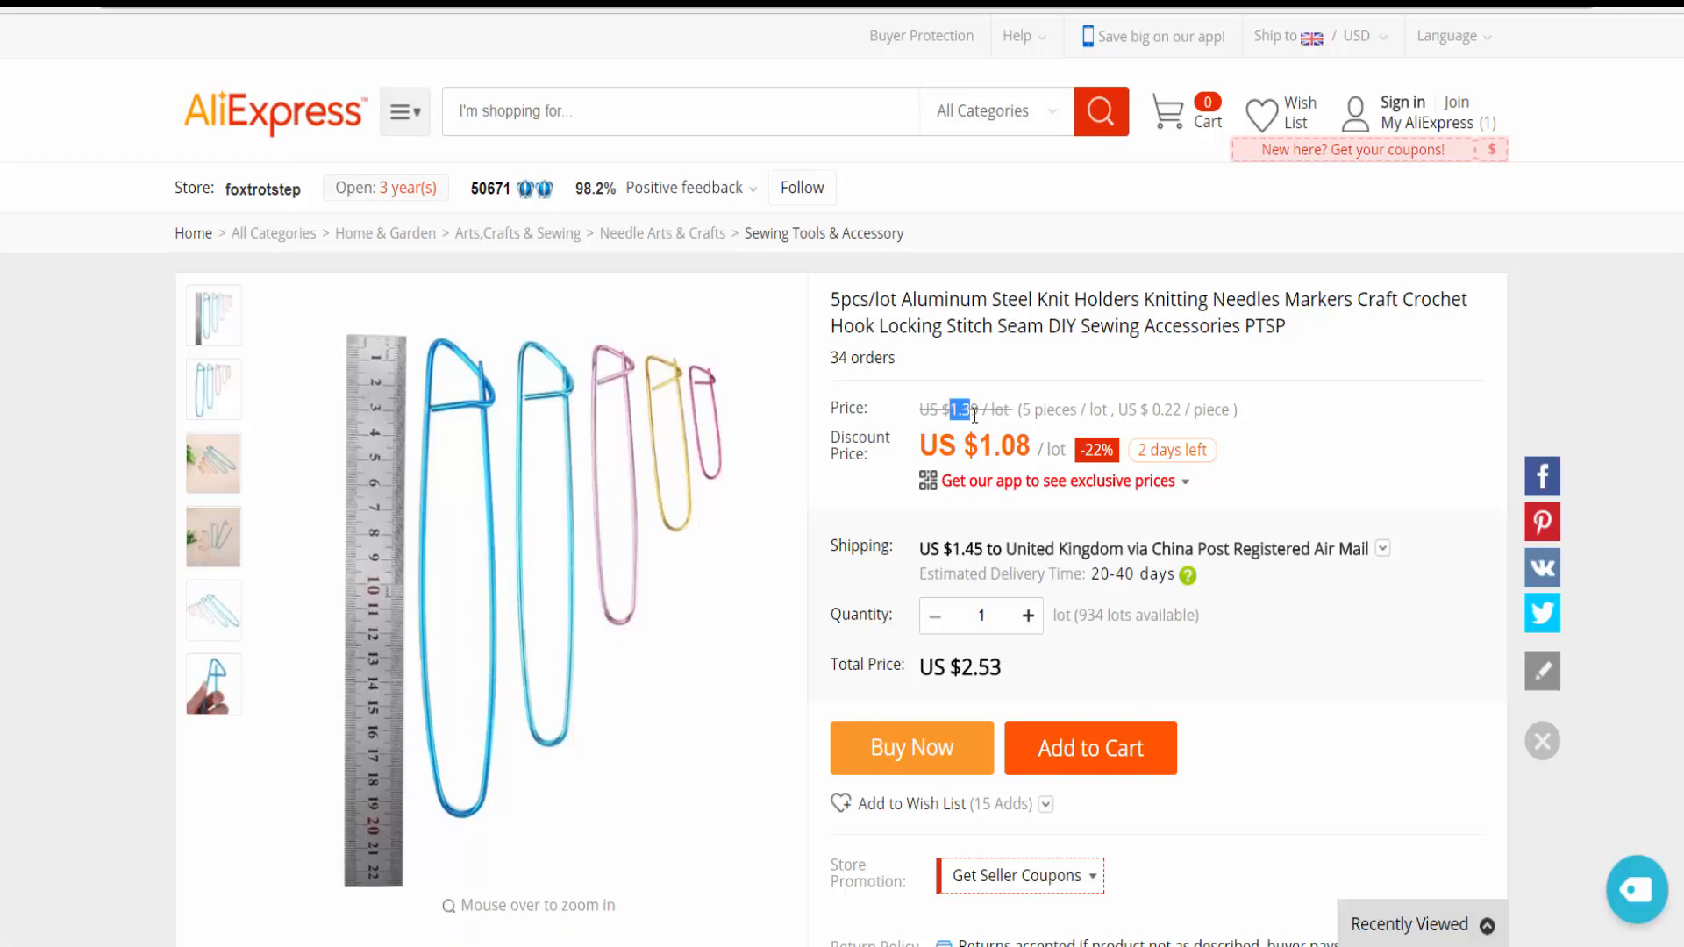
pyautogui.moveTo(975, 413); pyautogui.dragTo(981, 402)
pyautogui.hotkey('ctrl', 'c')
pyautogui.rightClick(959, 415)
pyautogui.click(963, 434)
pyautogui.click(352, 946)
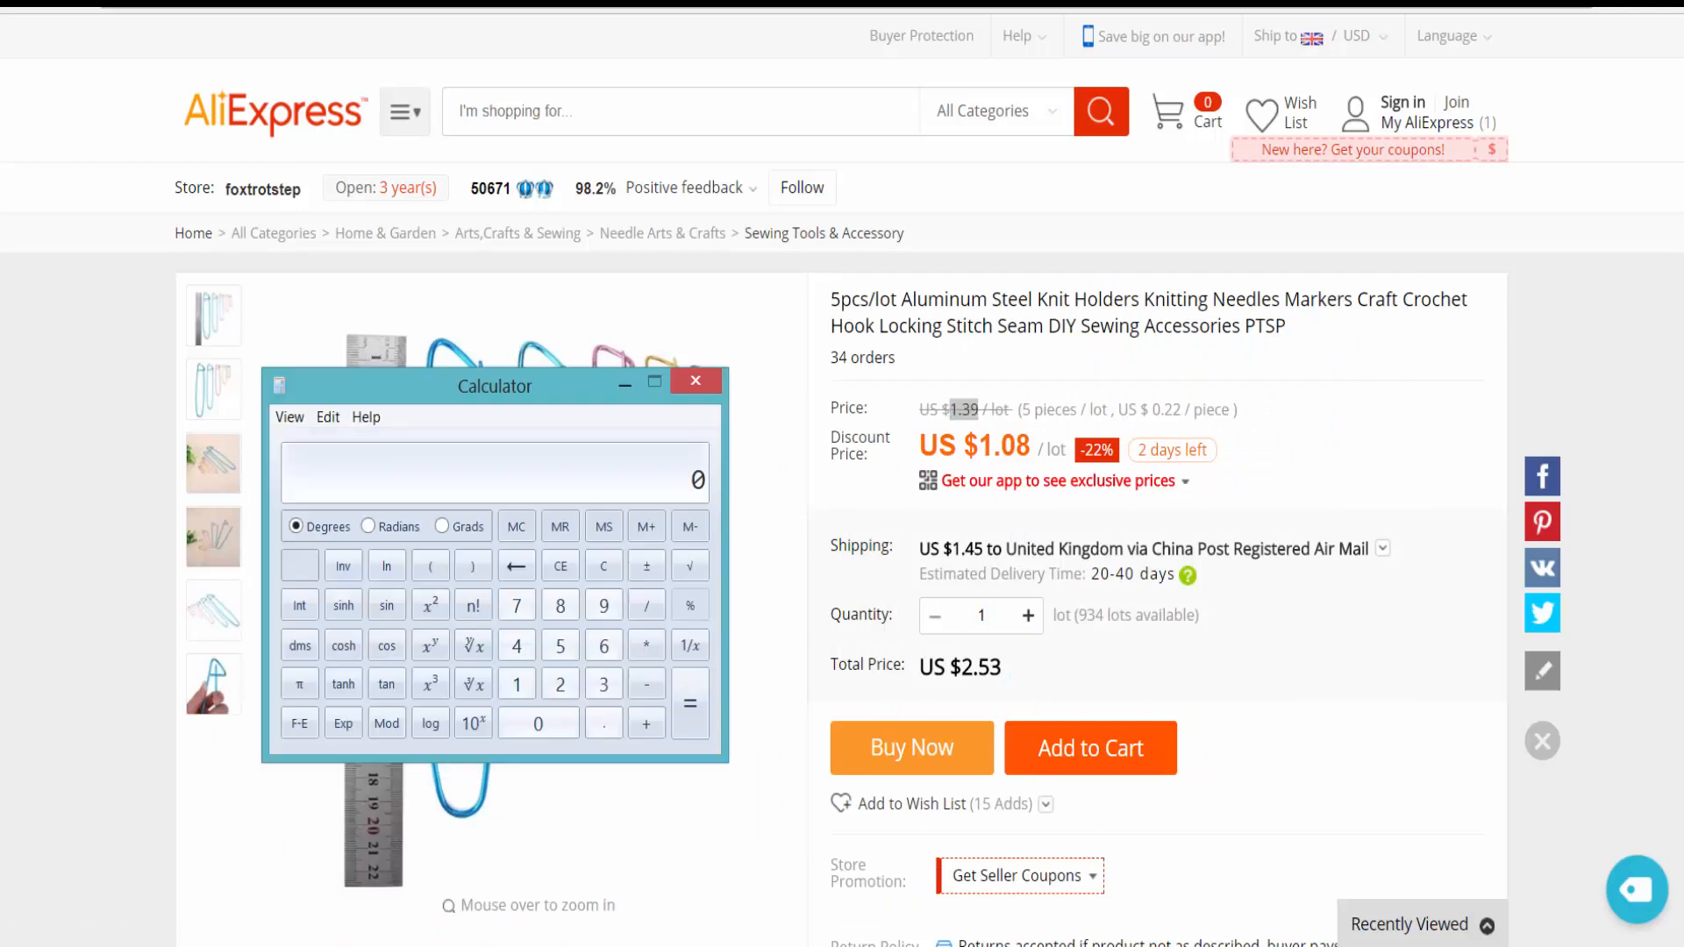
# Step: Paste the copied price into Calculator, add the 1.45 shipping cost and copy the total
pyautogui.hotkey('ctrl', 'v')
pyautogui.click(646, 722)
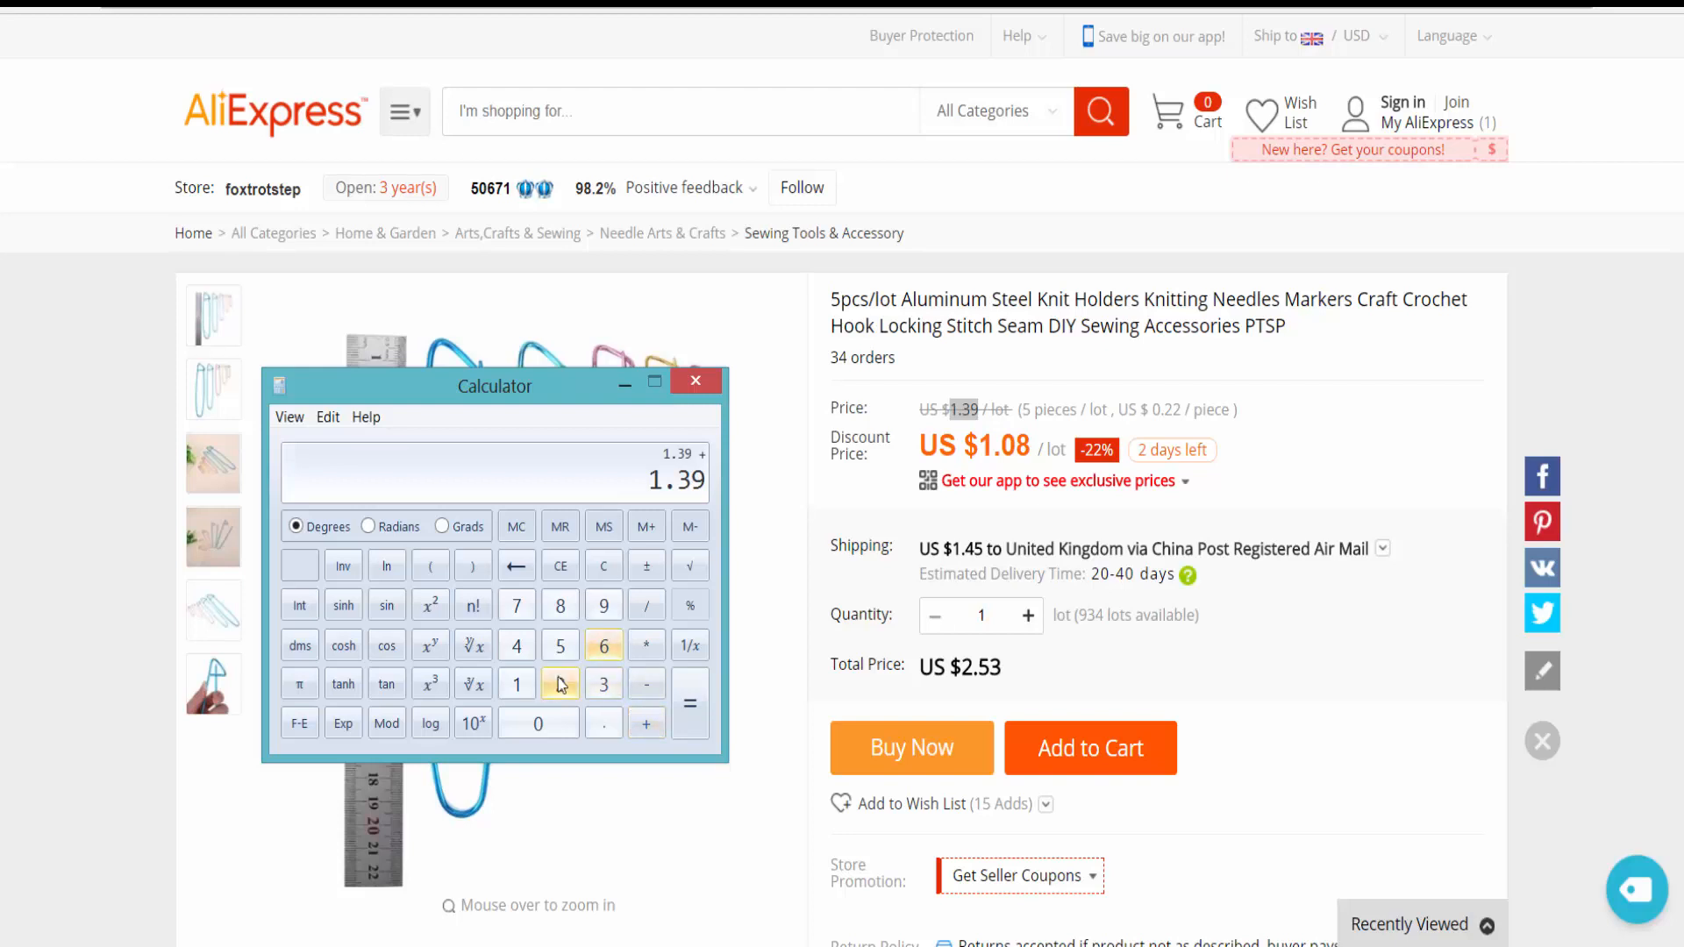
pyautogui.click(517, 684)
pyautogui.click(597, 719)
pyautogui.click(520, 645)
pyautogui.click(552, 643)
pyautogui.click(681, 695)
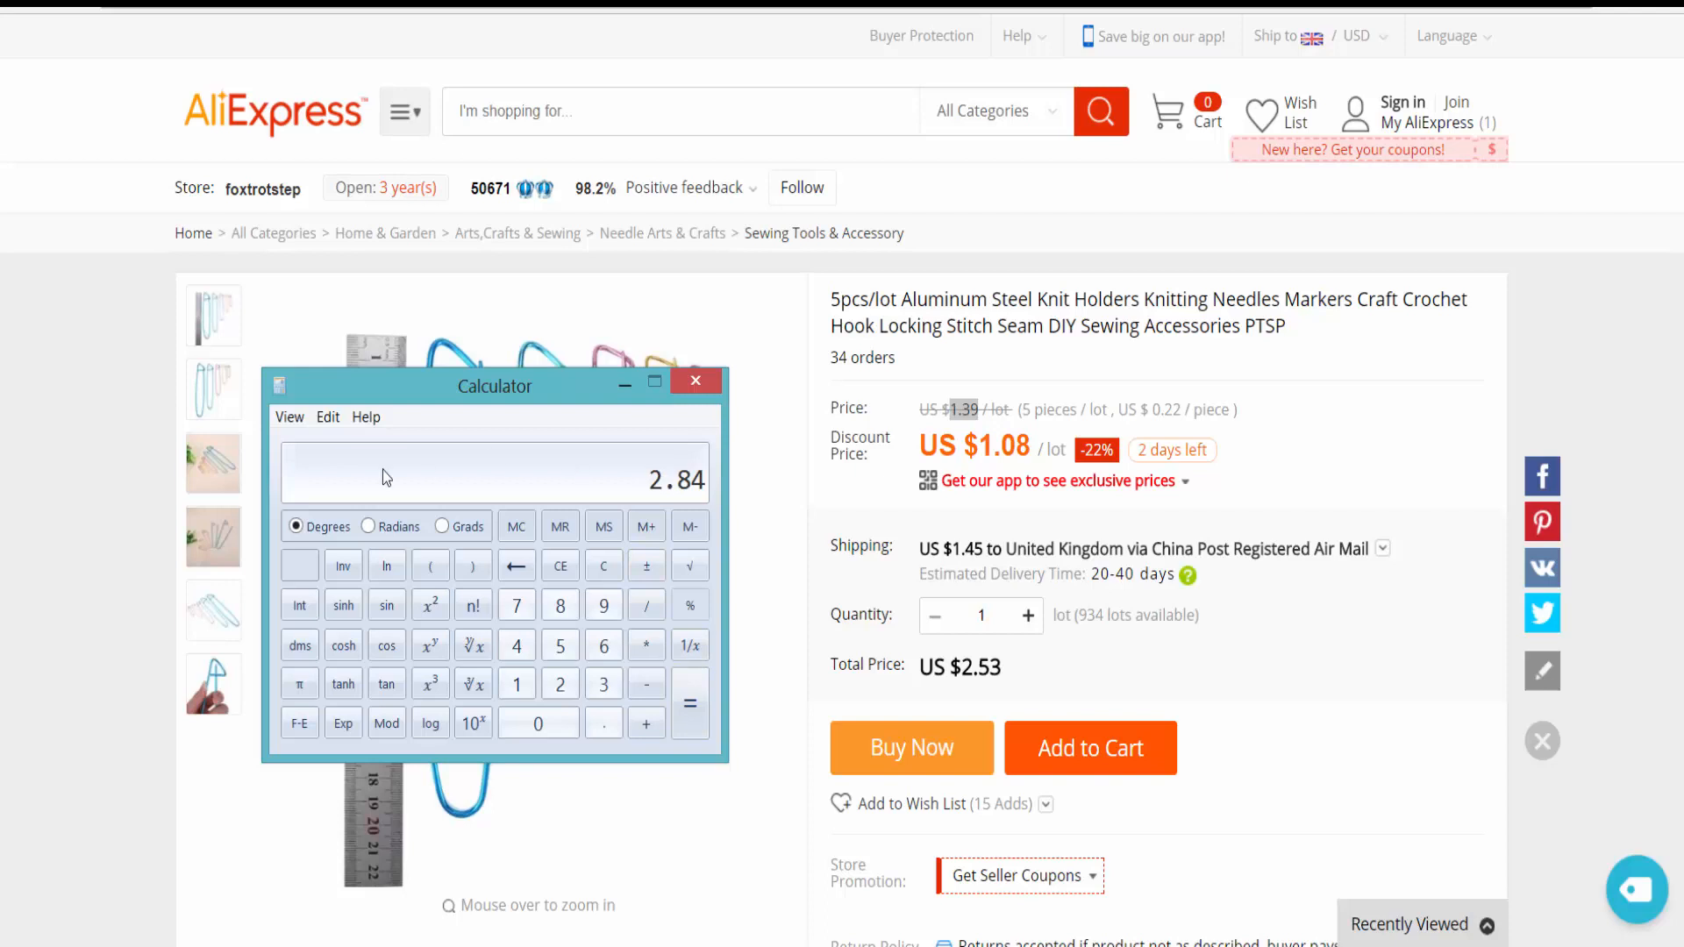
pyautogui.click(328, 417)
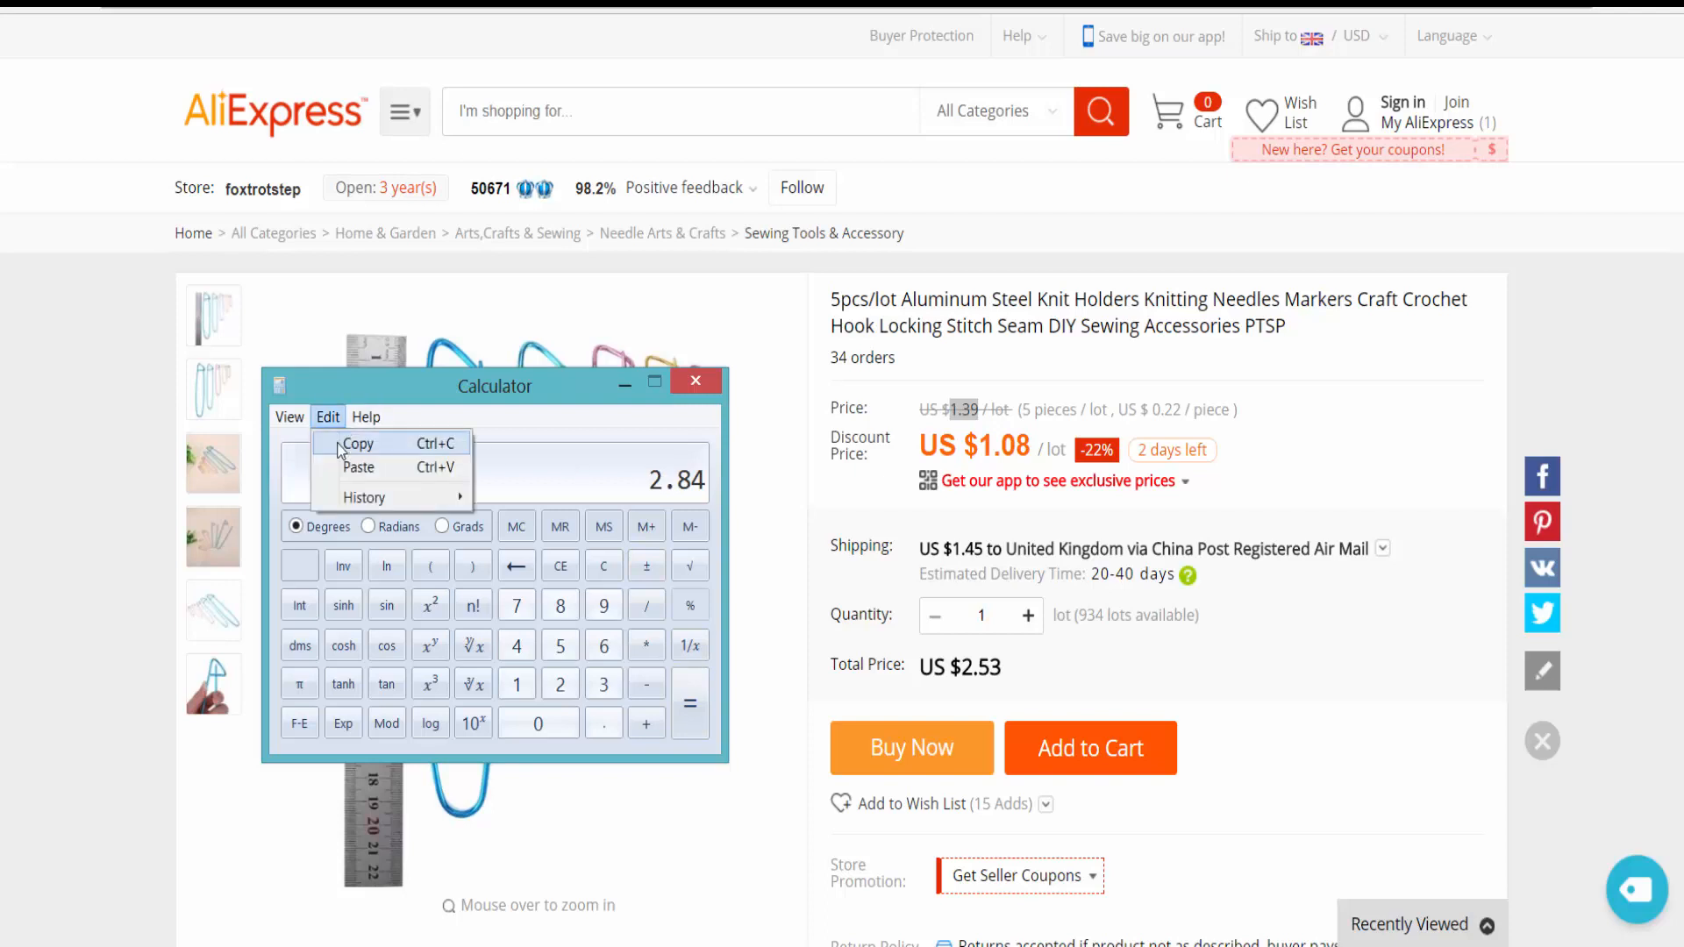
pyautogui.click(341, 445)
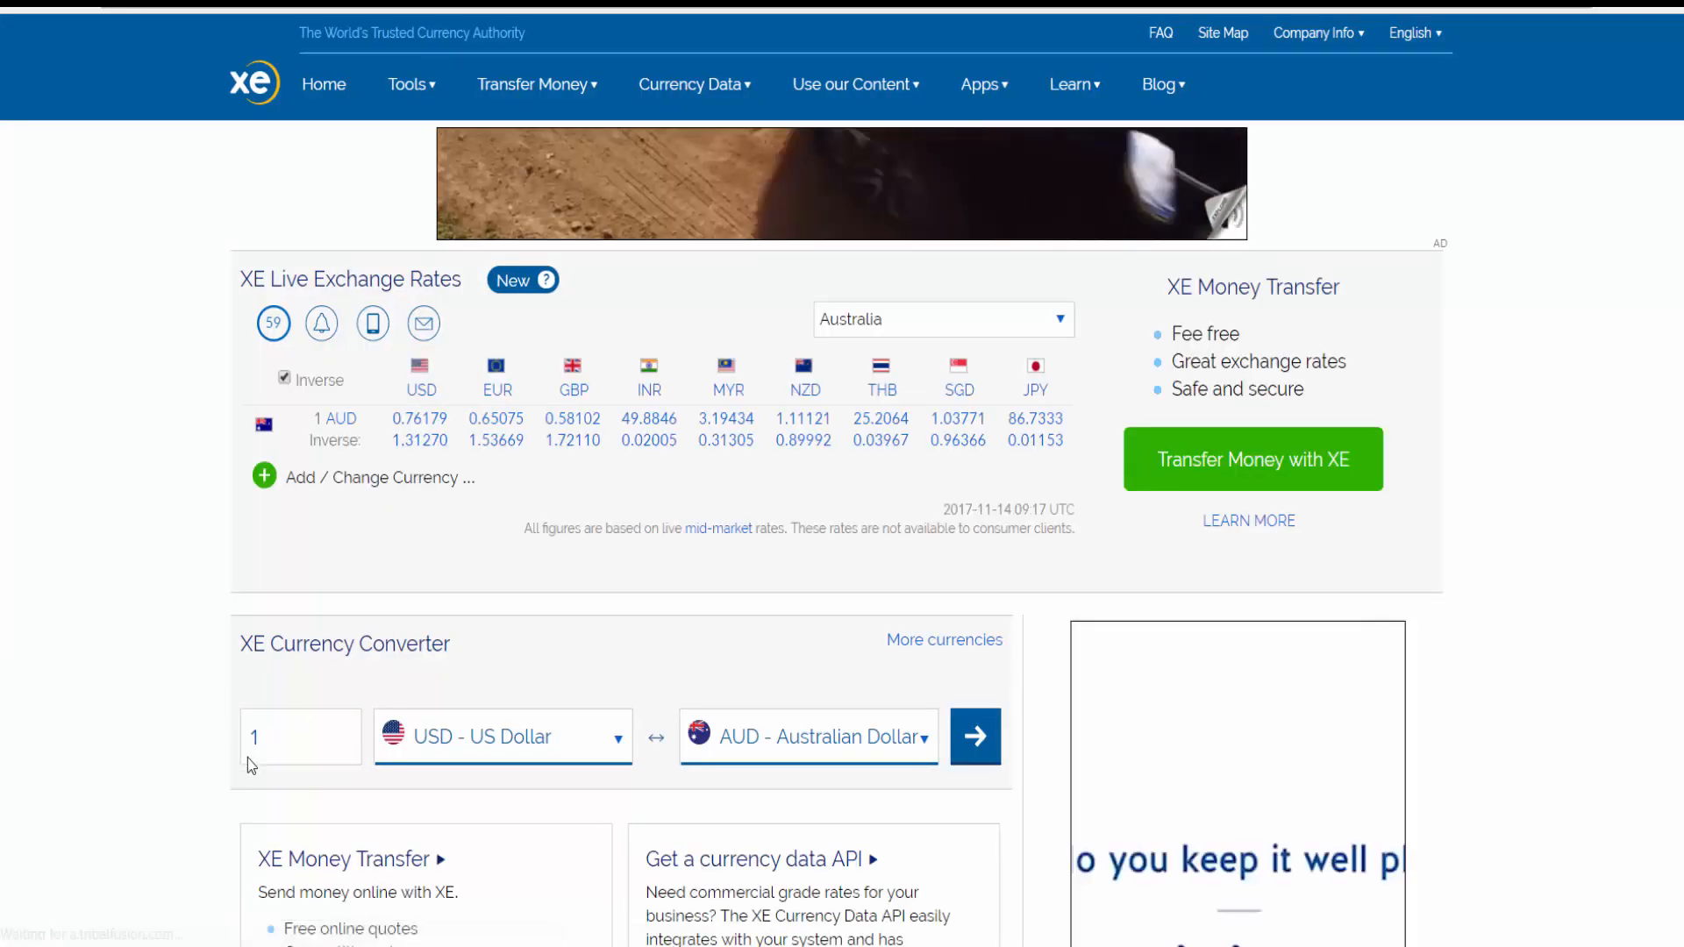
# Step: Convert 2.84 USD to AUD in the XE Currency Converter and copy the 3.72 part of the result
pyautogui.click(274, 740)
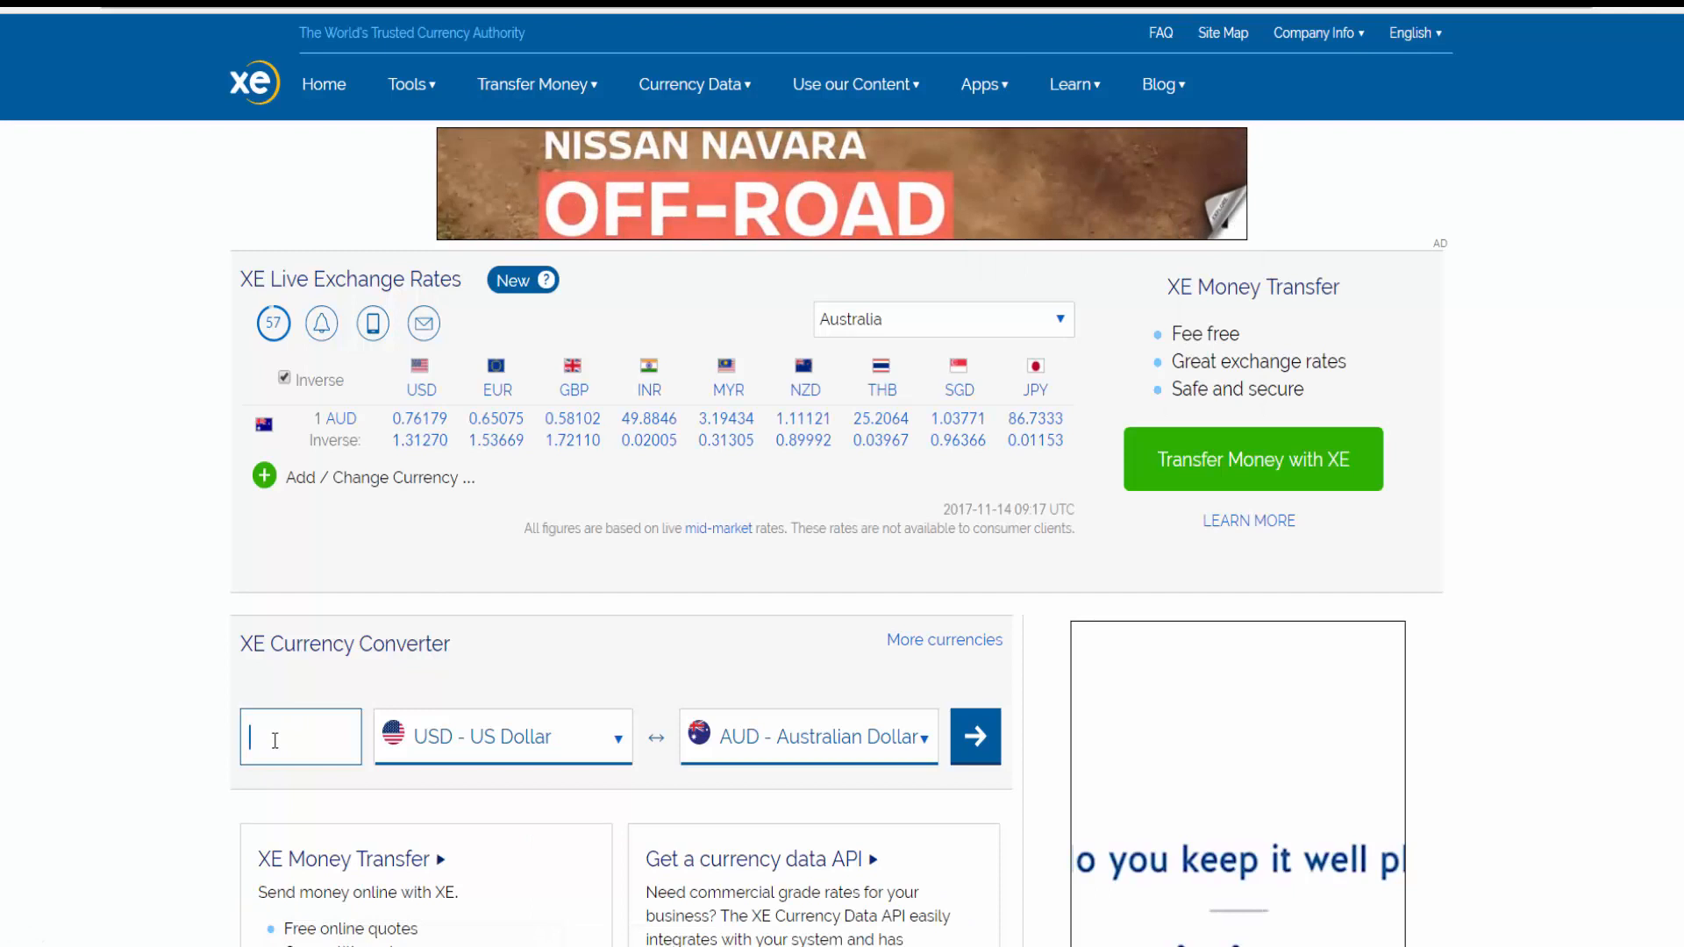
pyautogui.write('2.84')
pyautogui.click(976, 743)
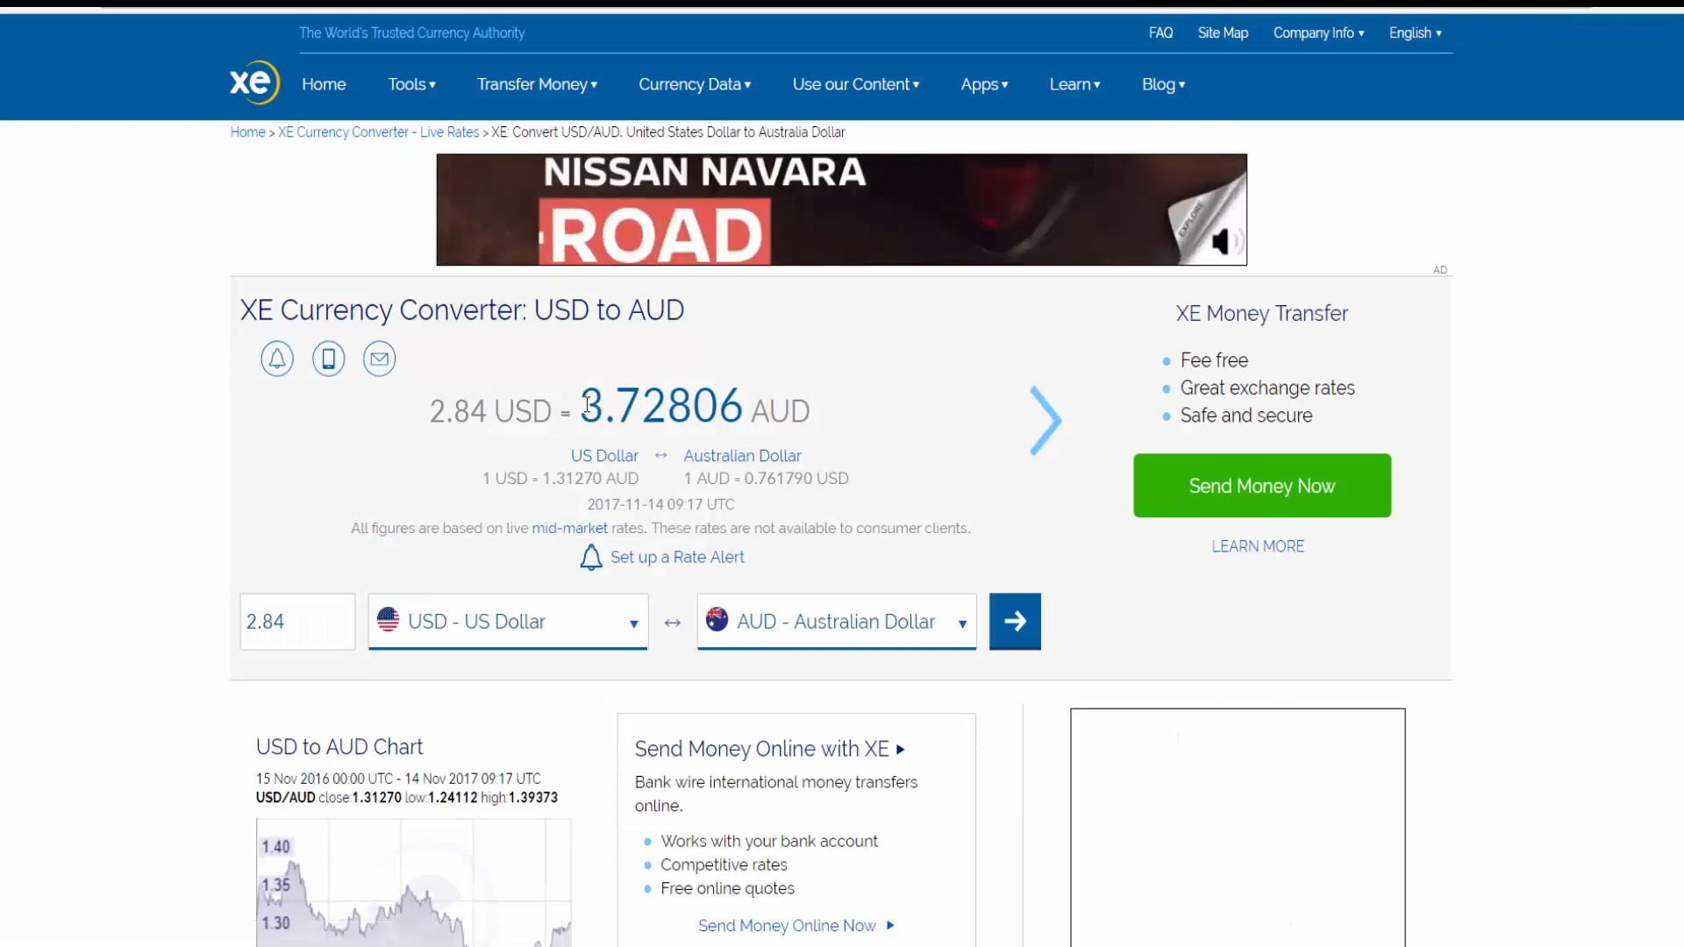
pyautogui.moveTo(586, 404); pyautogui.dragTo(658, 403)
pyautogui.rightClick(634, 416)
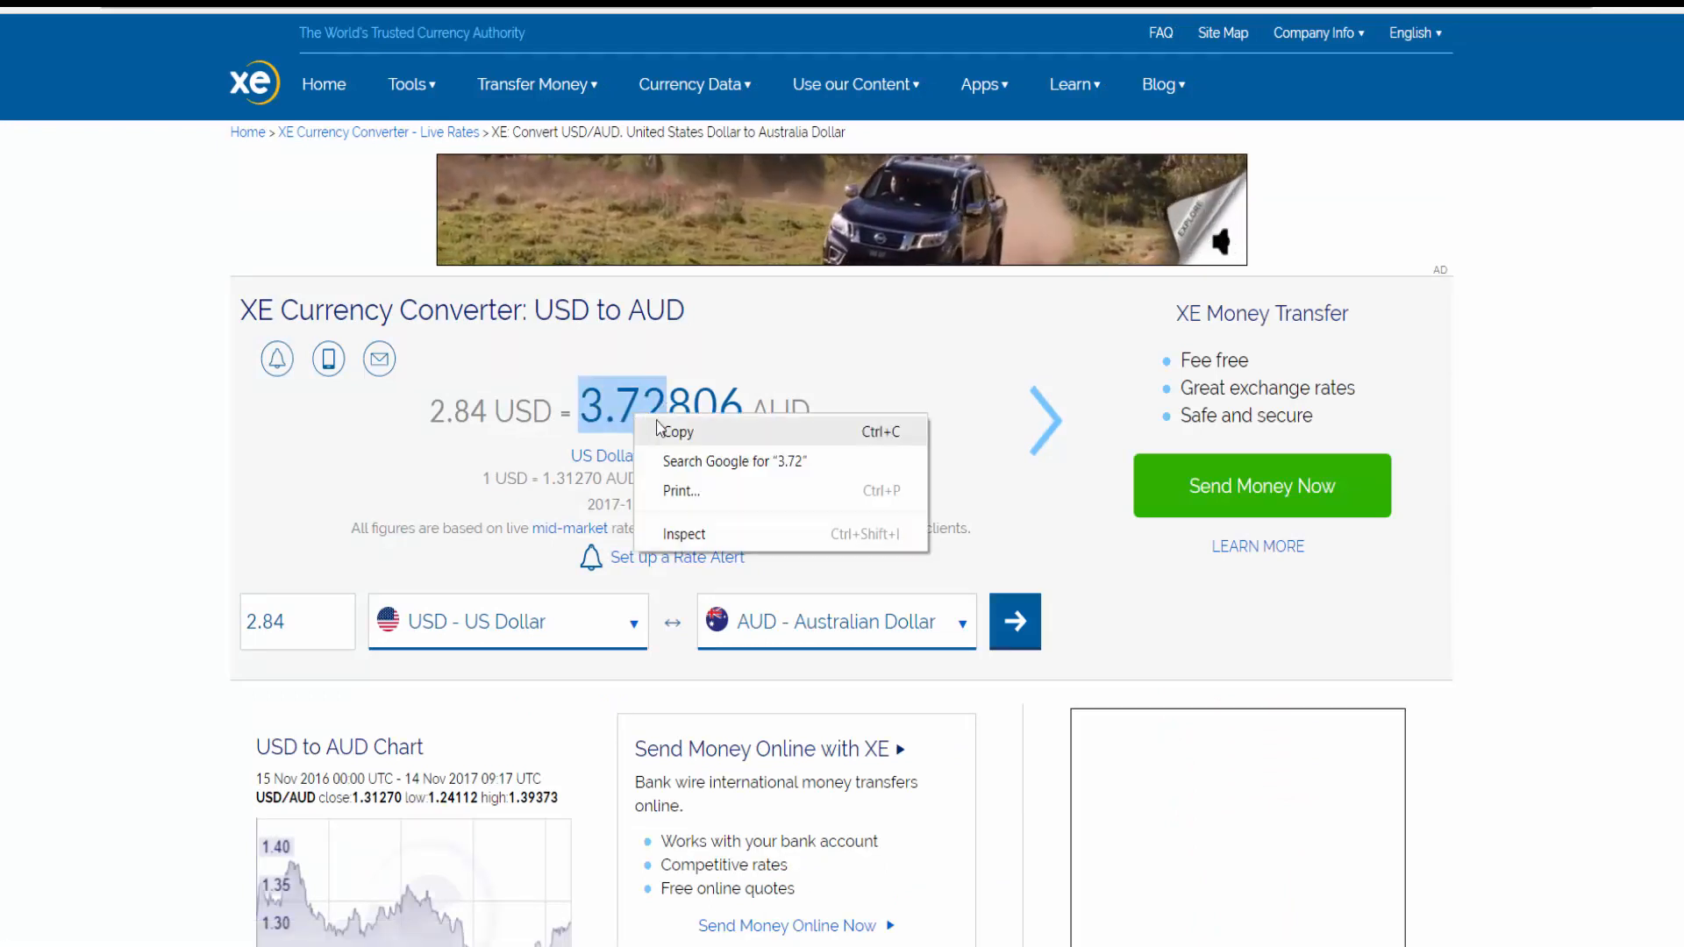
pyautogui.click(656, 427)
# Step: Switch to the product page in Shopify and set the knit holders' price to $10.00
pyautogui.click(874, 4)
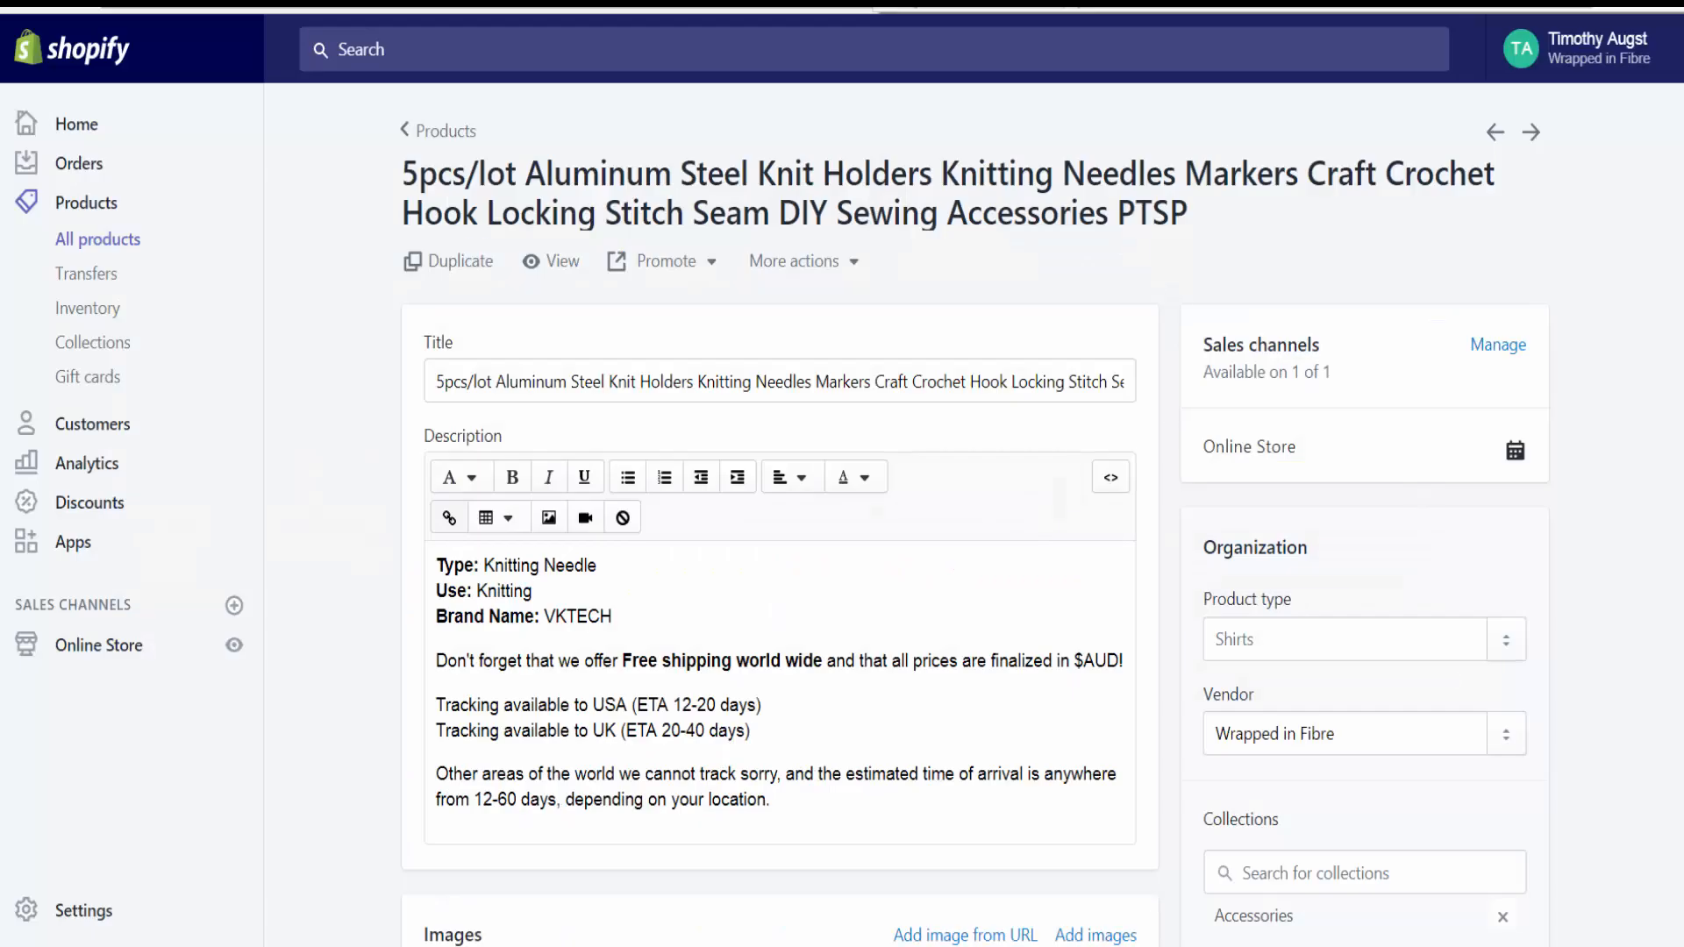
pyautogui.scroll(-5, 1275, 413)
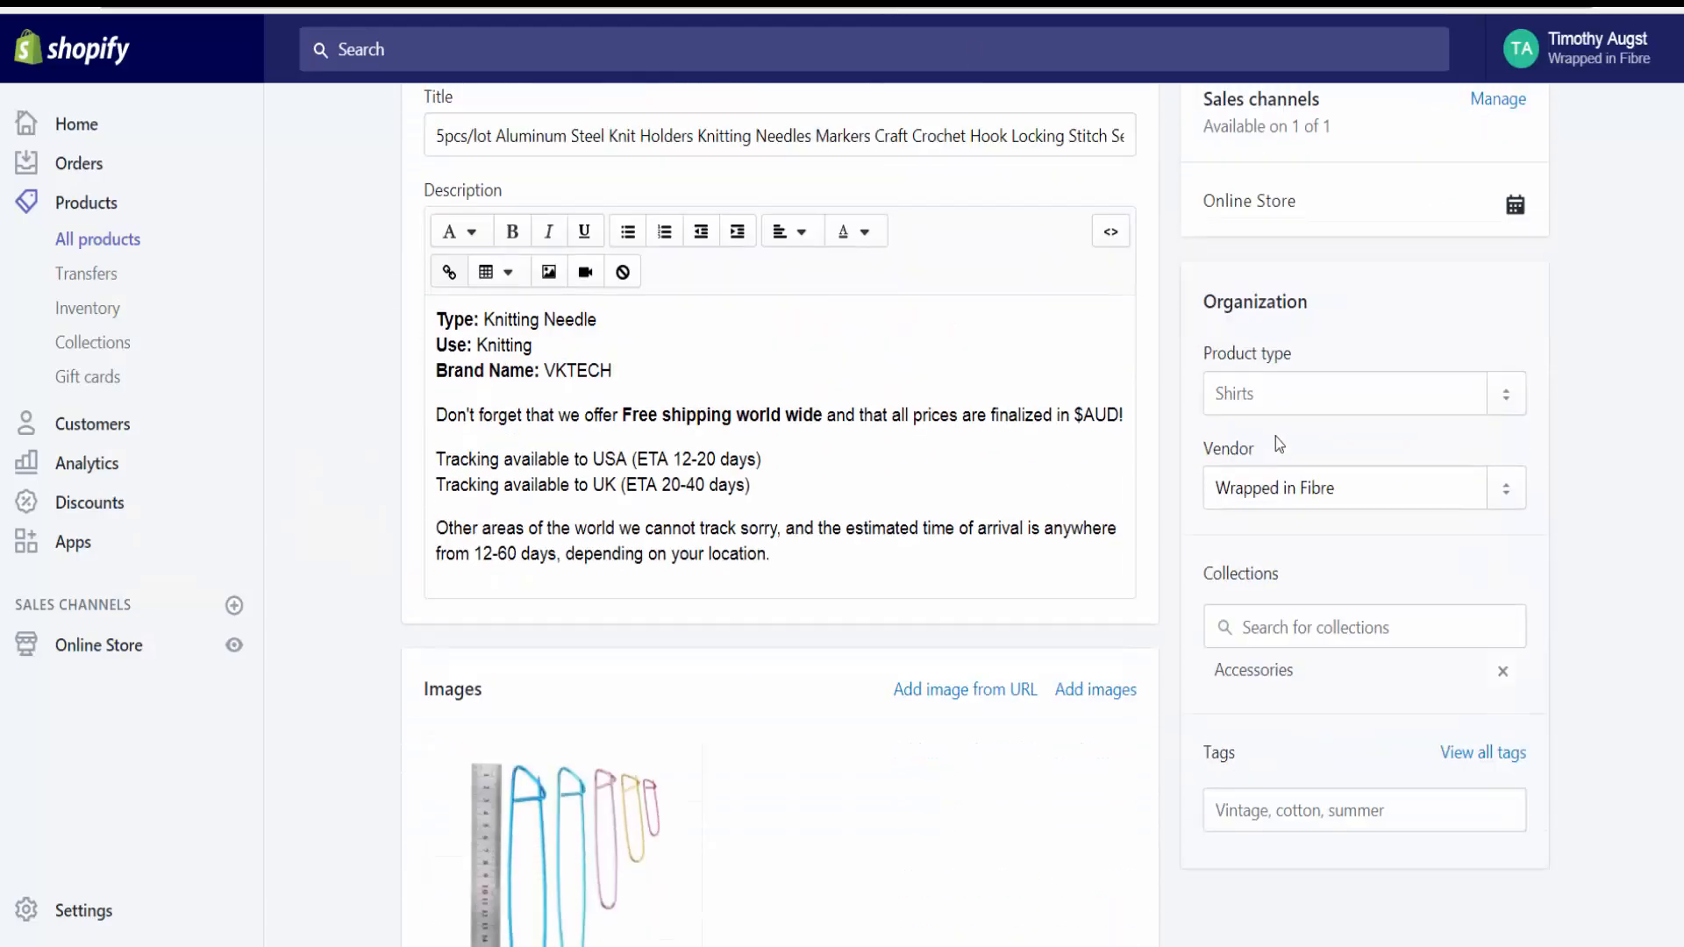
pyautogui.scroll(-3, 1276, 456)
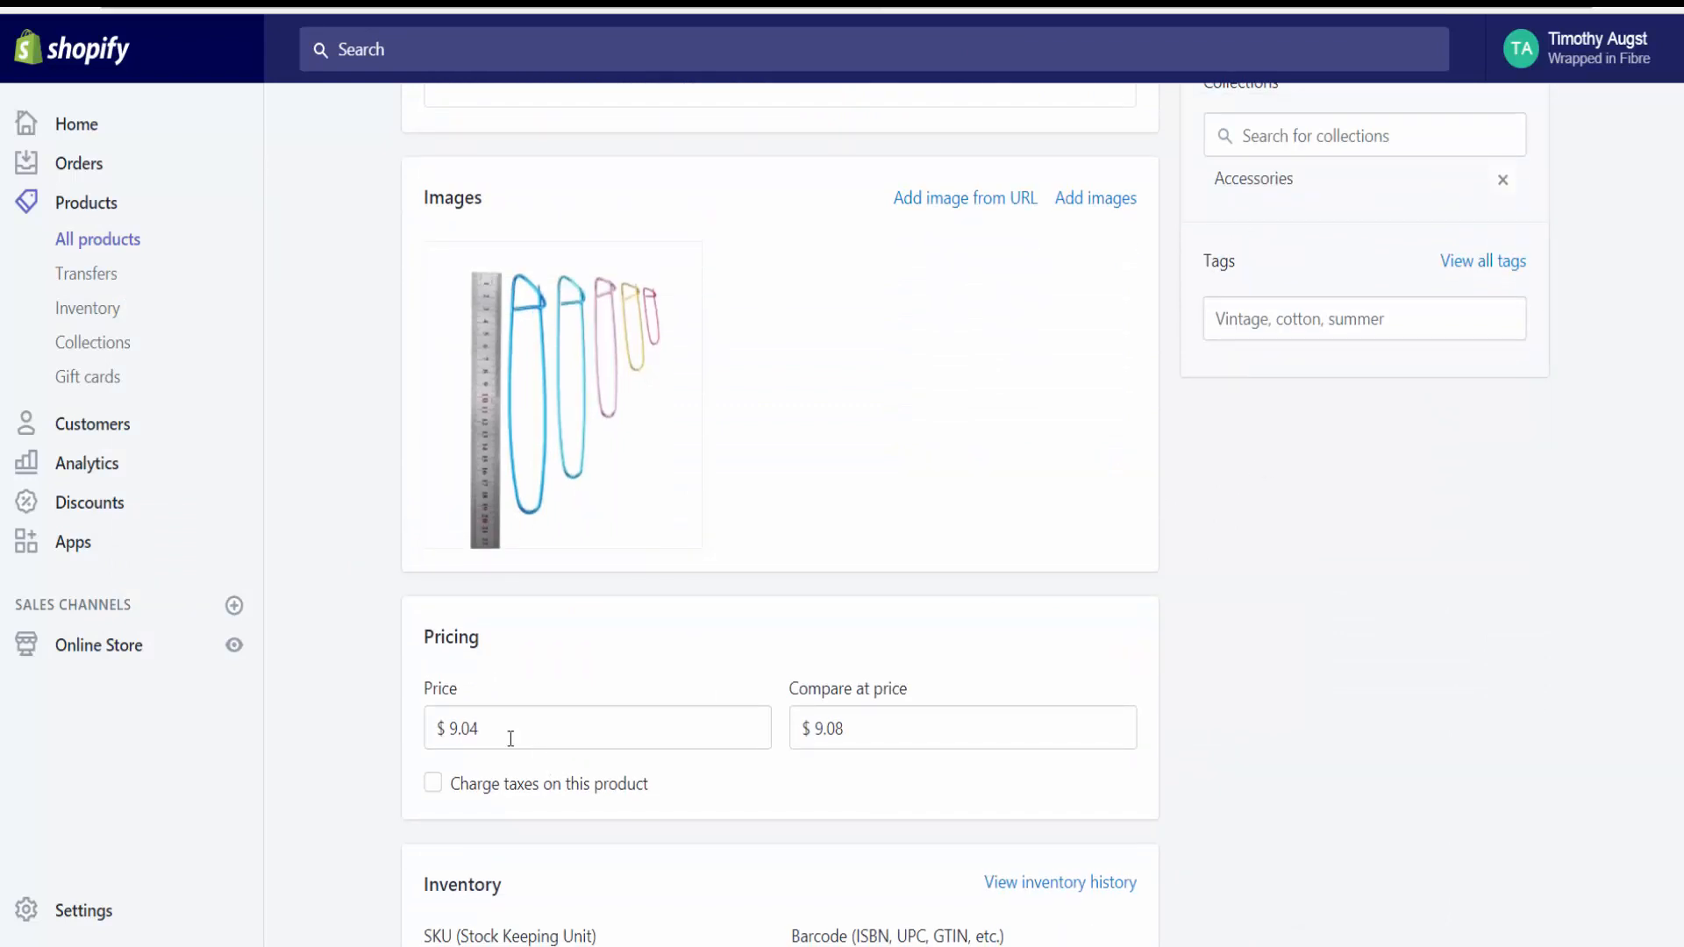
pyautogui.click(485, 731)
pyautogui.moveTo(414, 946)
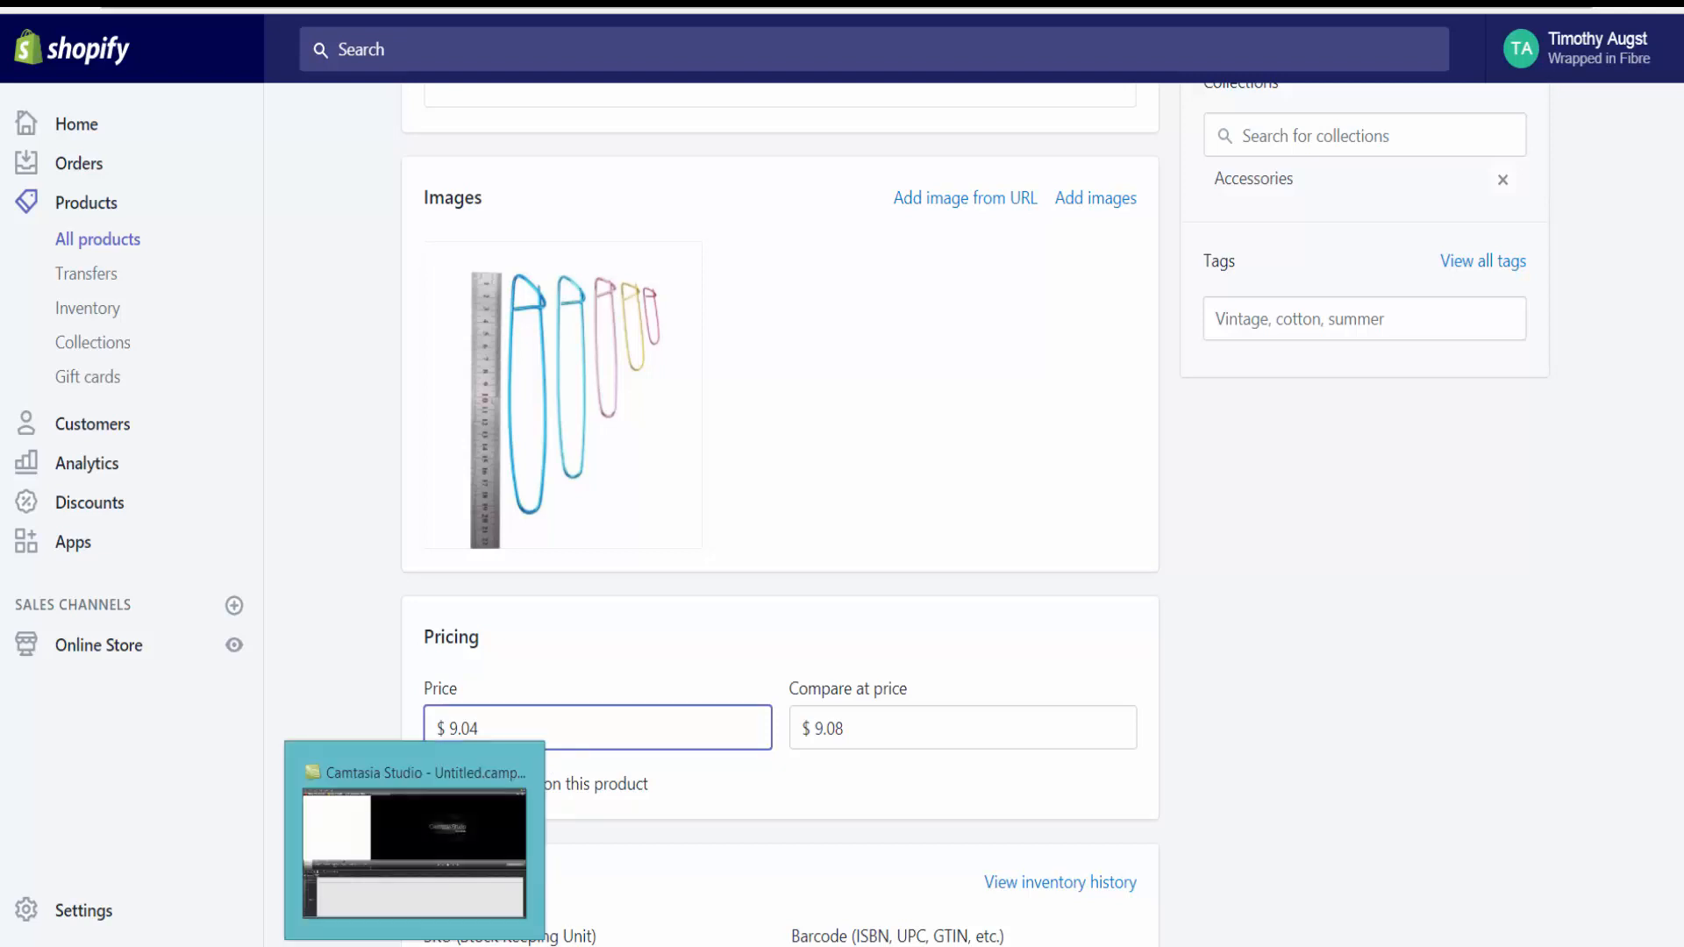
pyautogui.click(877, 2)
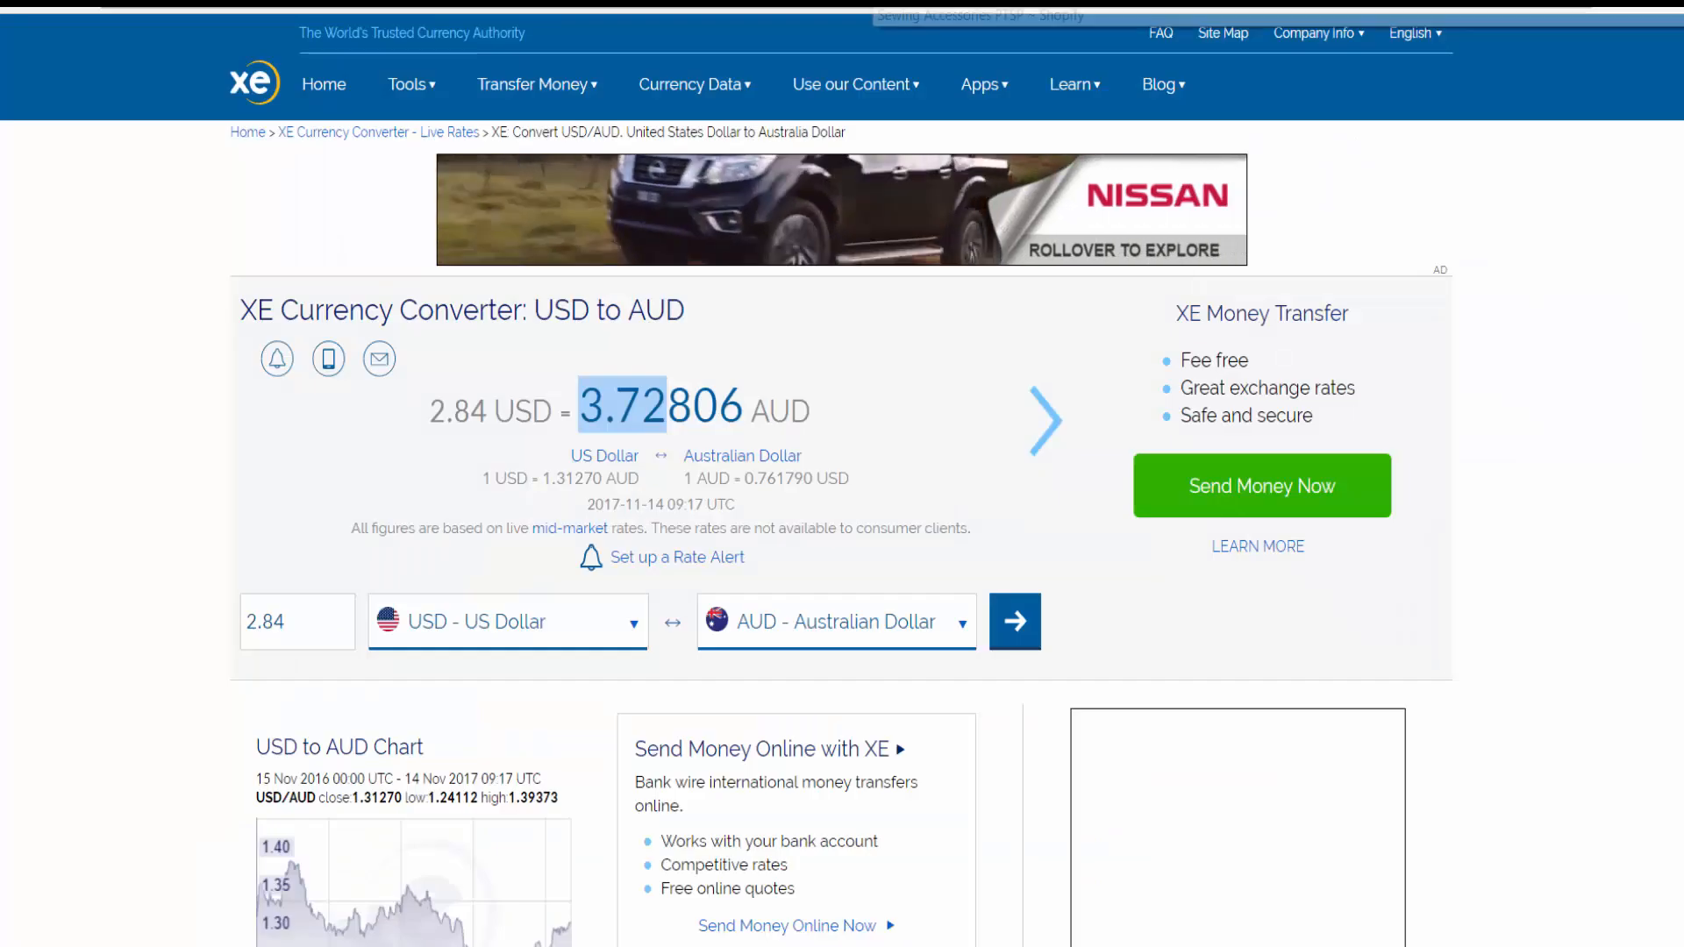
pyautogui.click(877, 3)
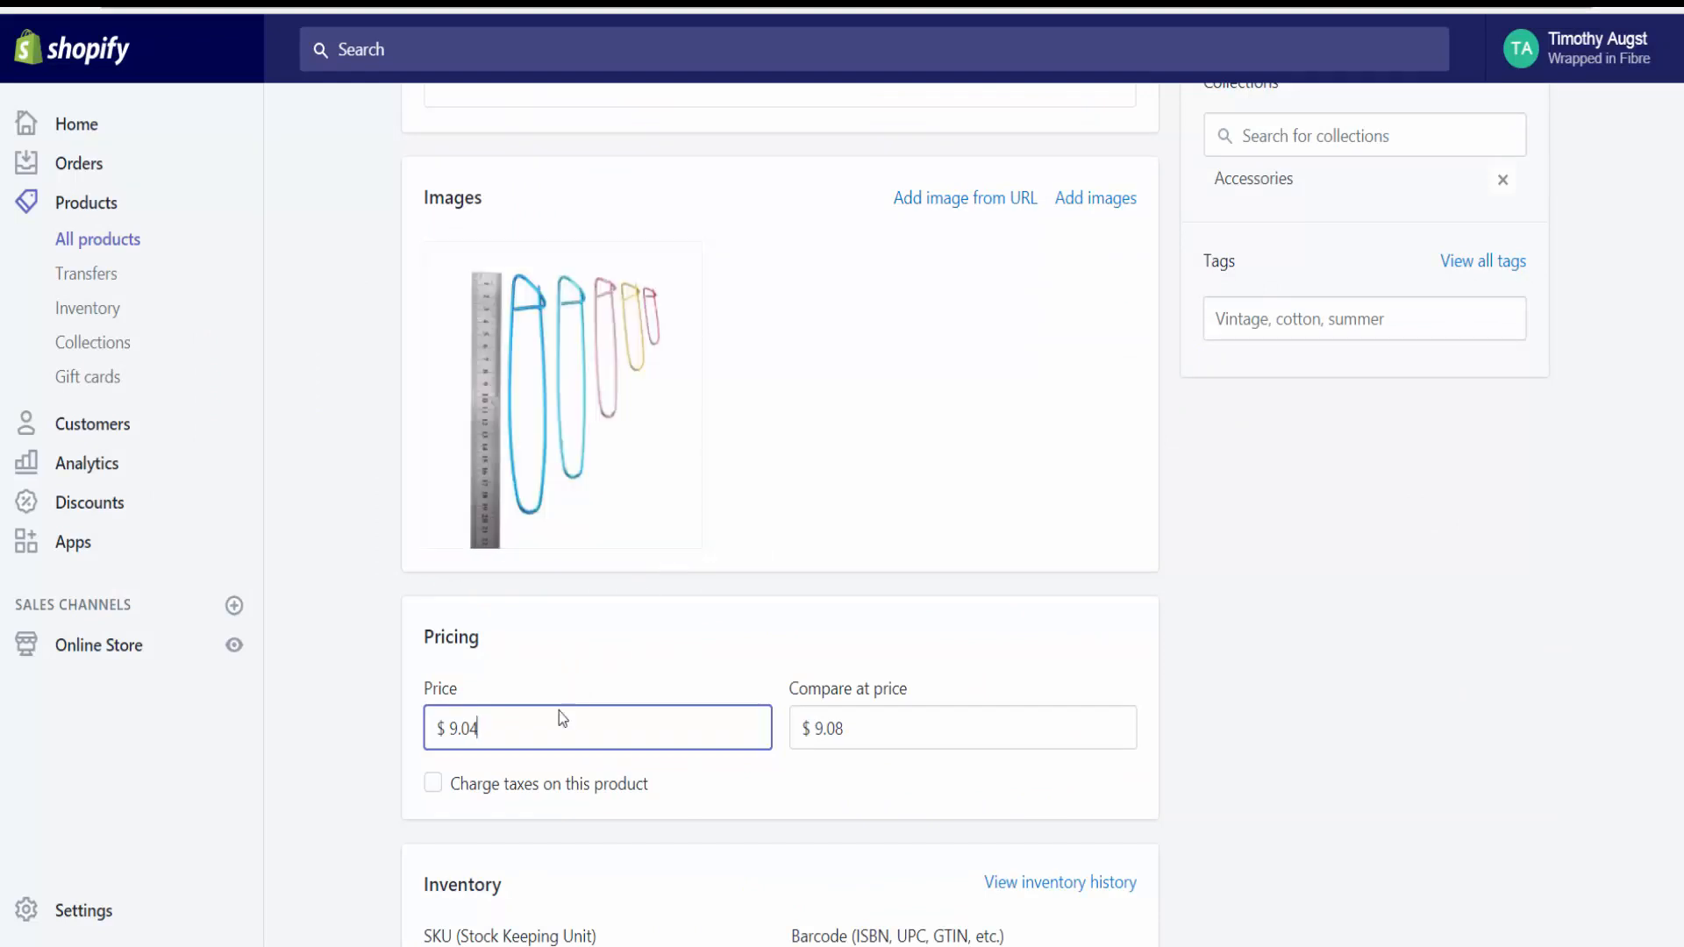
pyautogui.moveTo(521, 742); pyautogui.dragTo(453, 739)
pyautogui.write('1')
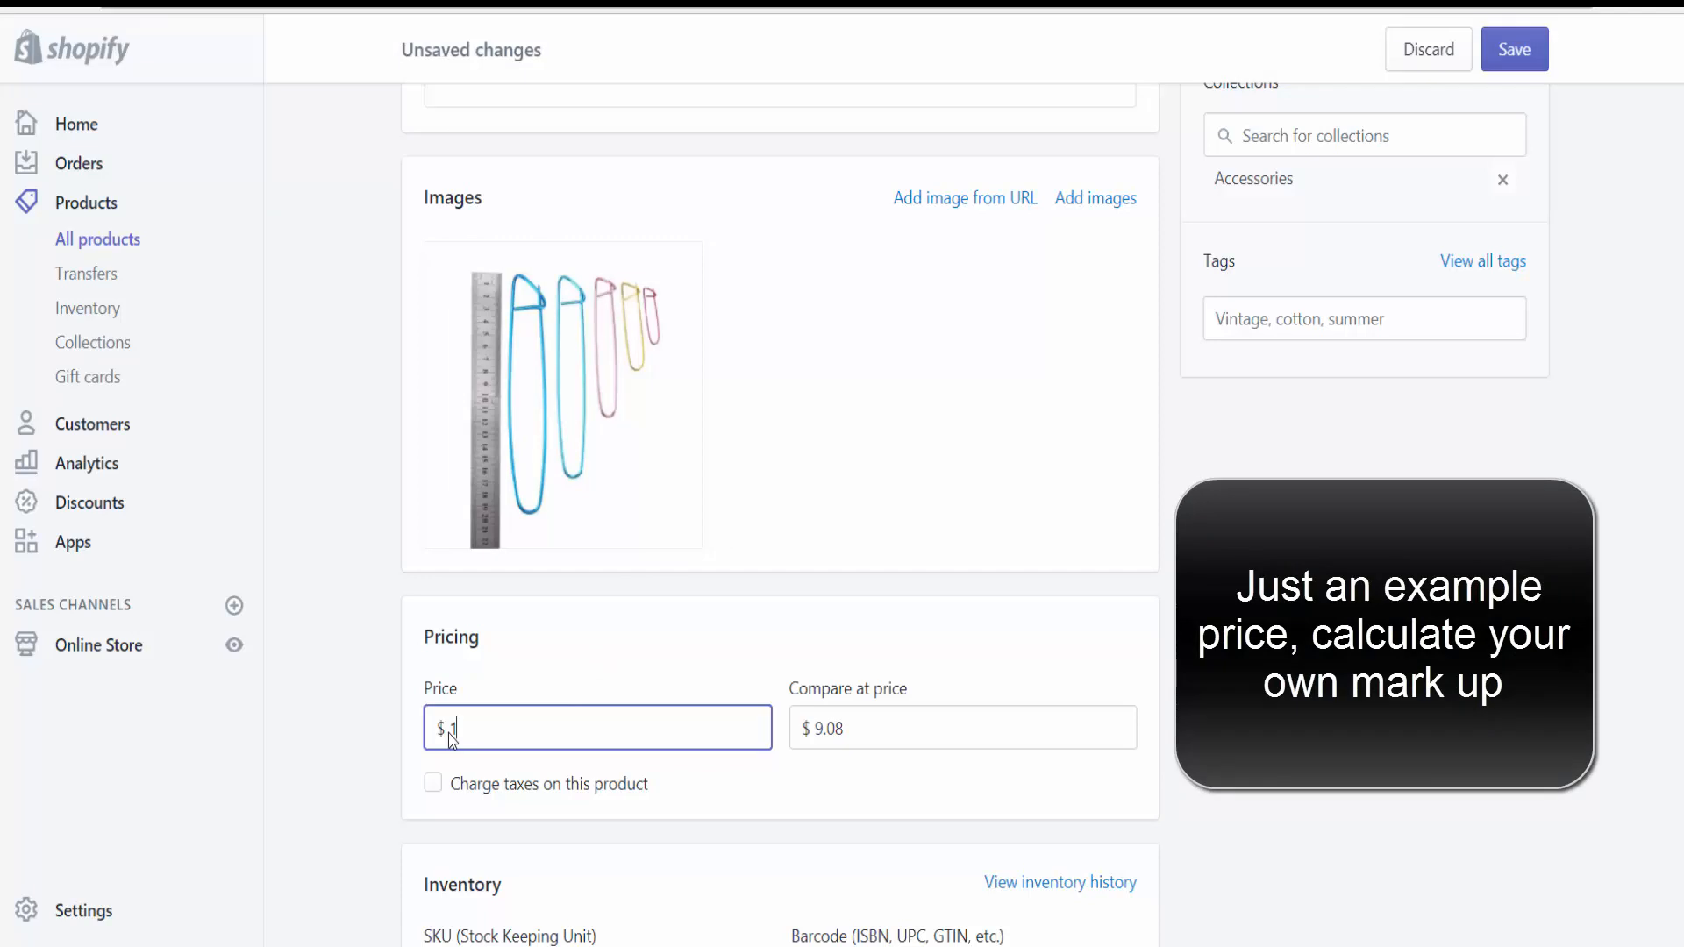
pyautogui.write('0')
pyautogui.click(690, 676)
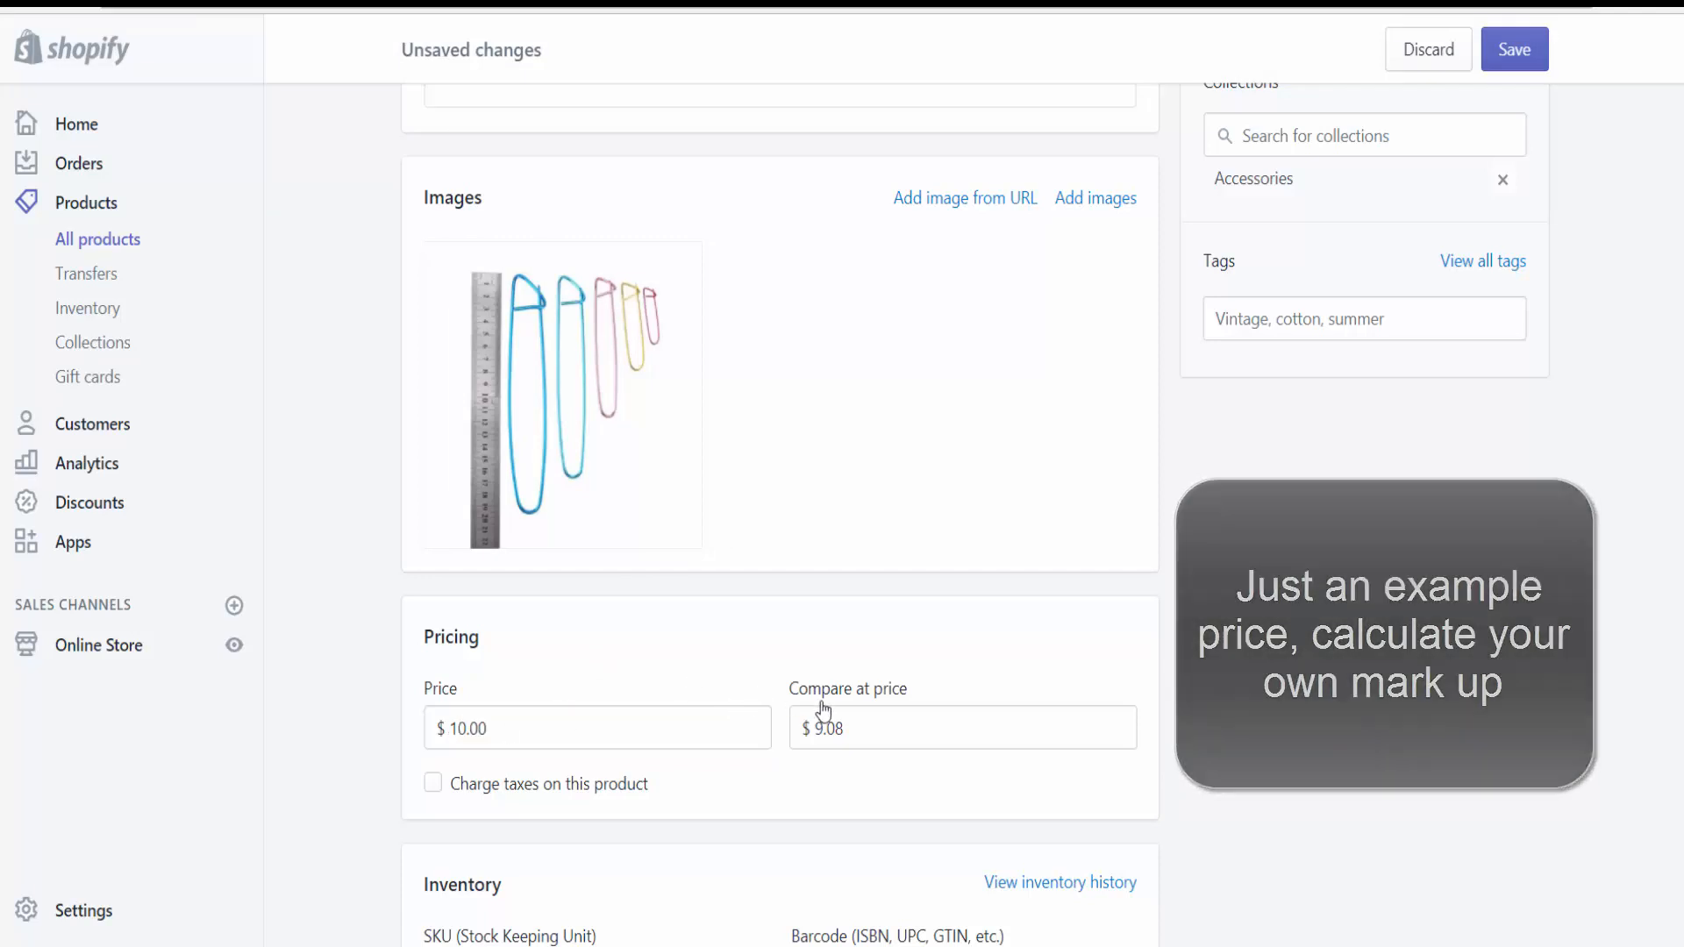
# Step: Set the product's compare-at price to $12.00
pyautogui.click(857, 732)
pyautogui.moveTo(857, 731); pyautogui.dragTo(810, 735)
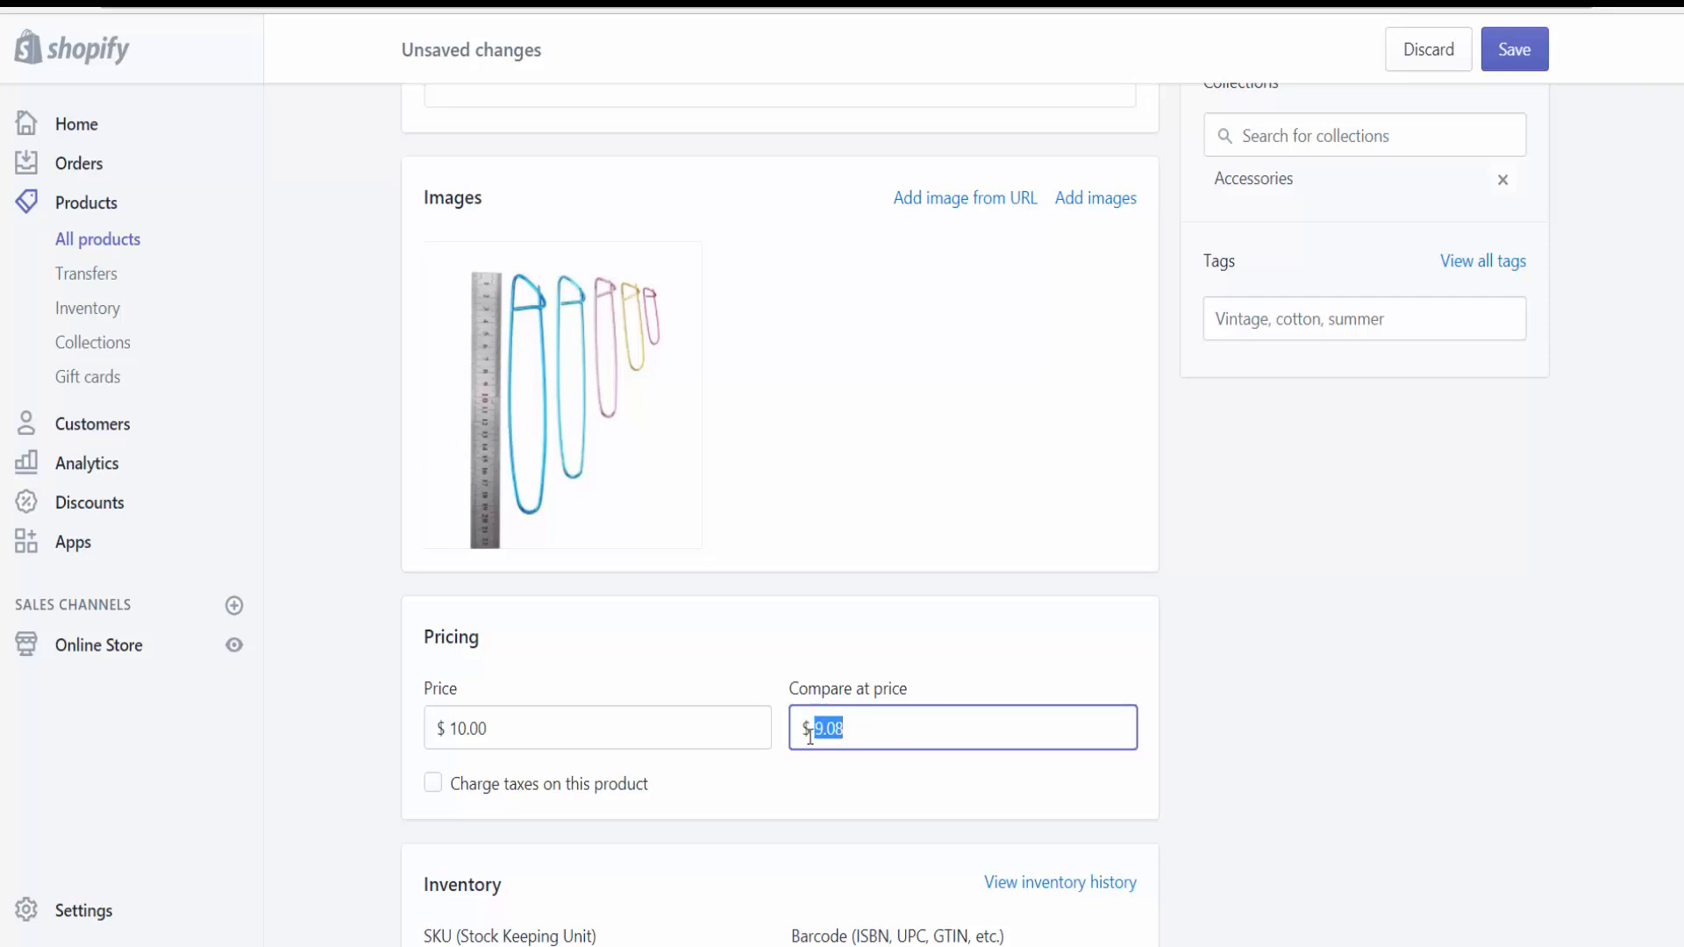
pyautogui.write('12')
pyautogui.click(1307, 691)
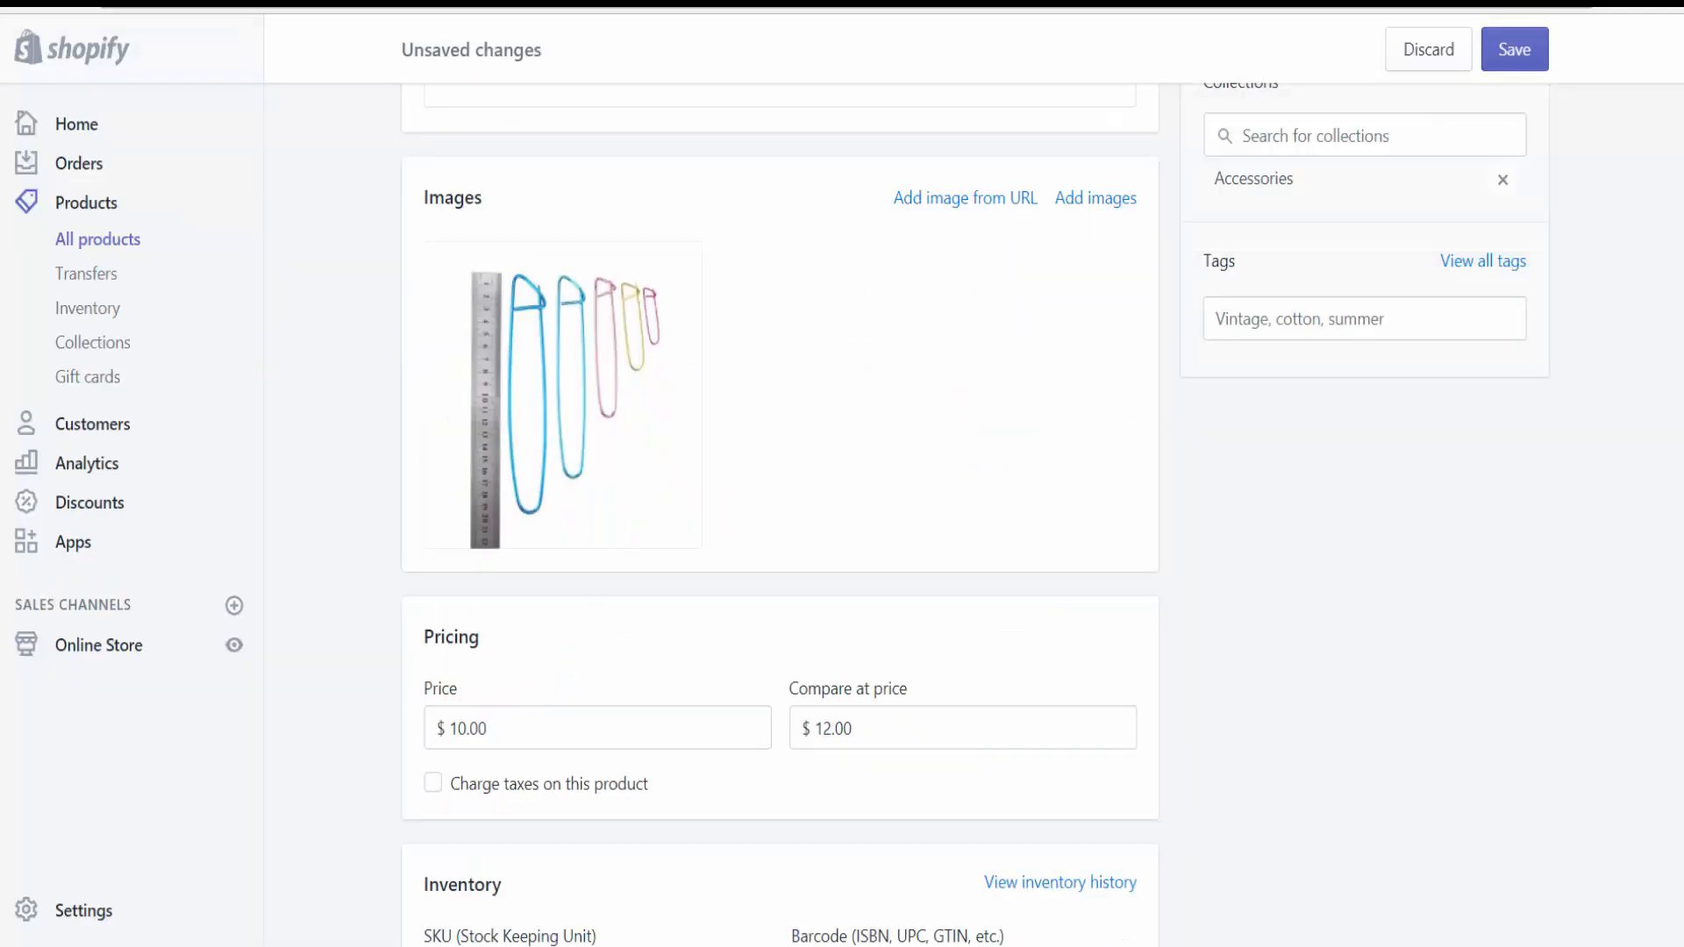
# Step: Switch to the AliExpress listing and copy the image address of the description photo showing the five closed holders beside a plant
pyautogui.scroll(2, 882, 597)
pyautogui.scroll(4, 884, 600)
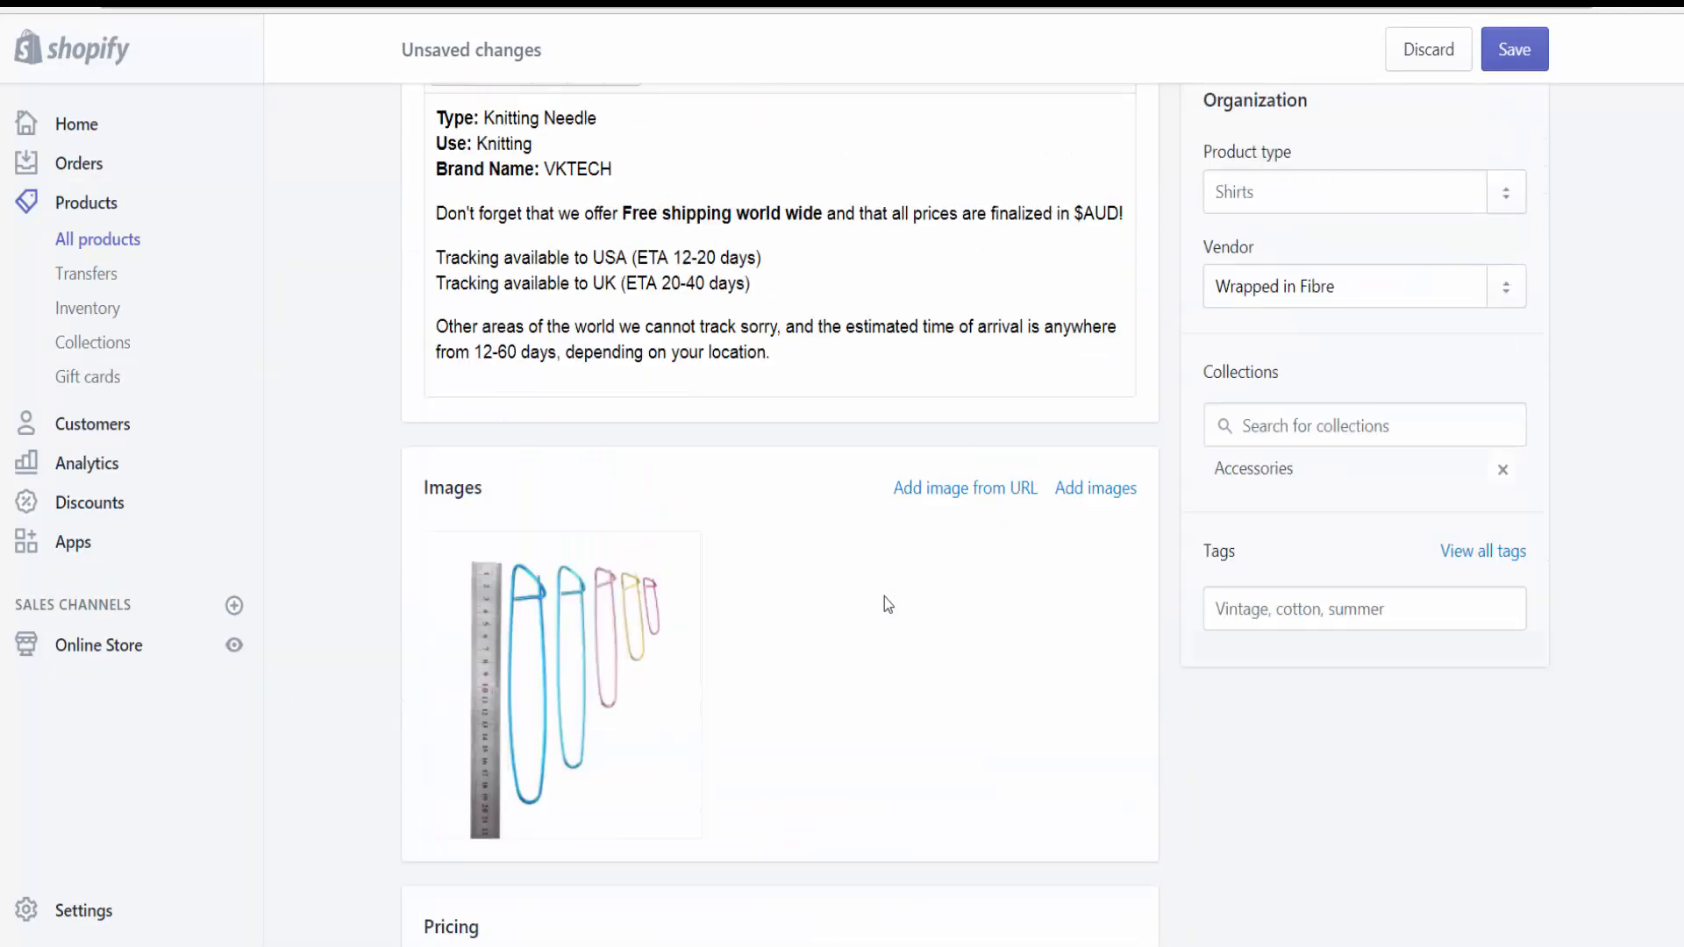
pyautogui.scroll(-2, 867, 633)
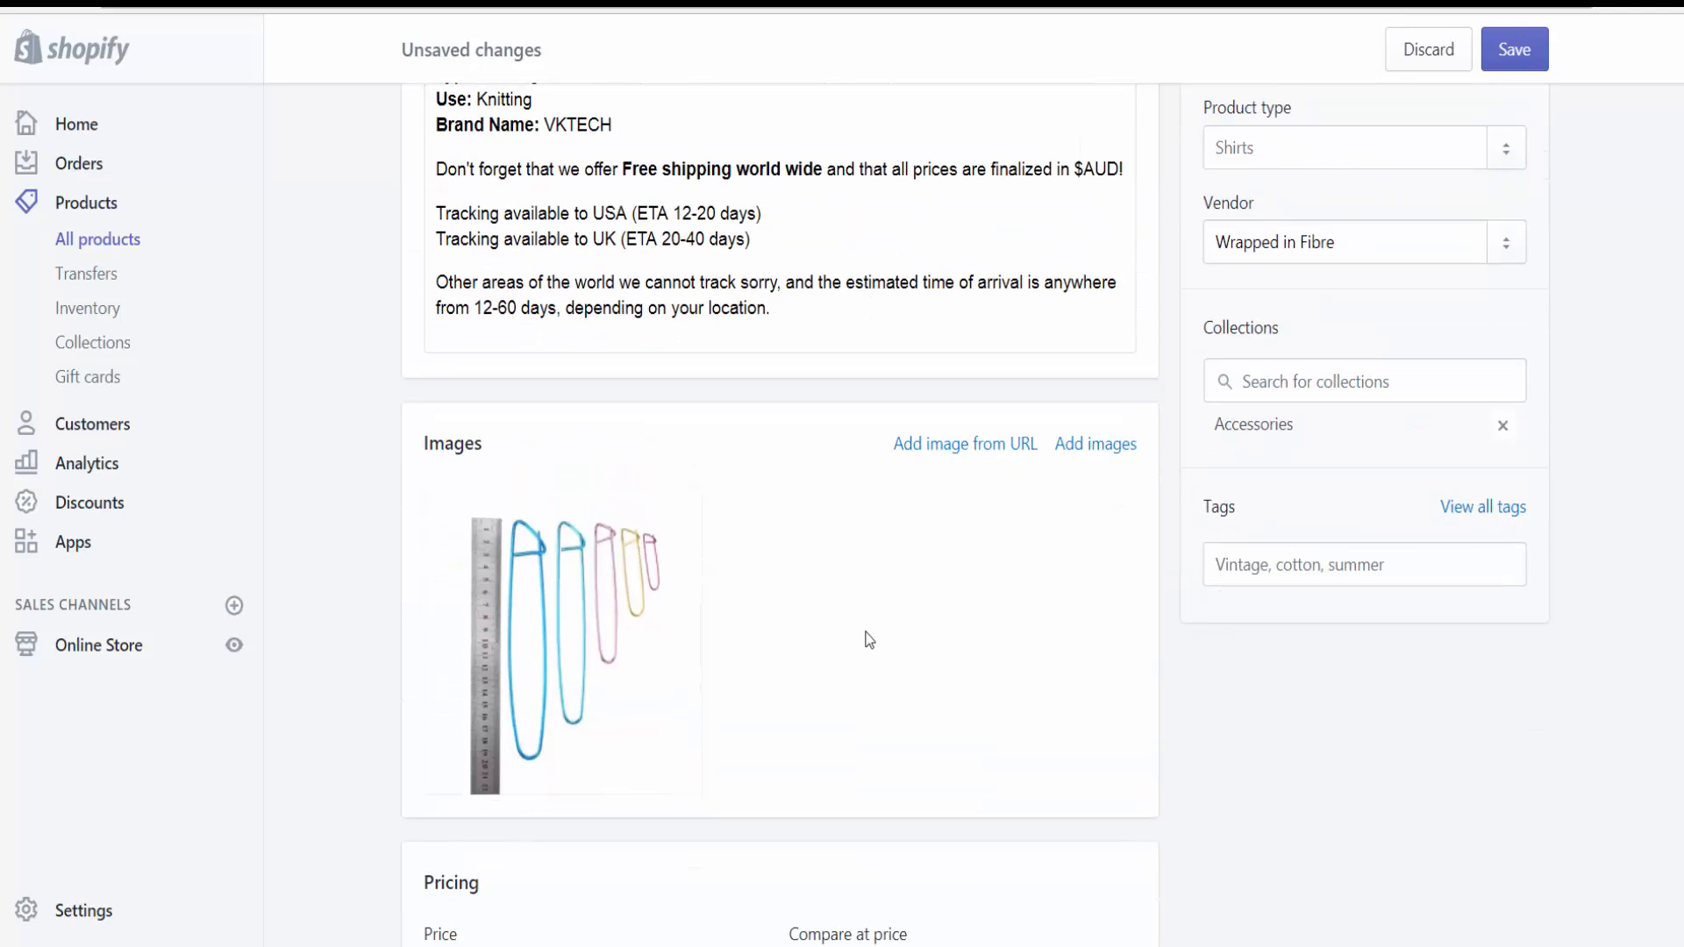
pyautogui.moveTo(551, 607)
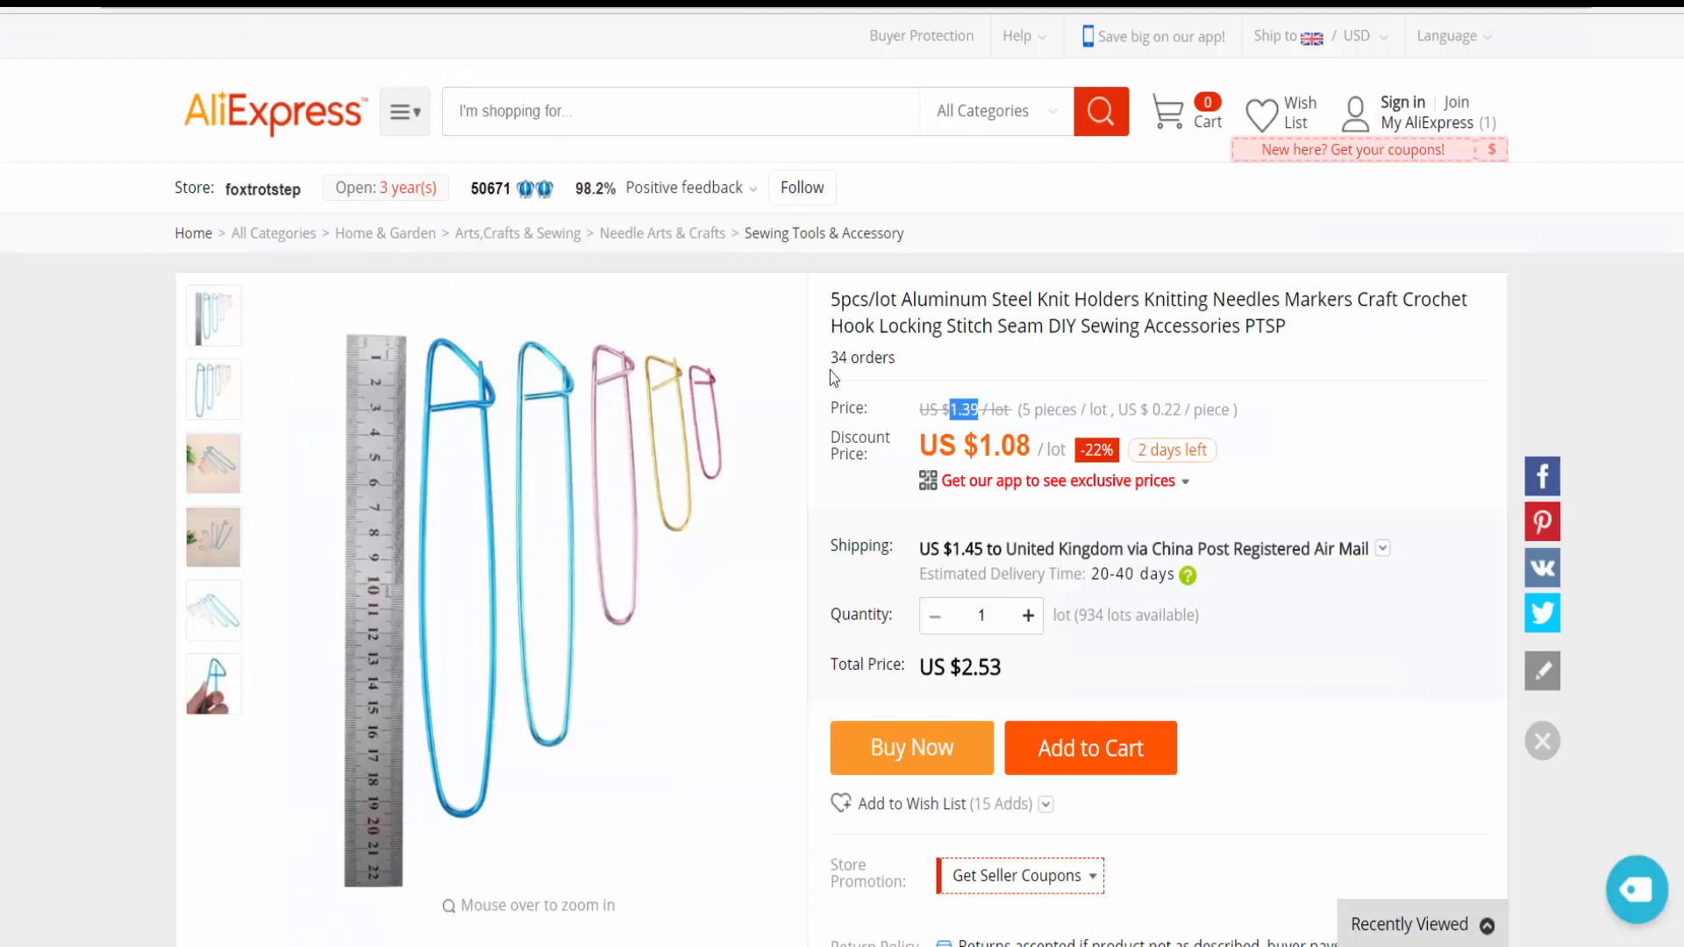
pyautogui.scroll(-2, 829, 379)
pyautogui.scroll(-7, 897, 365)
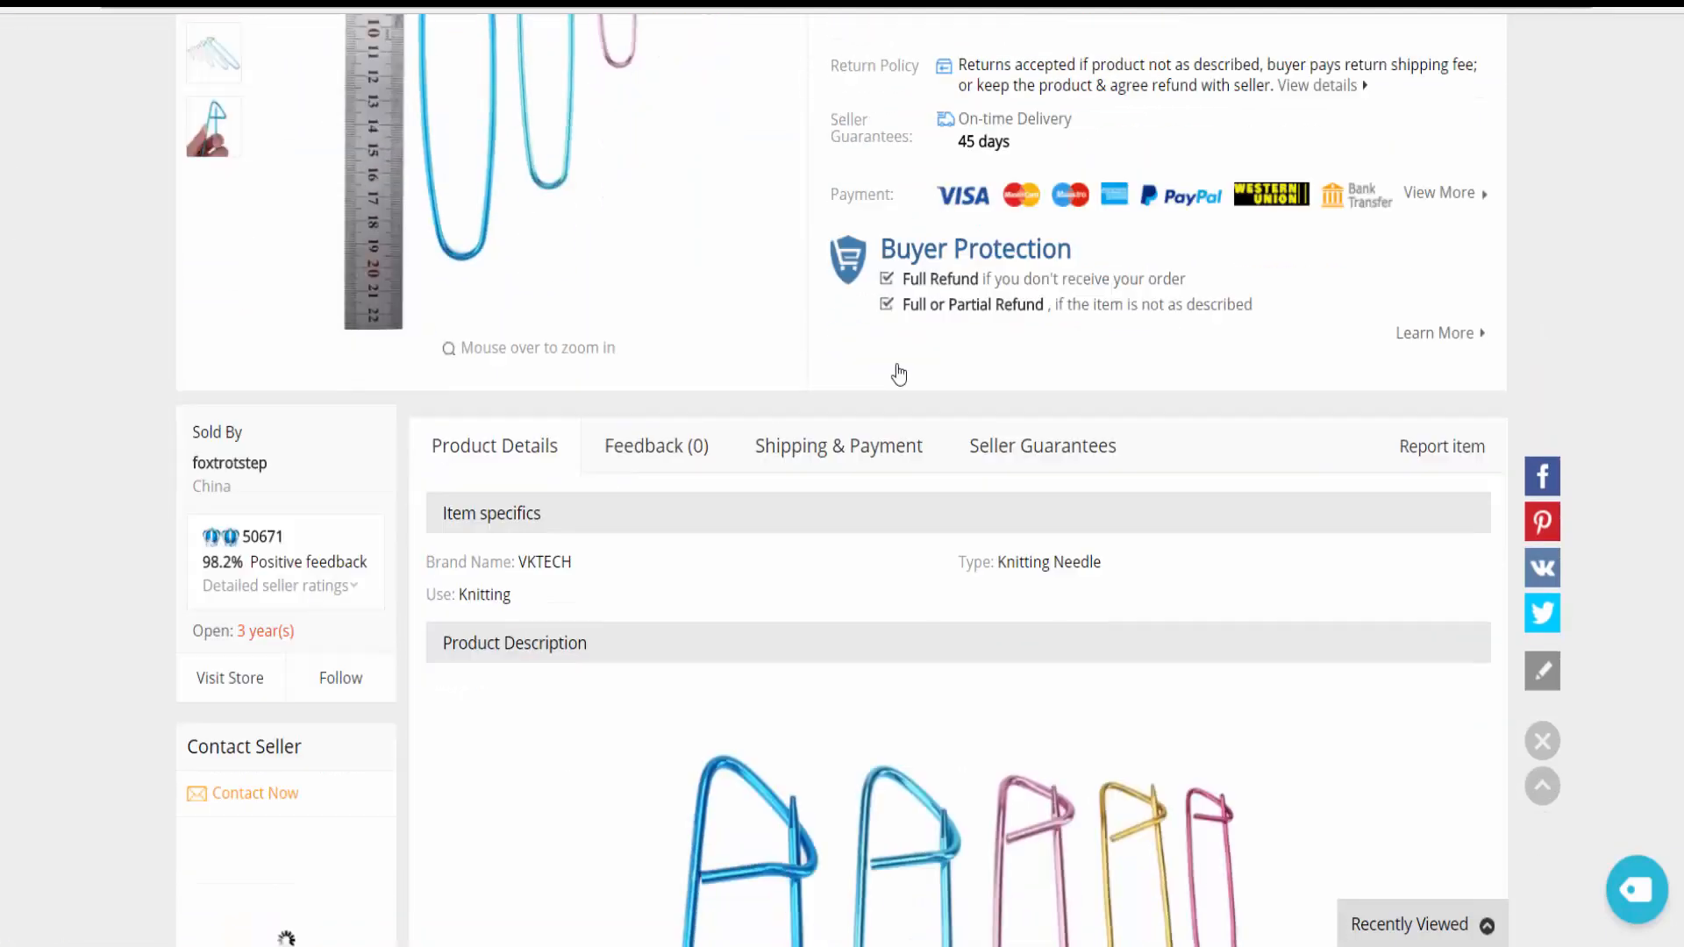
pyautogui.scroll(-10, 896, 365)
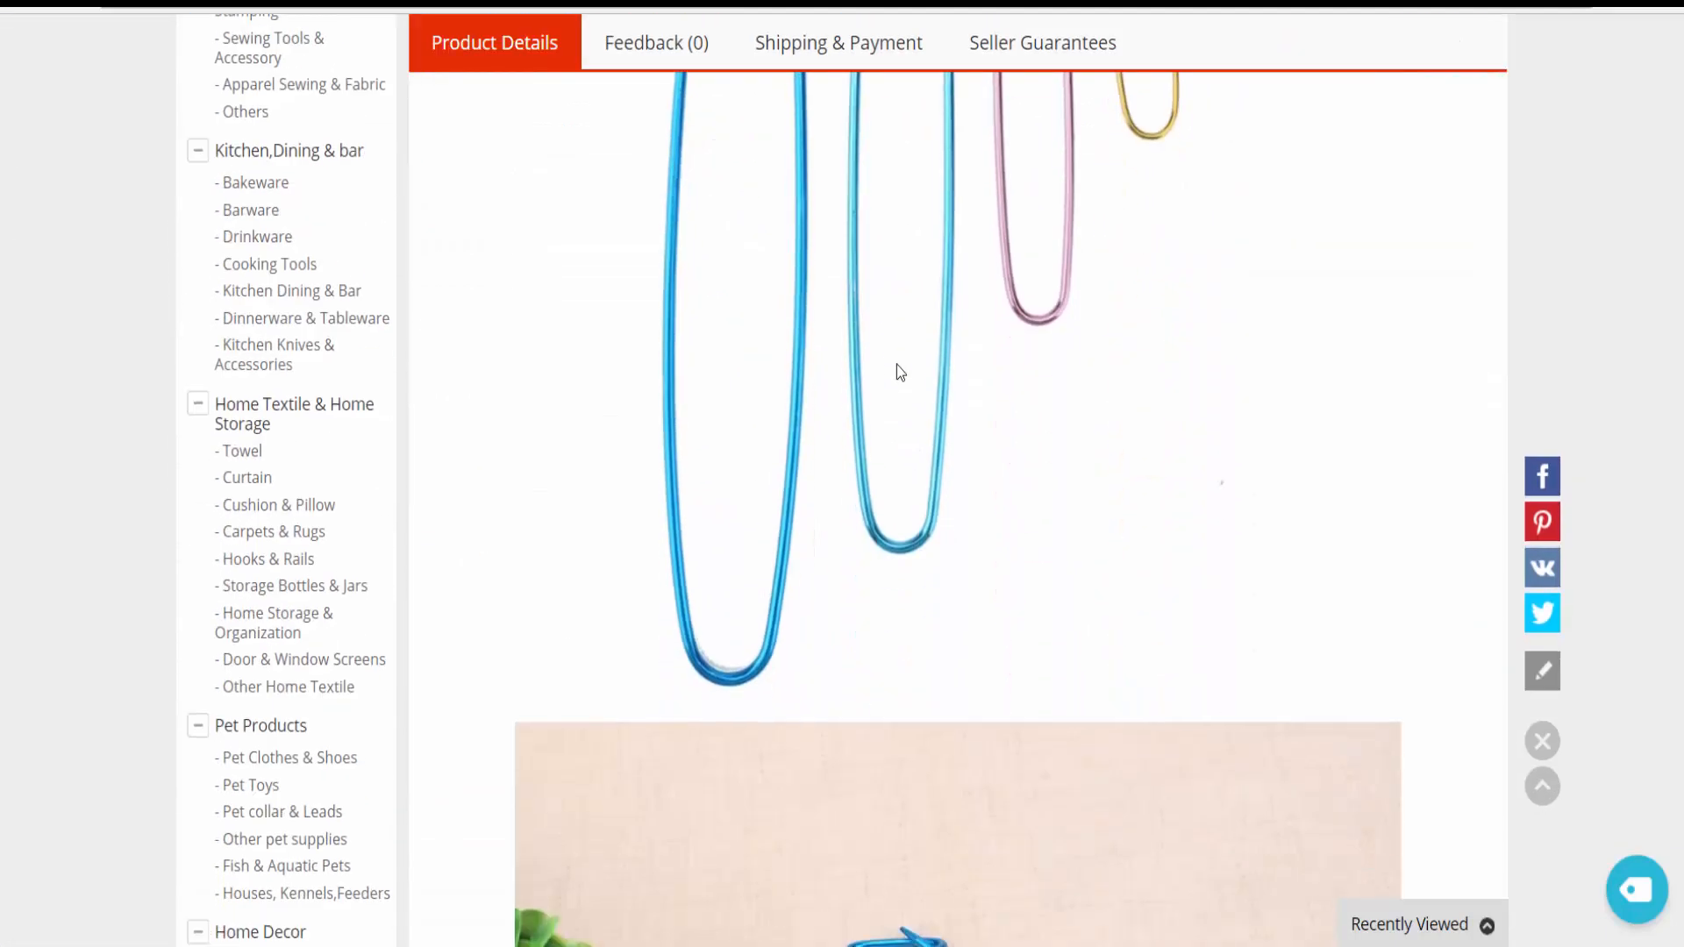
pyautogui.scroll(-5, 896, 365)
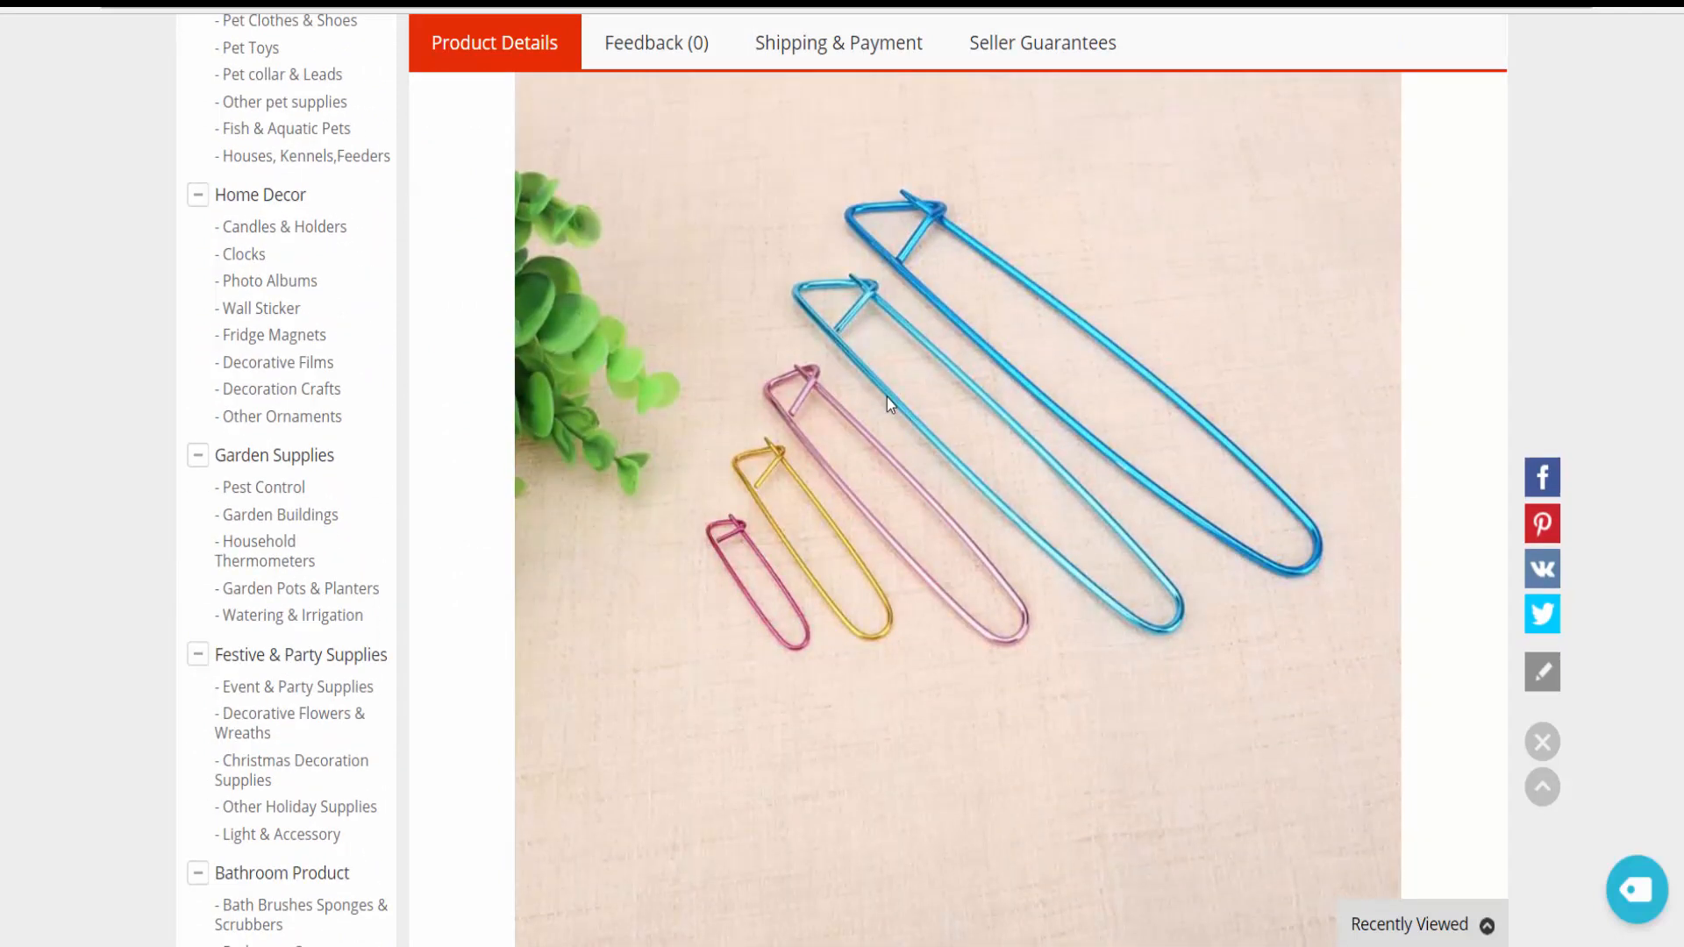
pyautogui.rightClick(872, 391)
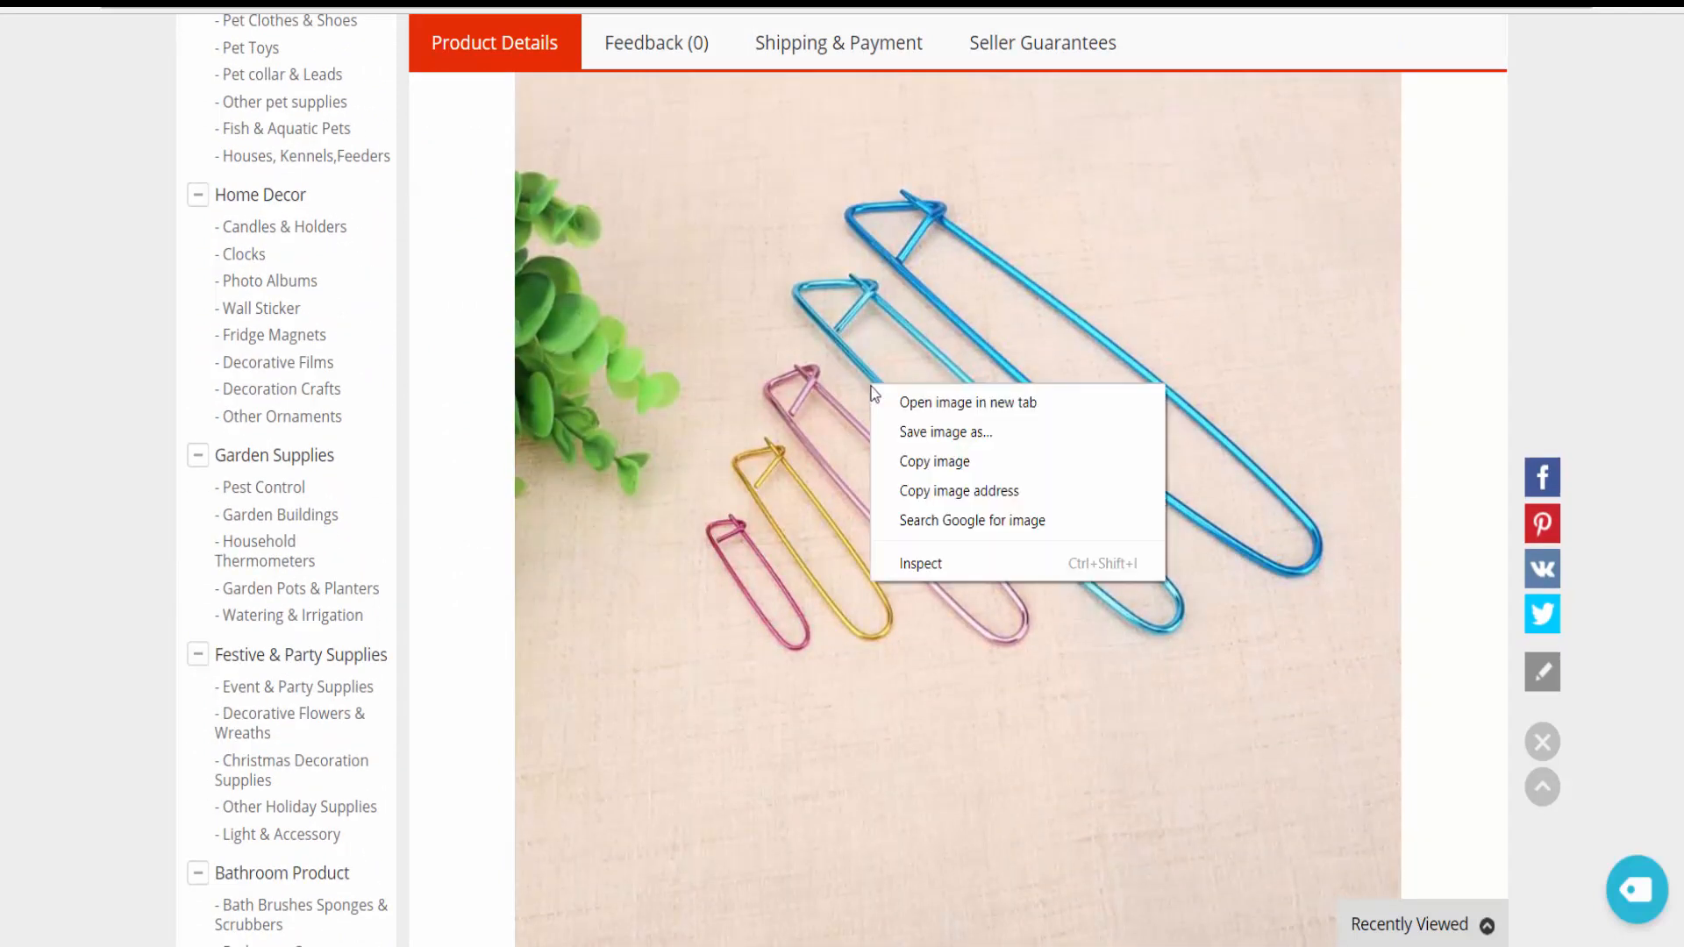
pyautogui.click(899, 491)
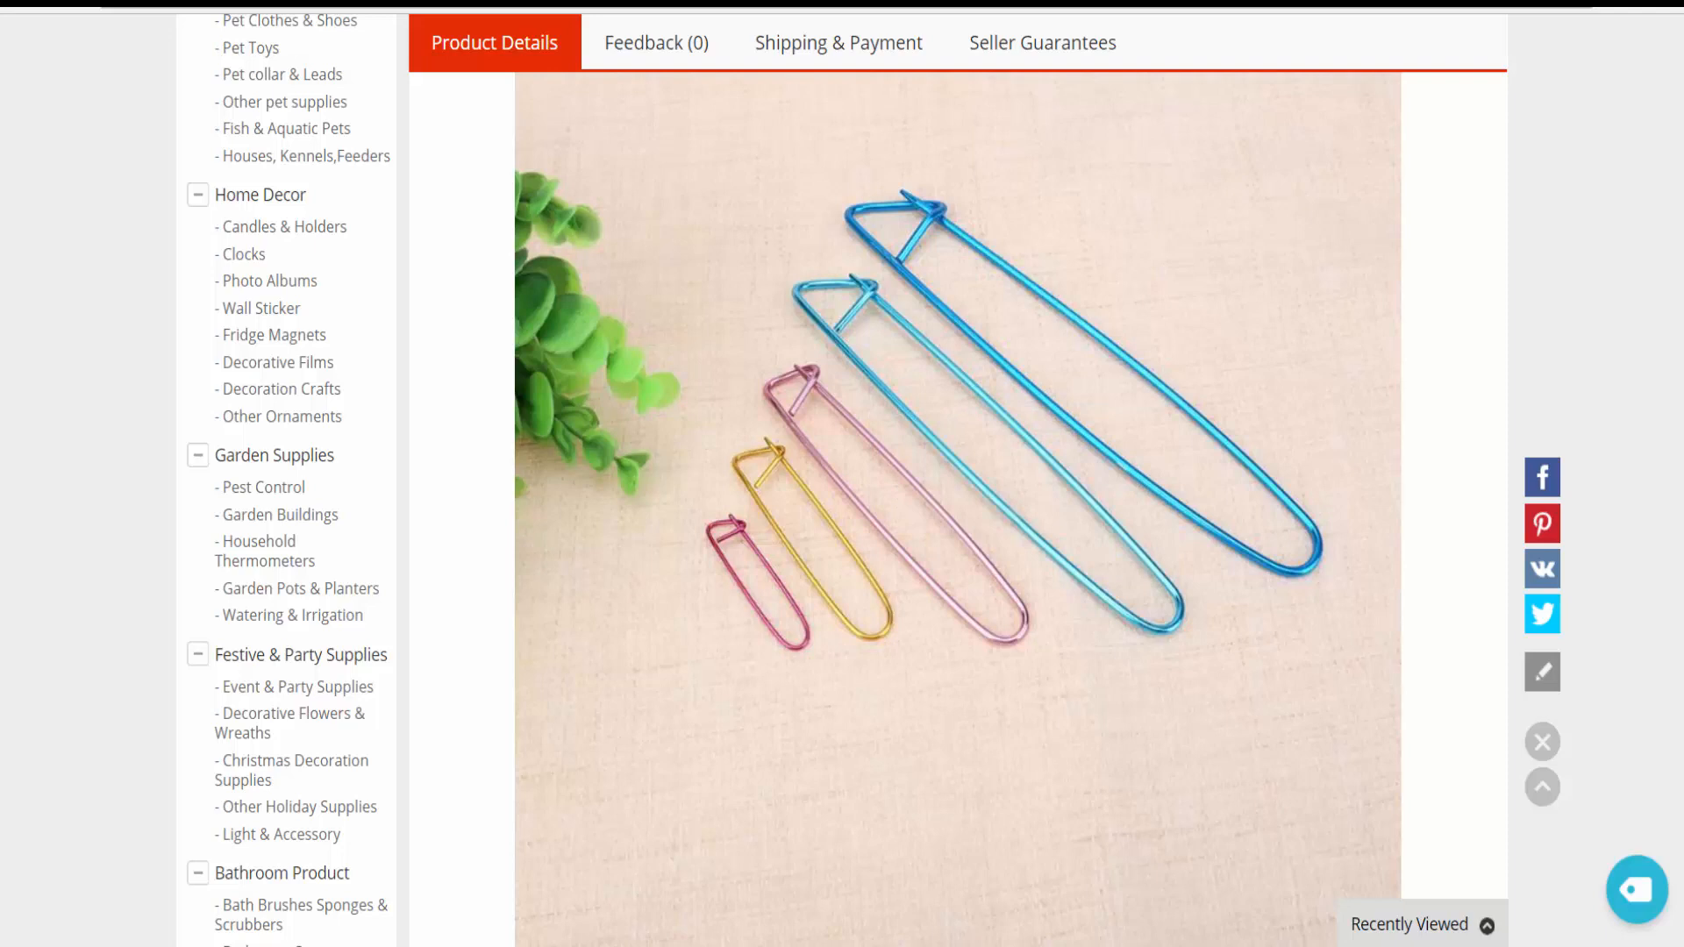
# Step: Switch to Shopify and add the copied photo of the closed holders to the product's images from its URL
pyautogui.hotkey('alt', 'Tab')
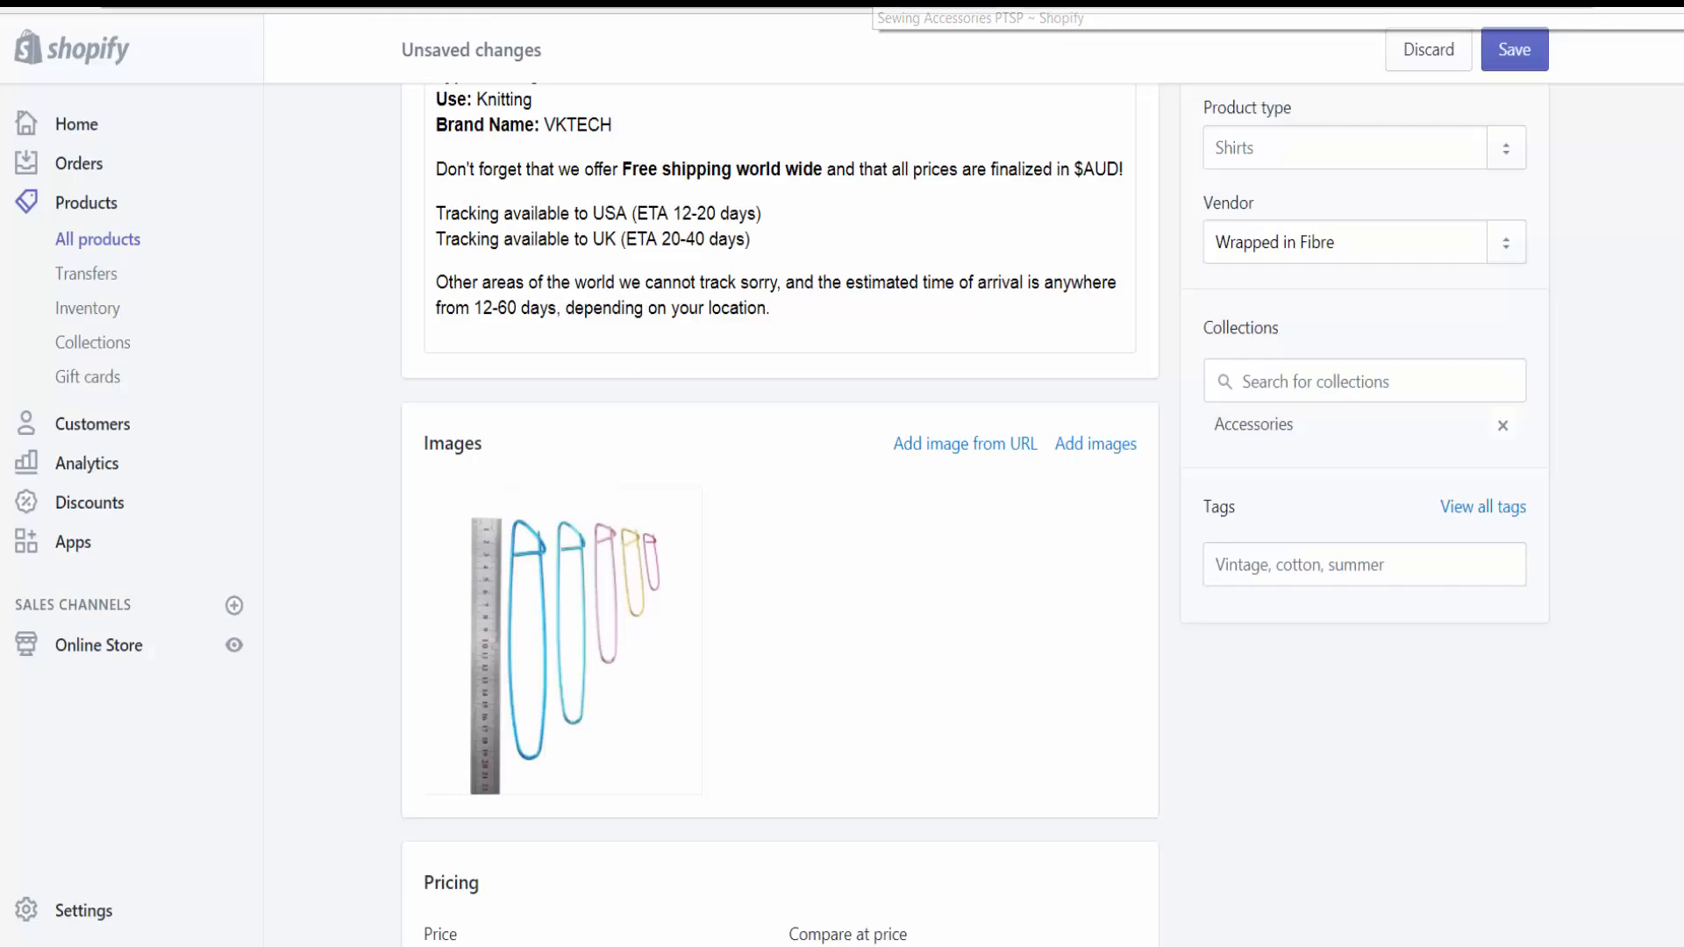
pyautogui.click(927, 449)
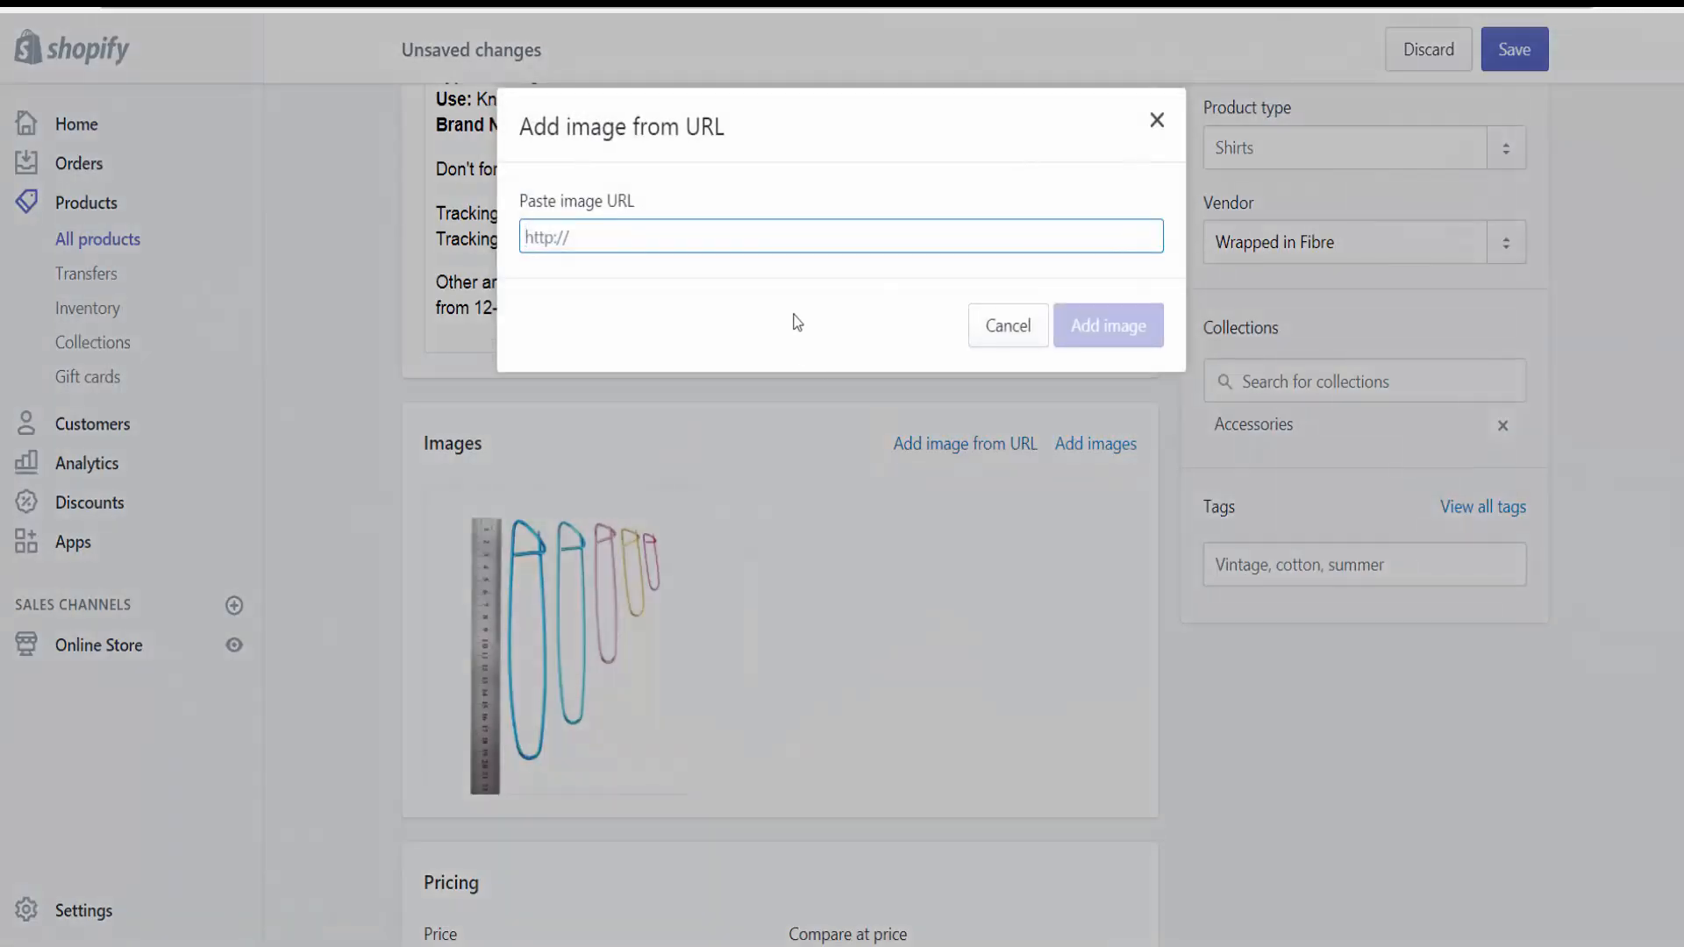
pyautogui.hotkey('ctrl', 'v')
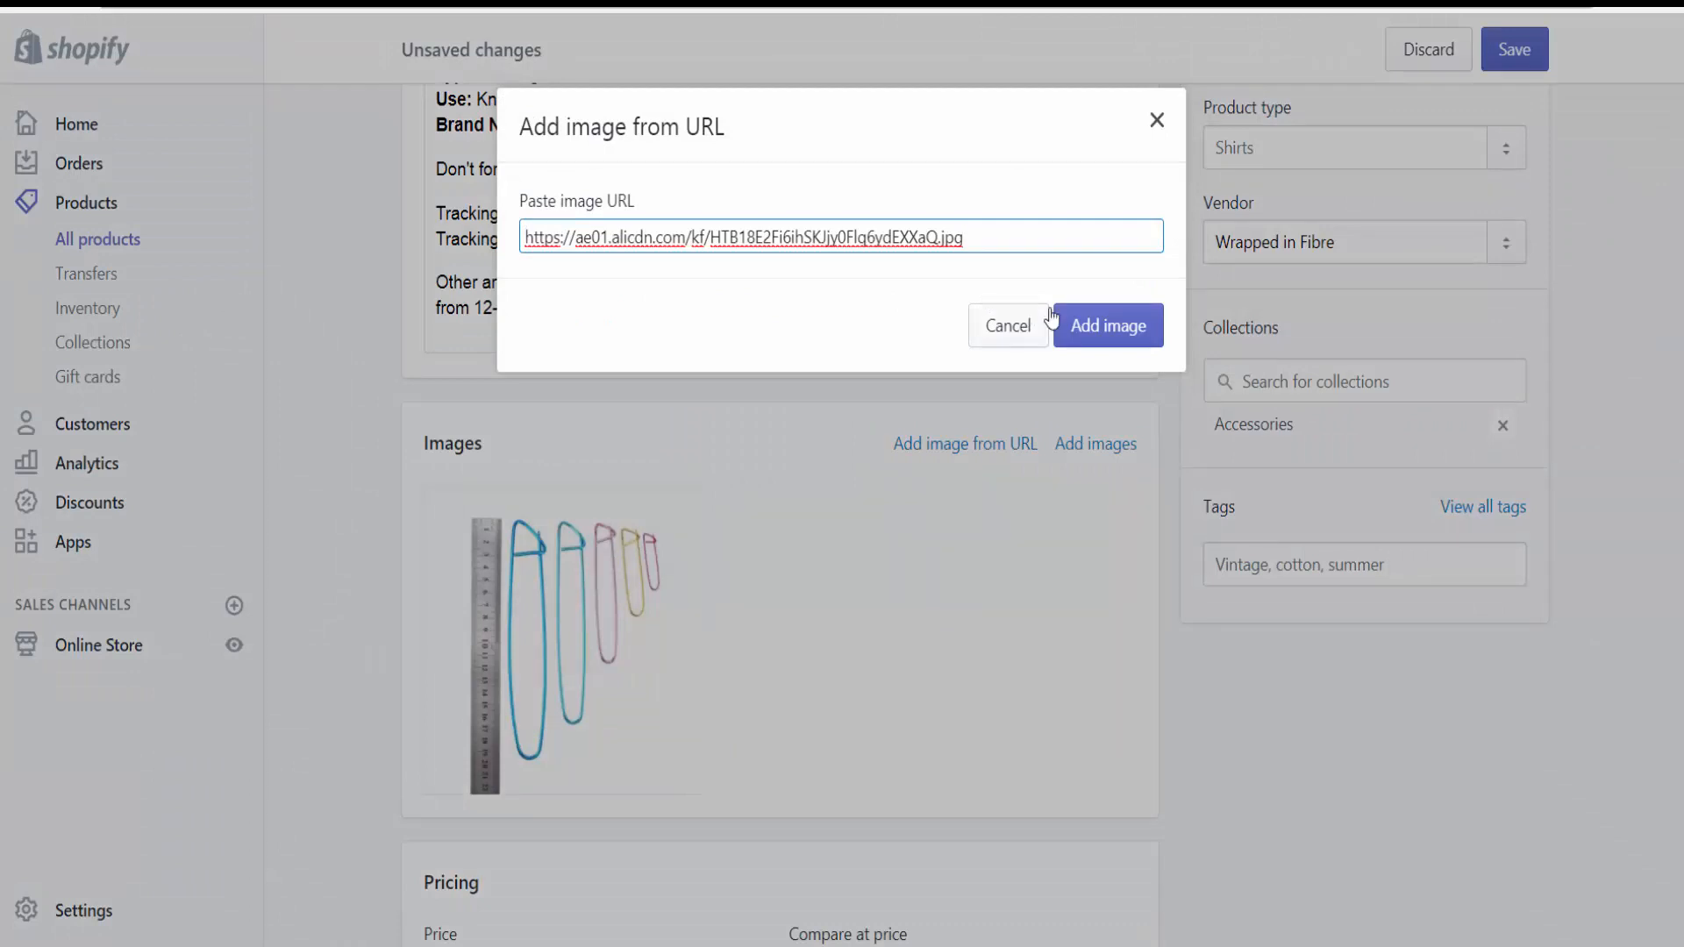
pyautogui.click(1088, 323)
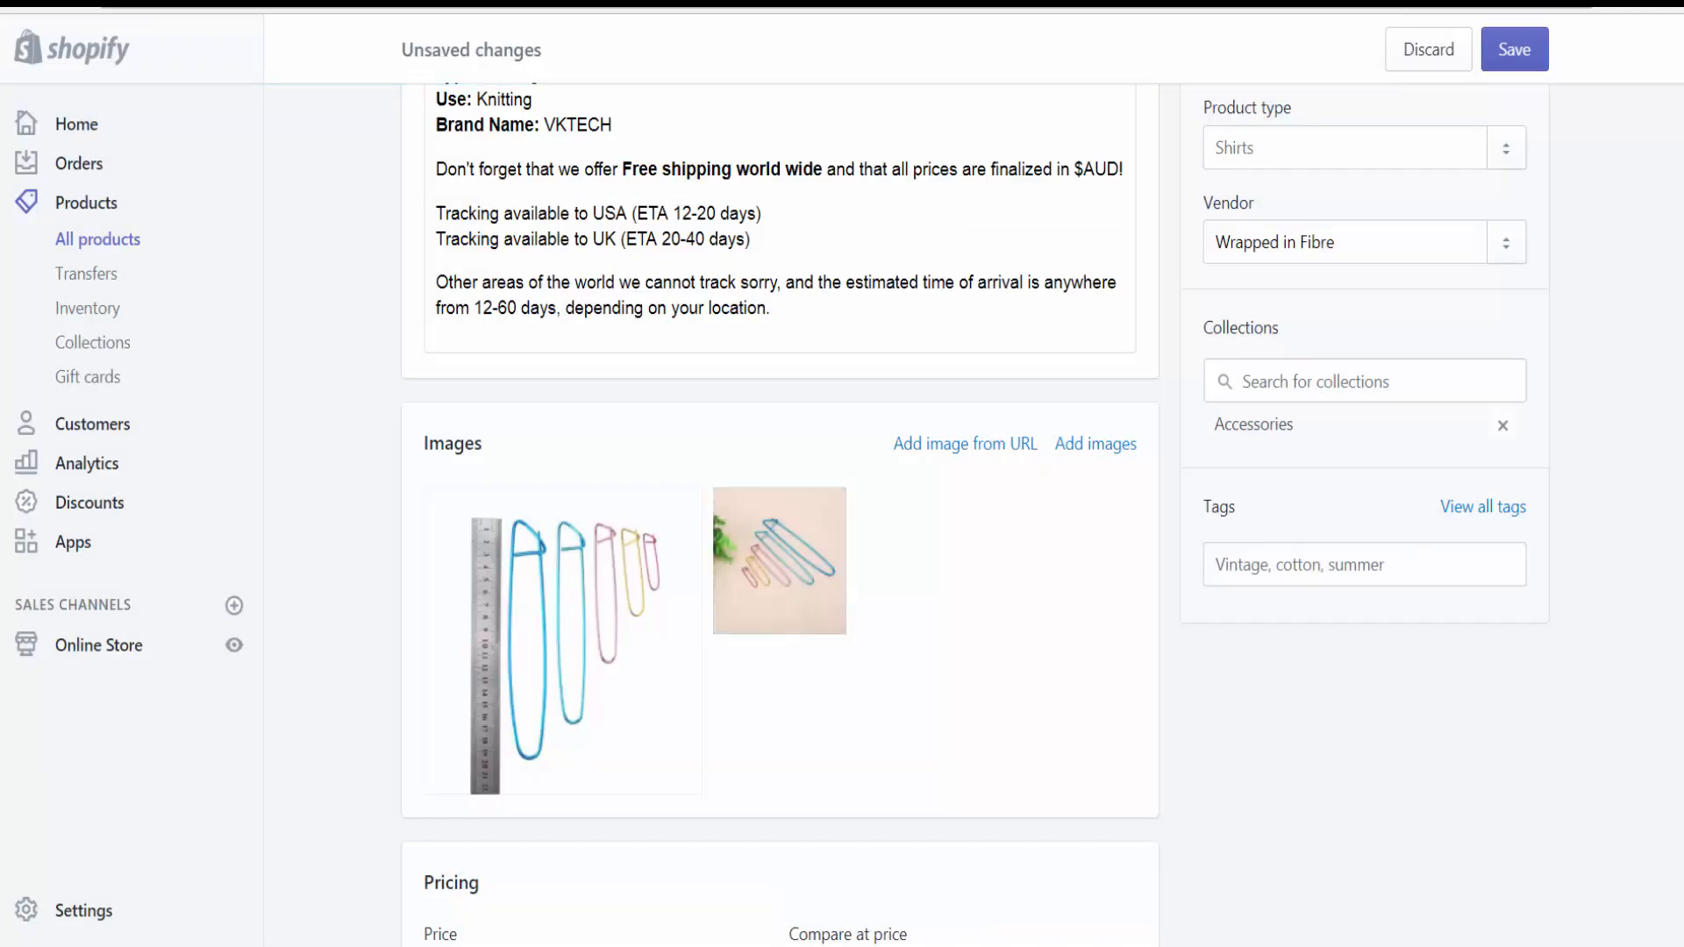
# Step: Return to the AliExpress listing and copy the image address of the description photo showing the opened holders
pyautogui.hotkey('ctrl', 'Tab')
pyautogui.scroll(-8, 993, 278)
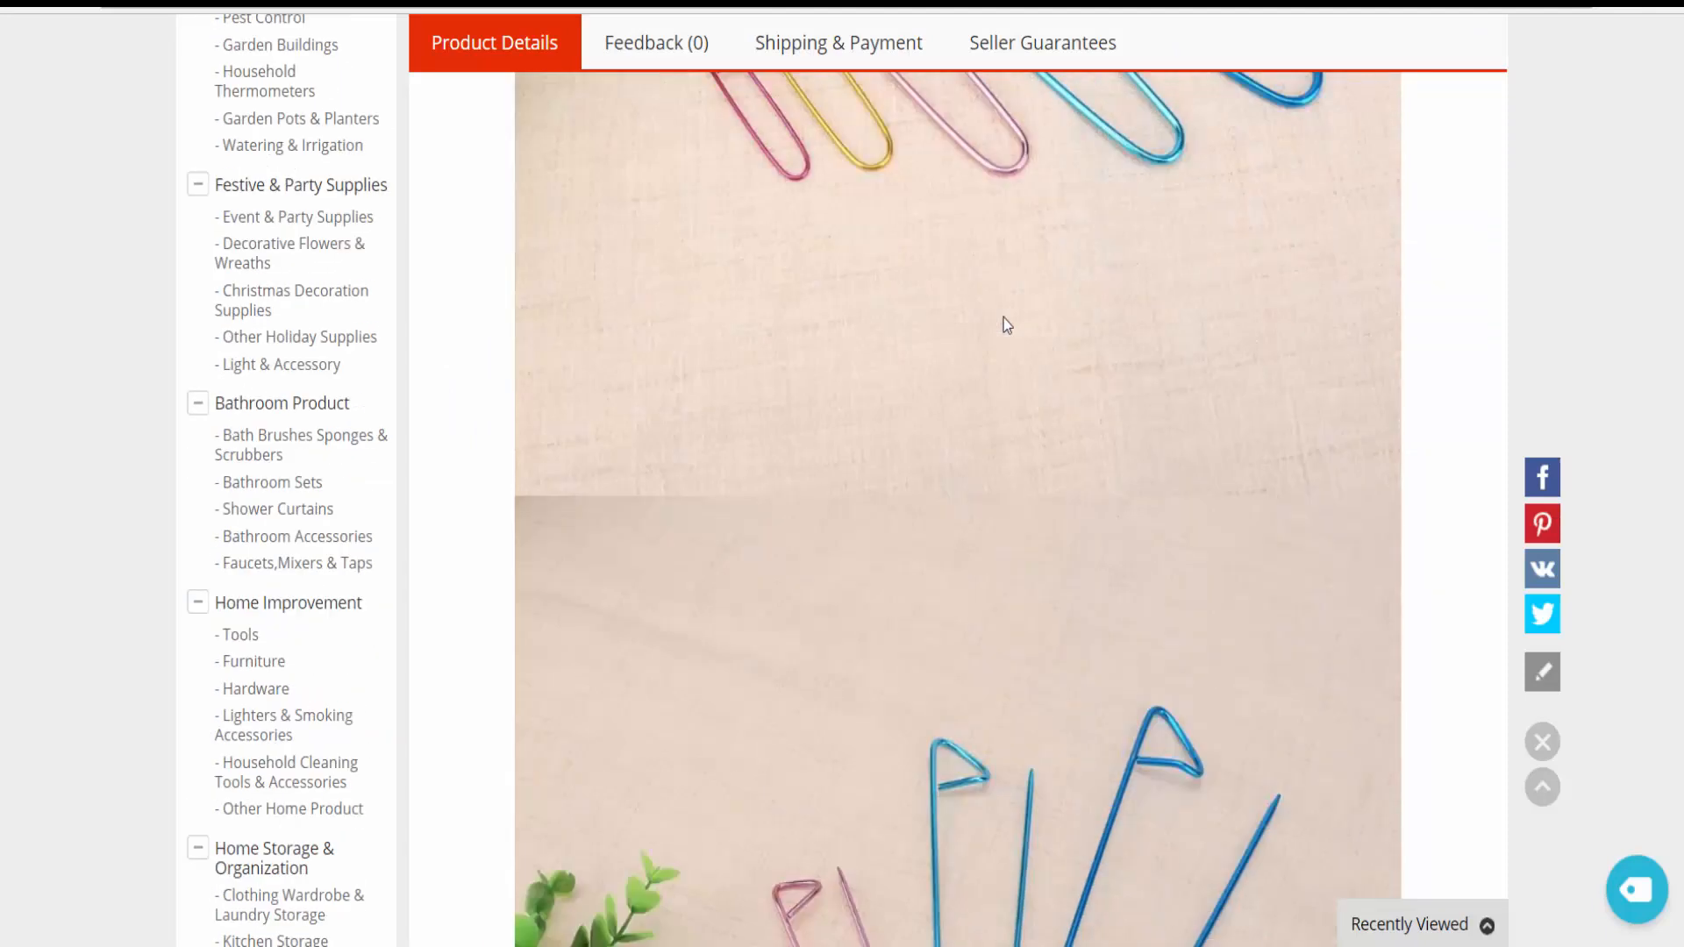
pyautogui.scroll(-3, 1007, 319)
pyautogui.rightClick(847, 405)
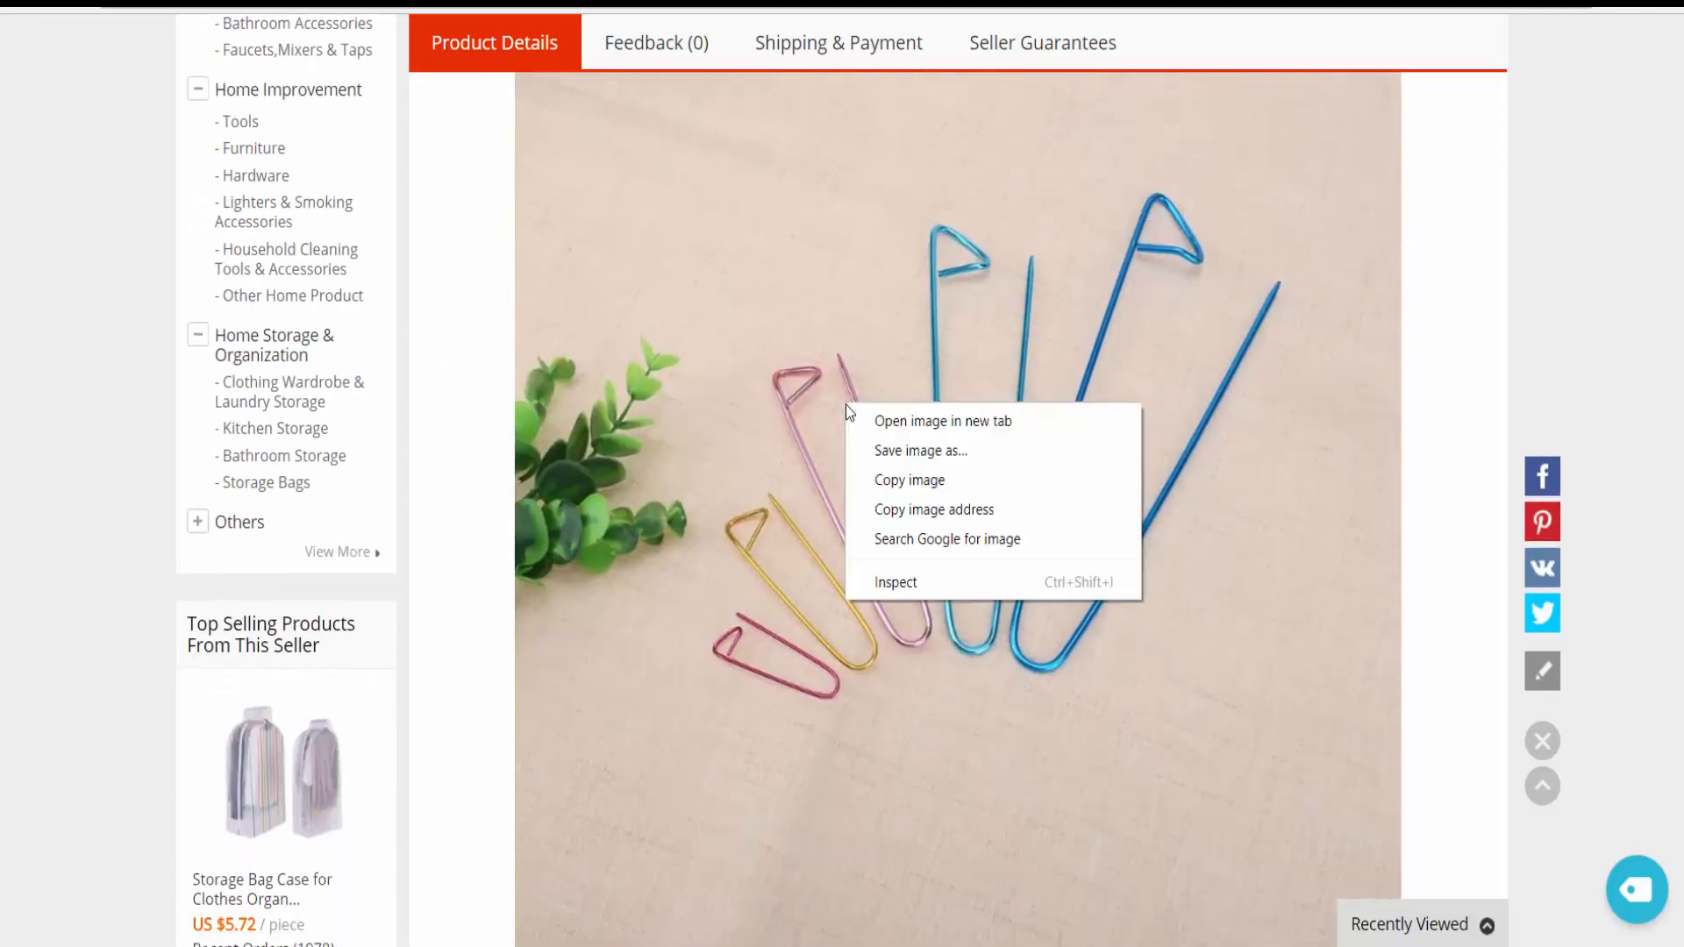
pyautogui.click(867, 510)
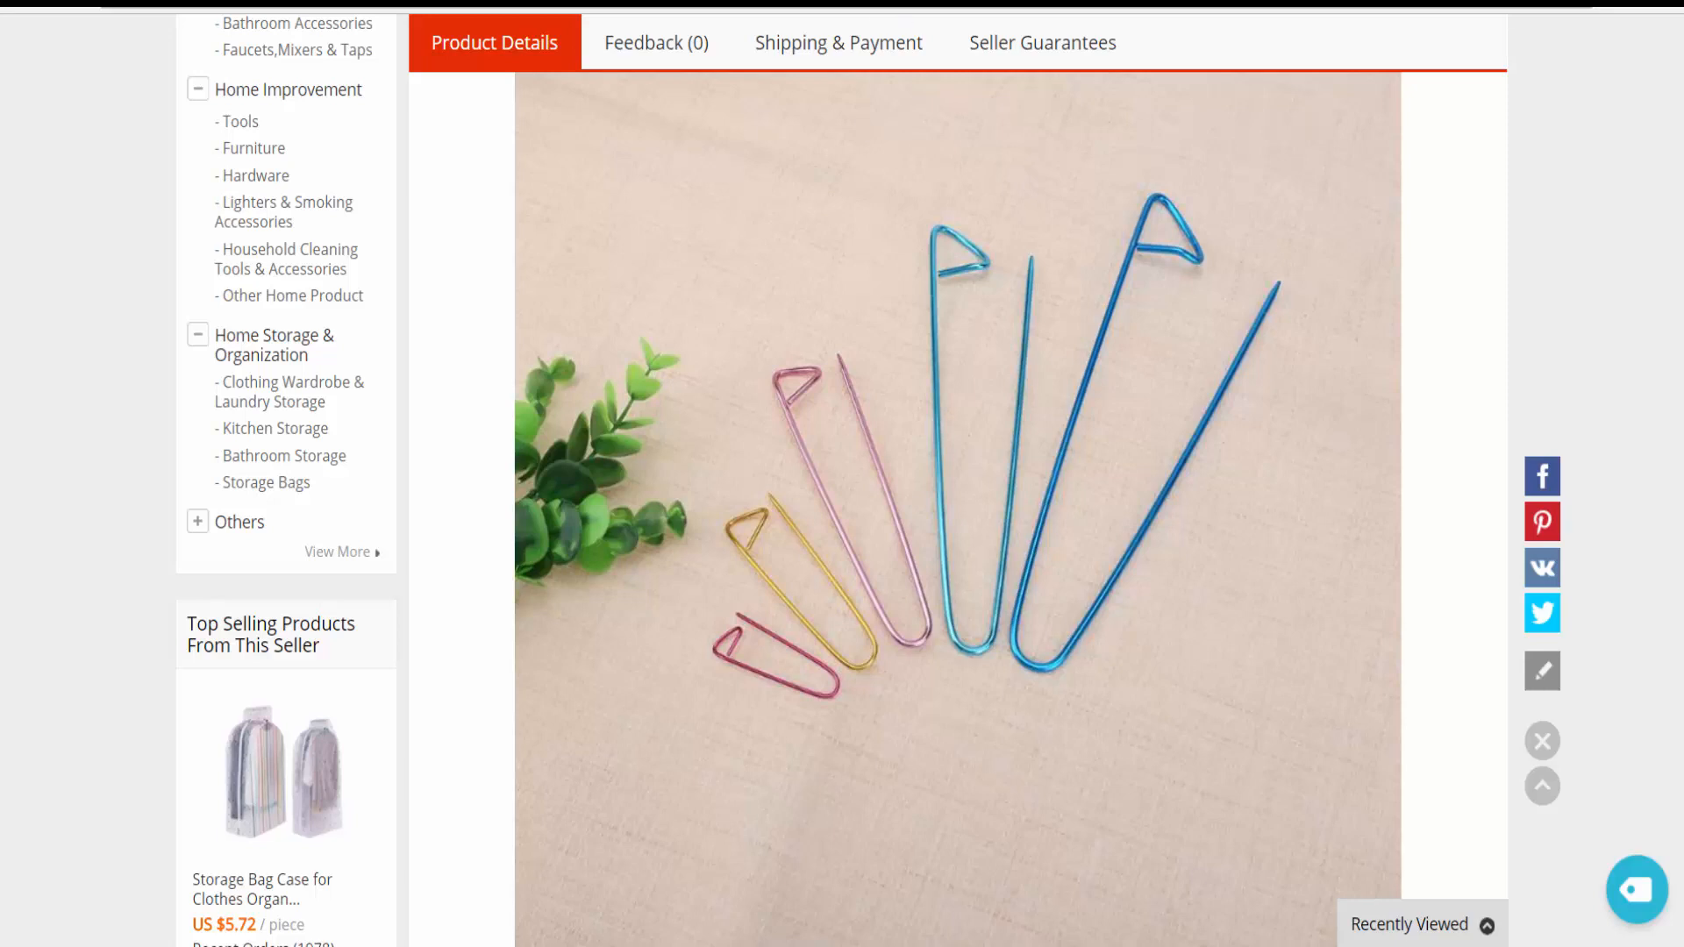
# Step: Switch to Shopify and add the copied photo of the opened holders to the product's images from its URL
pyautogui.click(874, 2)
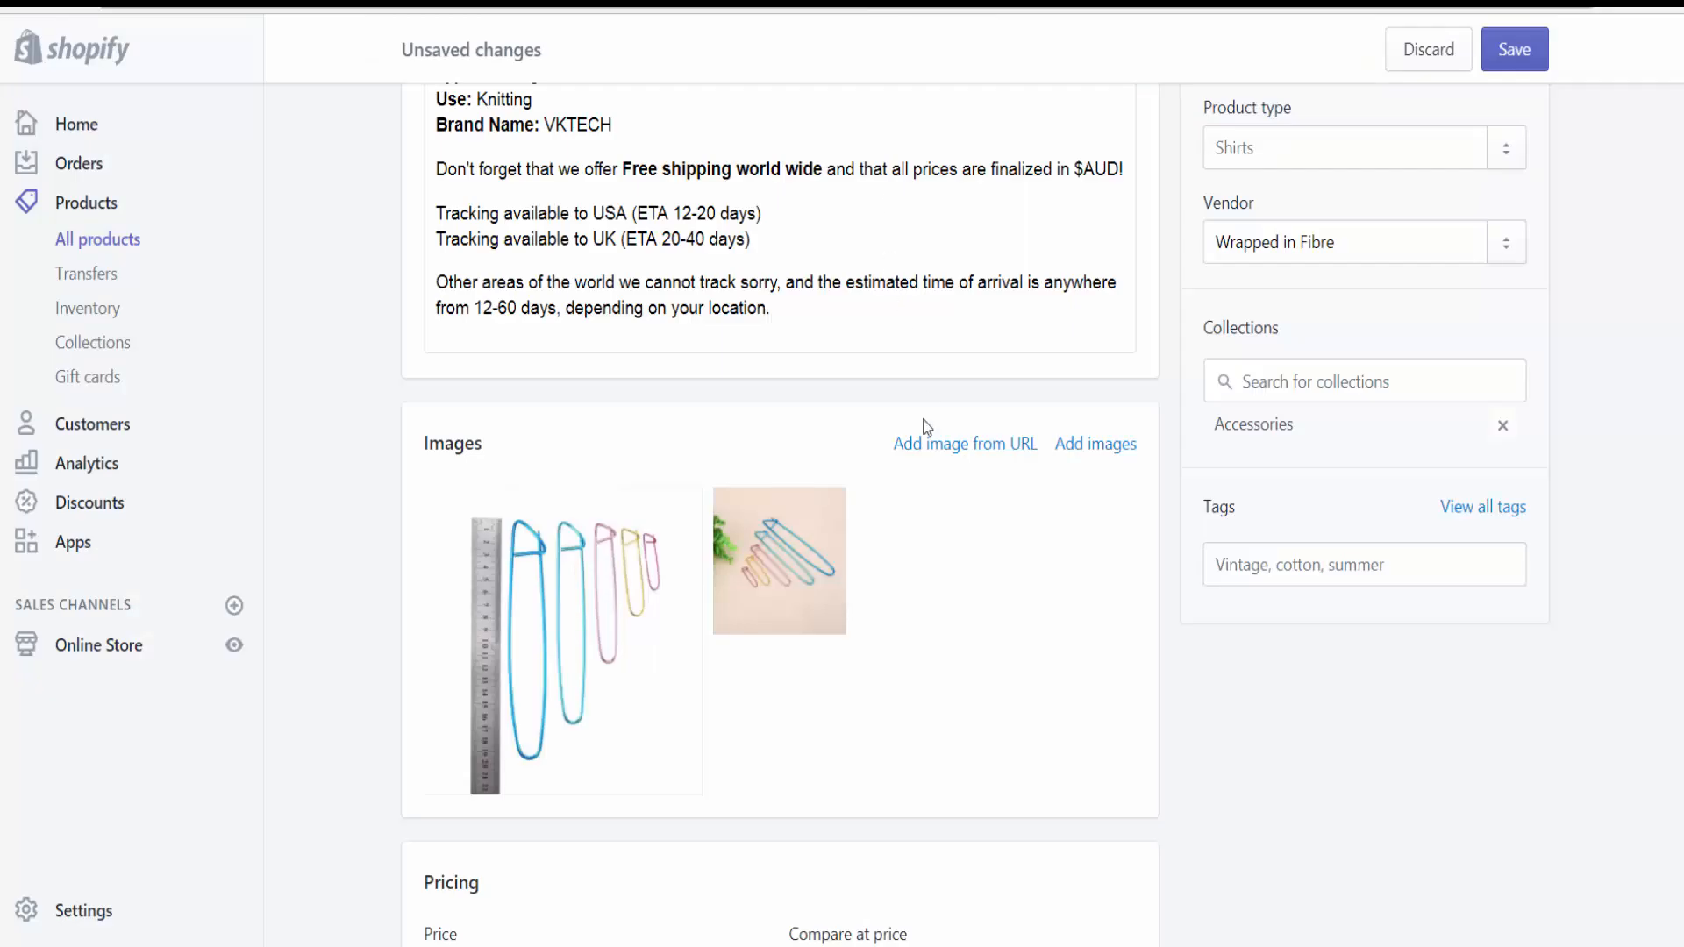
pyautogui.click(945, 447)
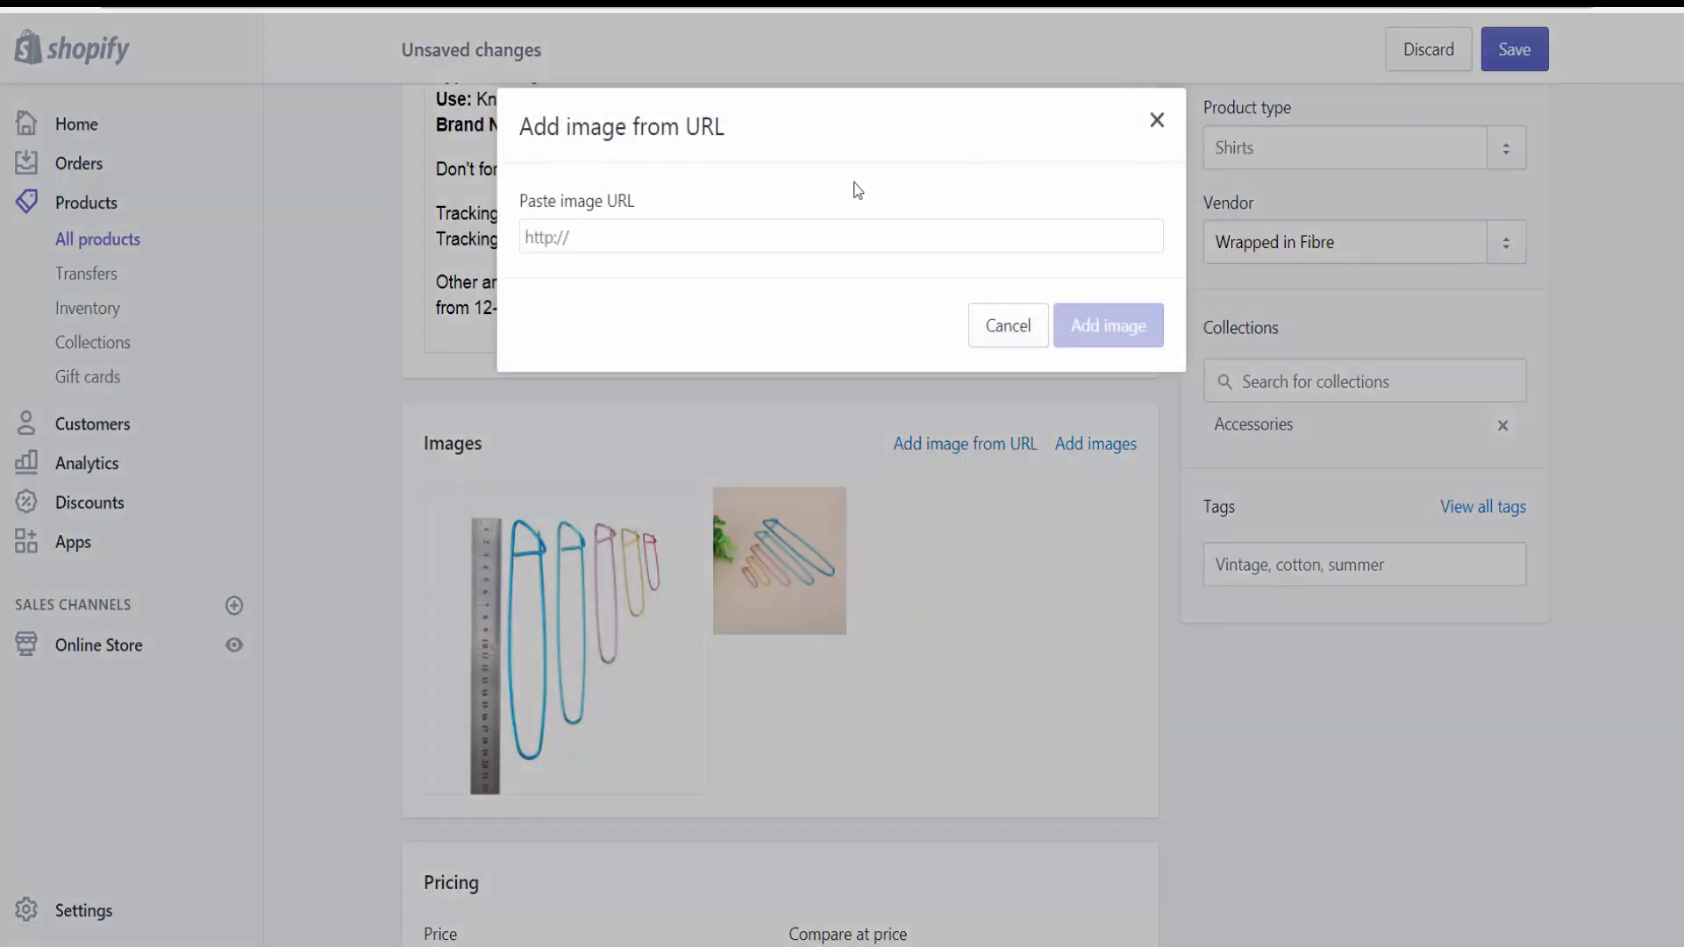
pyautogui.click(839, 237)
pyautogui.hotkey('ctrl', 'v')
pyautogui.click(1119, 341)
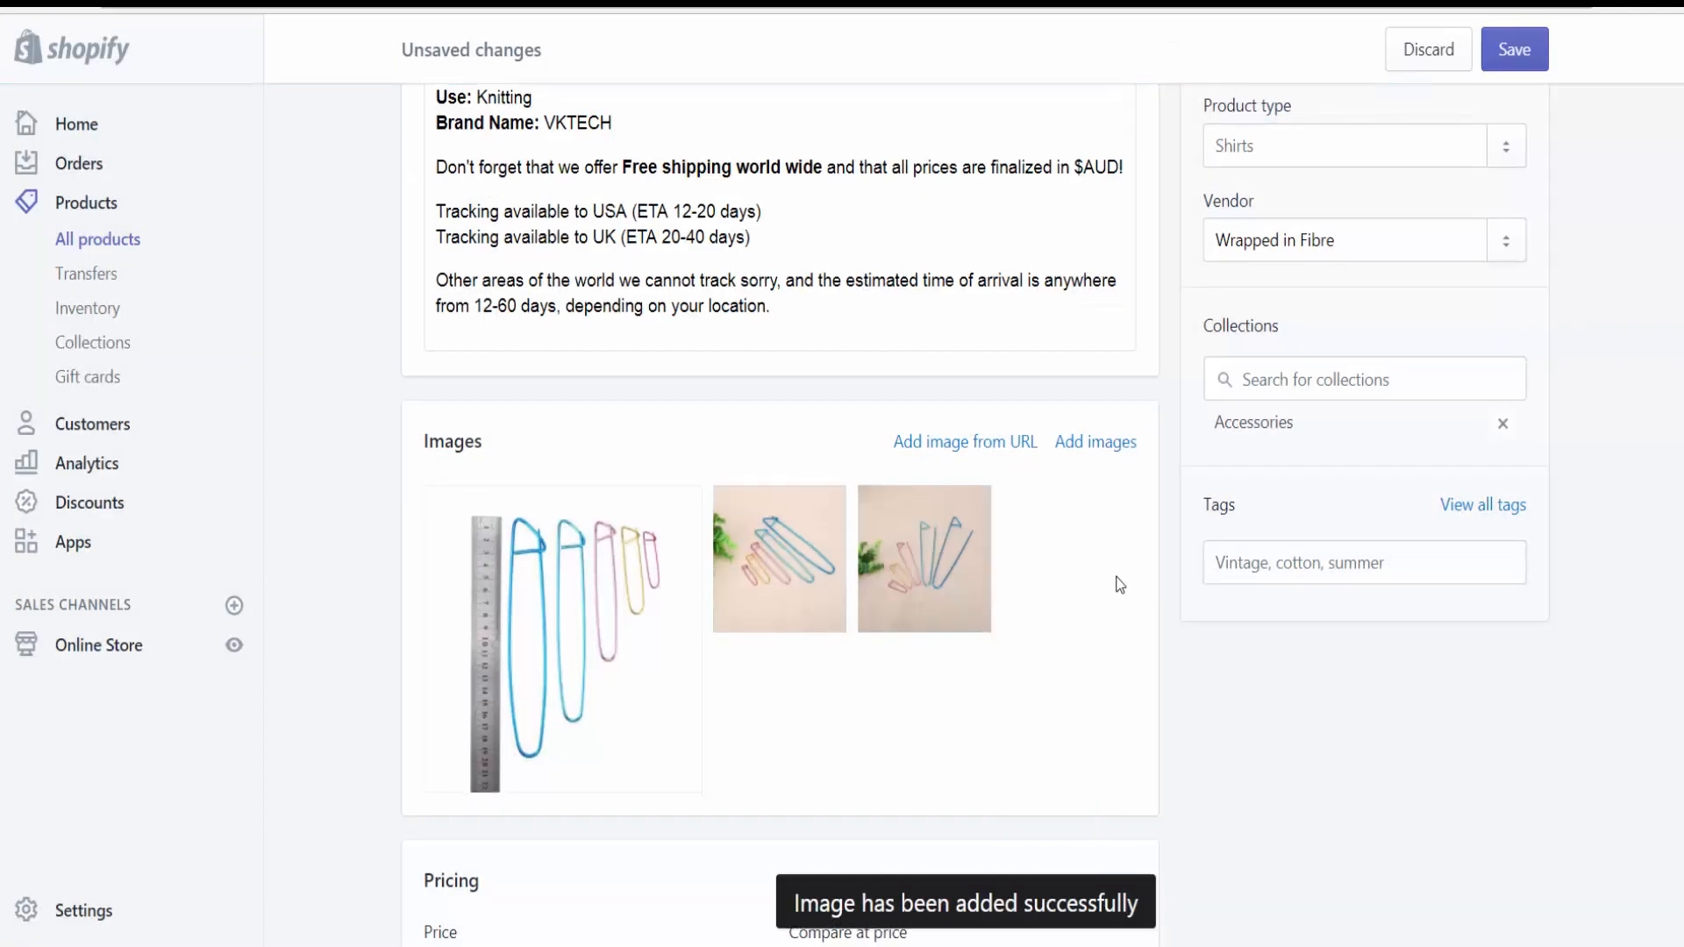
# Step: Replace "5pcs/lot" at the start of the product title with "5 pieces of"
pyautogui.scroll(2, 1121, 599)
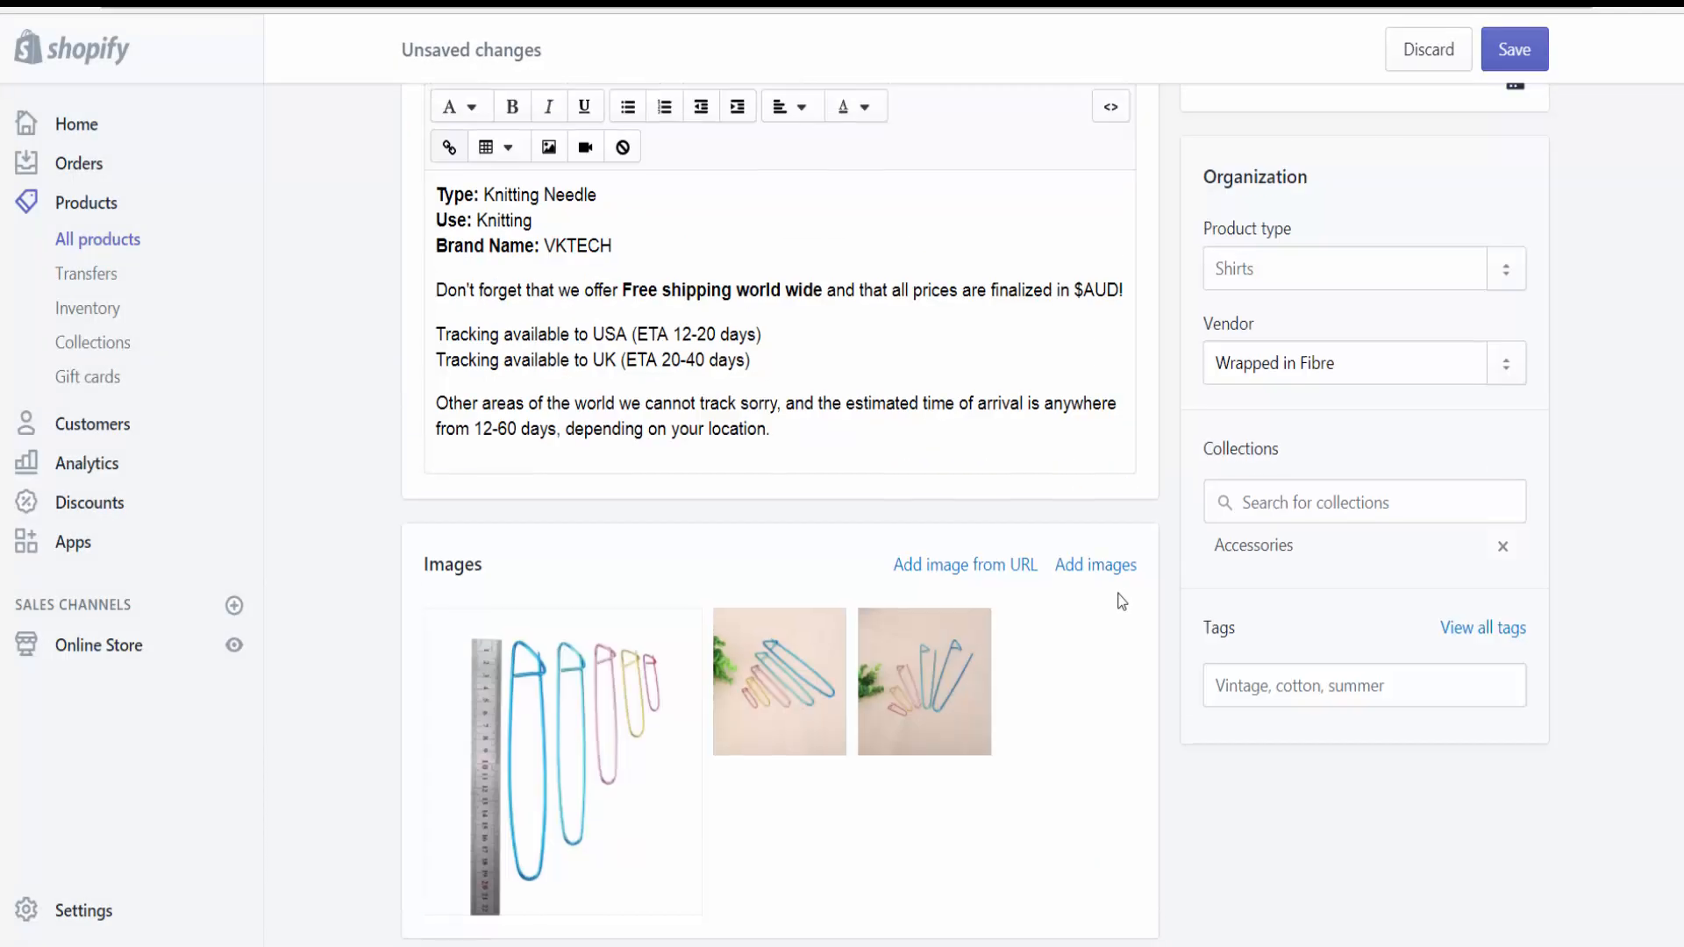
pyautogui.scroll(2, 1121, 602)
pyautogui.scroll(4, 1092, 549)
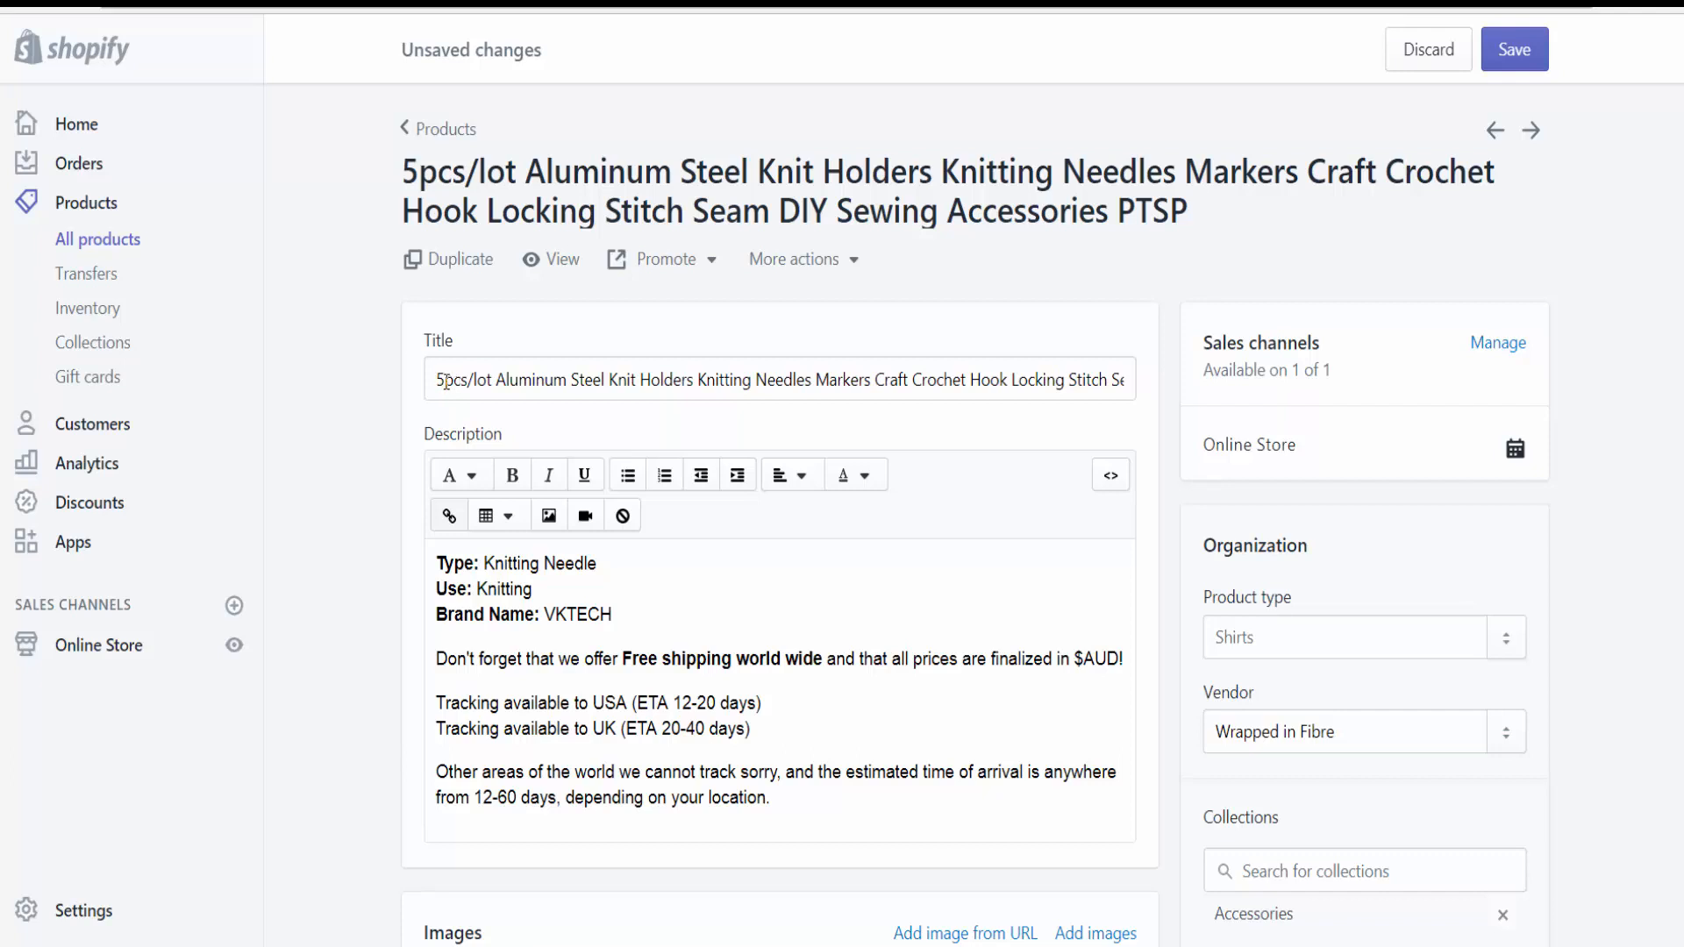
pyautogui.moveTo(445, 381); pyautogui.dragTo(496, 376)
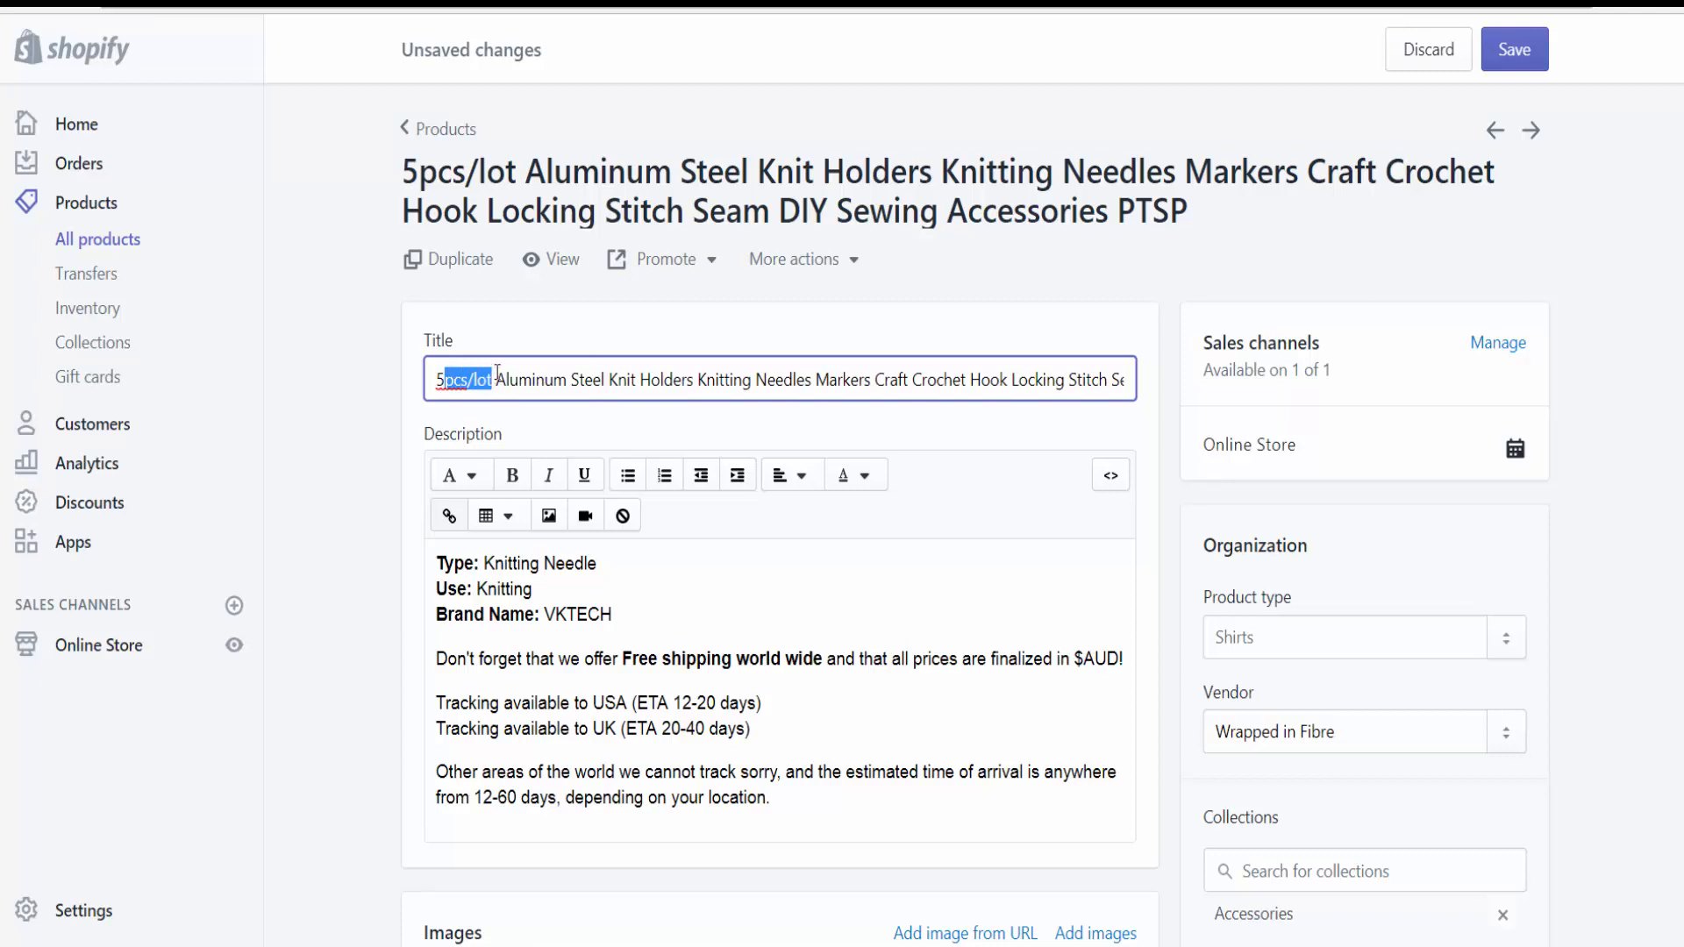
pyautogui.write('piece')
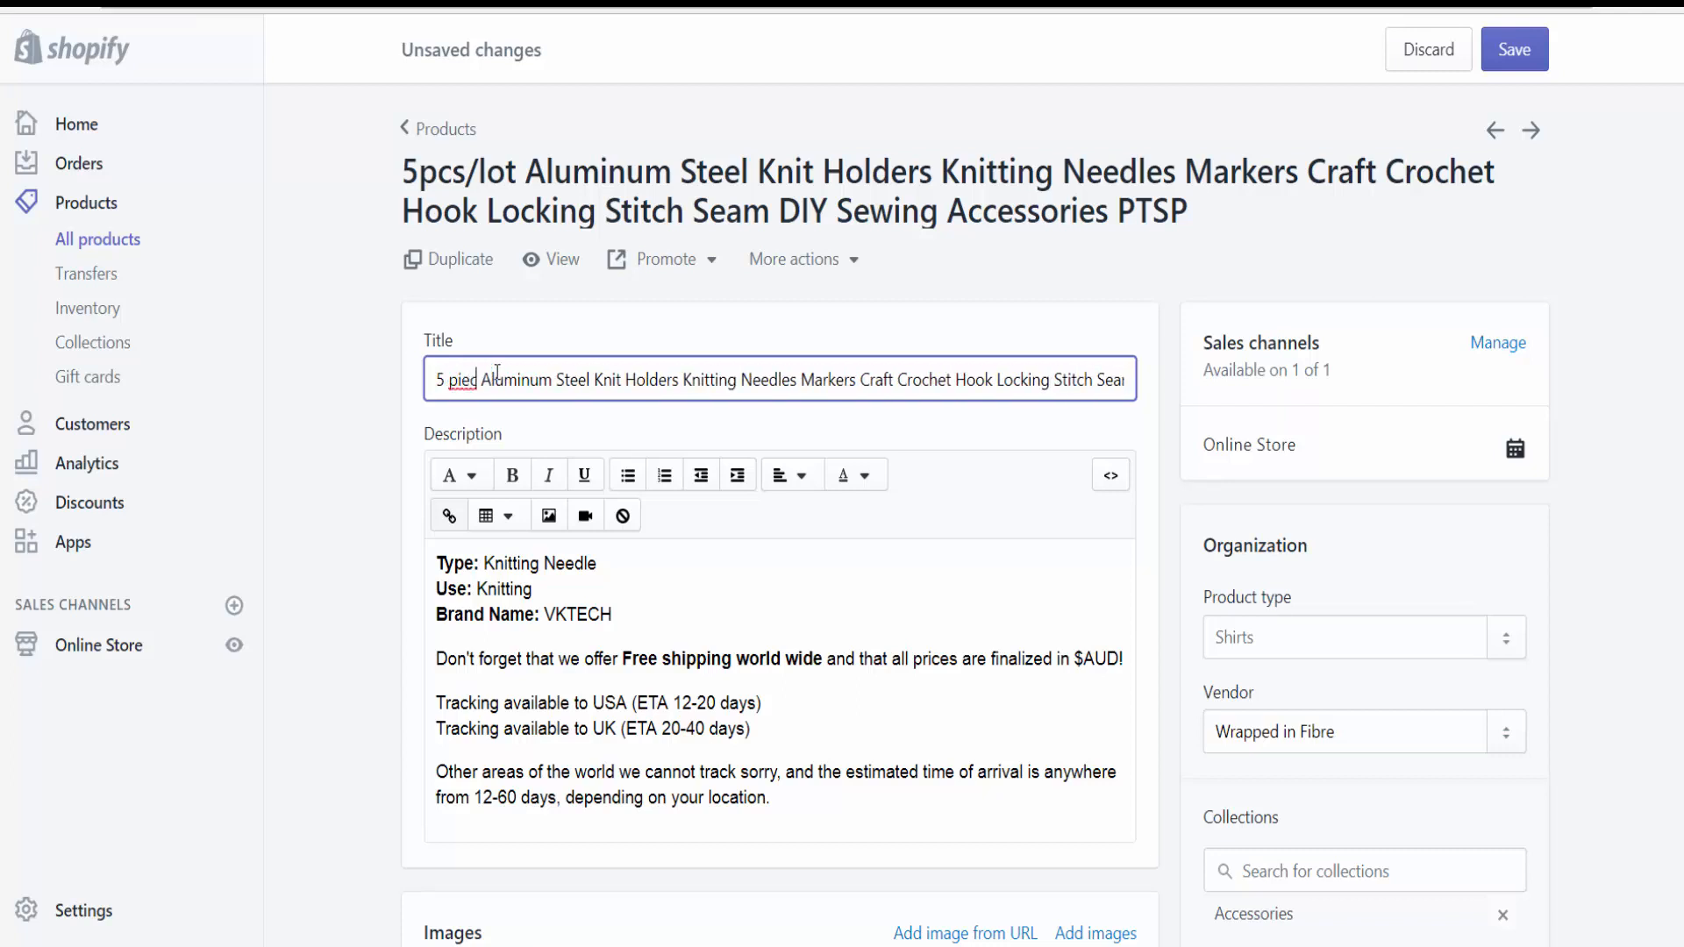
pyautogui.write('s of')
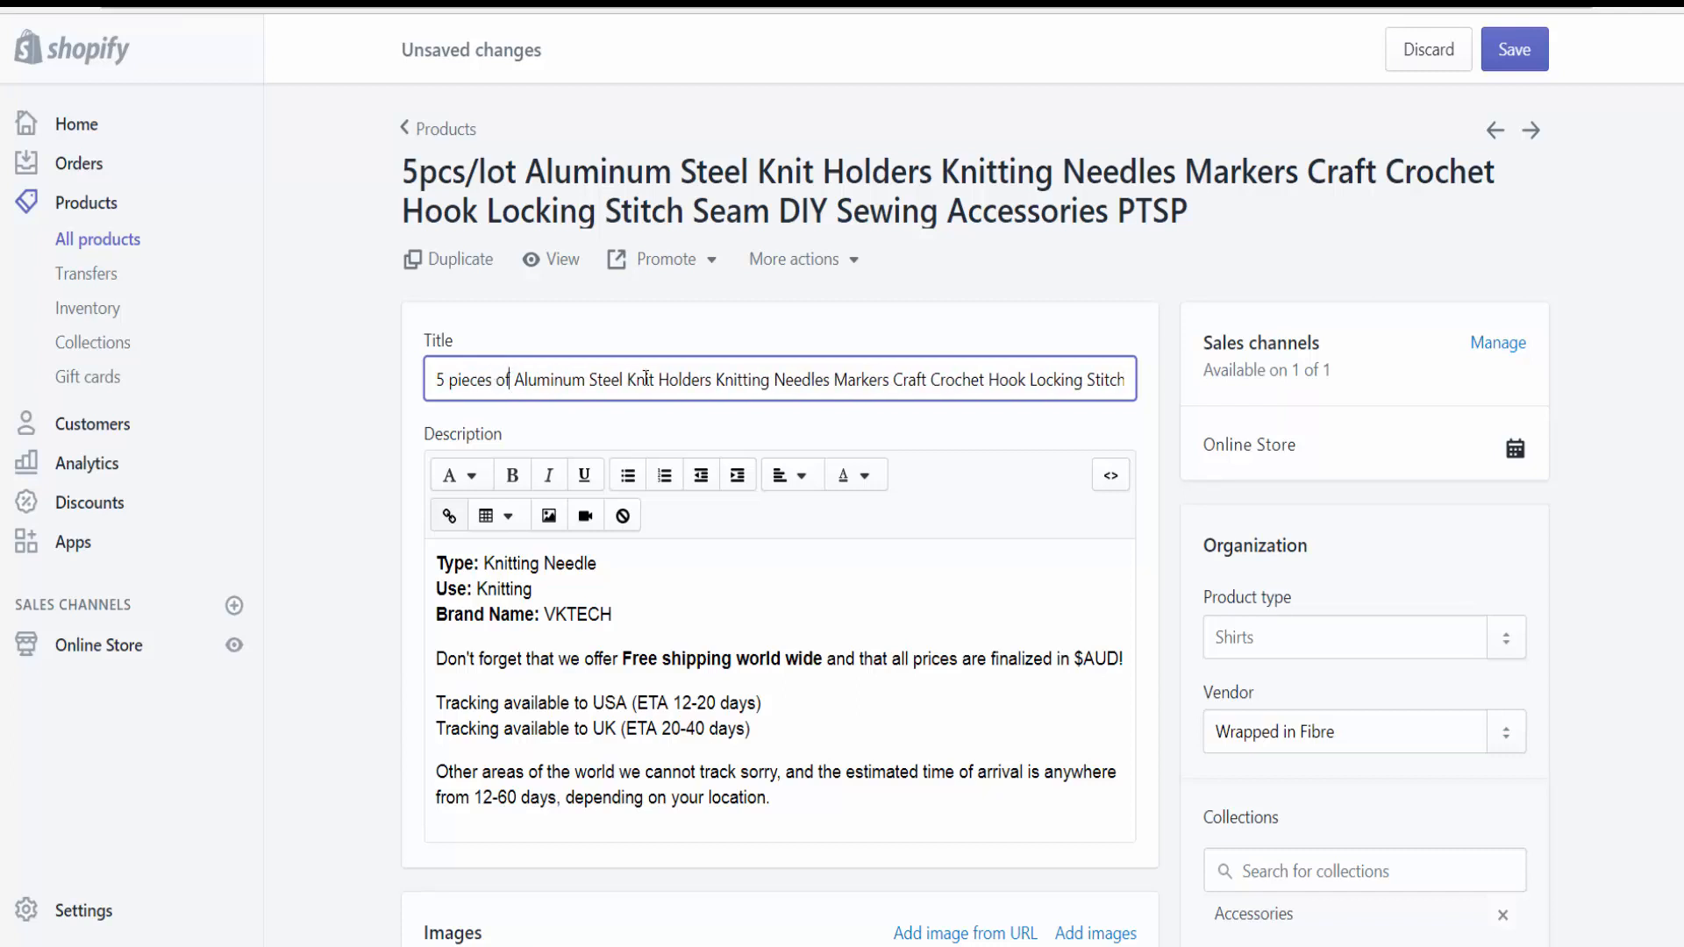
# Step: Replace the word "Knit" before "Holders" in the product title with "stitch"
pyautogui.moveTo(627, 384); pyautogui.dragTo(656, 378)
pyautogui.write('stich')
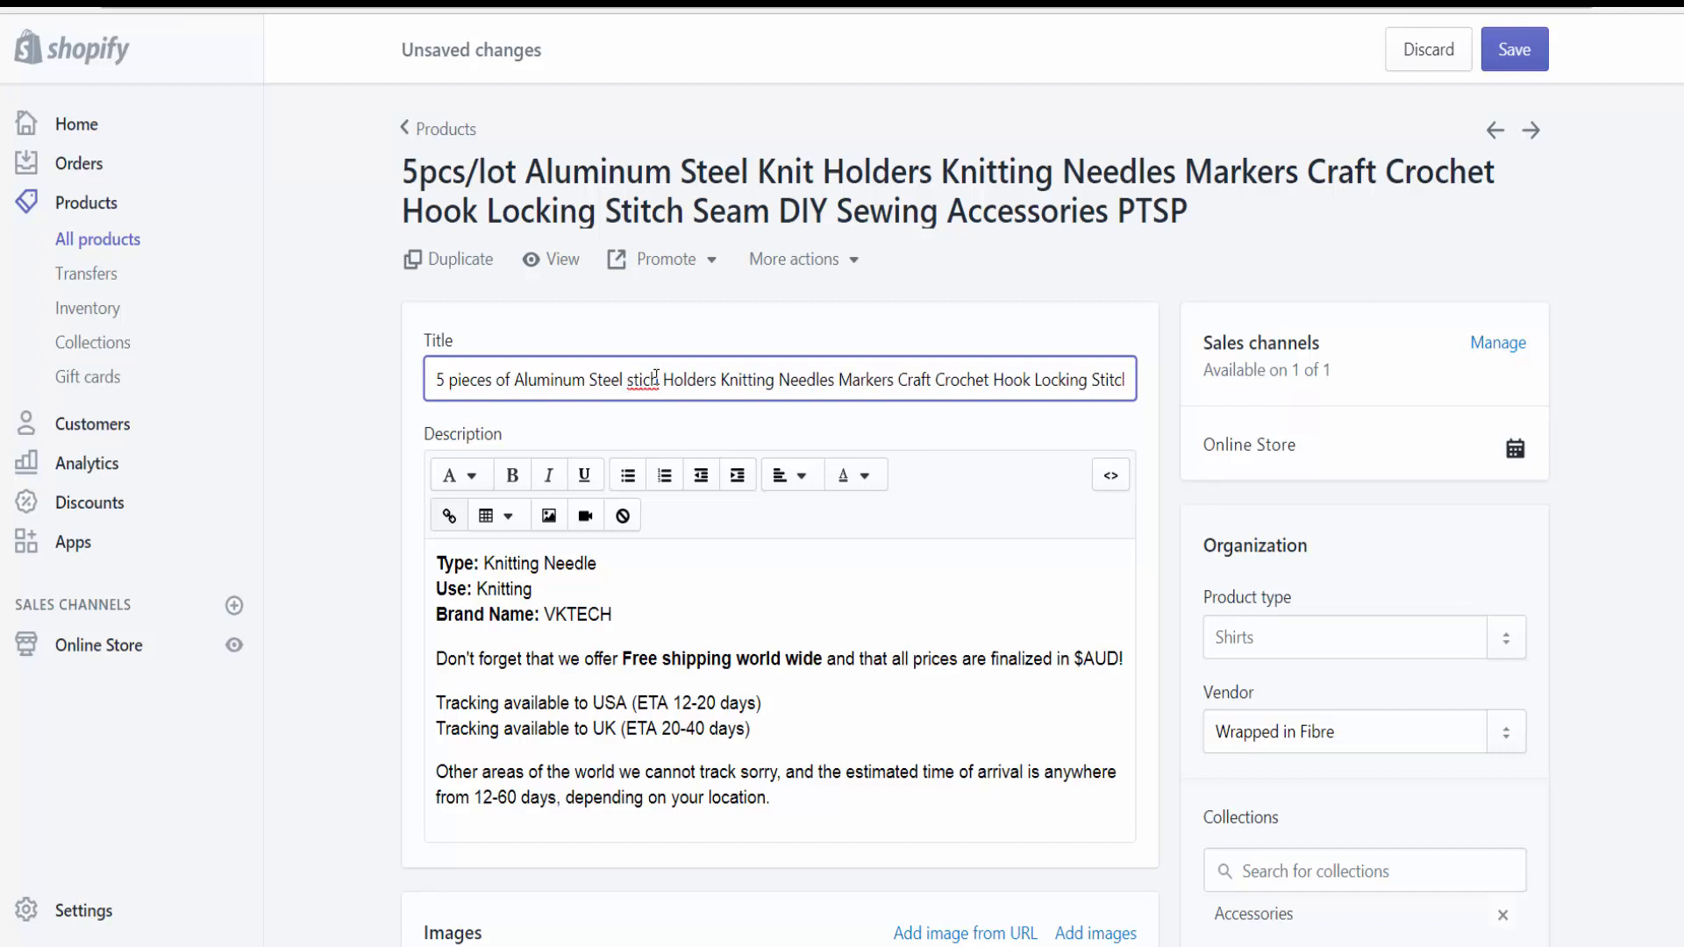
pyautogui.press('BackSpace')
pyautogui.press('BackSpace')
pyautogui.write('tch')
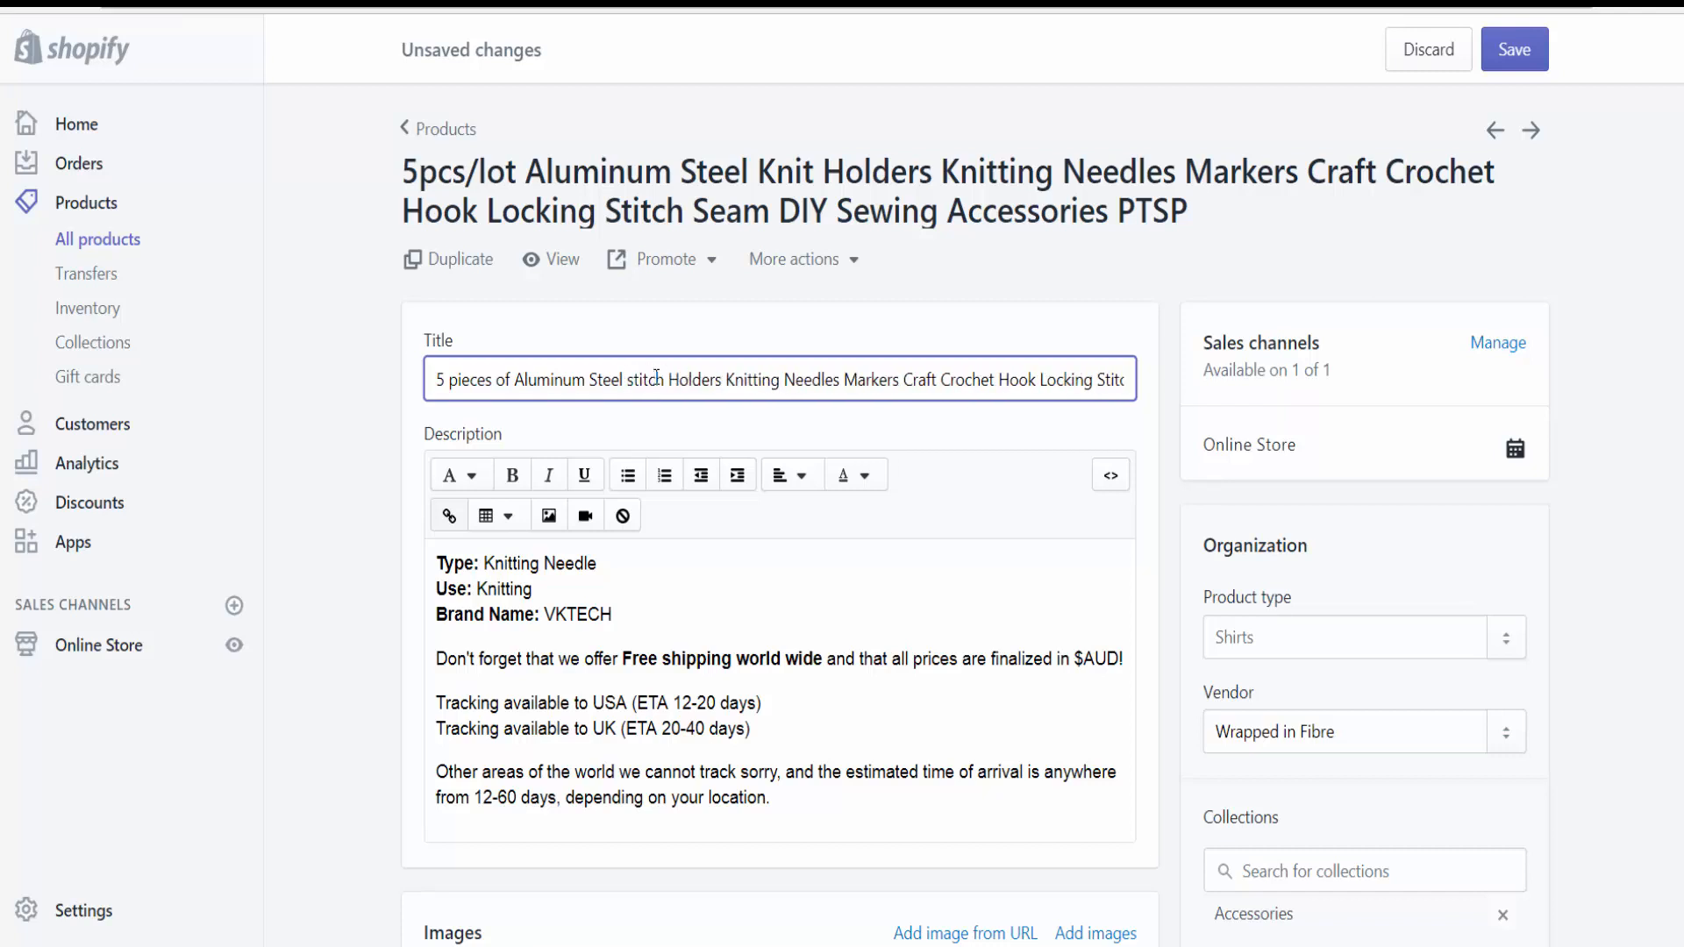
# Step: Replace everything after "Holders" in the product title with "for knitting"
pyautogui.doubleClick(732, 379)
pyautogui.moveTo(792, 379); pyautogui.dragTo(1118, 377)
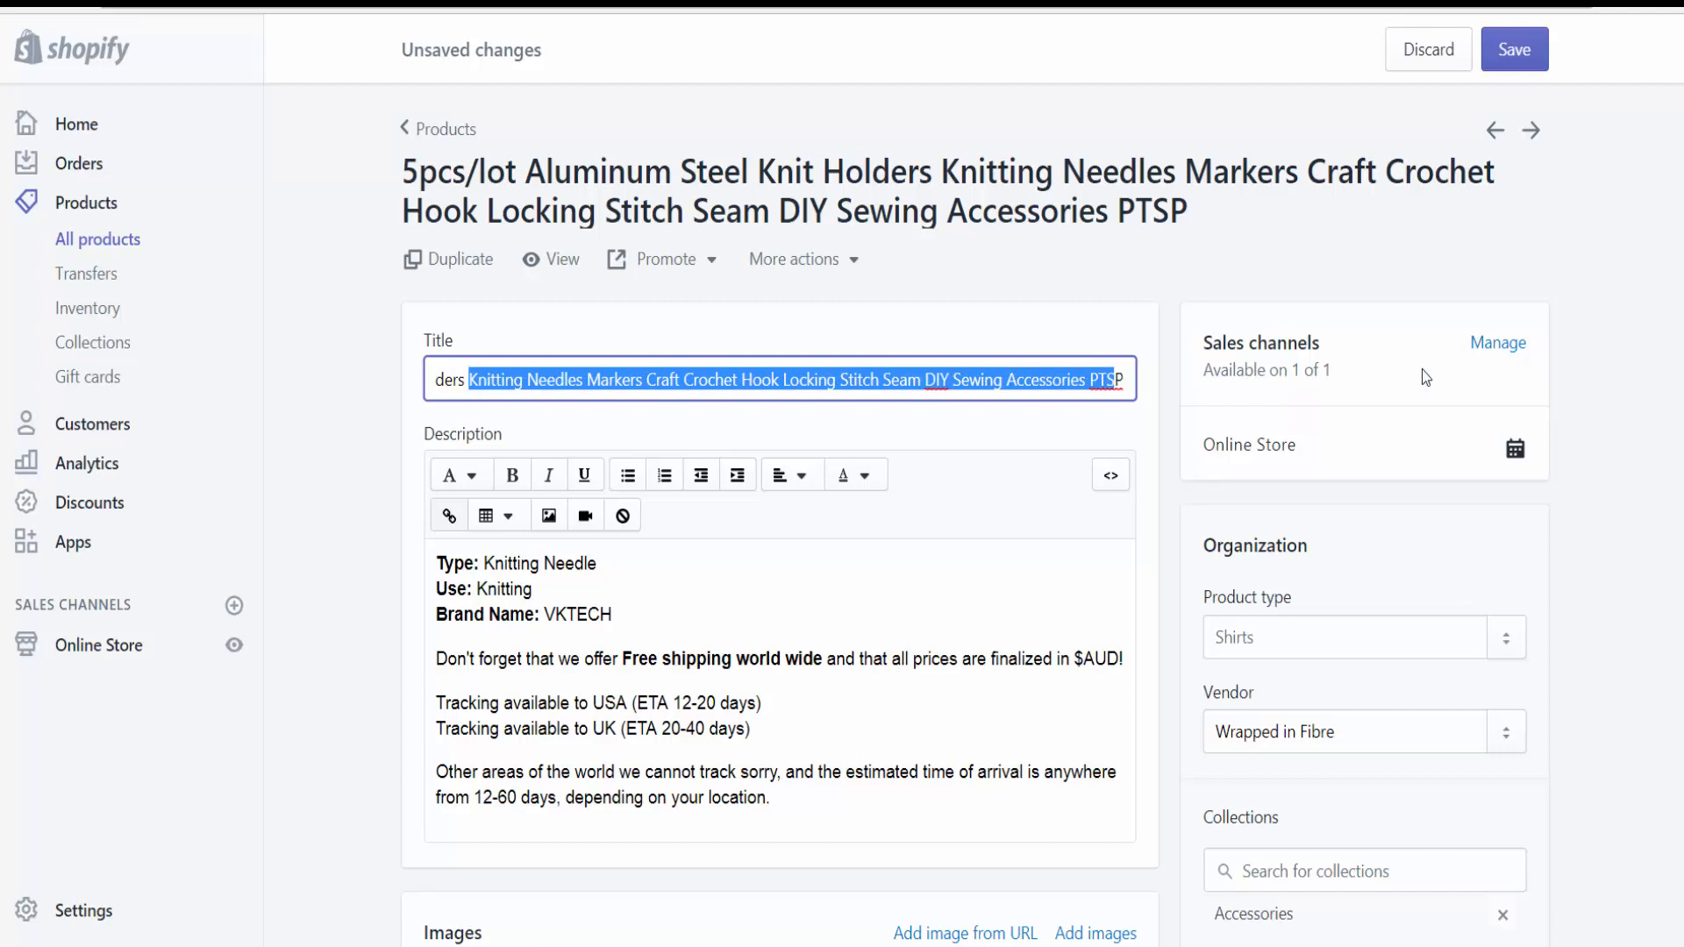
pyautogui.press('BackSpace')
pyautogui.press('BackSpace')
pyautogui.write('for knitting')
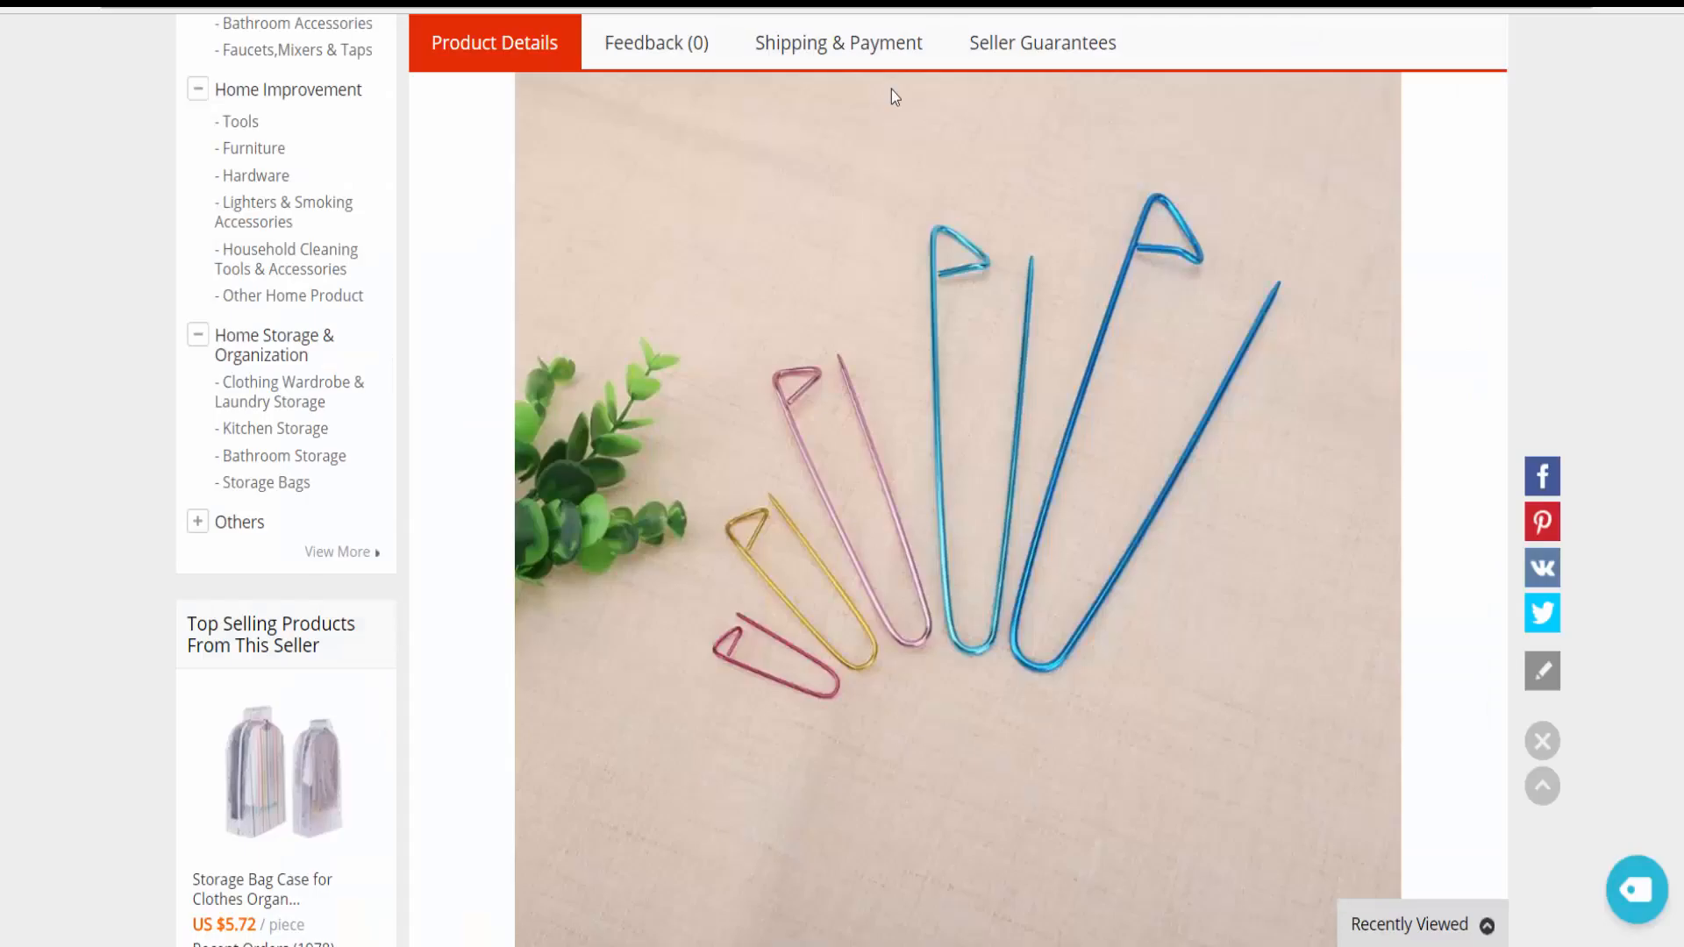
# Step: Look through the AliExpress listing's title, item specifics, photos and item description for the holders' material and sizes
pyautogui.scroll(20, 1120, 356)
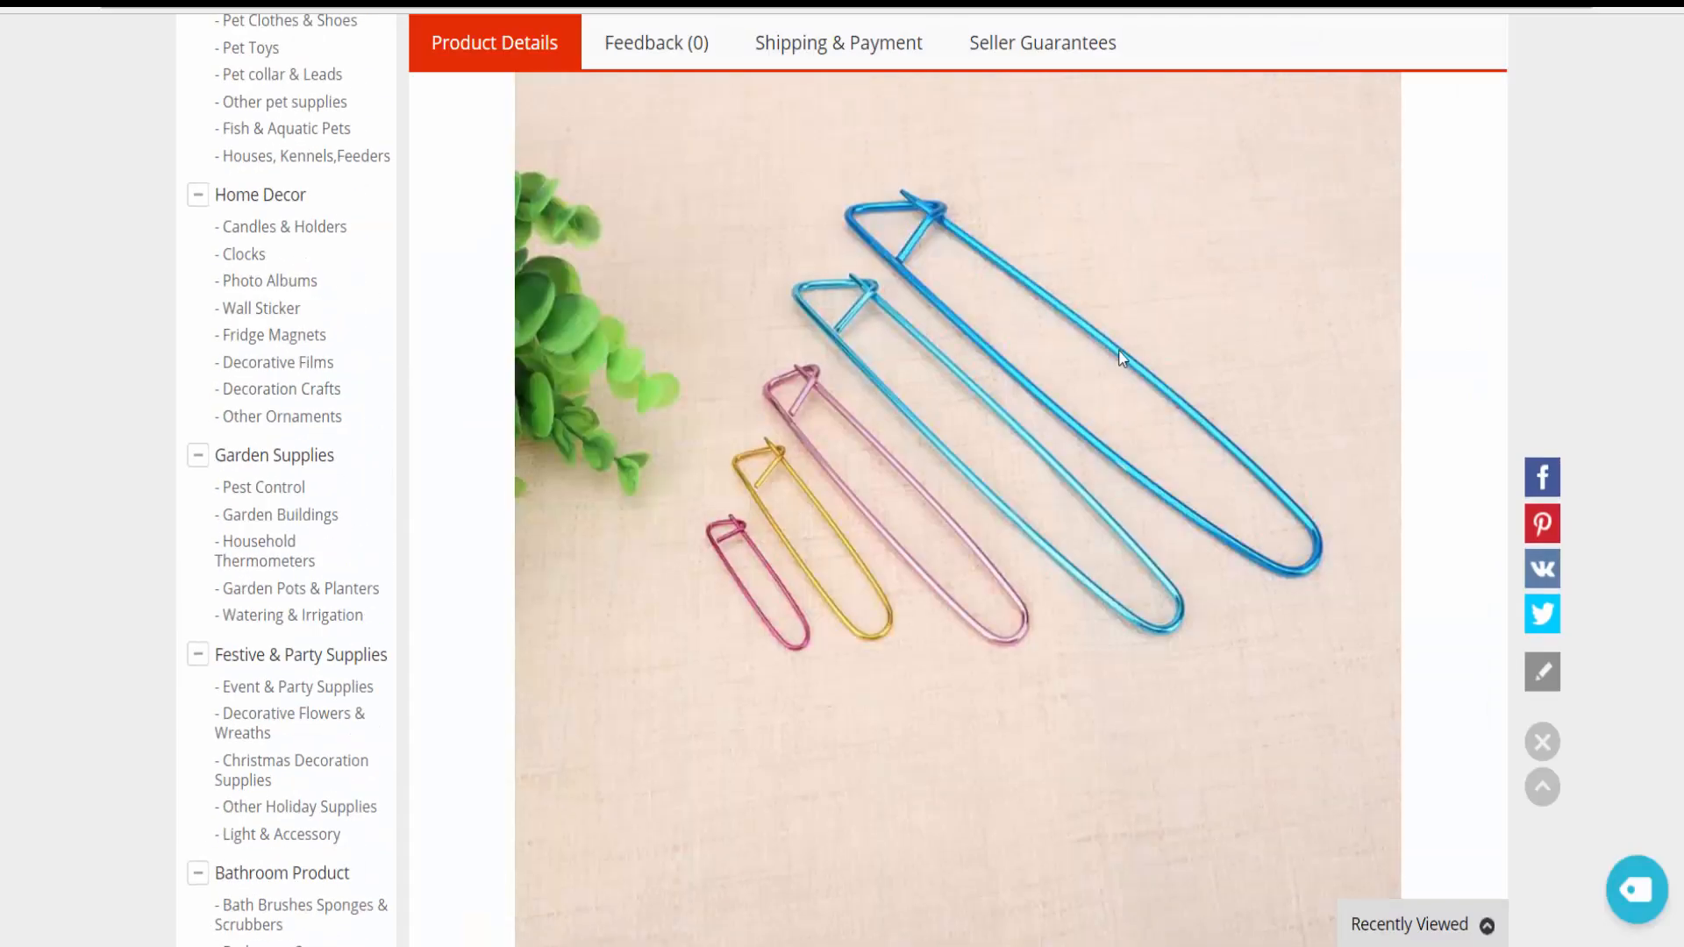
pyautogui.scroll(6, 1120, 360)
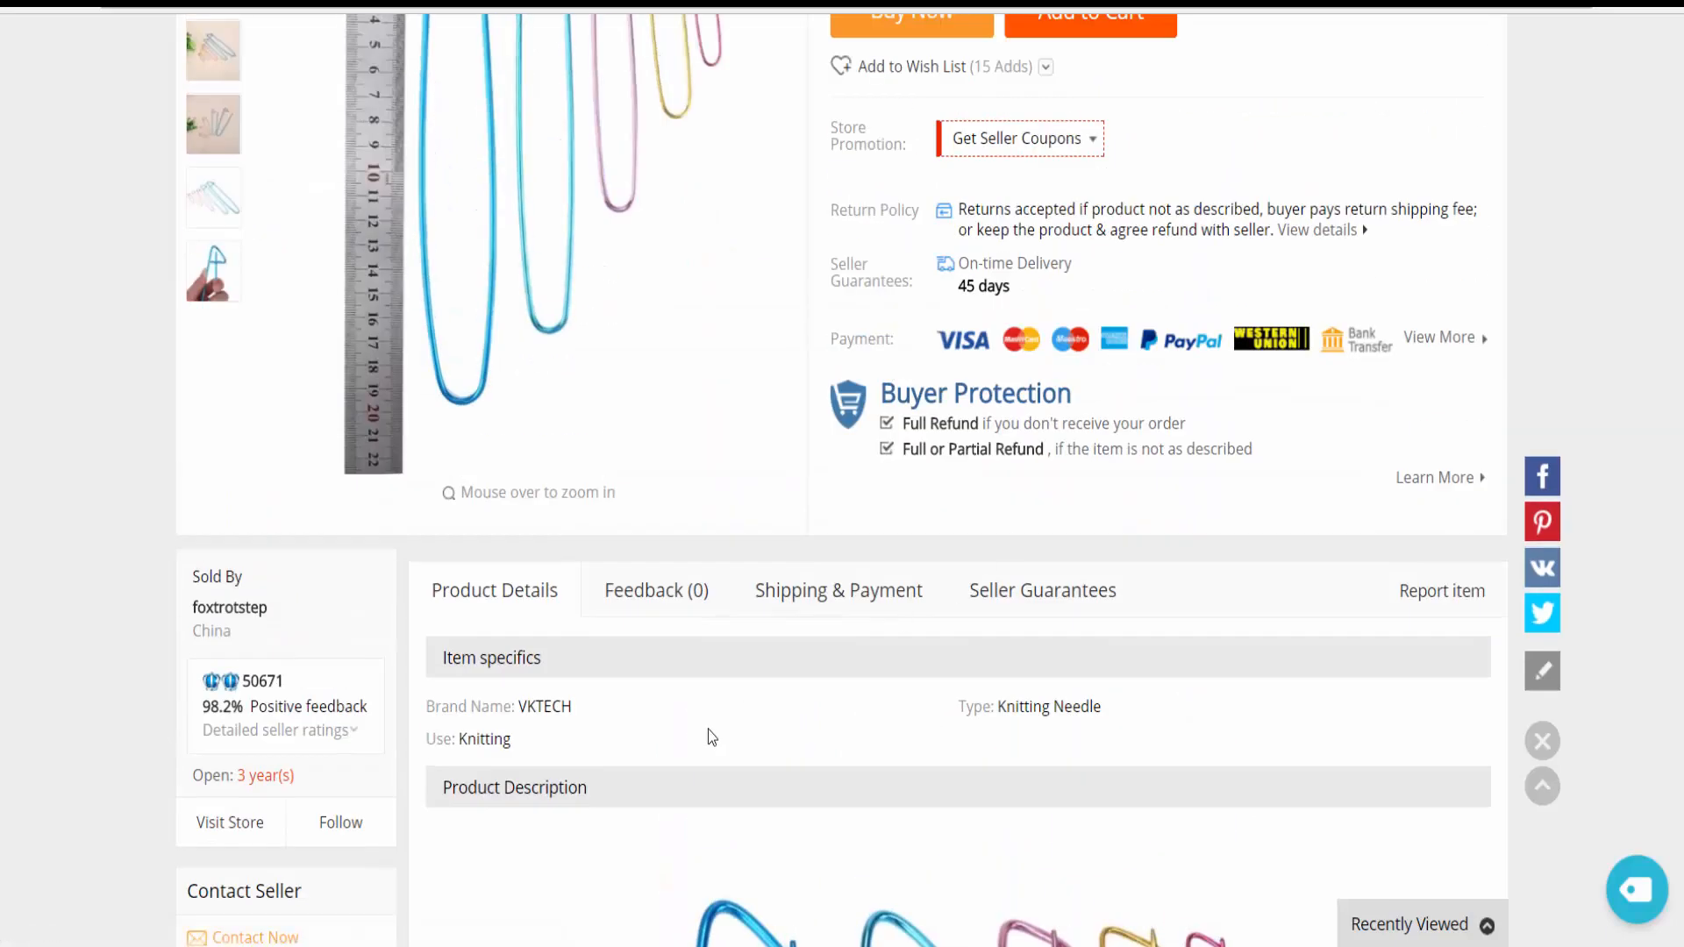
pyautogui.scroll(7, 708, 729)
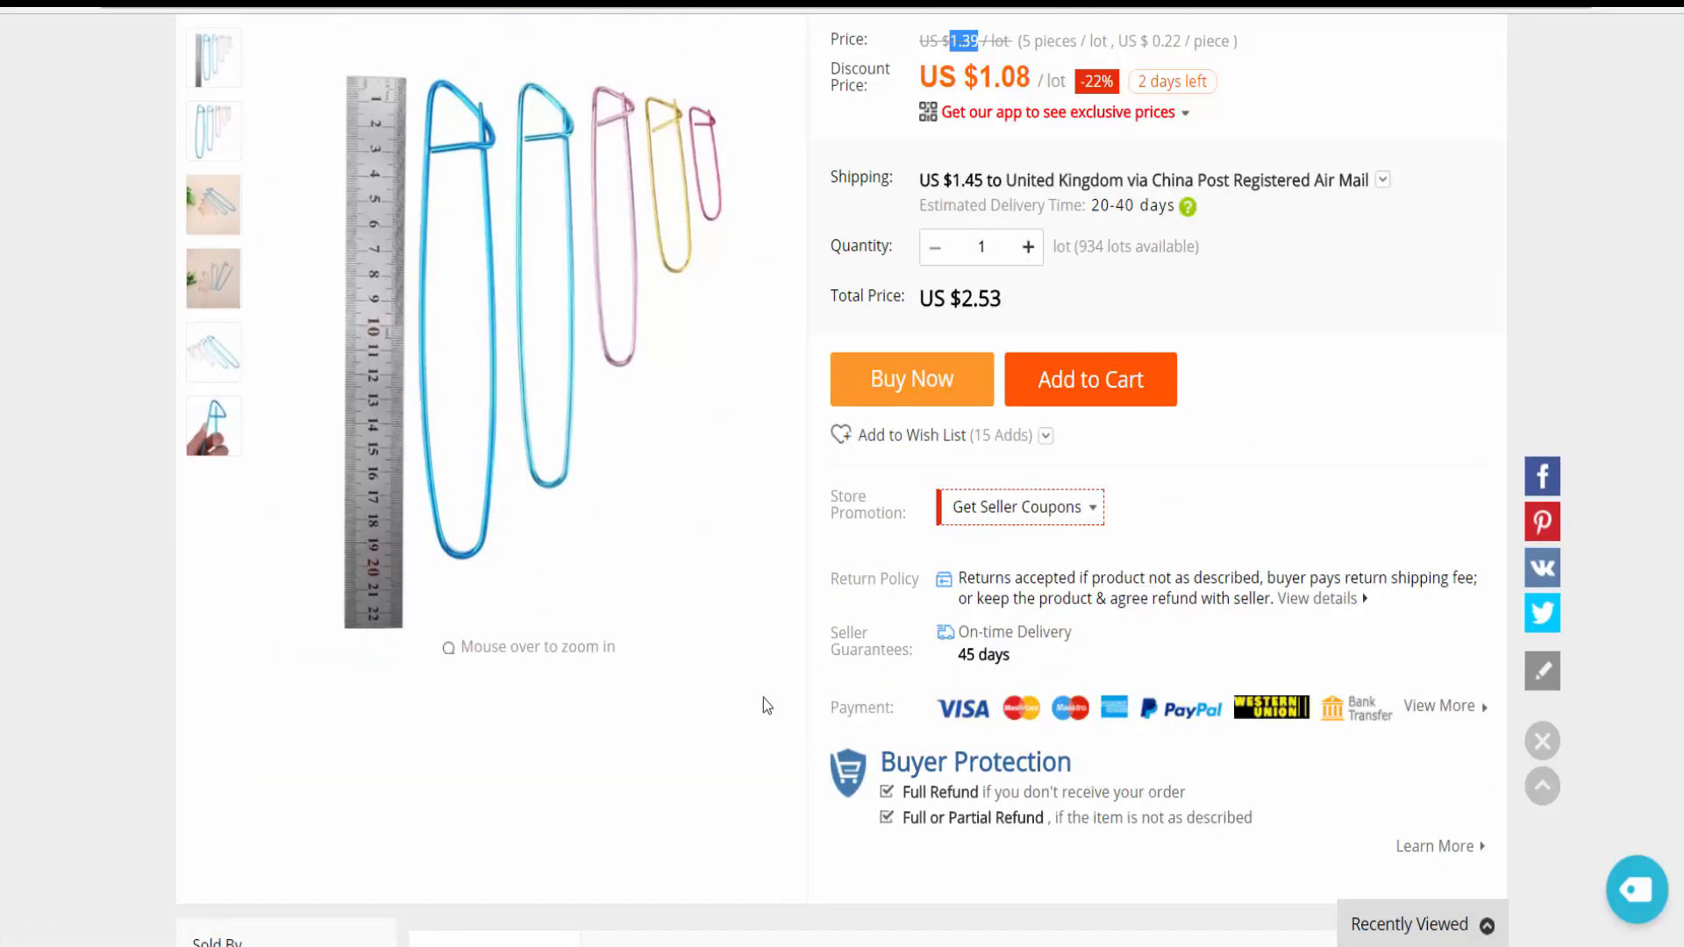
pyautogui.scroll(2, 792, 699)
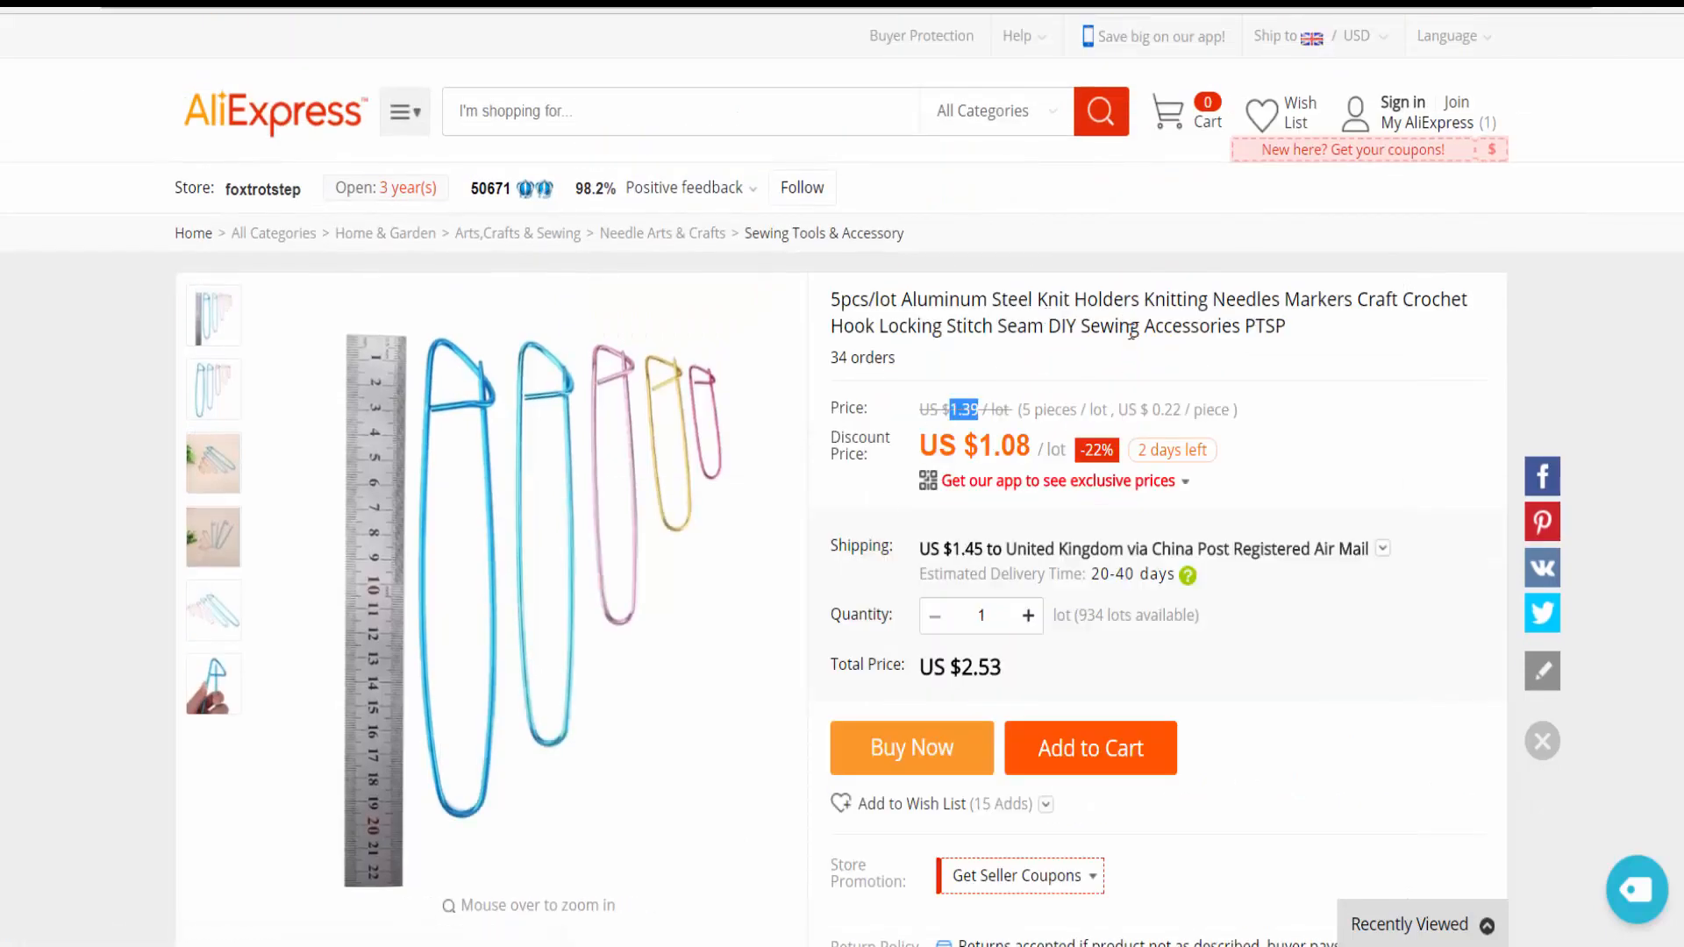
pyautogui.scroll(-8, 1283, 360)
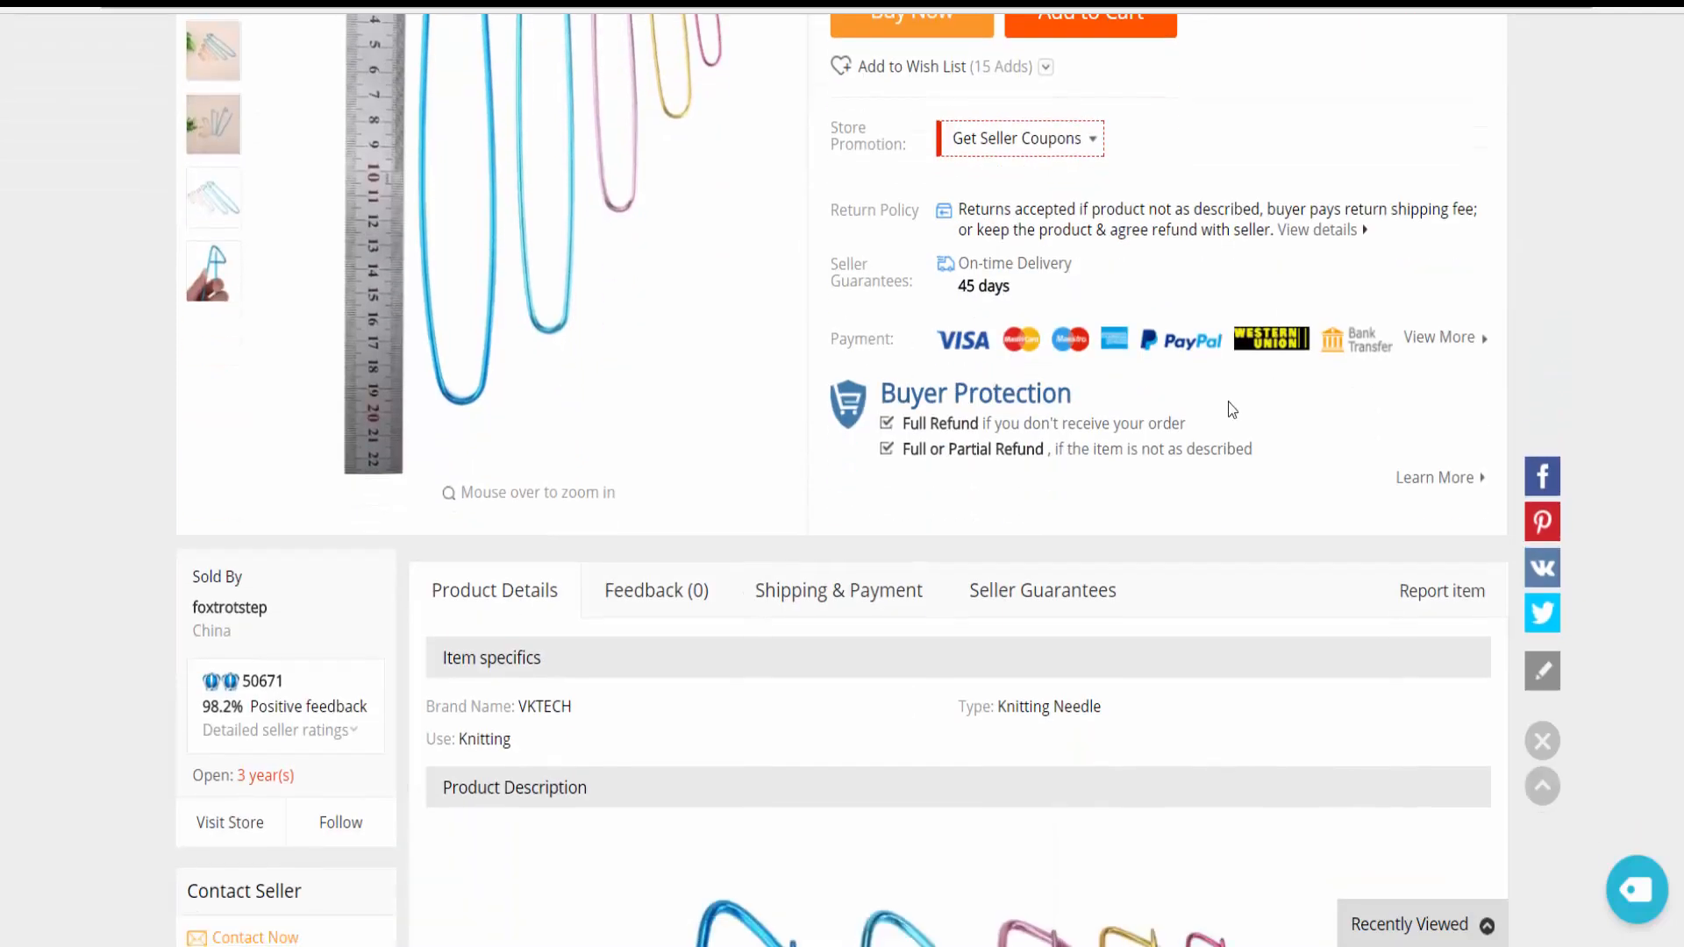
pyautogui.scroll(-1, 1210, 411)
pyautogui.scroll(-15, 1159, 413)
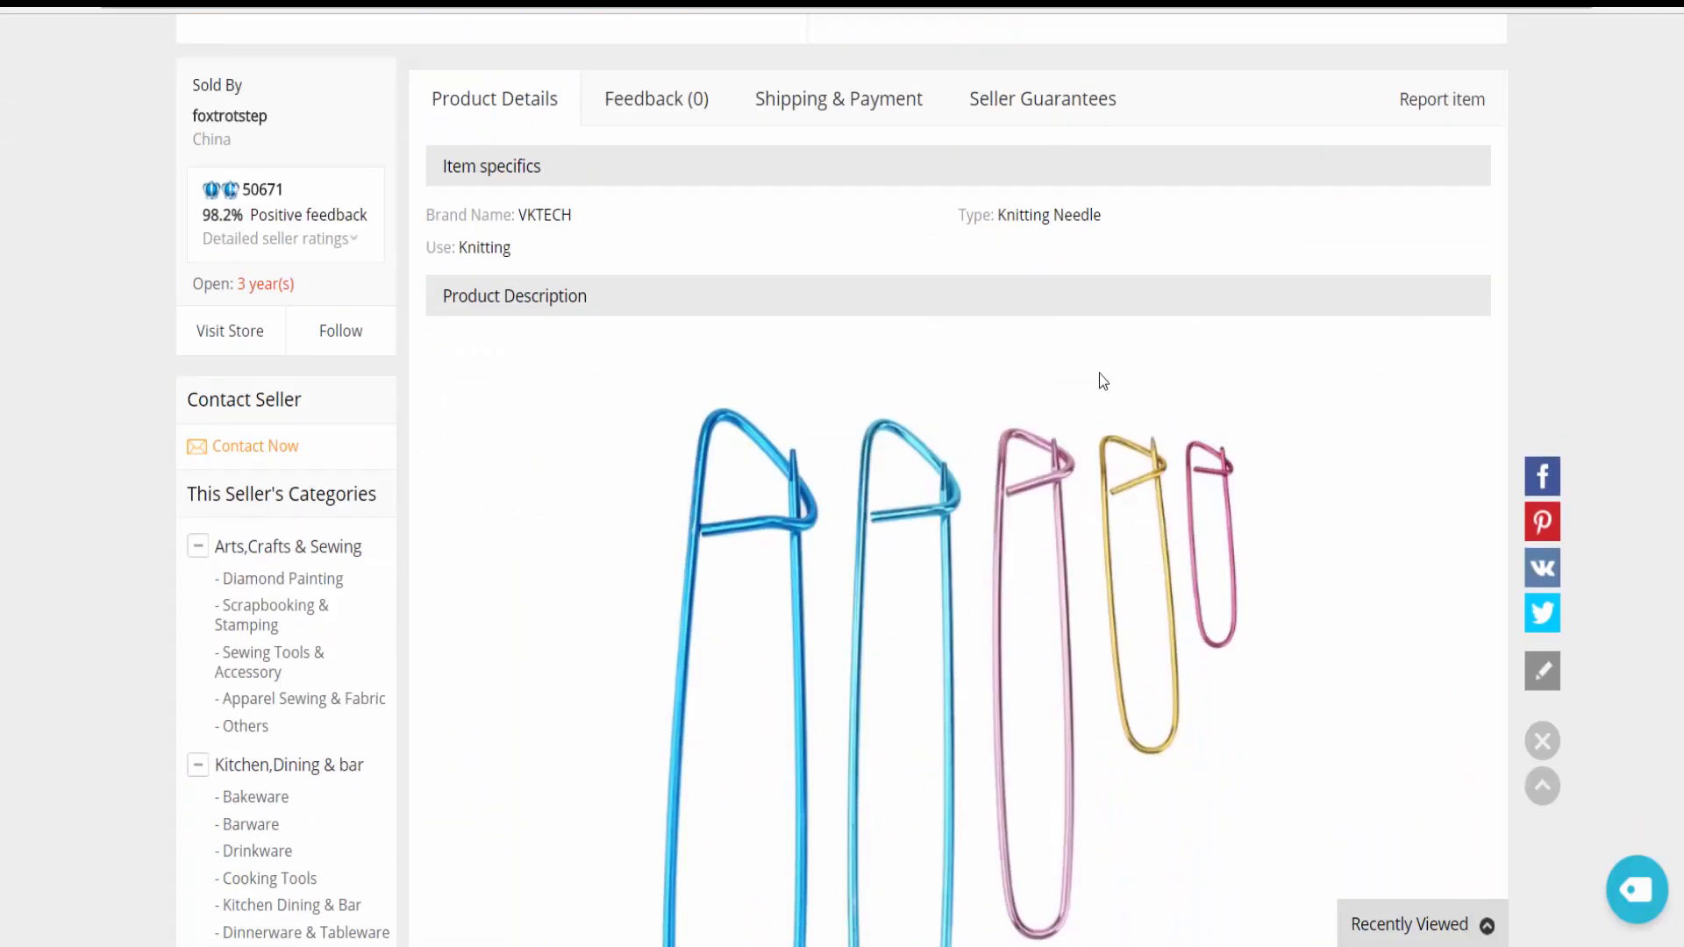
pyautogui.scroll(-20, 1093, 379)
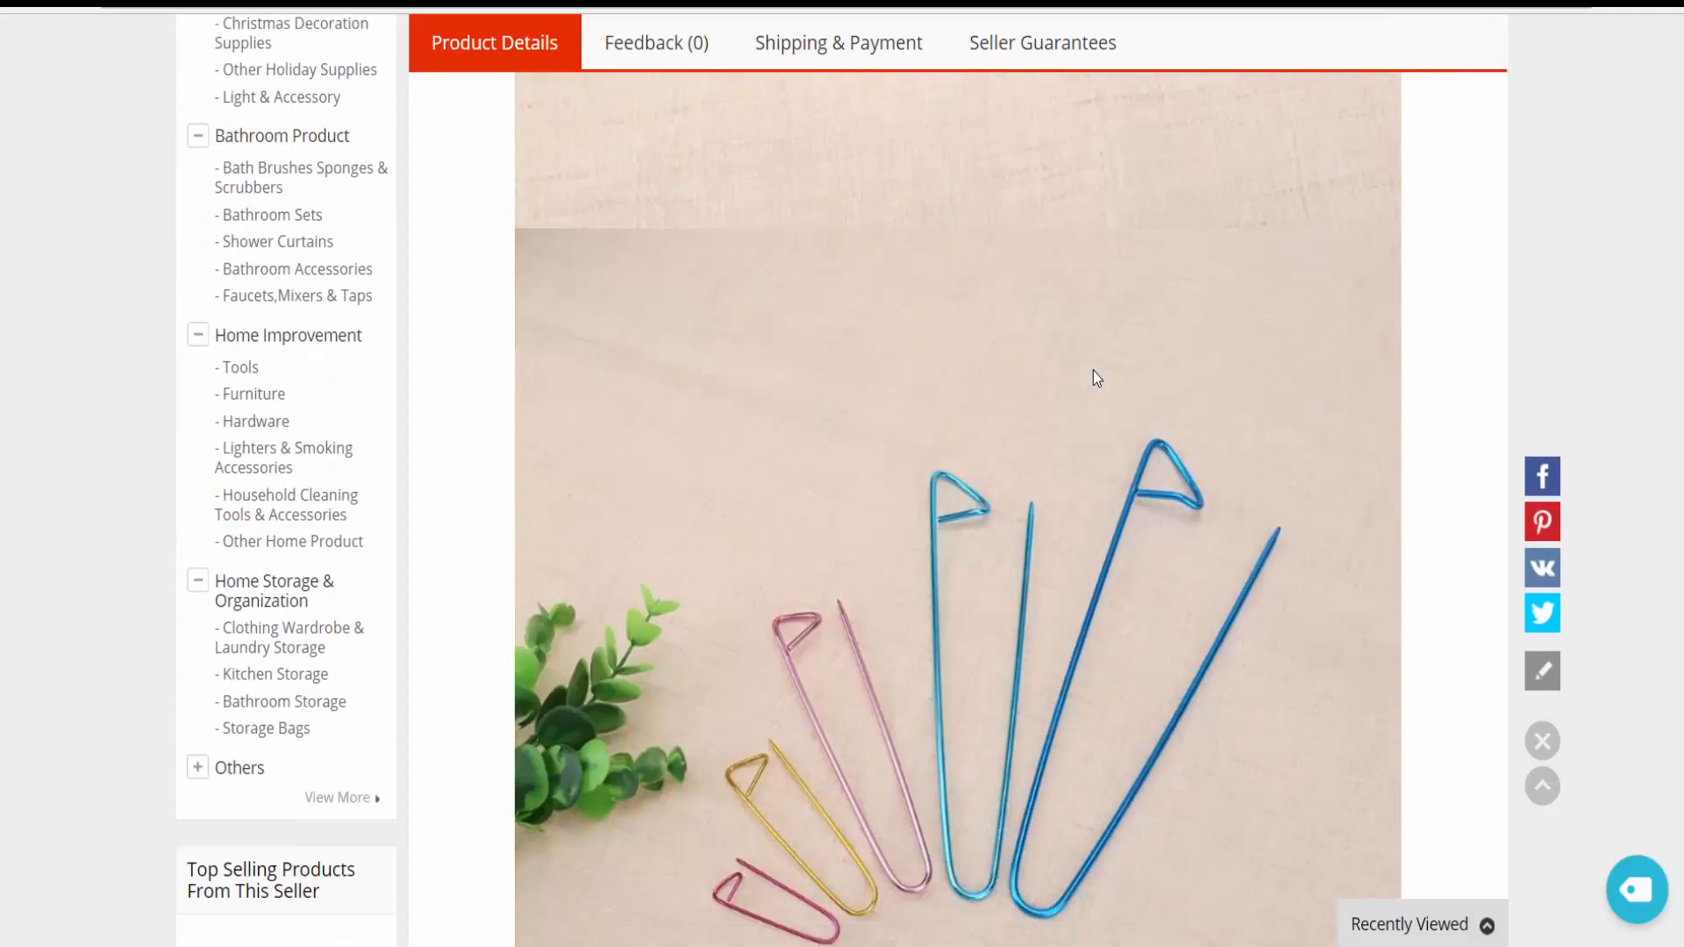
pyautogui.scroll(-20, 1105, 373)
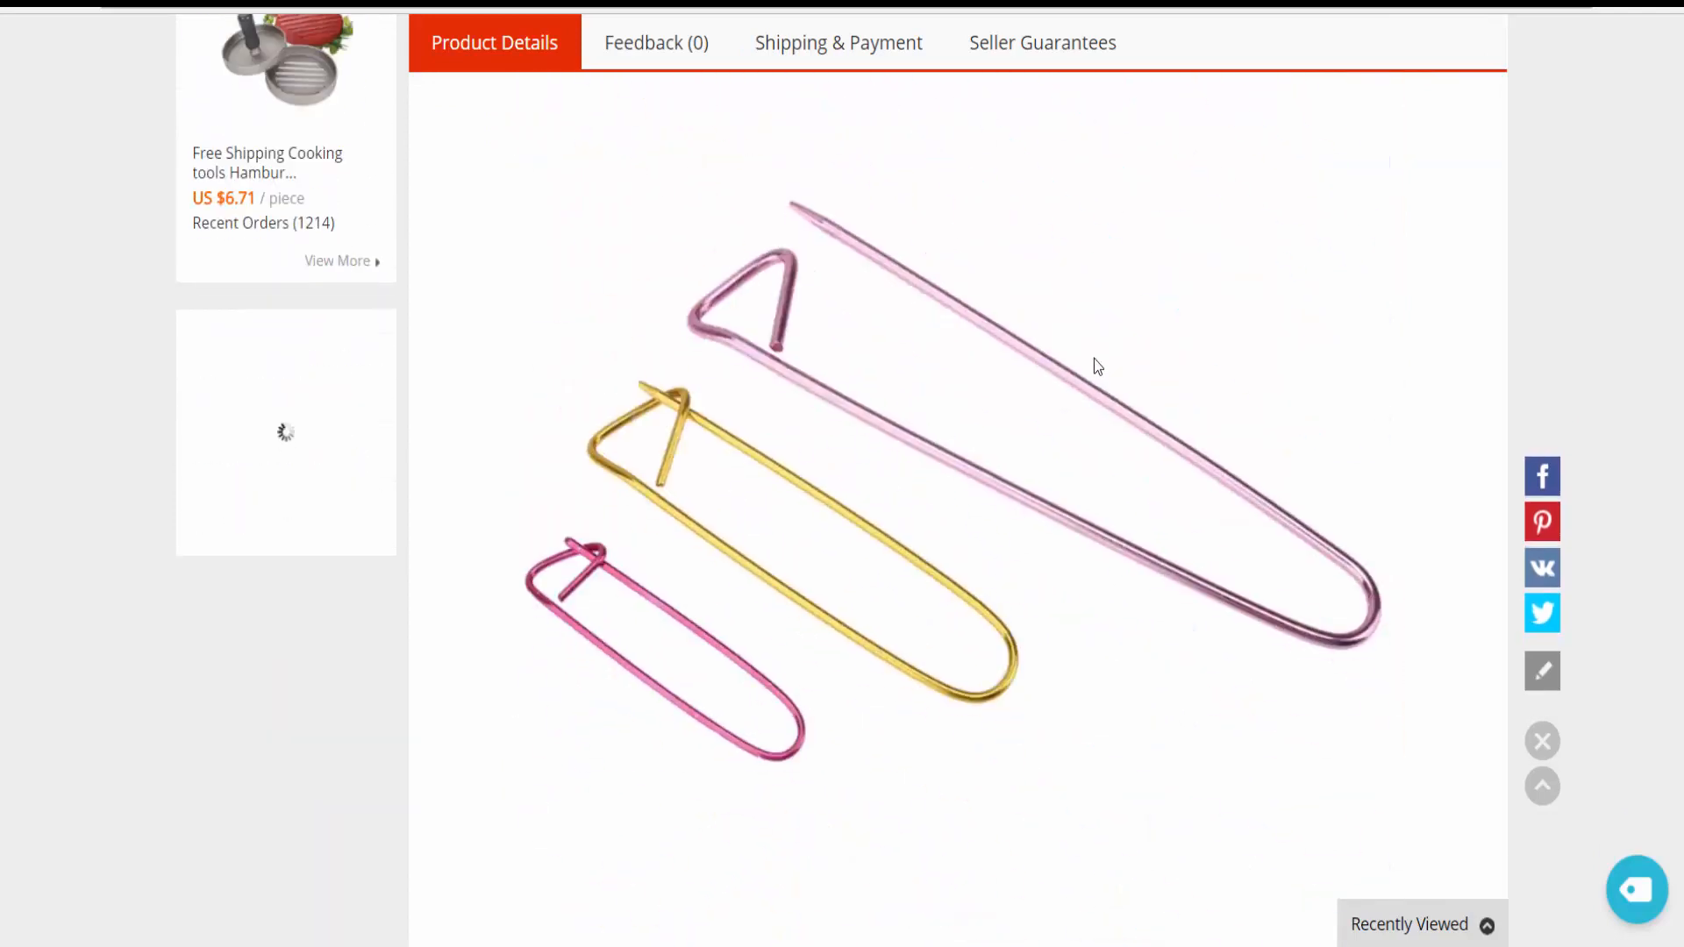
pyautogui.scroll(-20, 1091, 375)
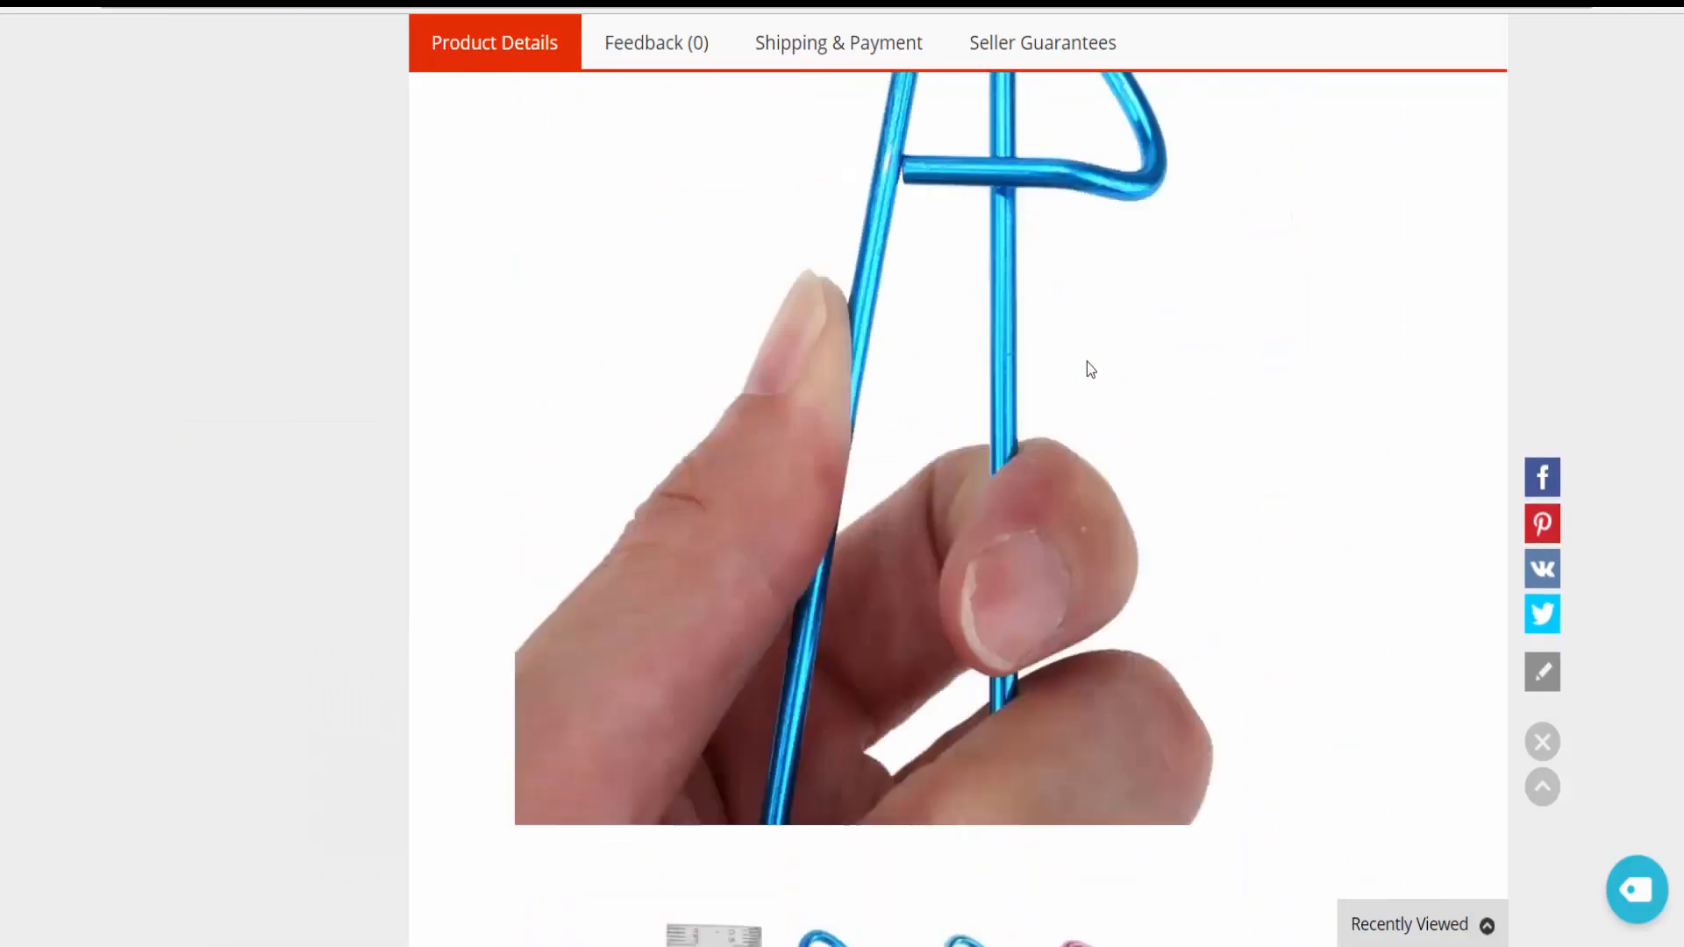
pyautogui.scroll(-8, 1087, 367)
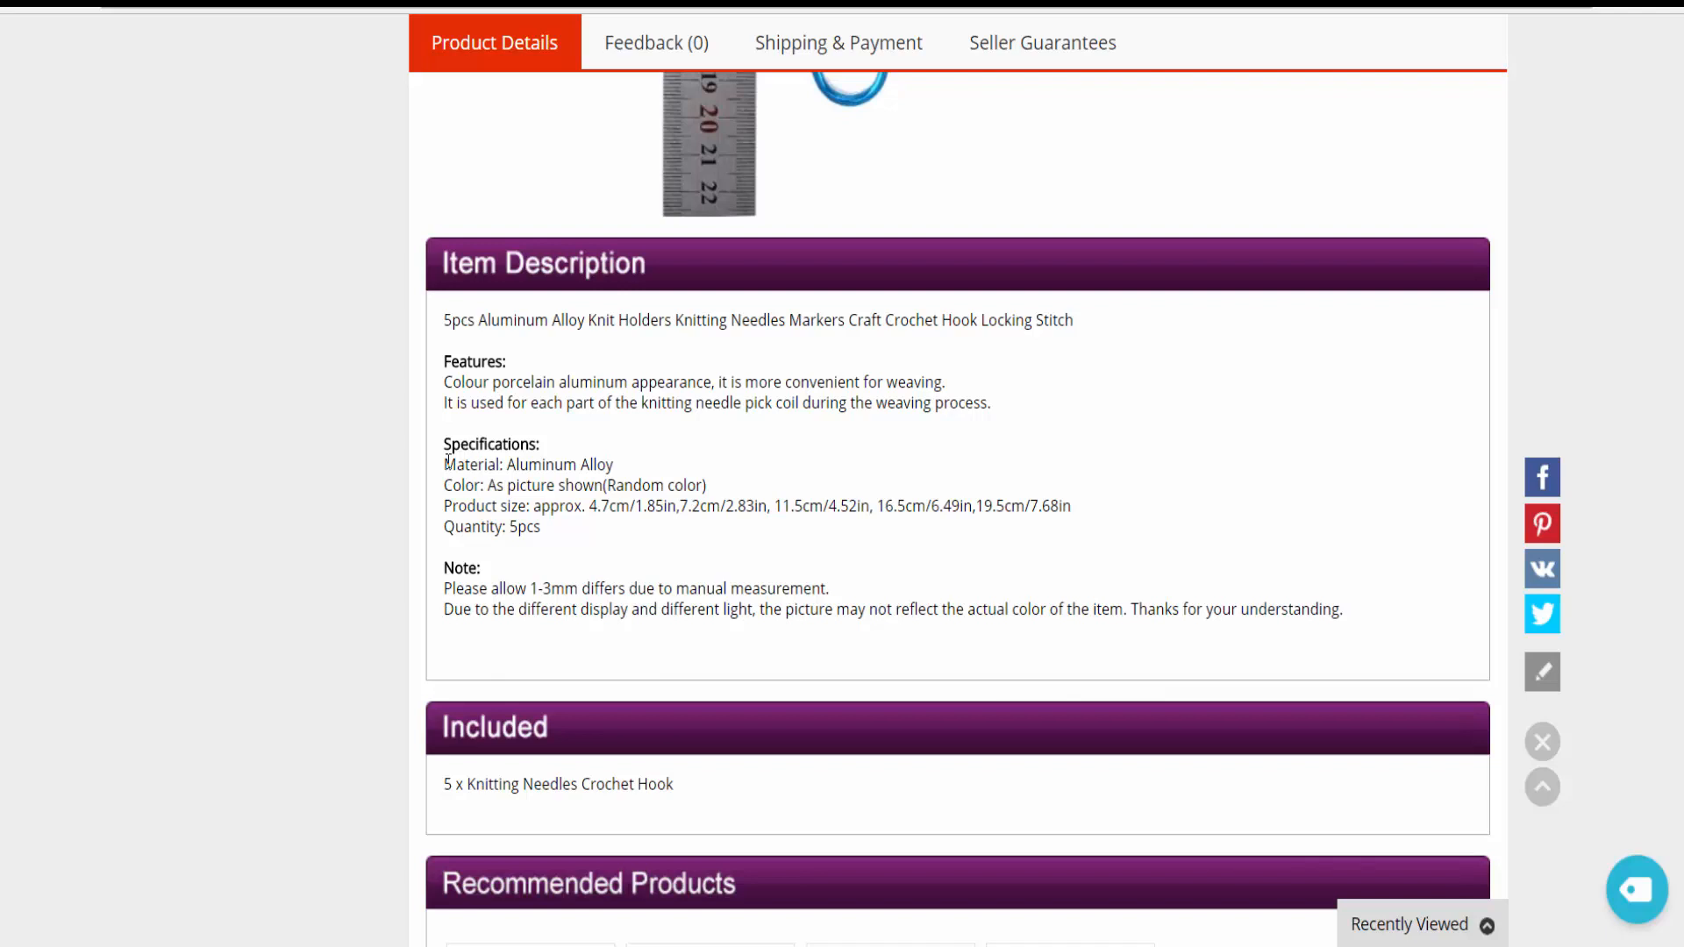
# Step: Copy the material, color and product size lines from the listing's specifications and paste them below the brand name in the Shopify description
pyautogui.moveTo(447, 459); pyautogui.dragTo(1061, 515)
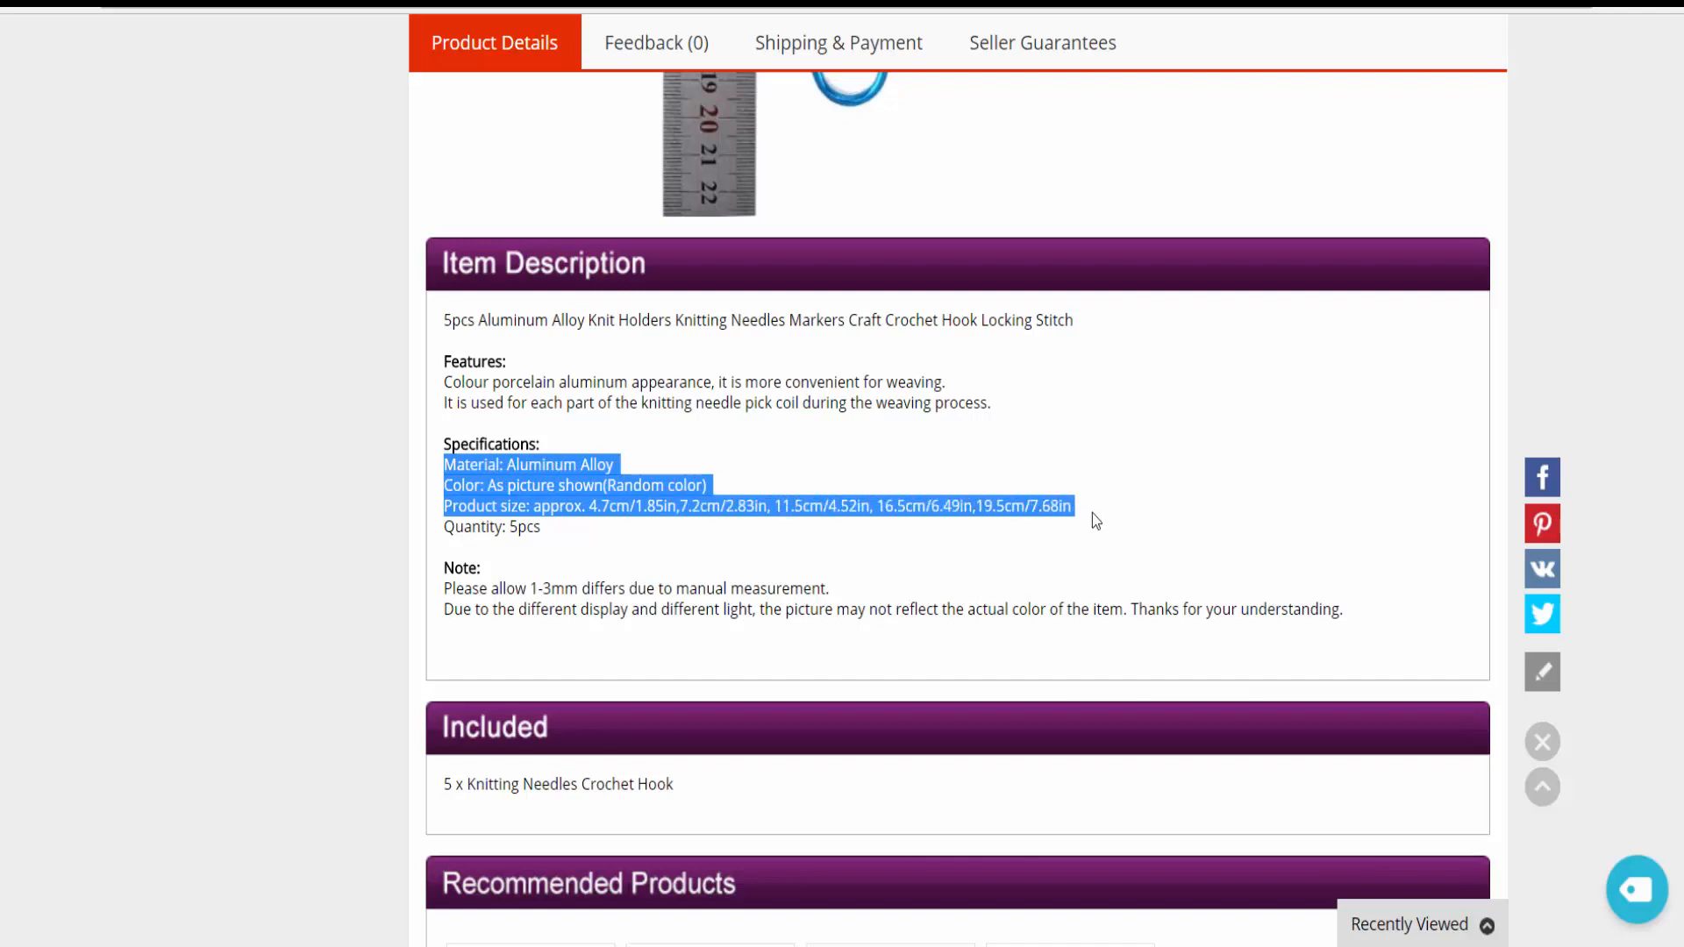
pyautogui.rightClick(976, 502)
pyautogui.click(989, 516)
pyautogui.click(895, 4)
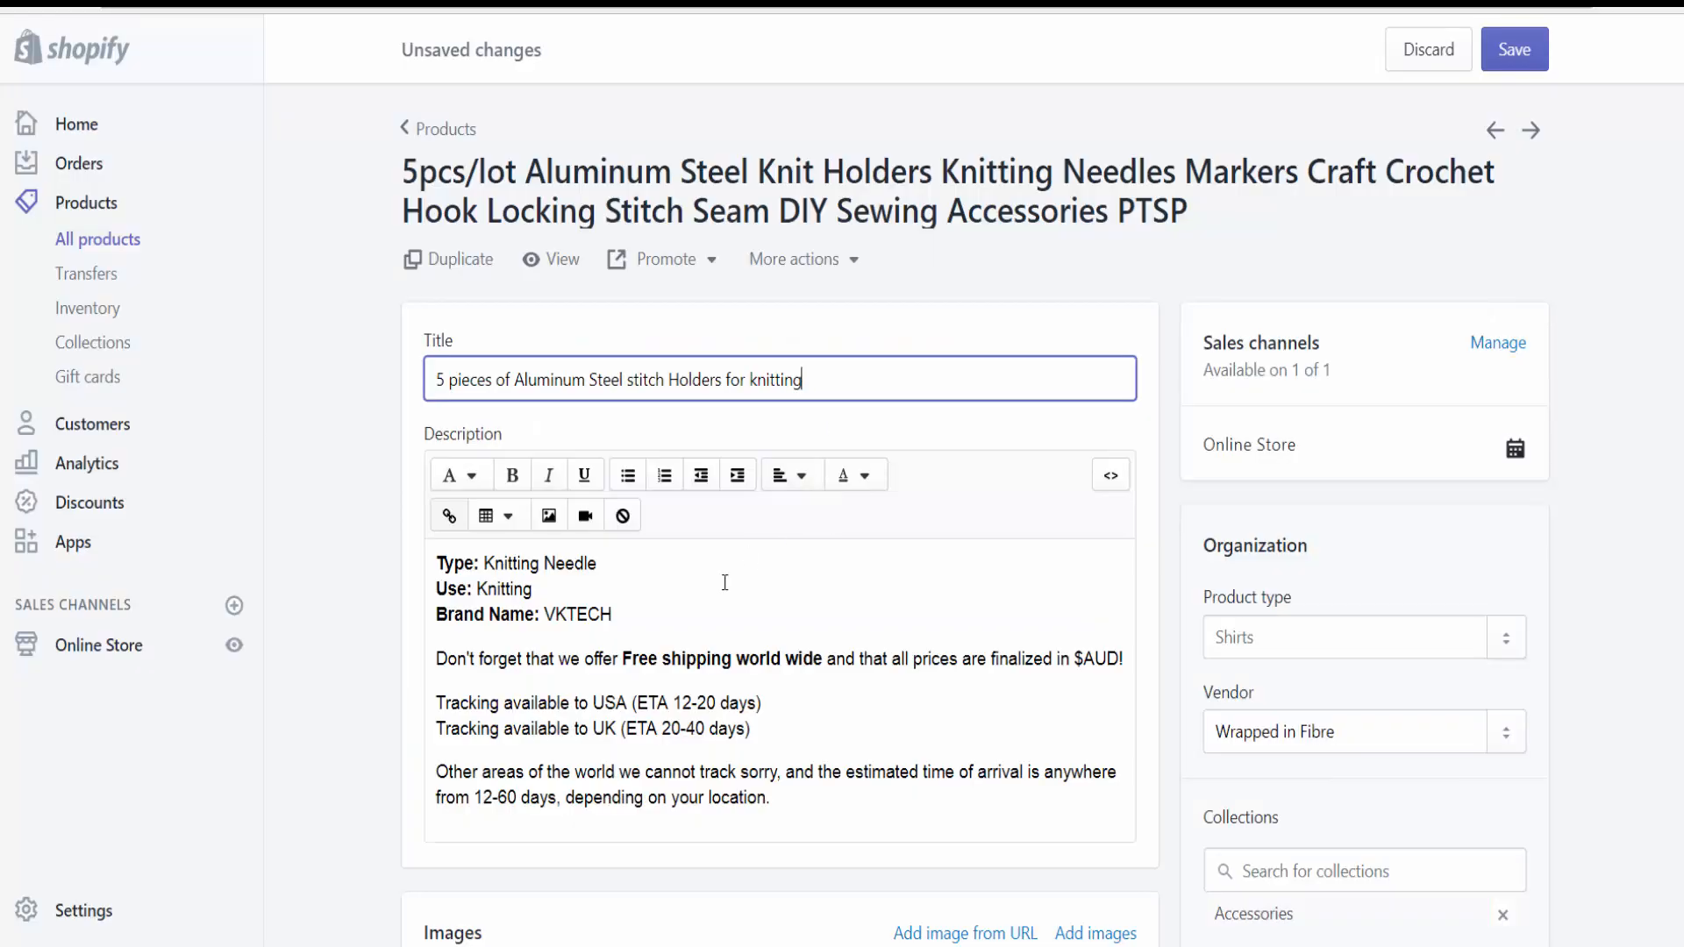
pyautogui.click(648, 624)
pyautogui.press('Return')
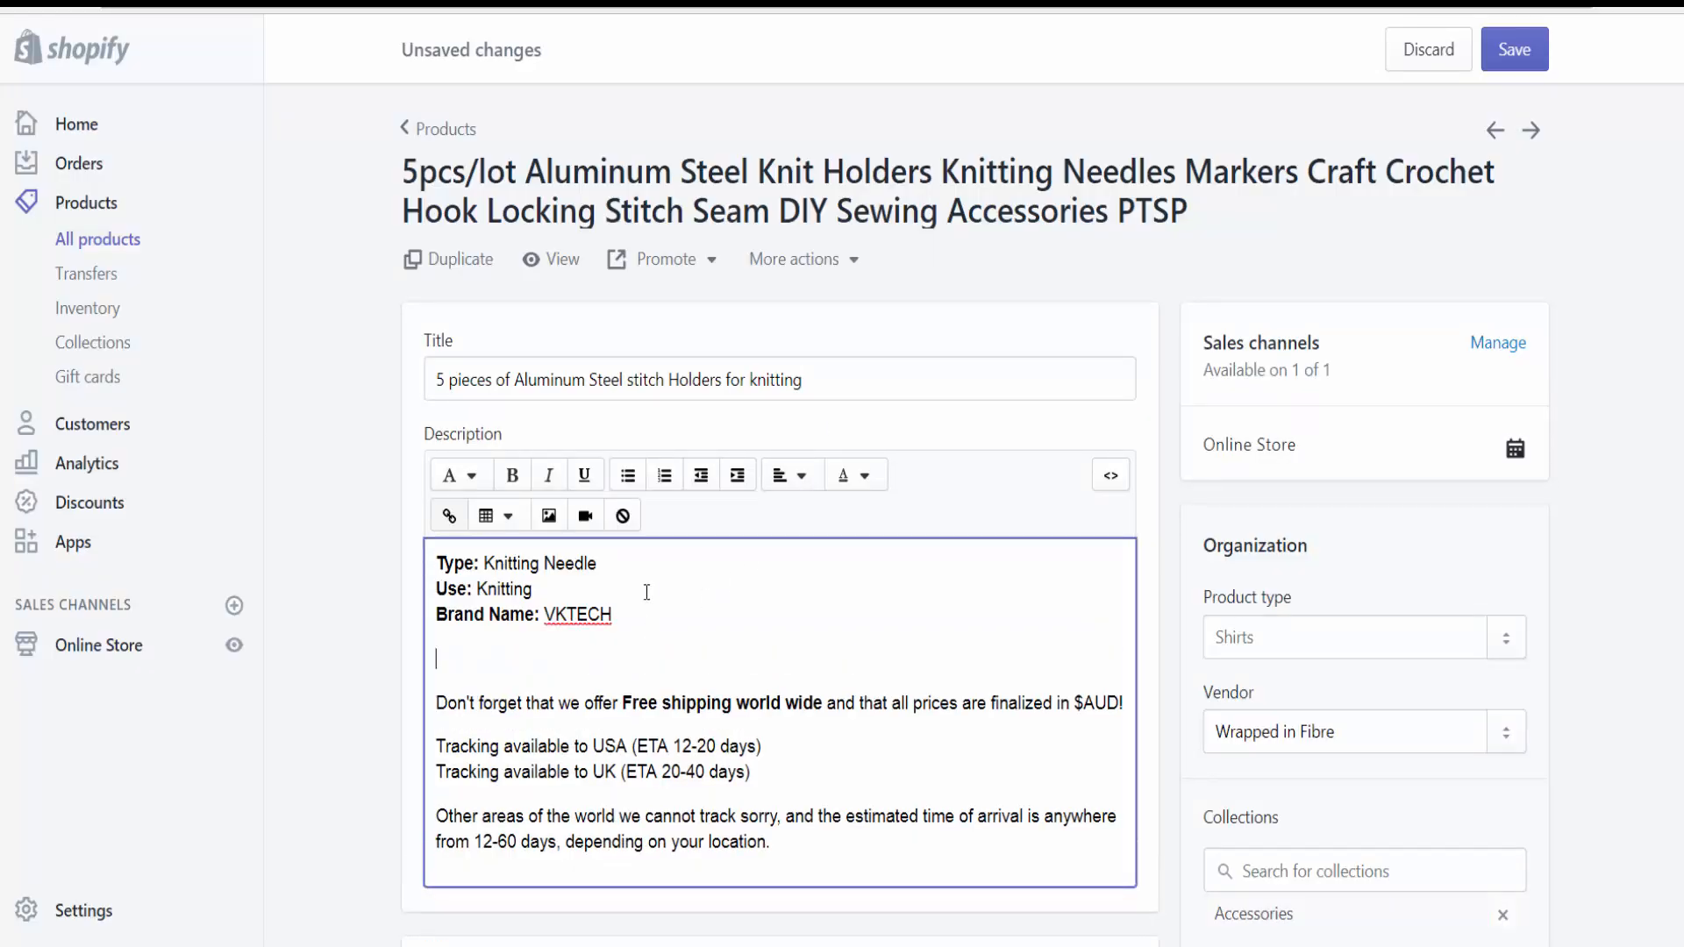
pyautogui.hotkey('ctrl', 'v')
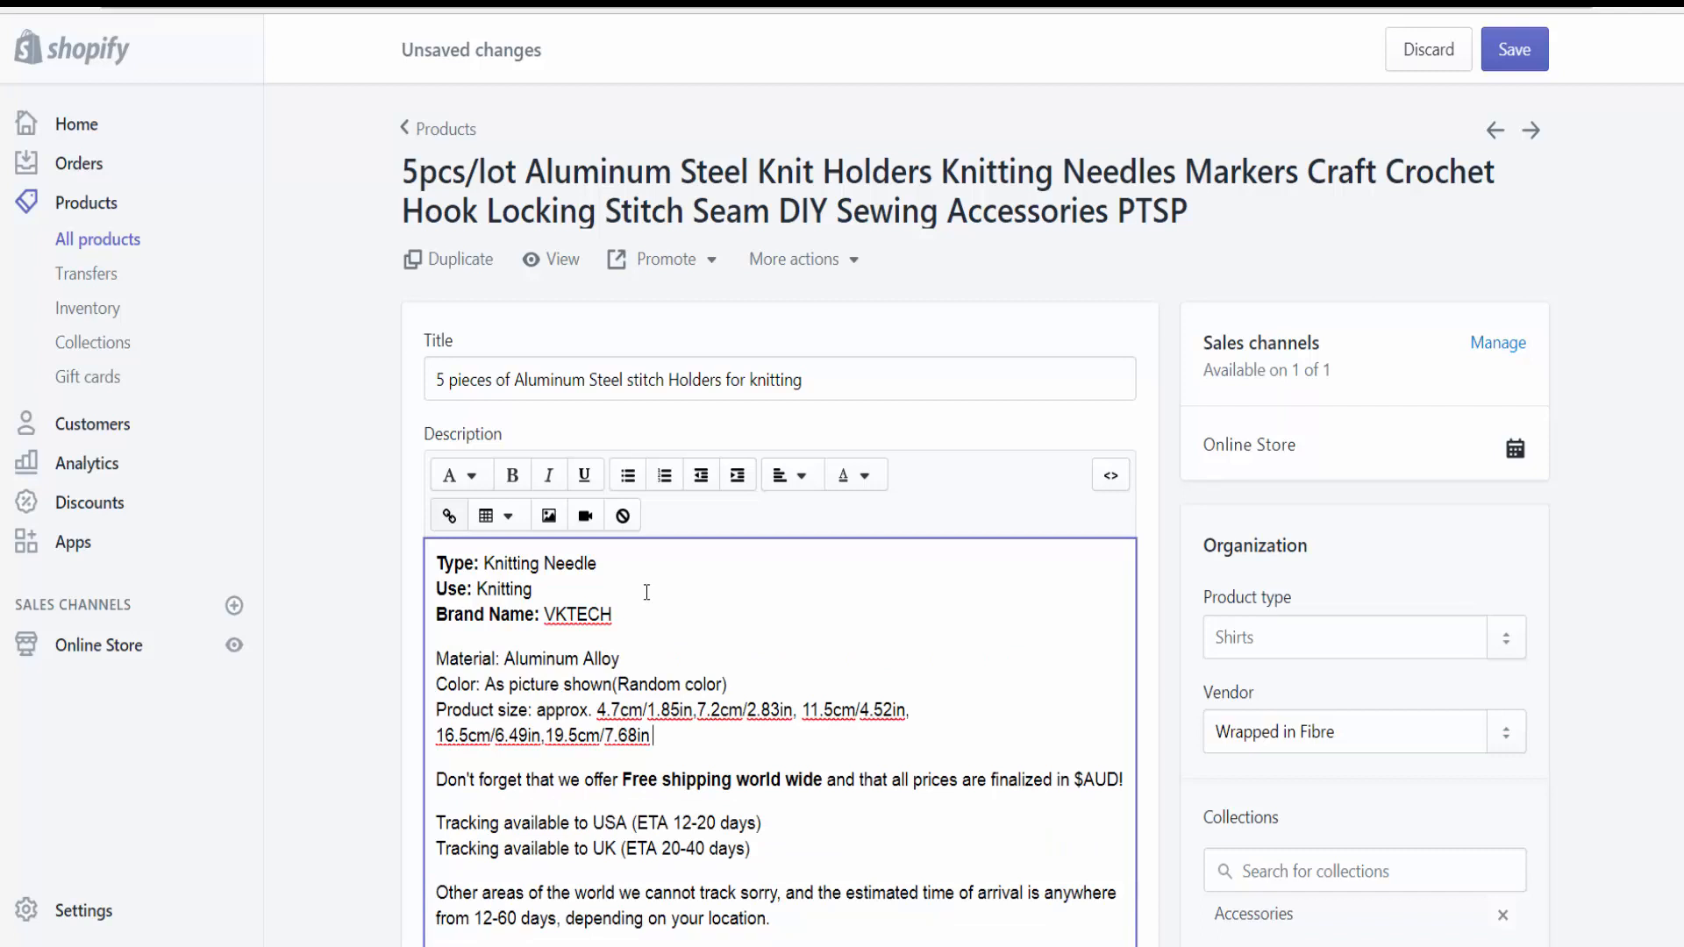
# Step: Insert "different sized" before "Aluminum" in the product title
pyautogui.click(508, 380)
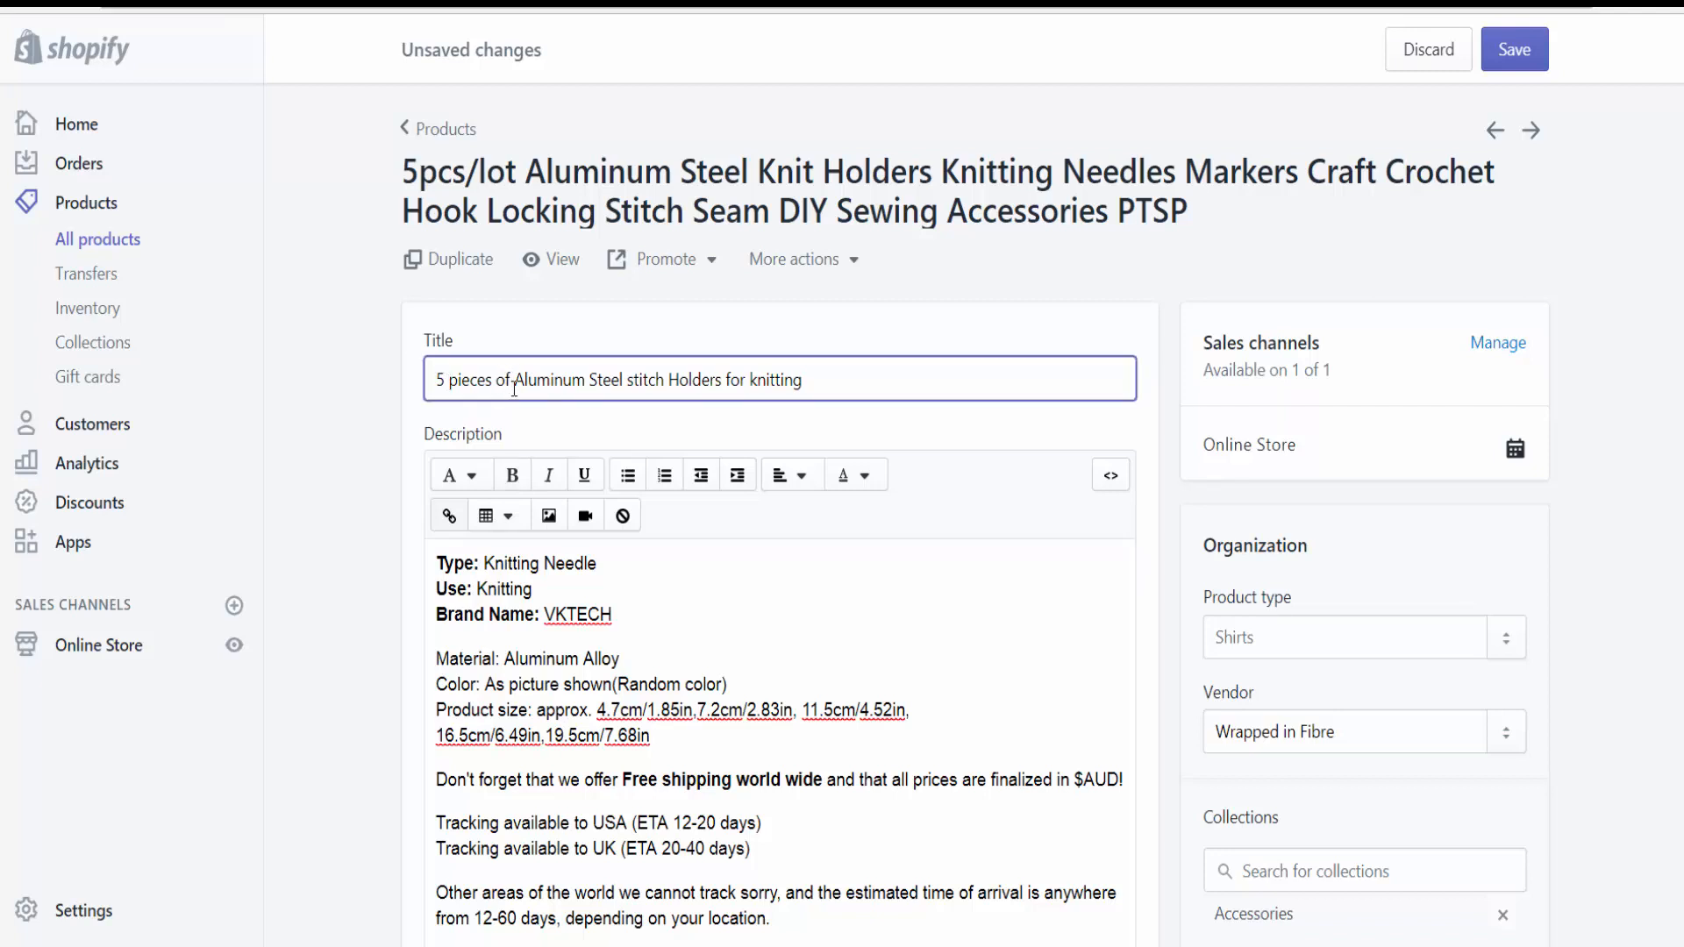
pyautogui.write('different ')
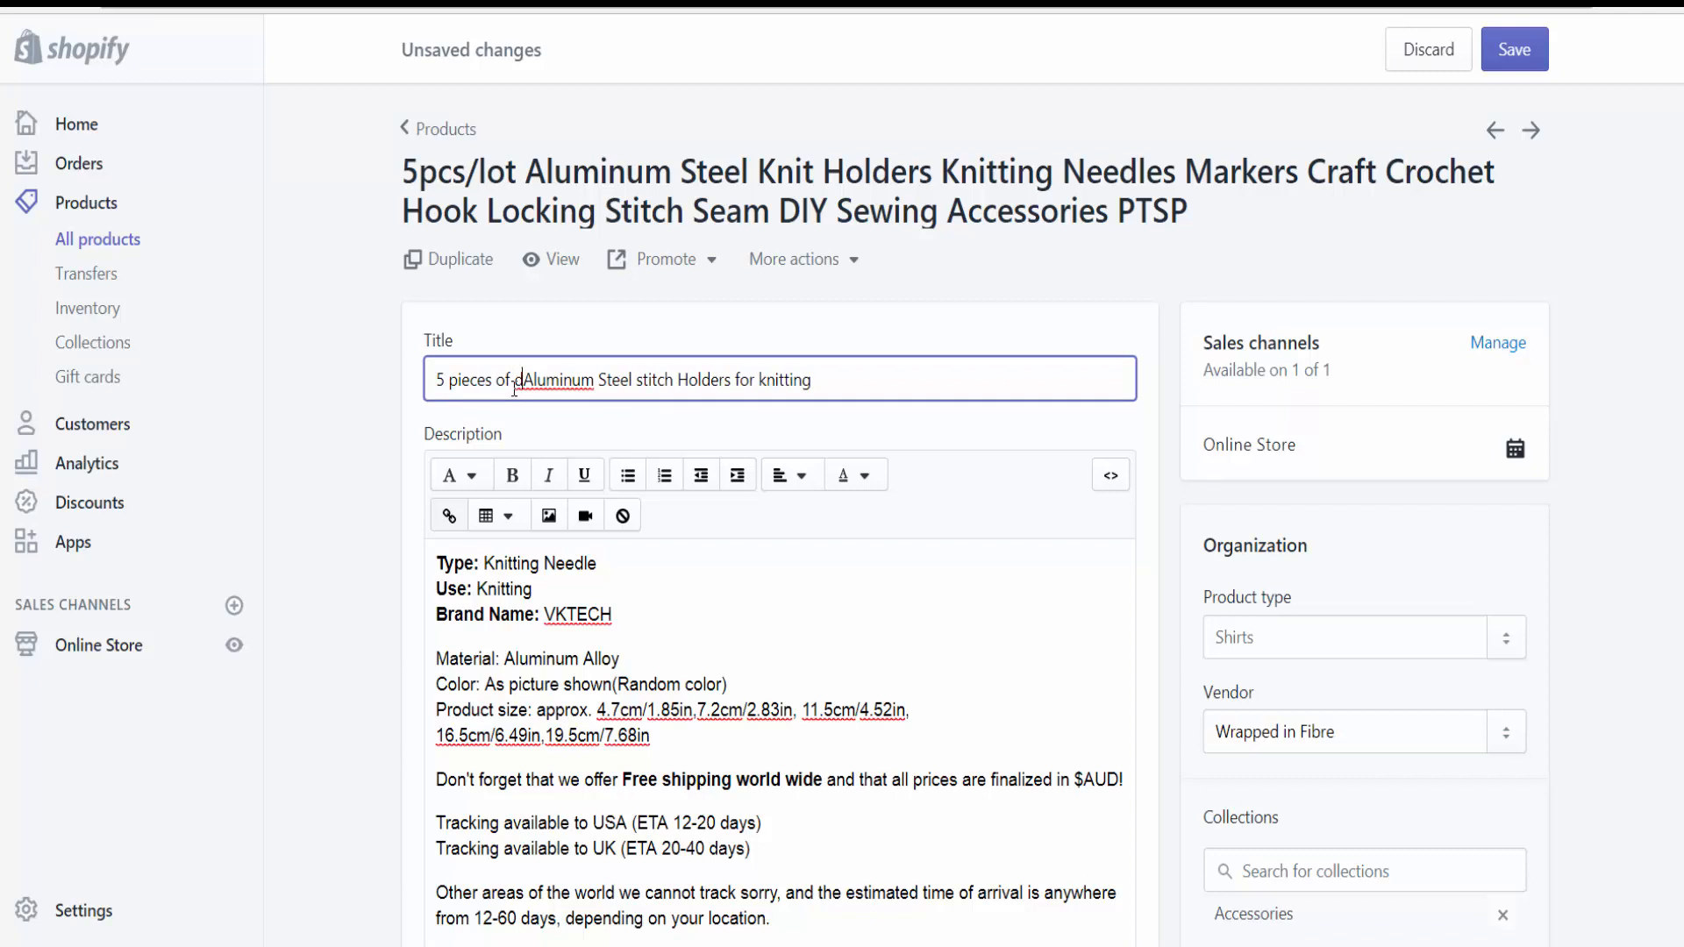
pyautogui.write('sized')
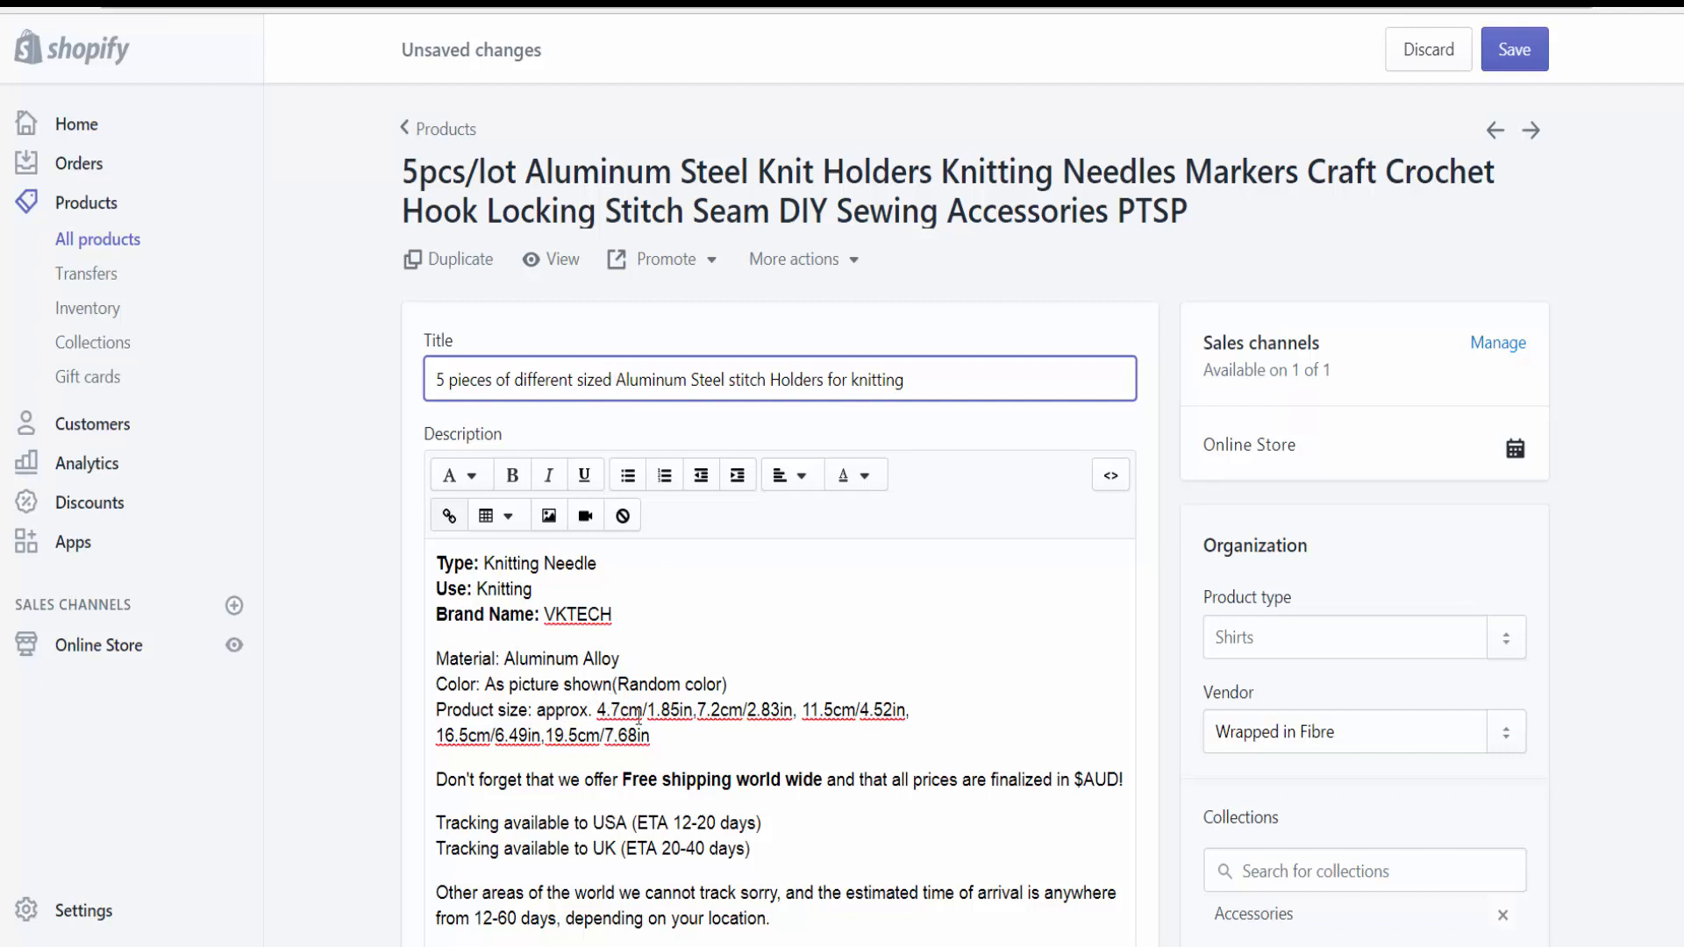
# Step: Add "Knitting Accessory" as the product type
pyautogui.scroll(-1, 685, 667)
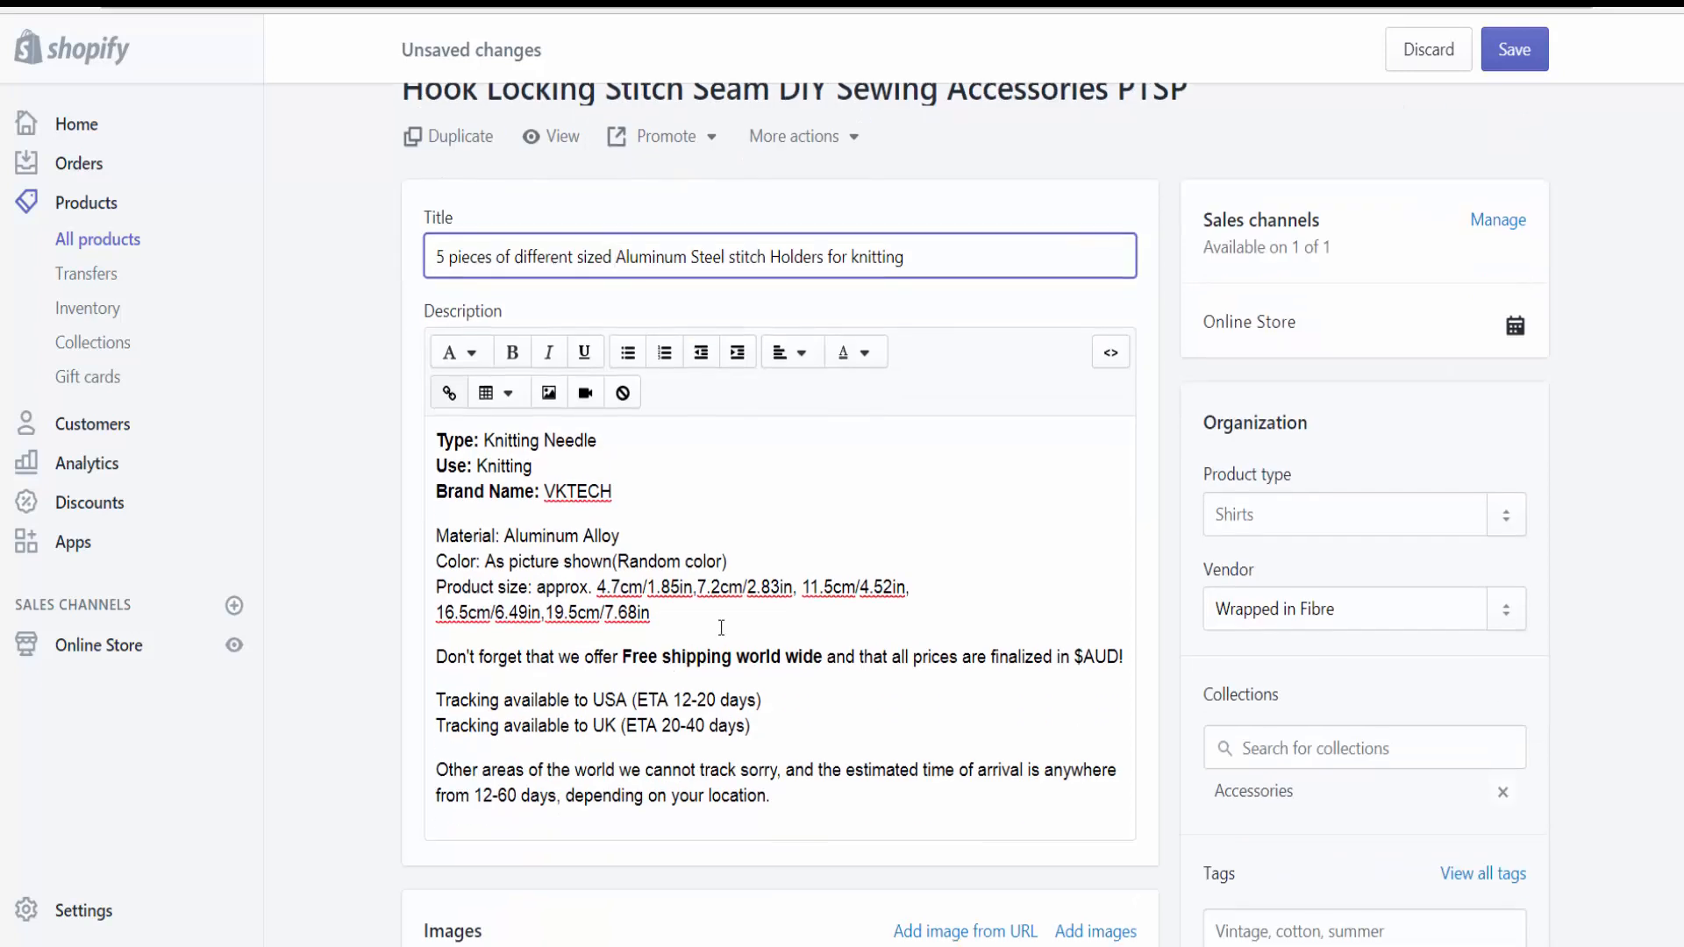
pyautogui.click(1243, 516)
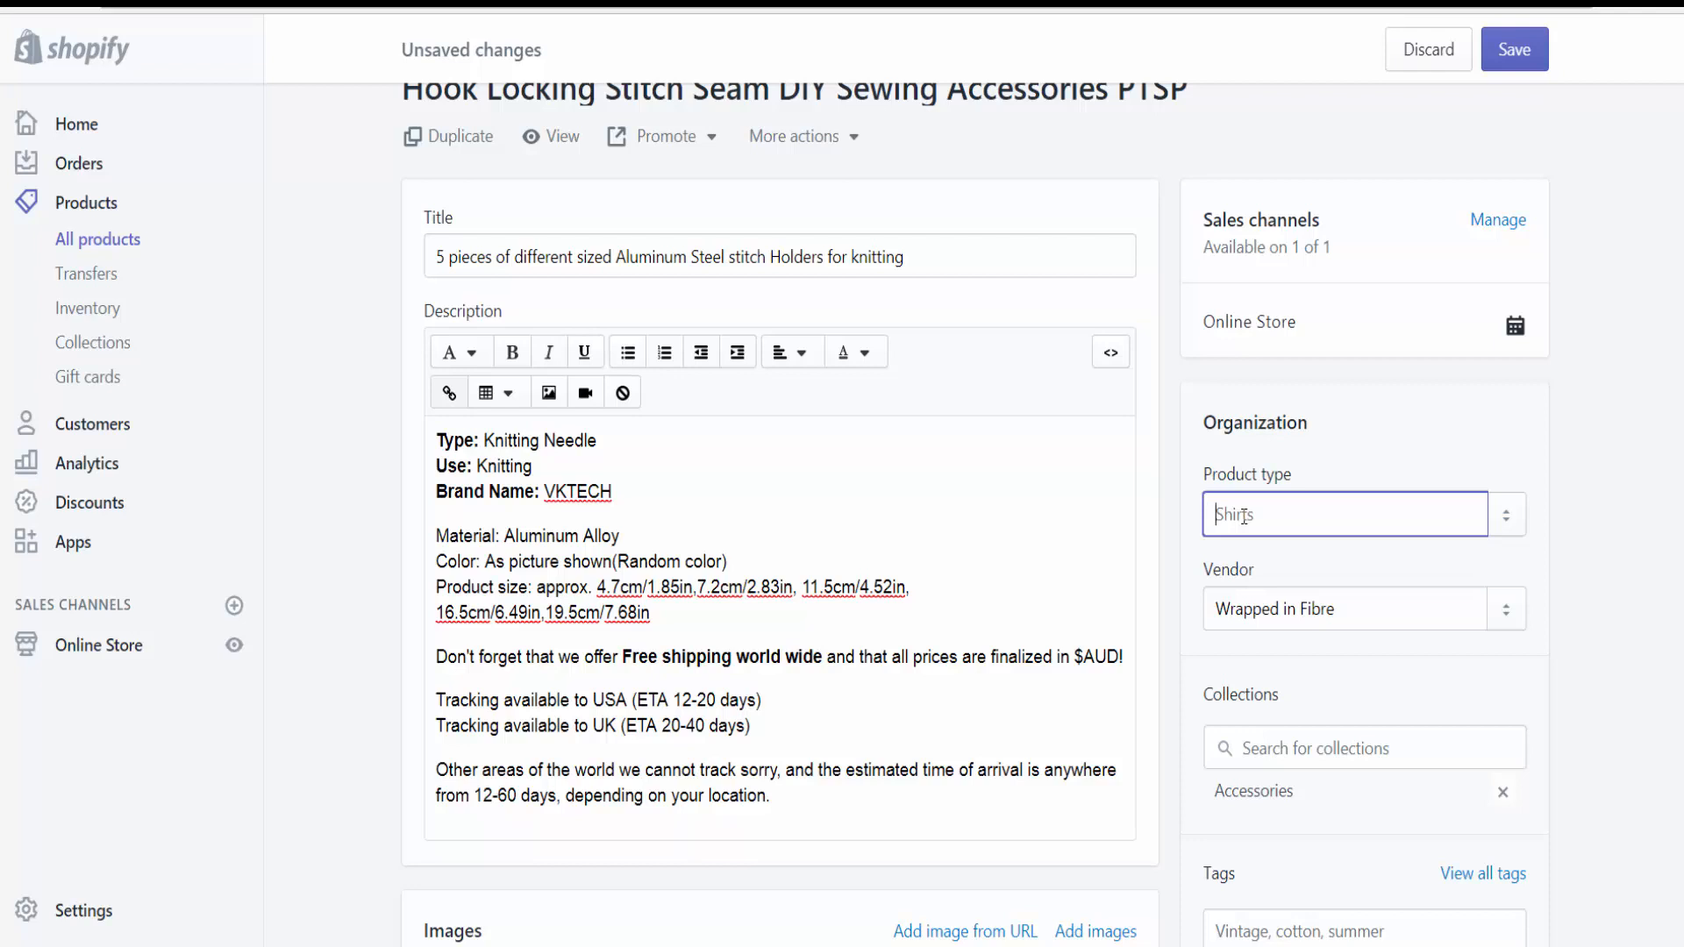
pyautogui.write('Knit')
pyautogui.write('ting Acc')
pyautogui.write('essorie')
pyautogui.press('BackSpace')
pyautogui.press('BackSpace')
pyautogui.write('y')
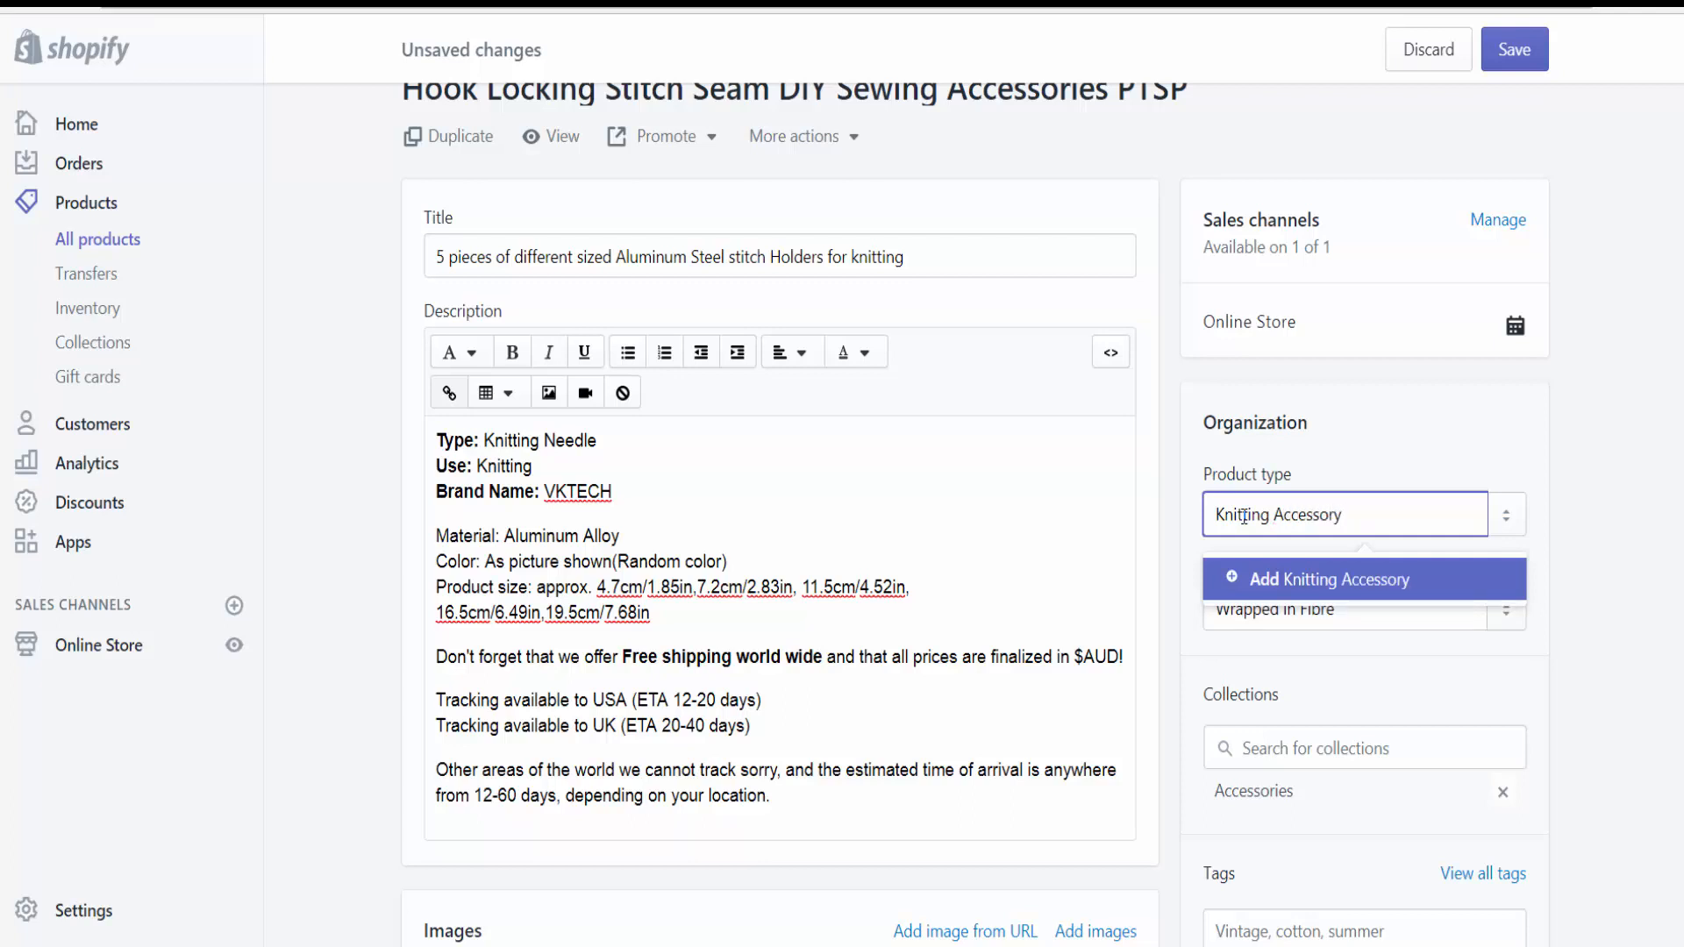
pyautogui.click(1327, 580)
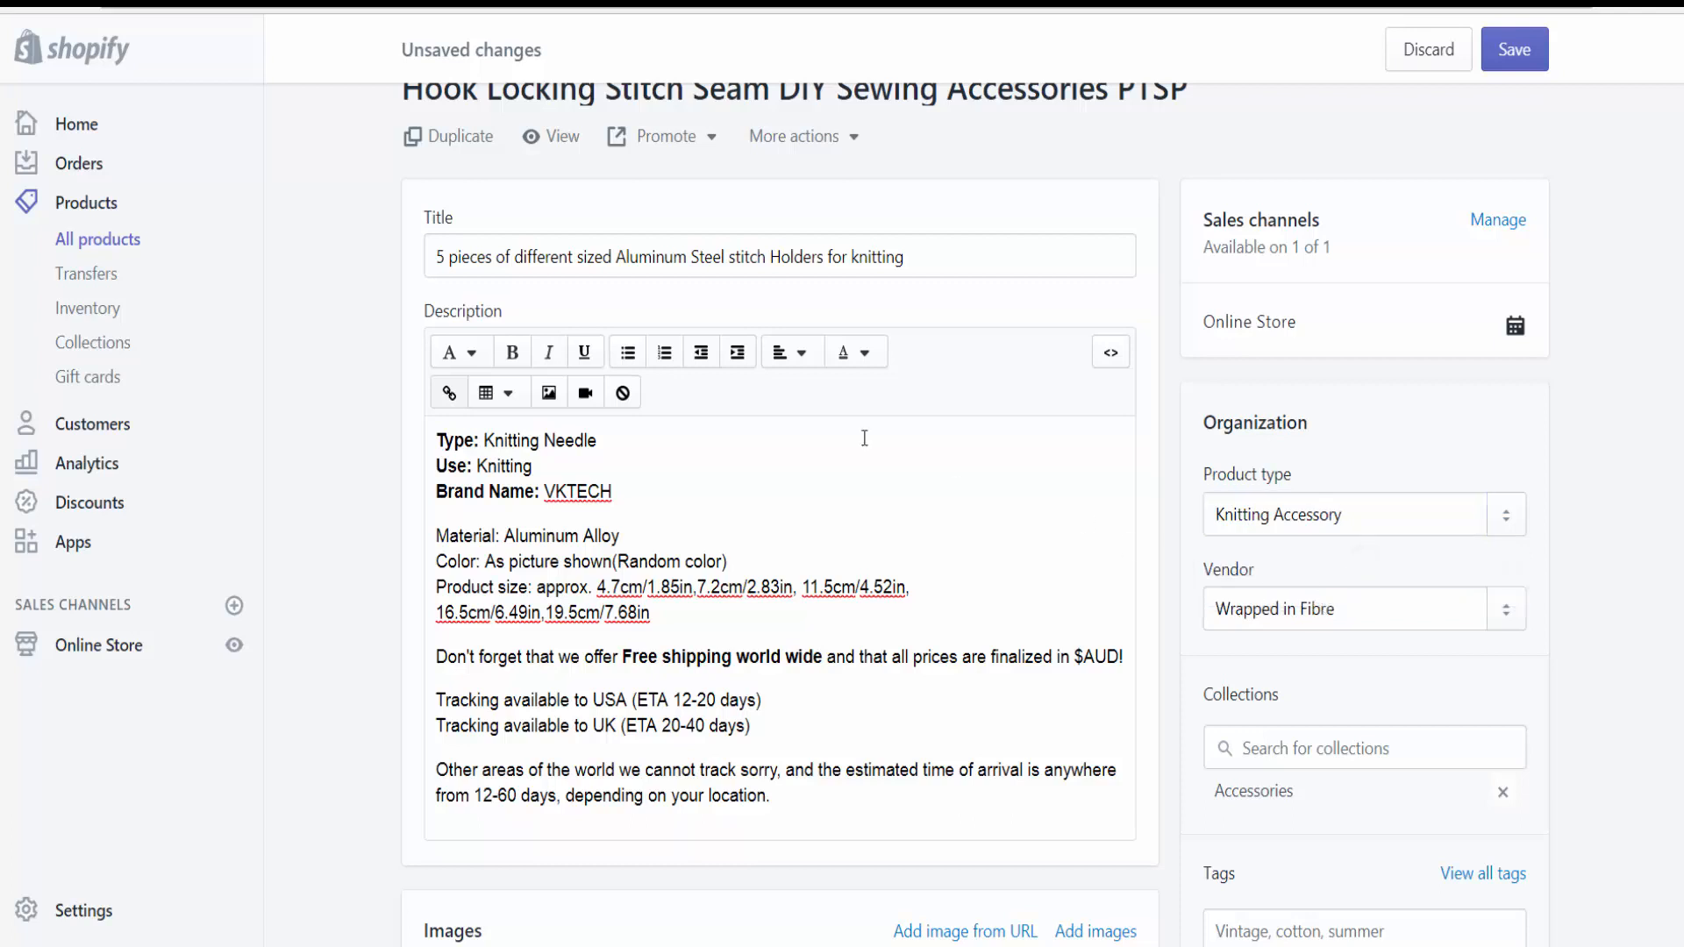
# Step: Start a paragraph below the product sizes with "Here are 5 different sized stitch holders used to hold onto stitches that"
pyautogui.click(689, 606)
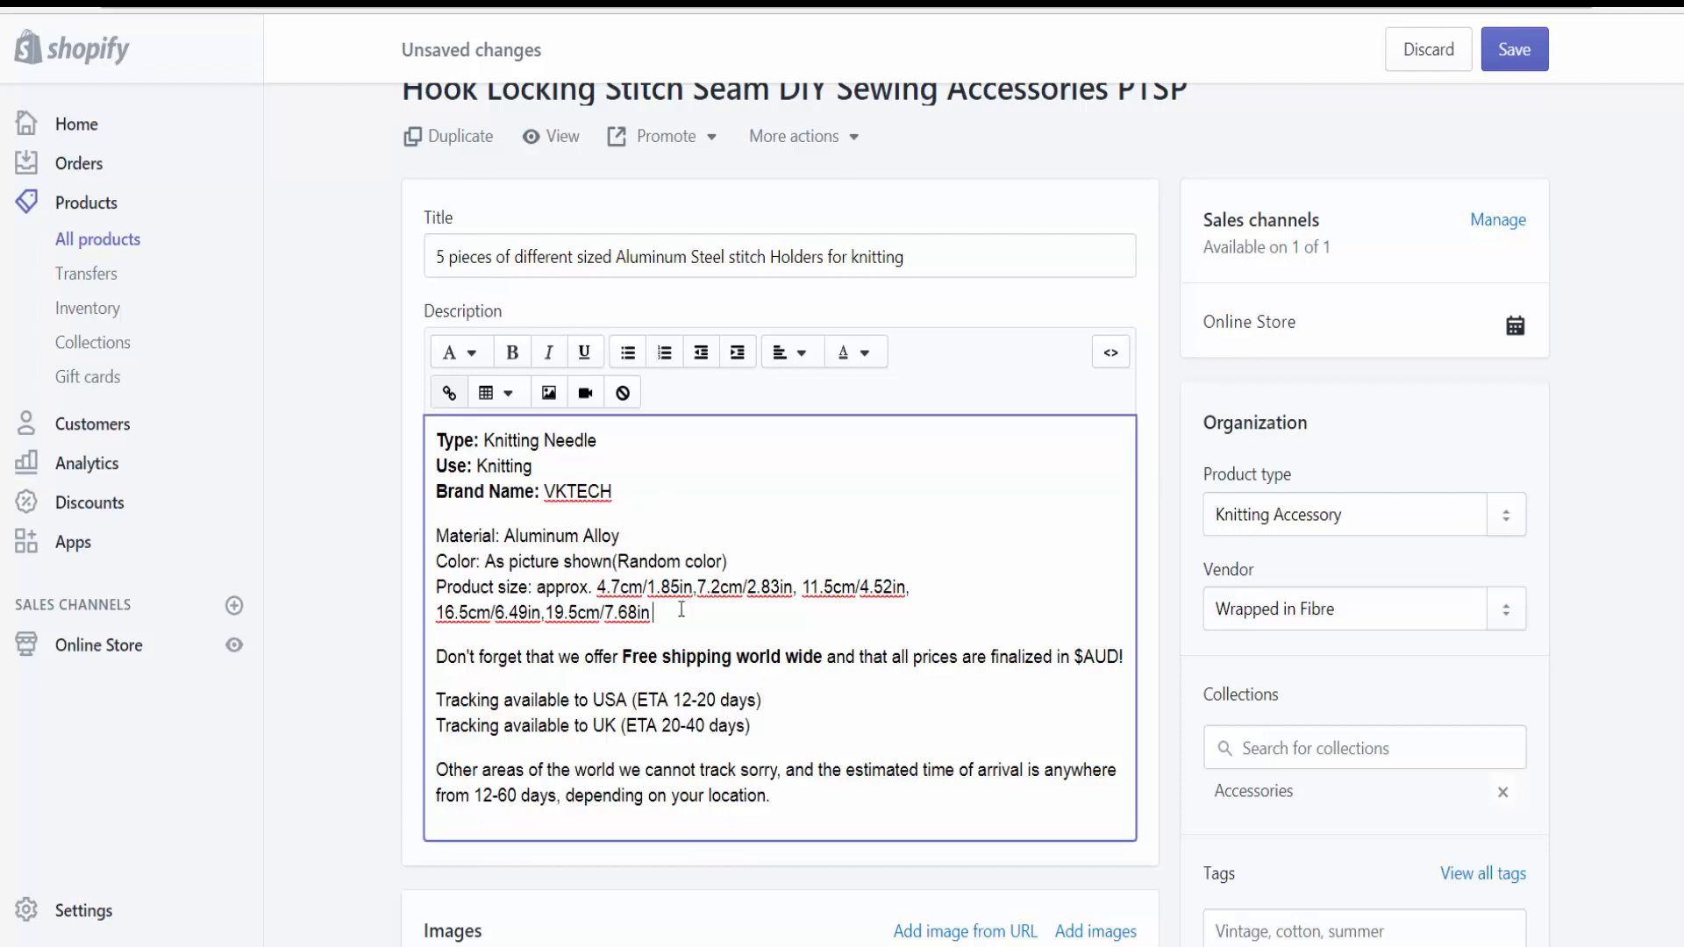
pyautogui.press('Return')
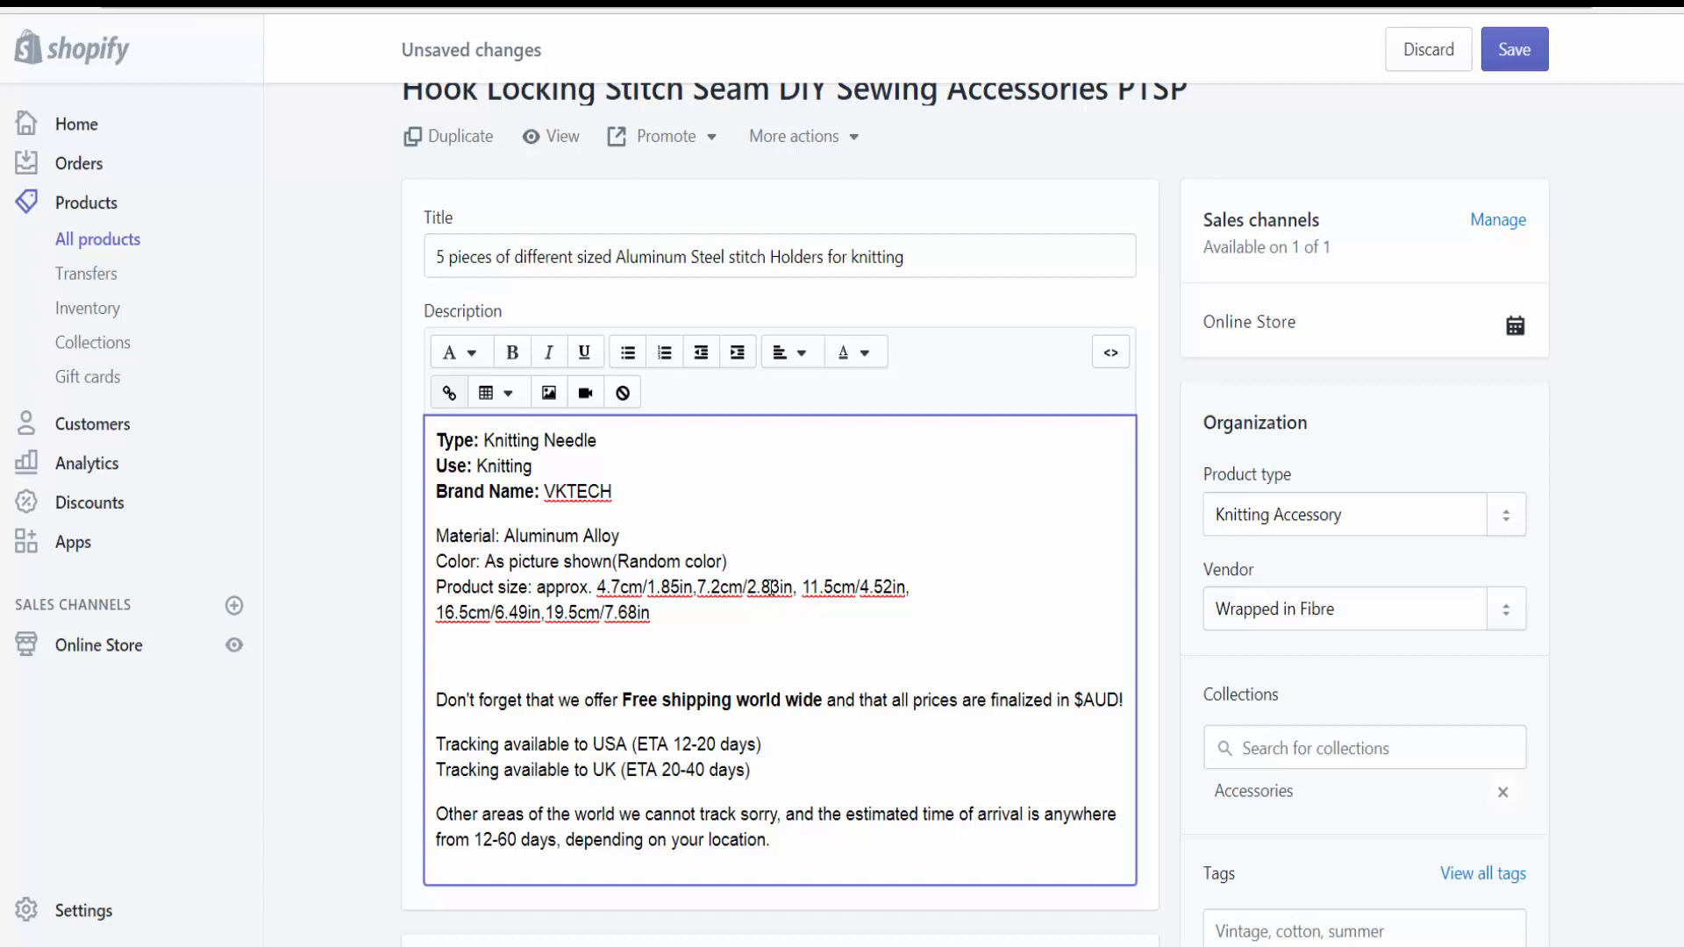
pyautogui.write('Here are 5 different size')
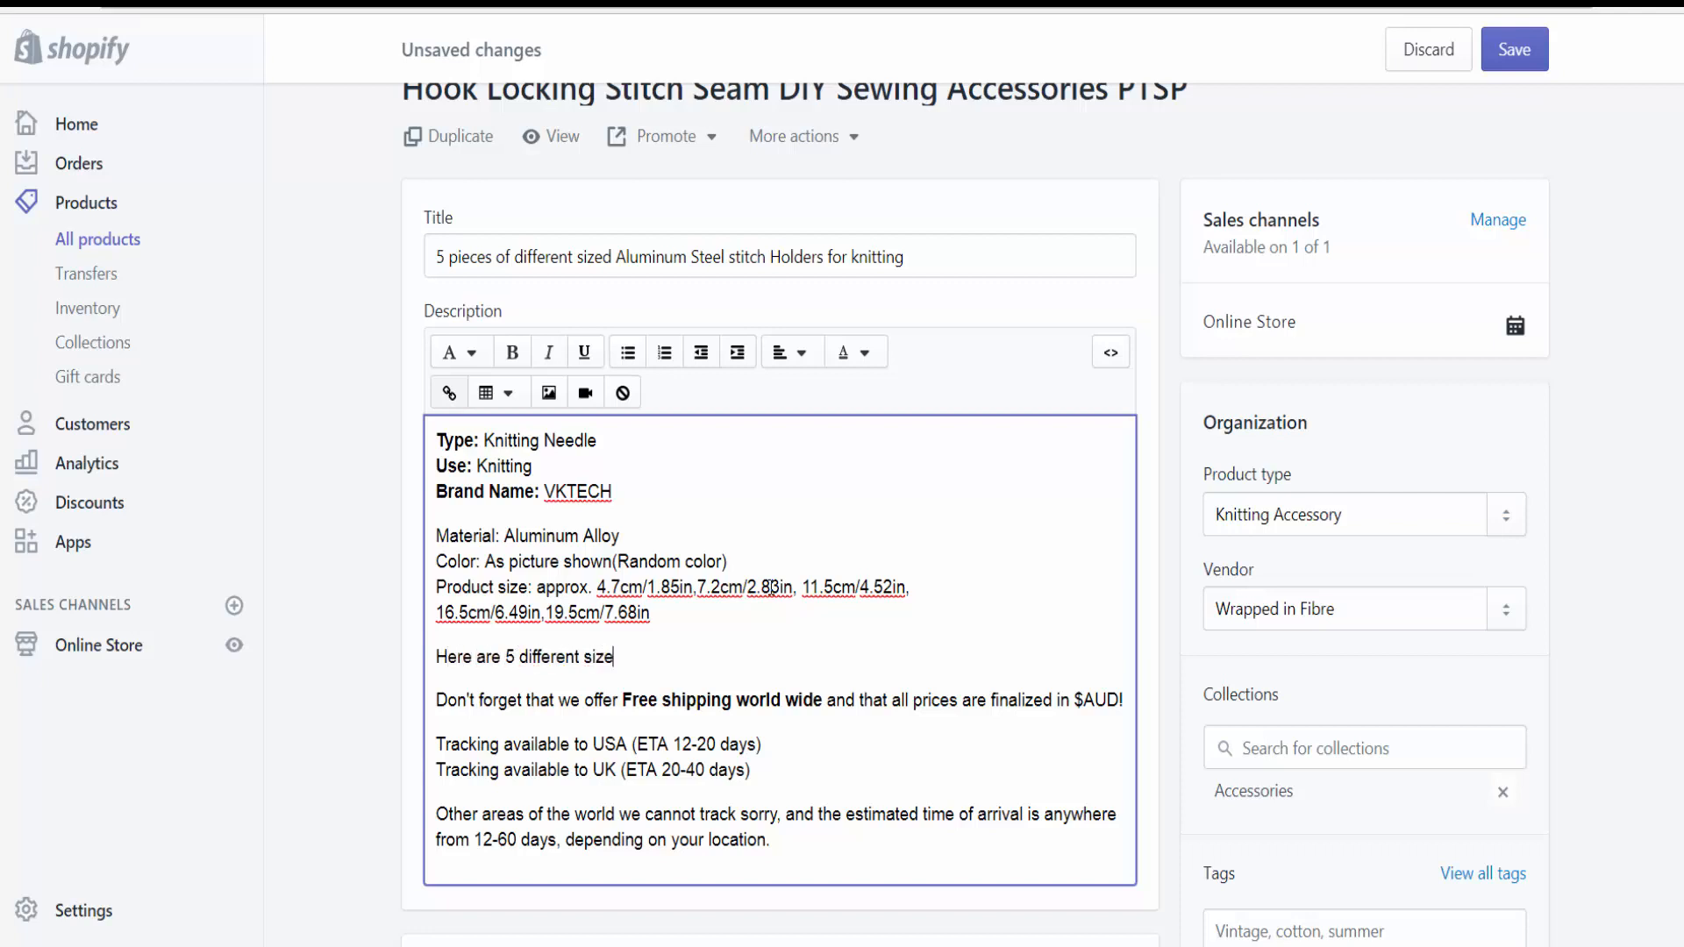
pyautogui.write('d stitch holders used')
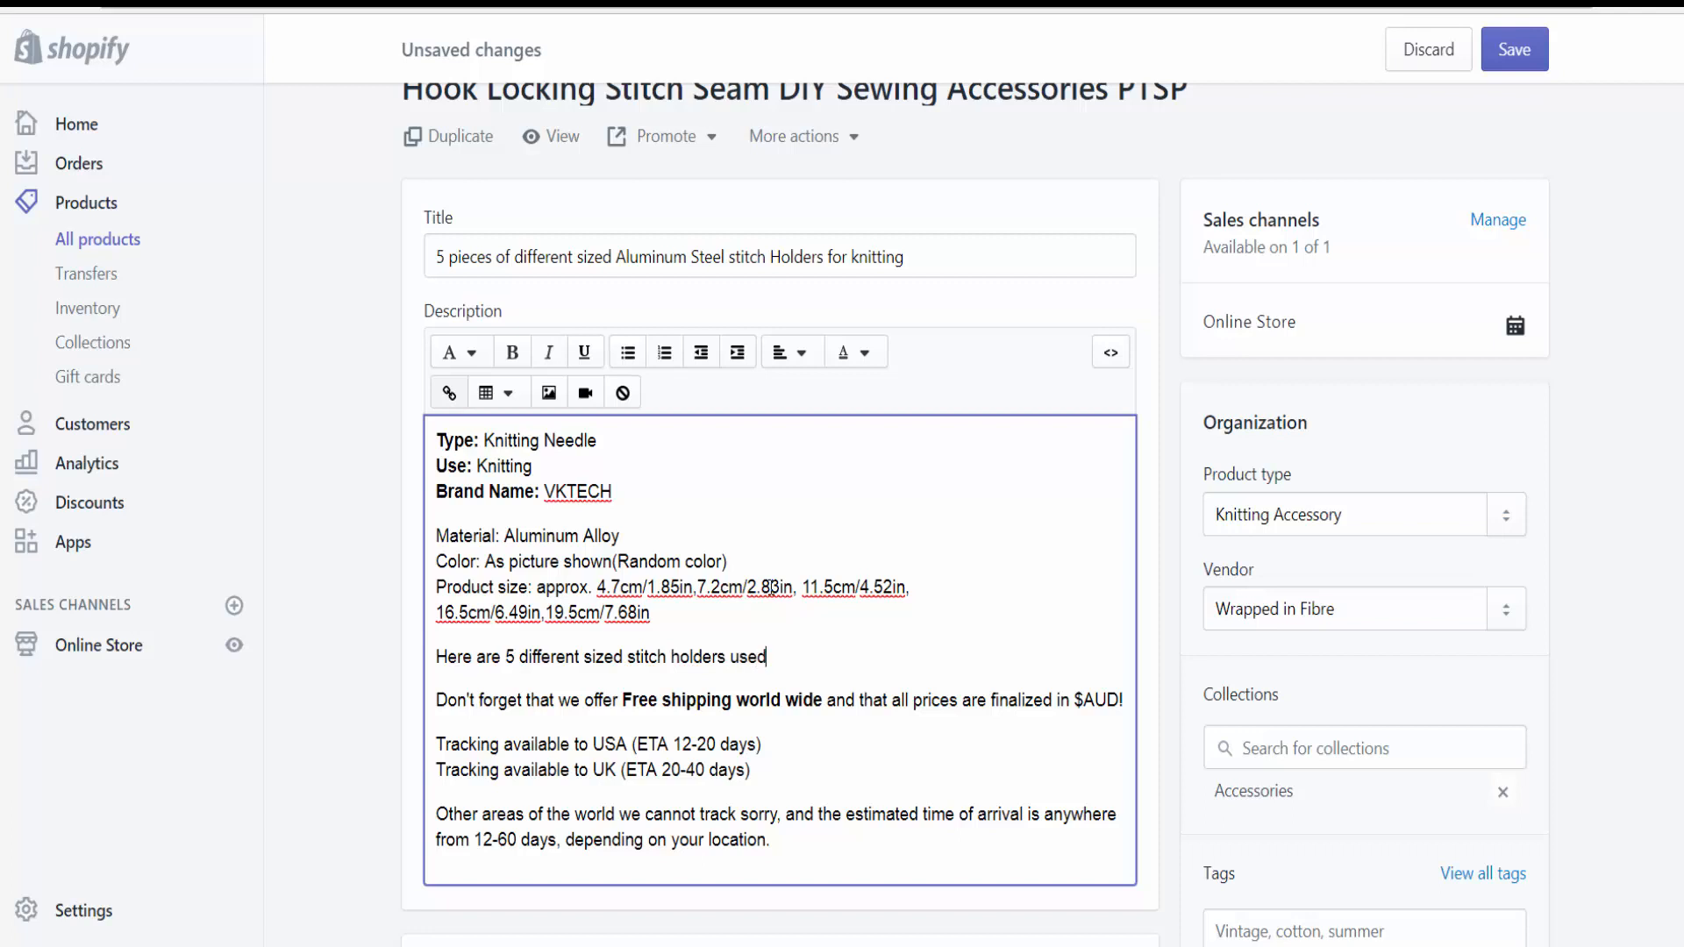
pyautogui.write(' to mark')
pyautogui.press('BackSpace')
pyautogui.press('BackSpace')
pyautogui.press('BackSpace')
pyautogui.press('BackSpace')
pyautogui.write('hold onto stitches that')
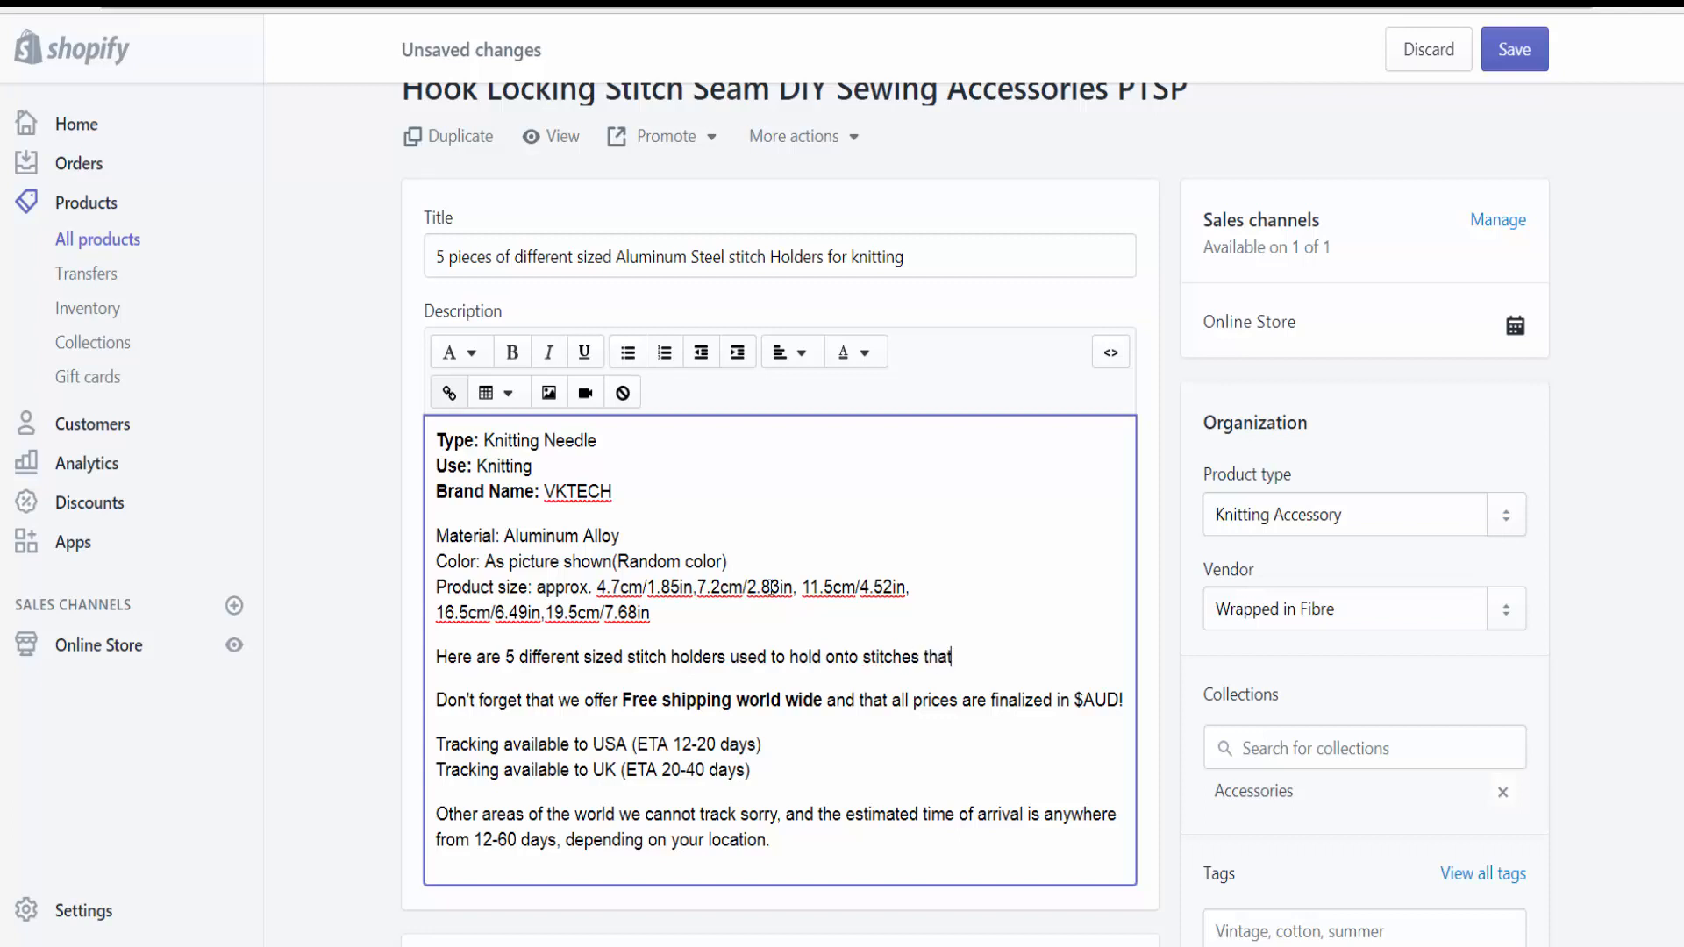
# Step: Continue the paragraph with "you don't want to cast off on, so you can back later and re-knit them. Made of a sturdy al"
pyautogui.write(" you don't want to cast ")
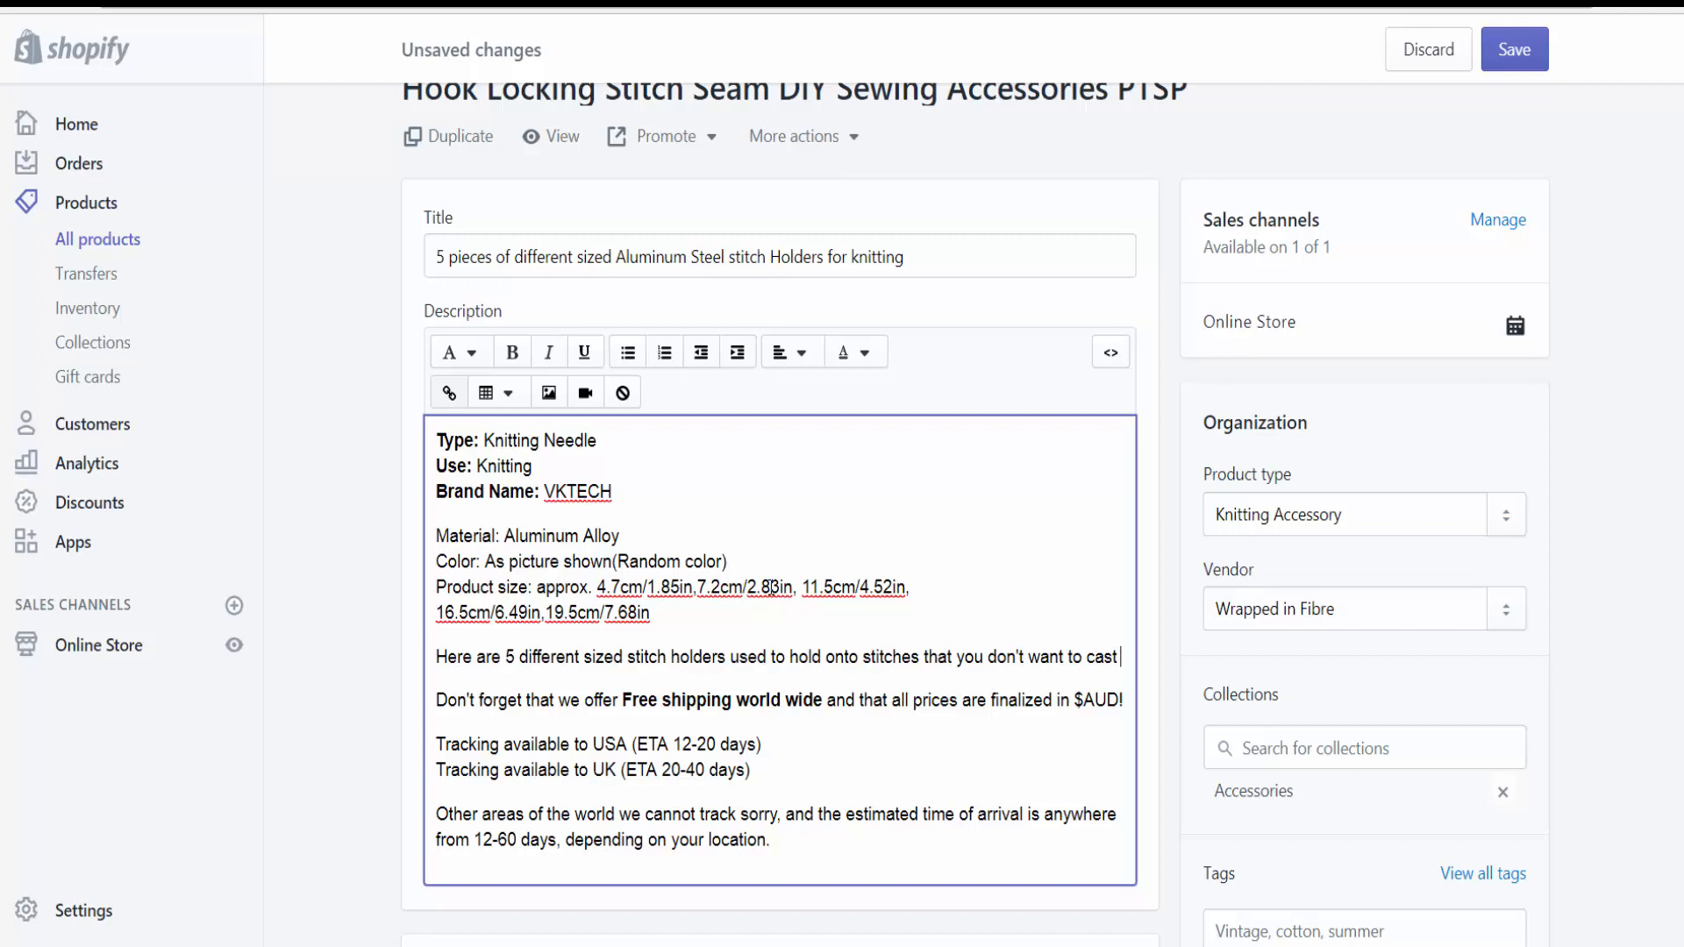
pyautogui.write('off on, so you can back later and')
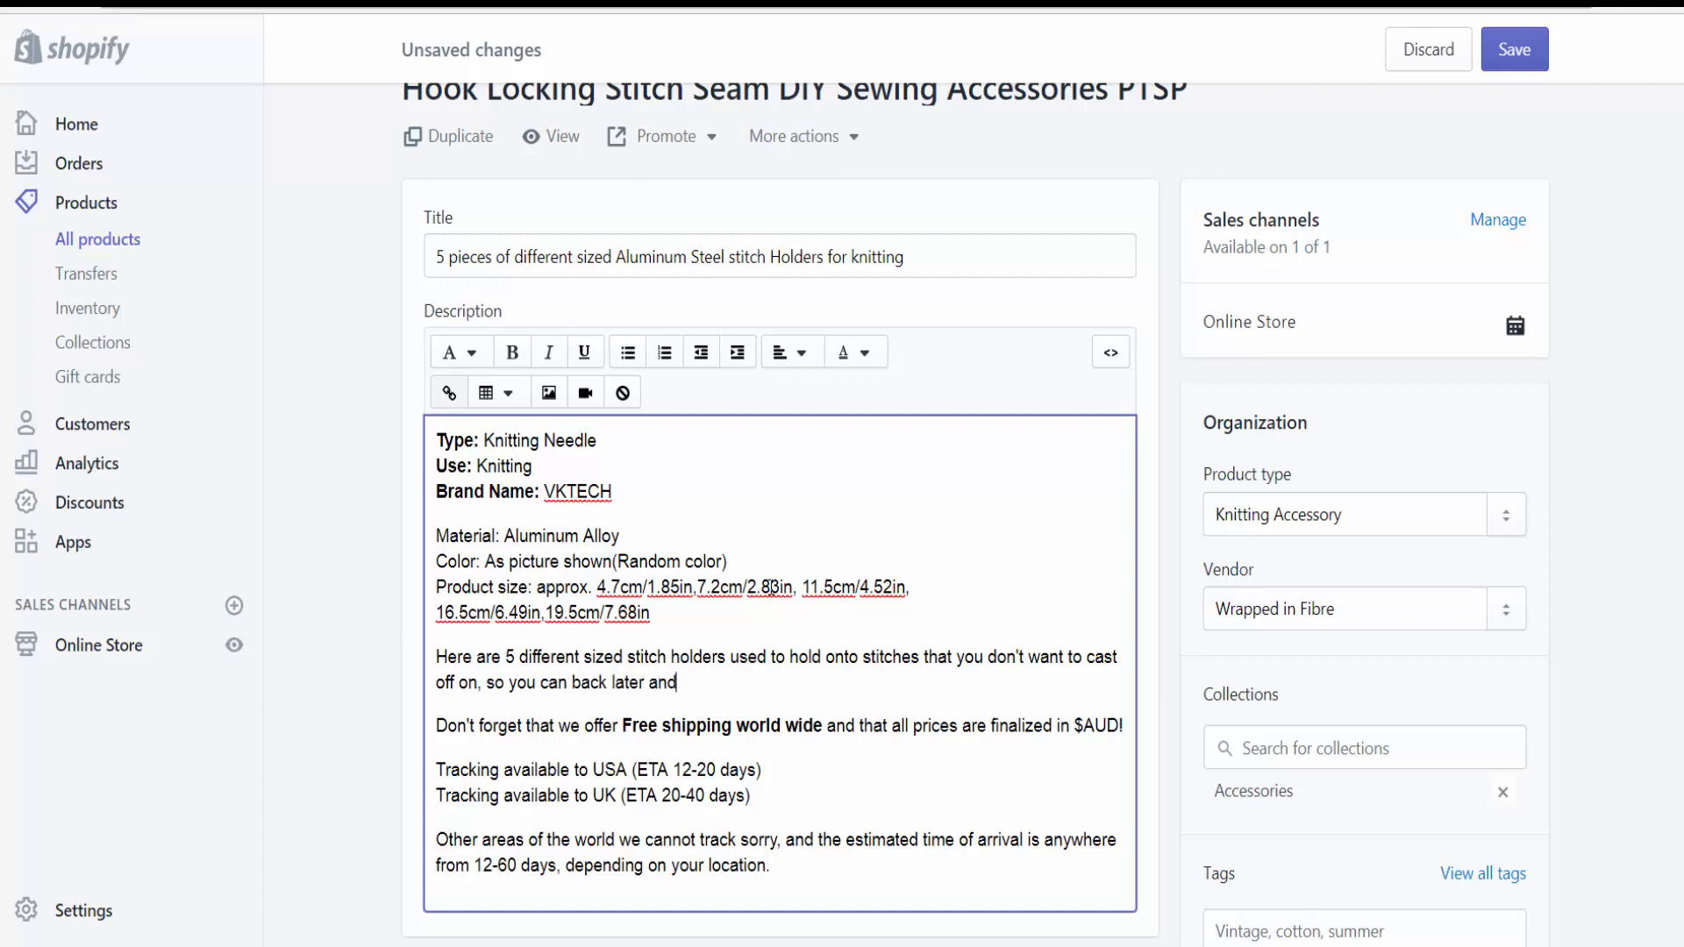
pyautogui.write(' re-knit them. Made of a sturdy al')
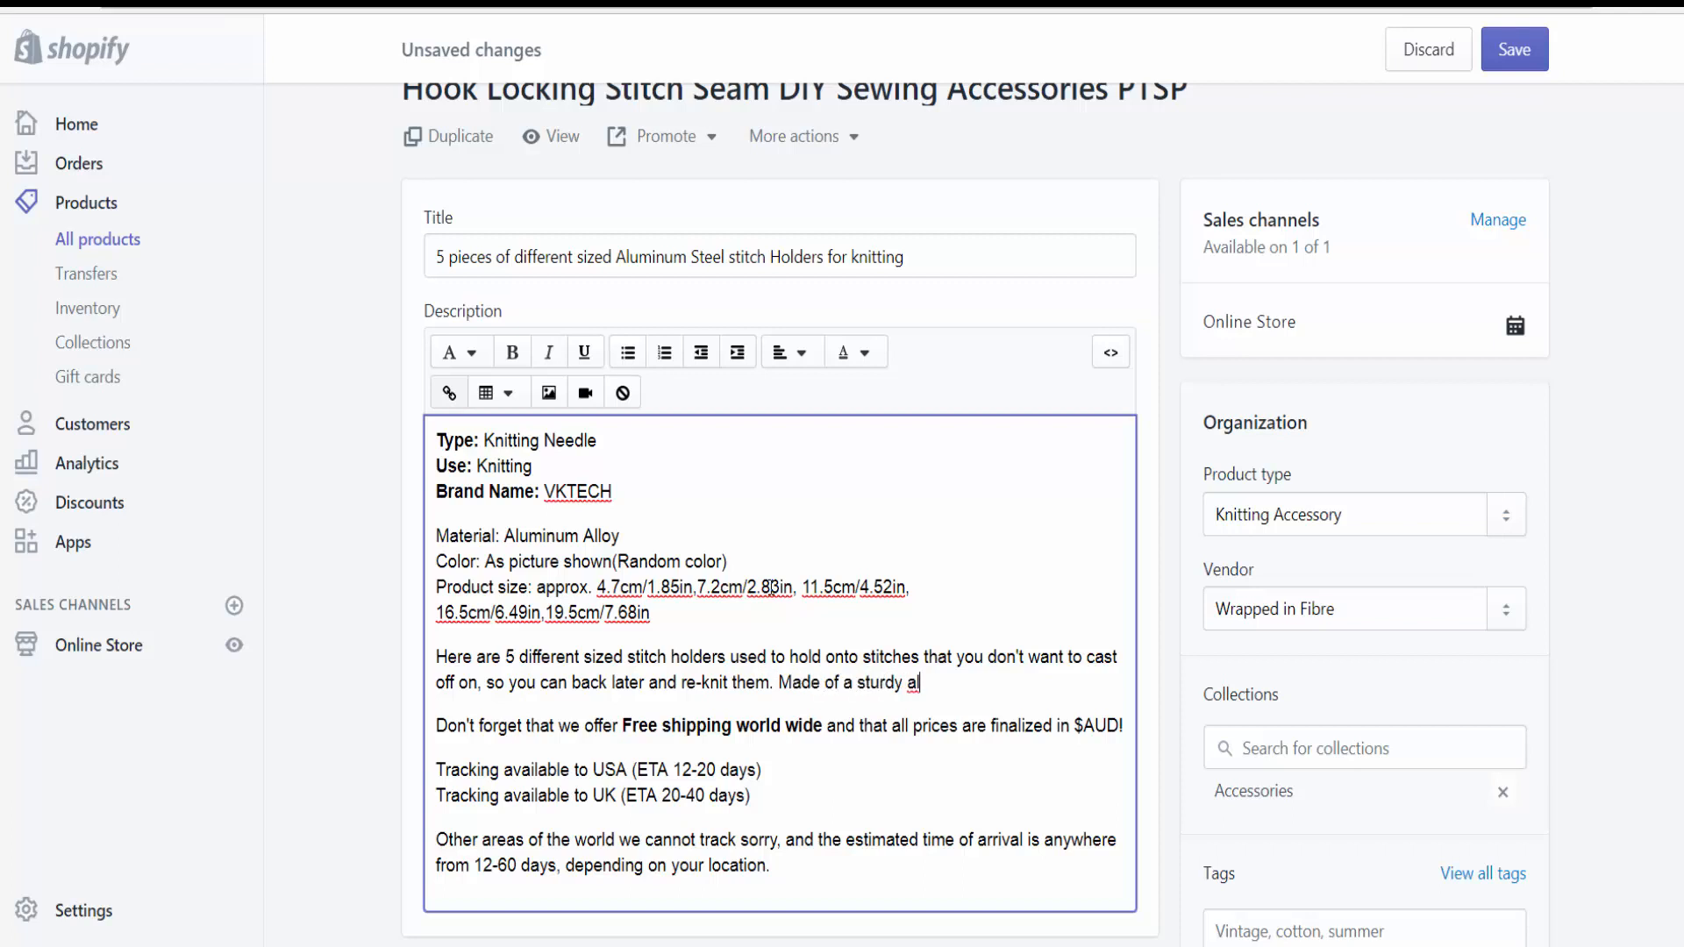
# Step: Finish the description paragraph with "aluminum alloy they come in different colours and also different sizes, to hold different amounts of stitches."
pyautogui.write('uminum alloy')
pyautogui.write('they come in ')
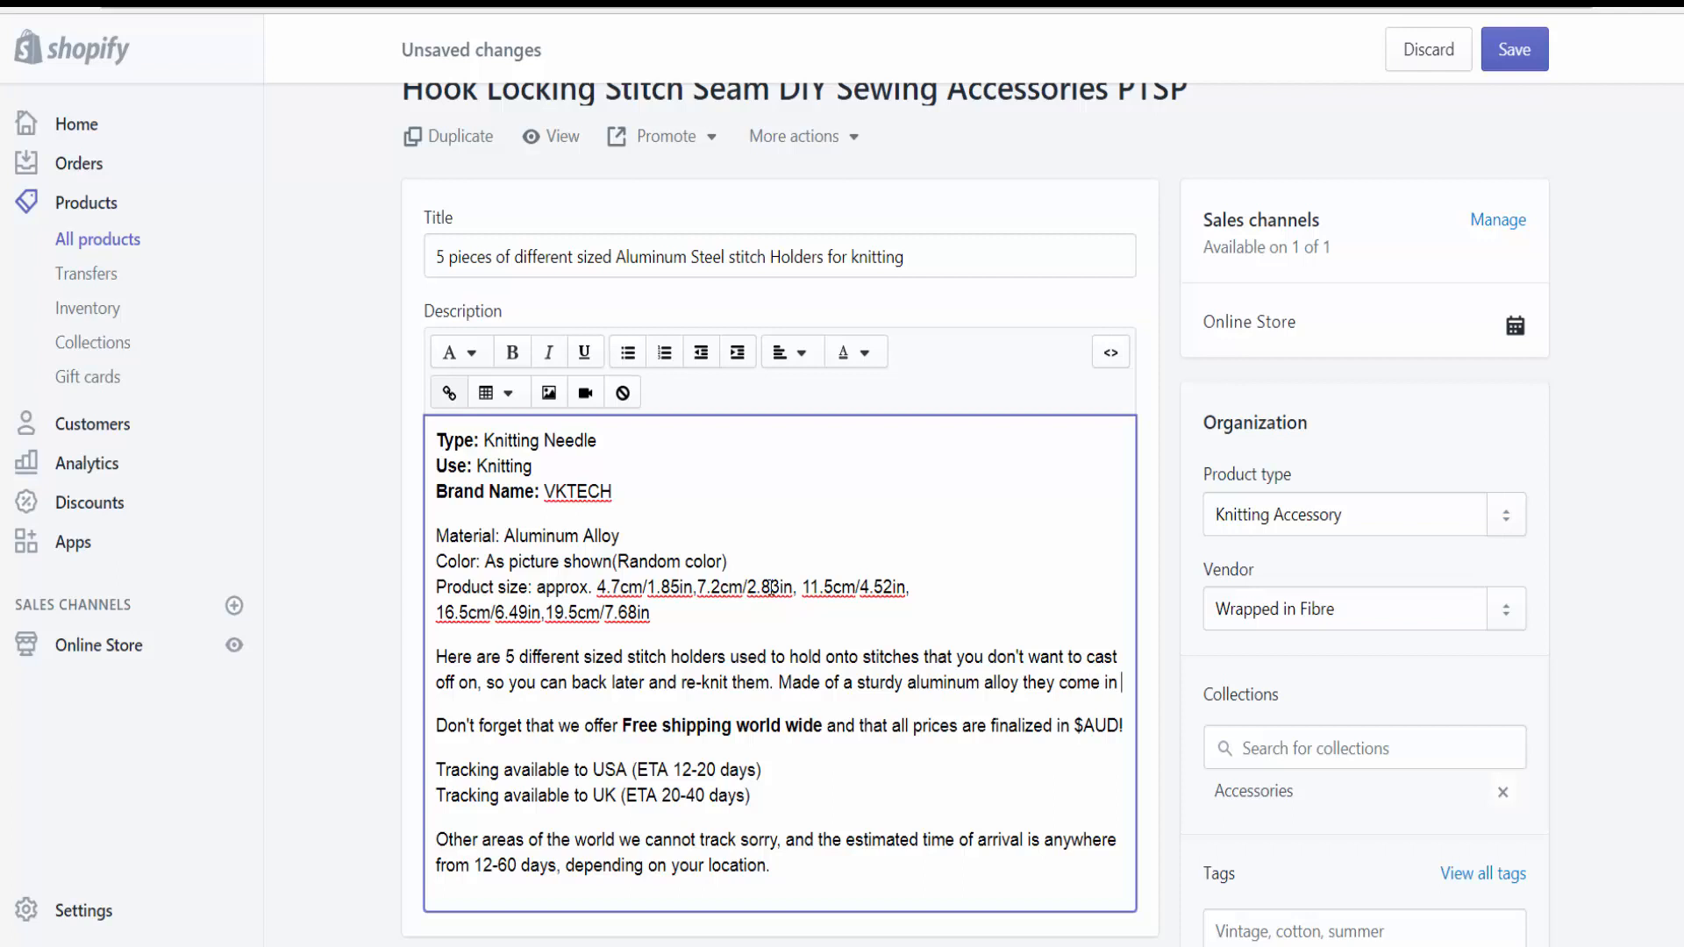
pyautogui.write('different colours and ')
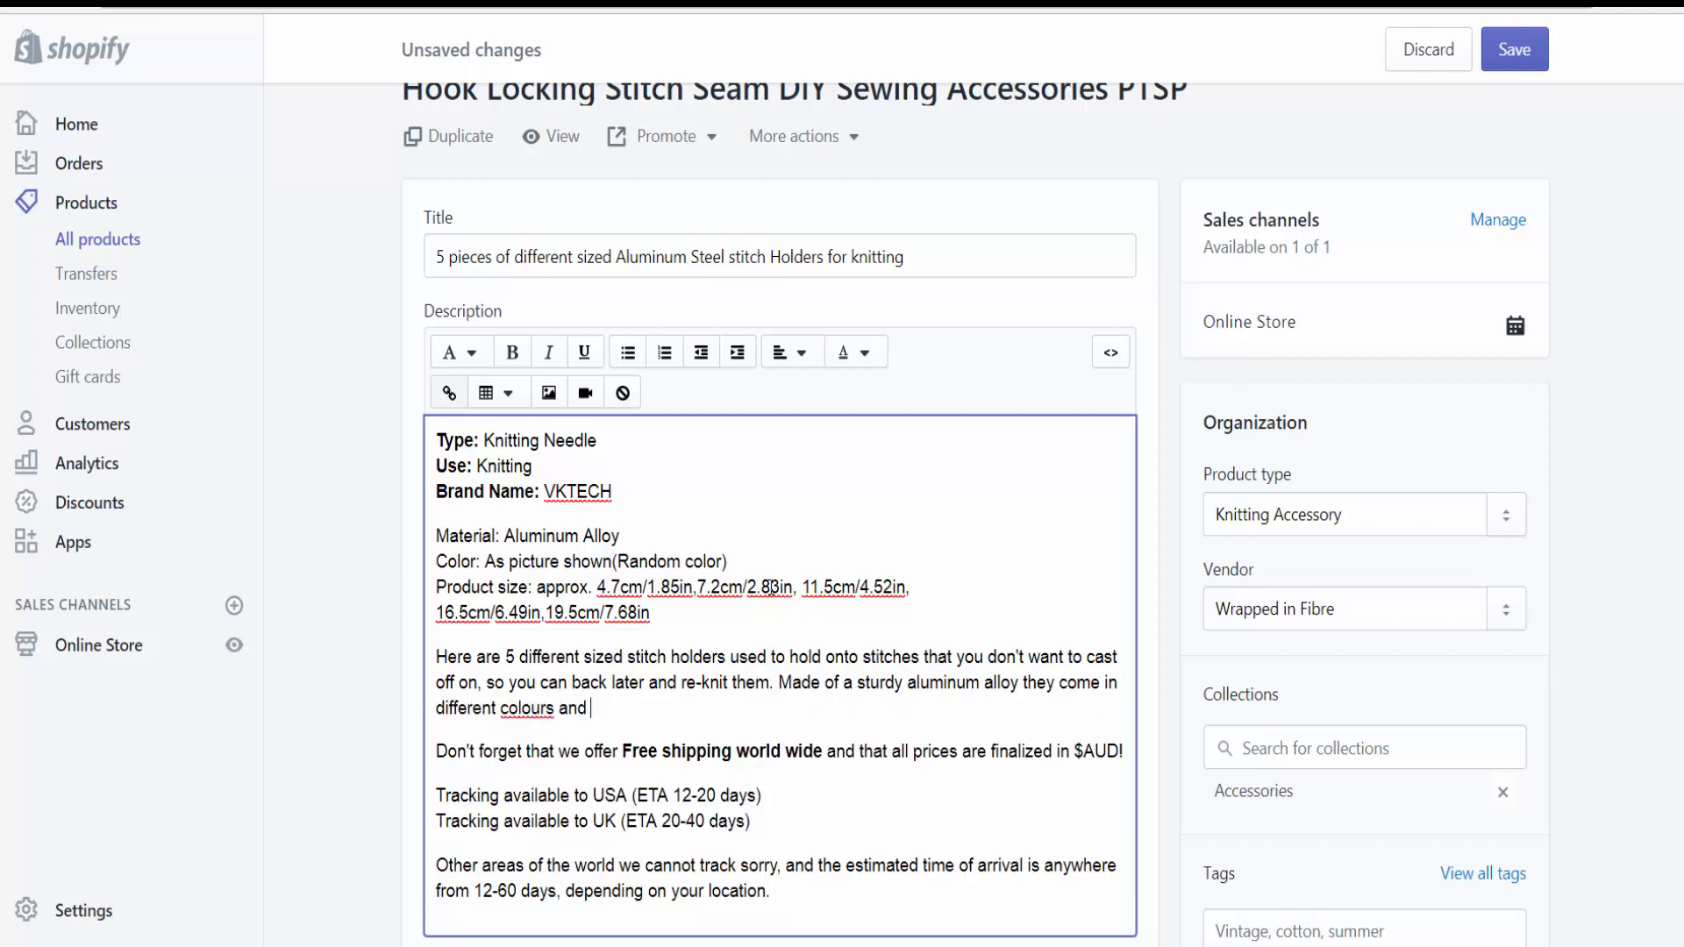
pyautogui.write('also different size')
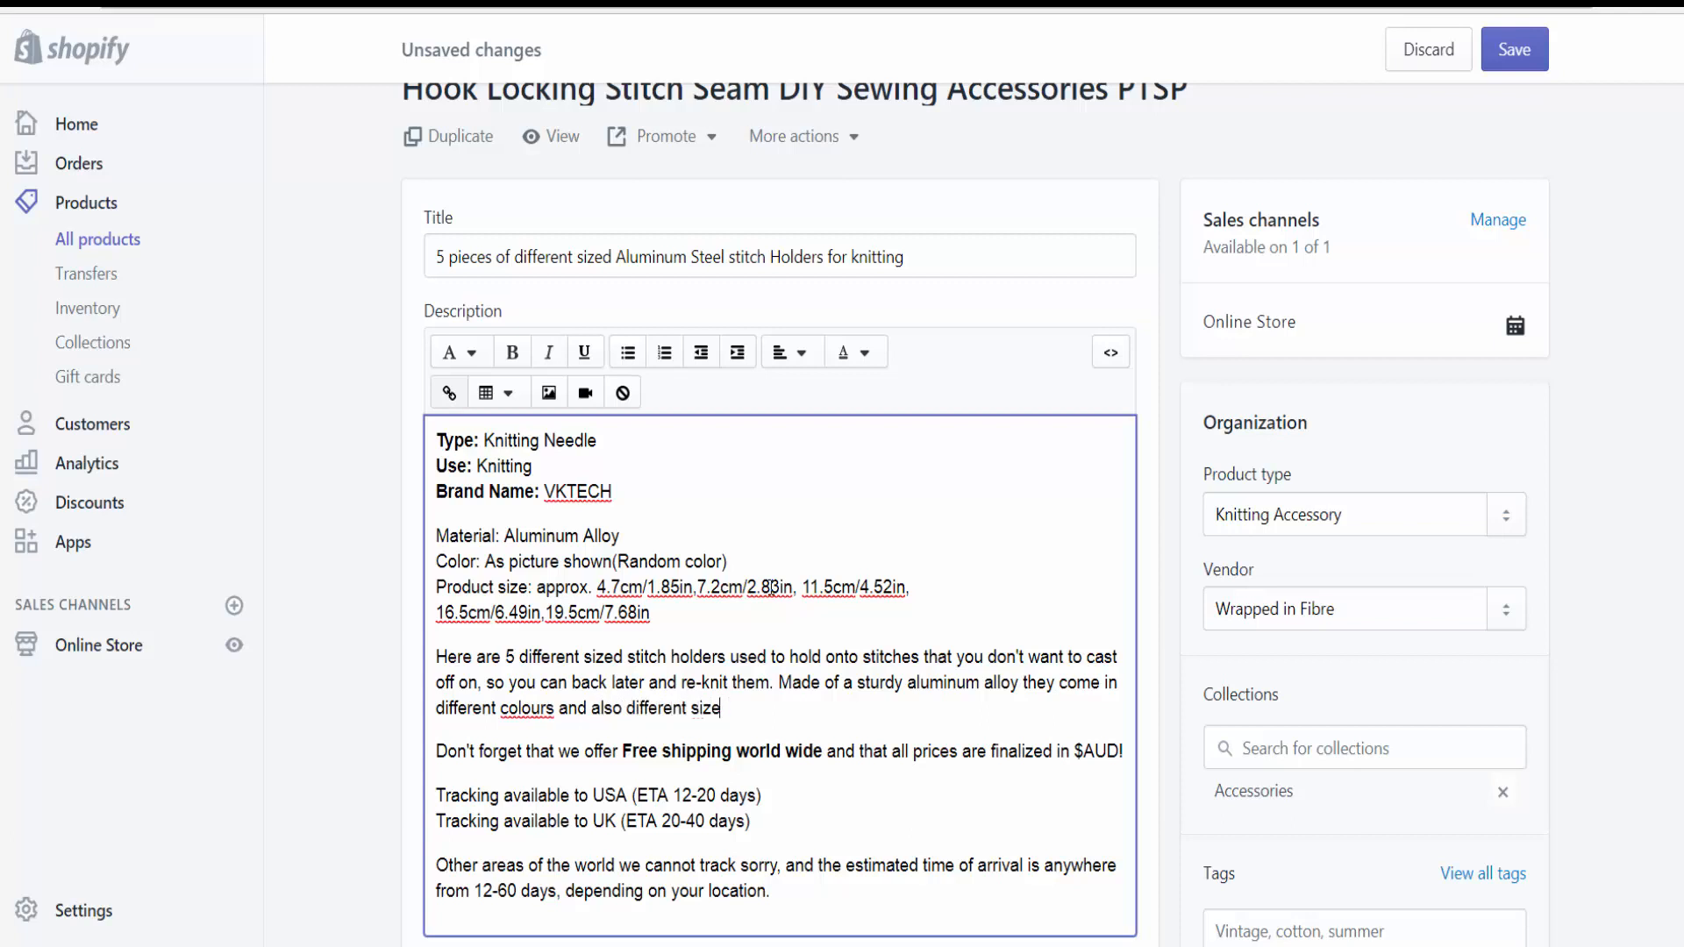
pyautogui.write('ss, to hold different amounts')
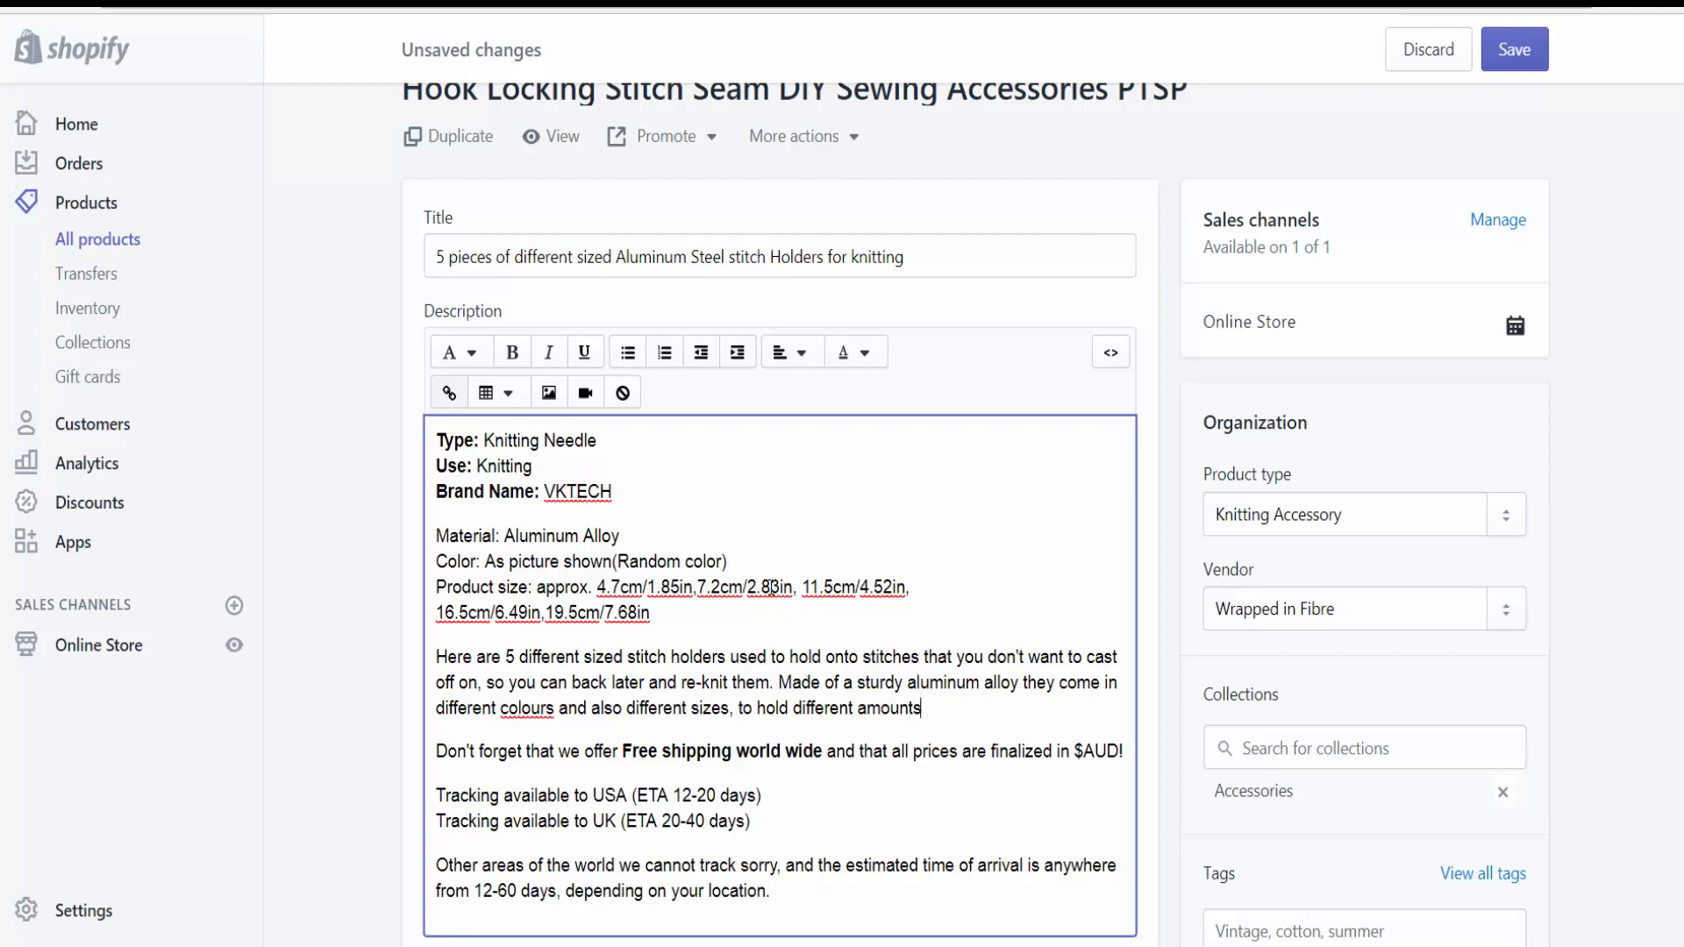
pyautogui.write(' of stiches')
pyautogui.write('titches.')
# Step: Check which collections are available for the product, leaving it assigned to Accessories
pyautogui.click(1294, 751)
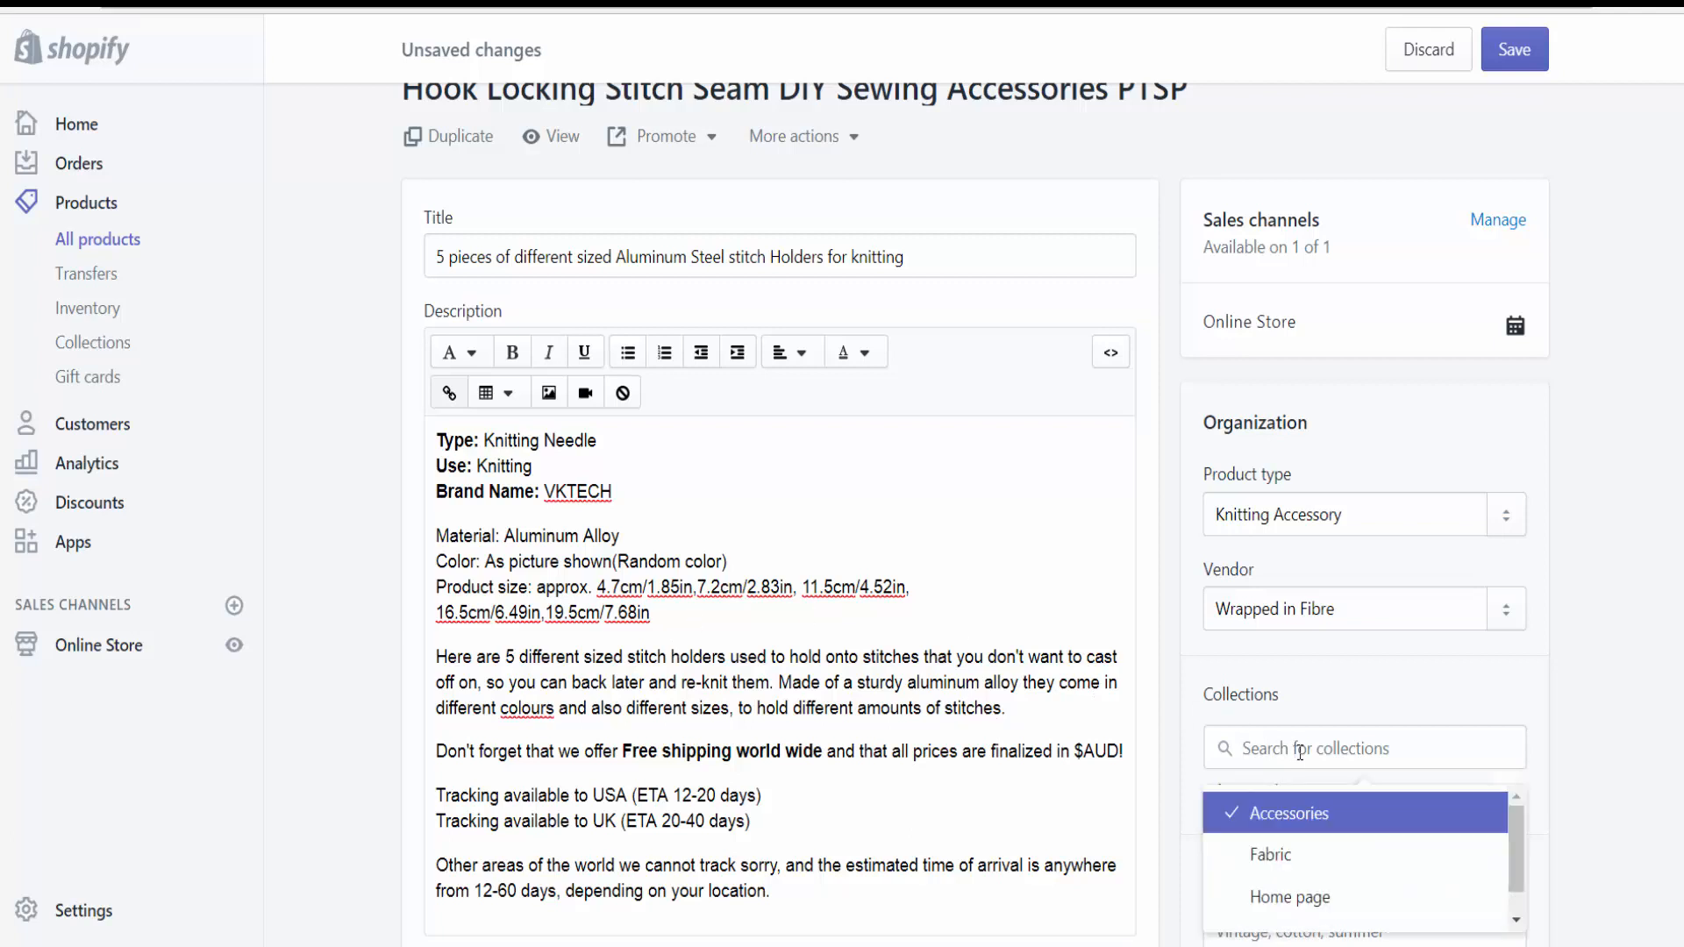
pyautogui.click(1307, 715)
pyautogui.click(1312, 754)
pyautogui.scroll(-1, 1312, 755)
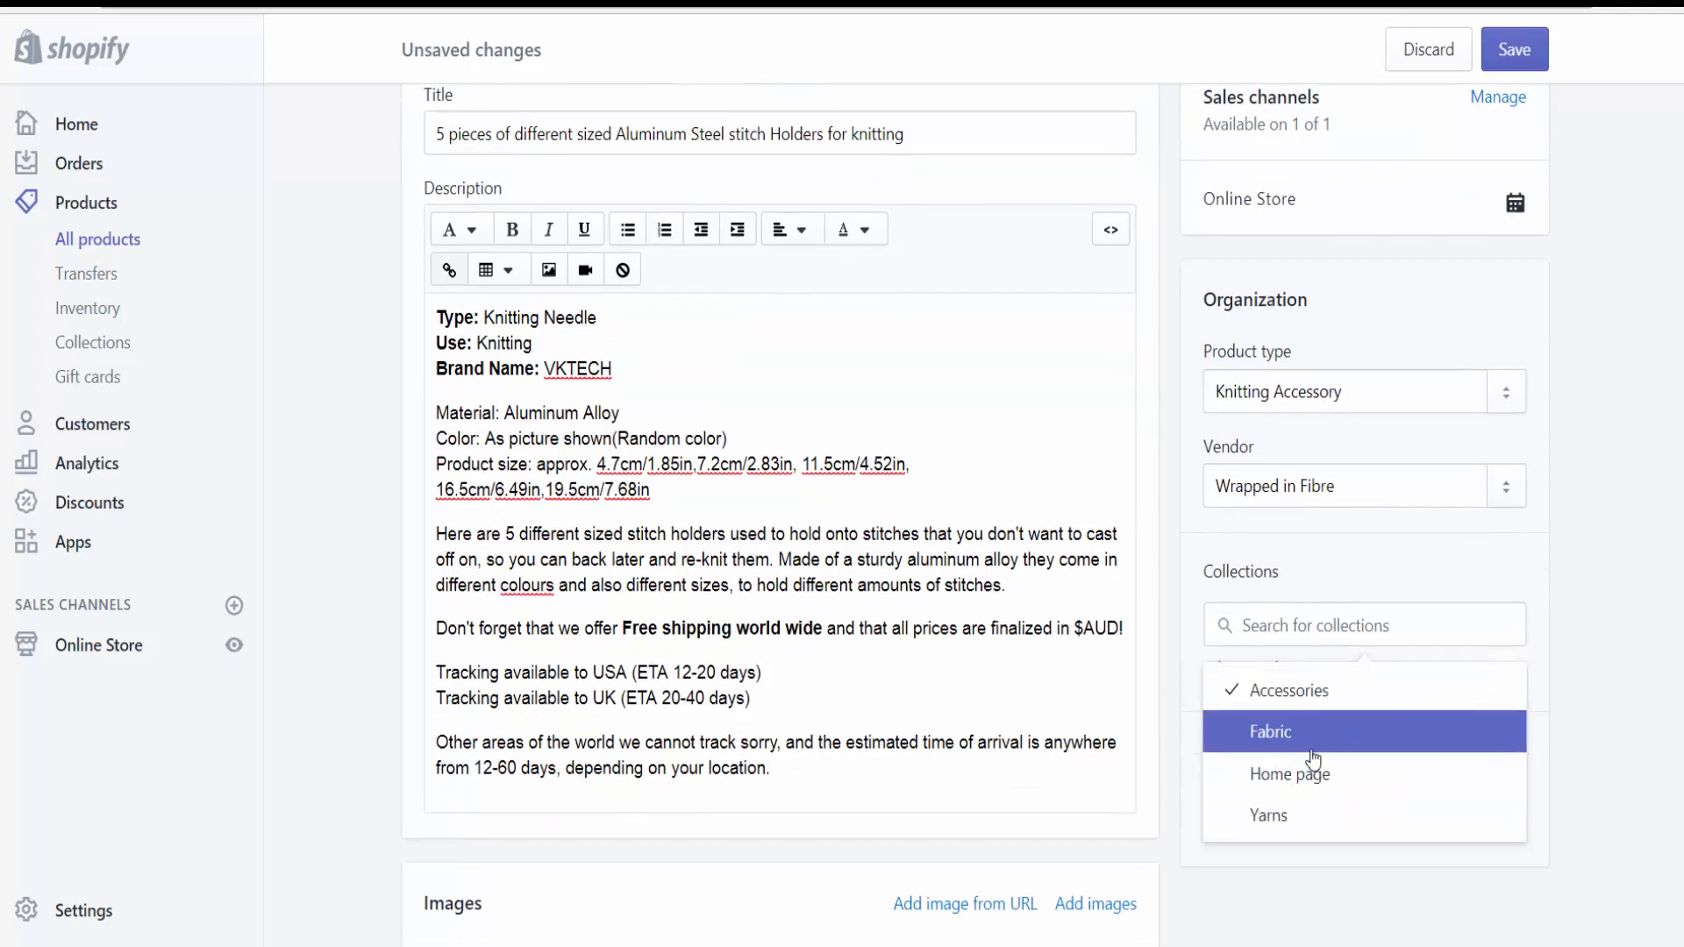
pyautogui.click(1313, 707)
pyautogui.click(1313, 707)
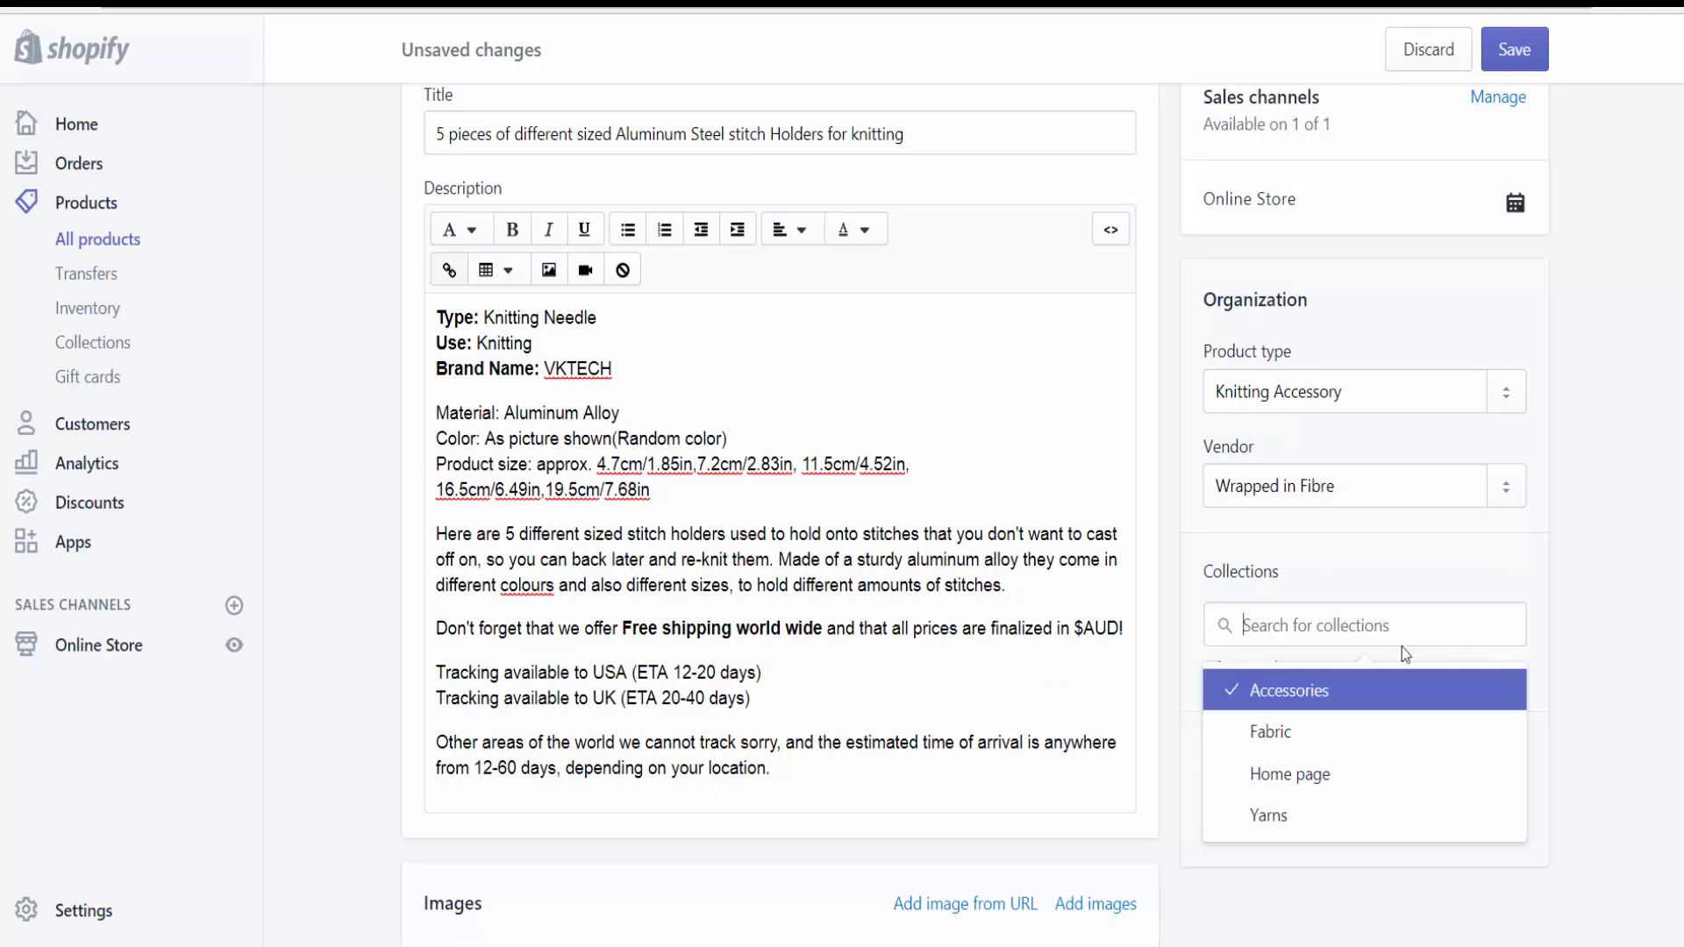
pyautogui.click(1364, 693)
pyautogui.click(1447, 689)
pyautogui.click(1575, 663)
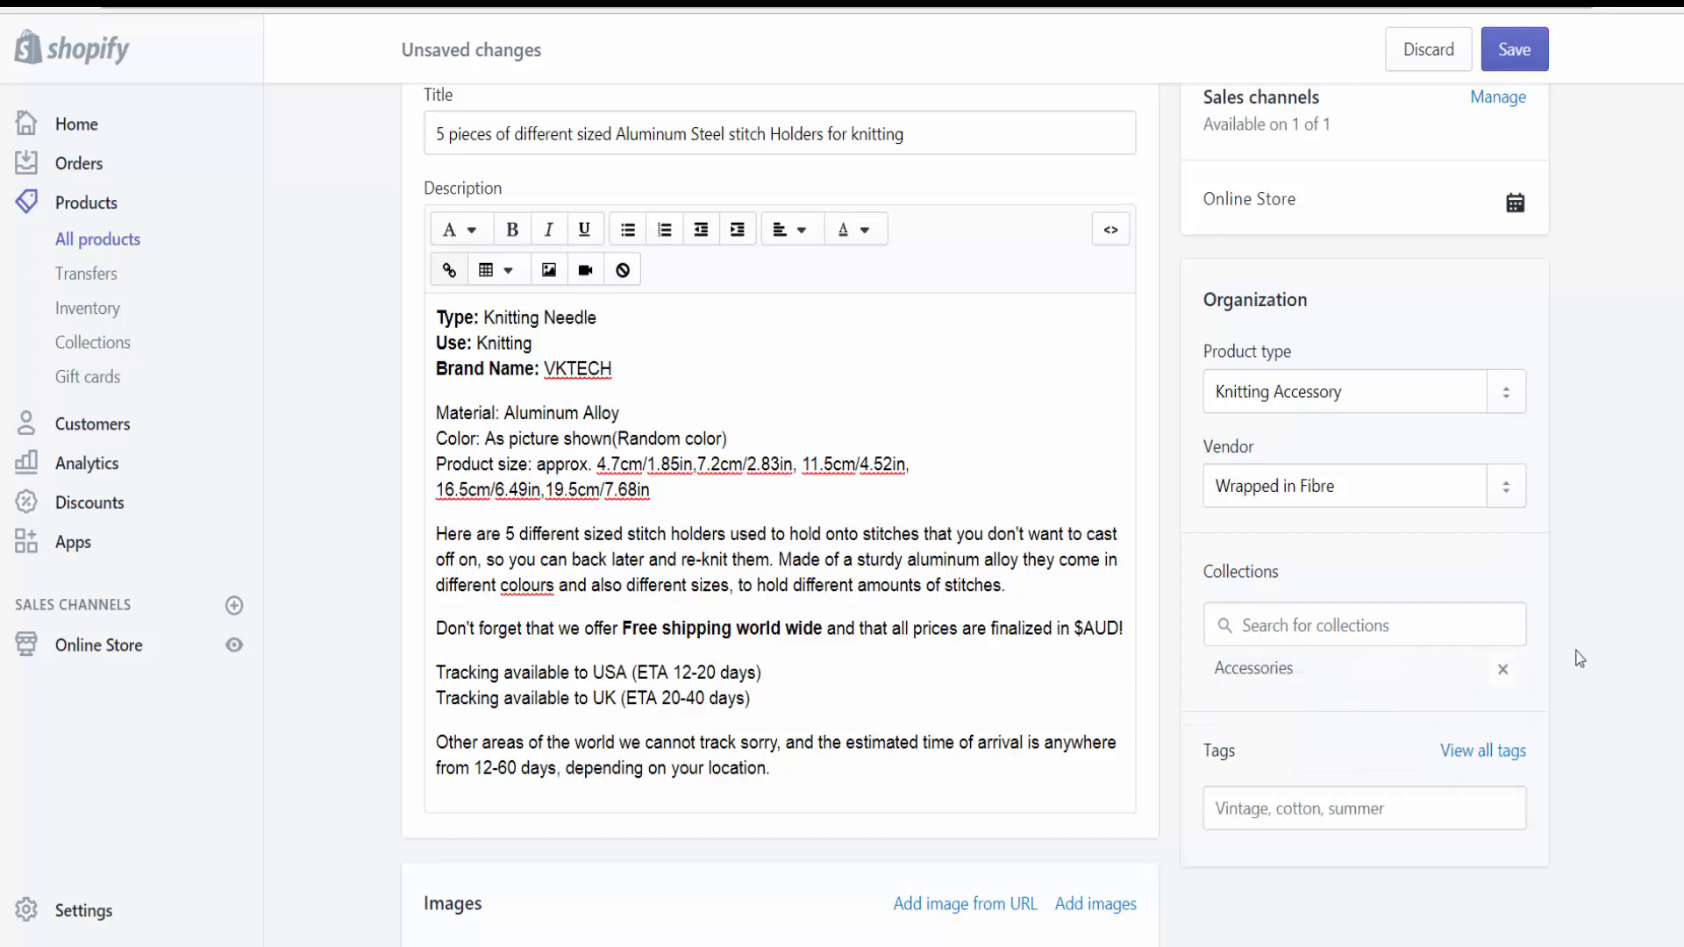
# Step: Look through the frequently used tags for ones that suit the stitch holders
pyautogui.click(1258, 810)
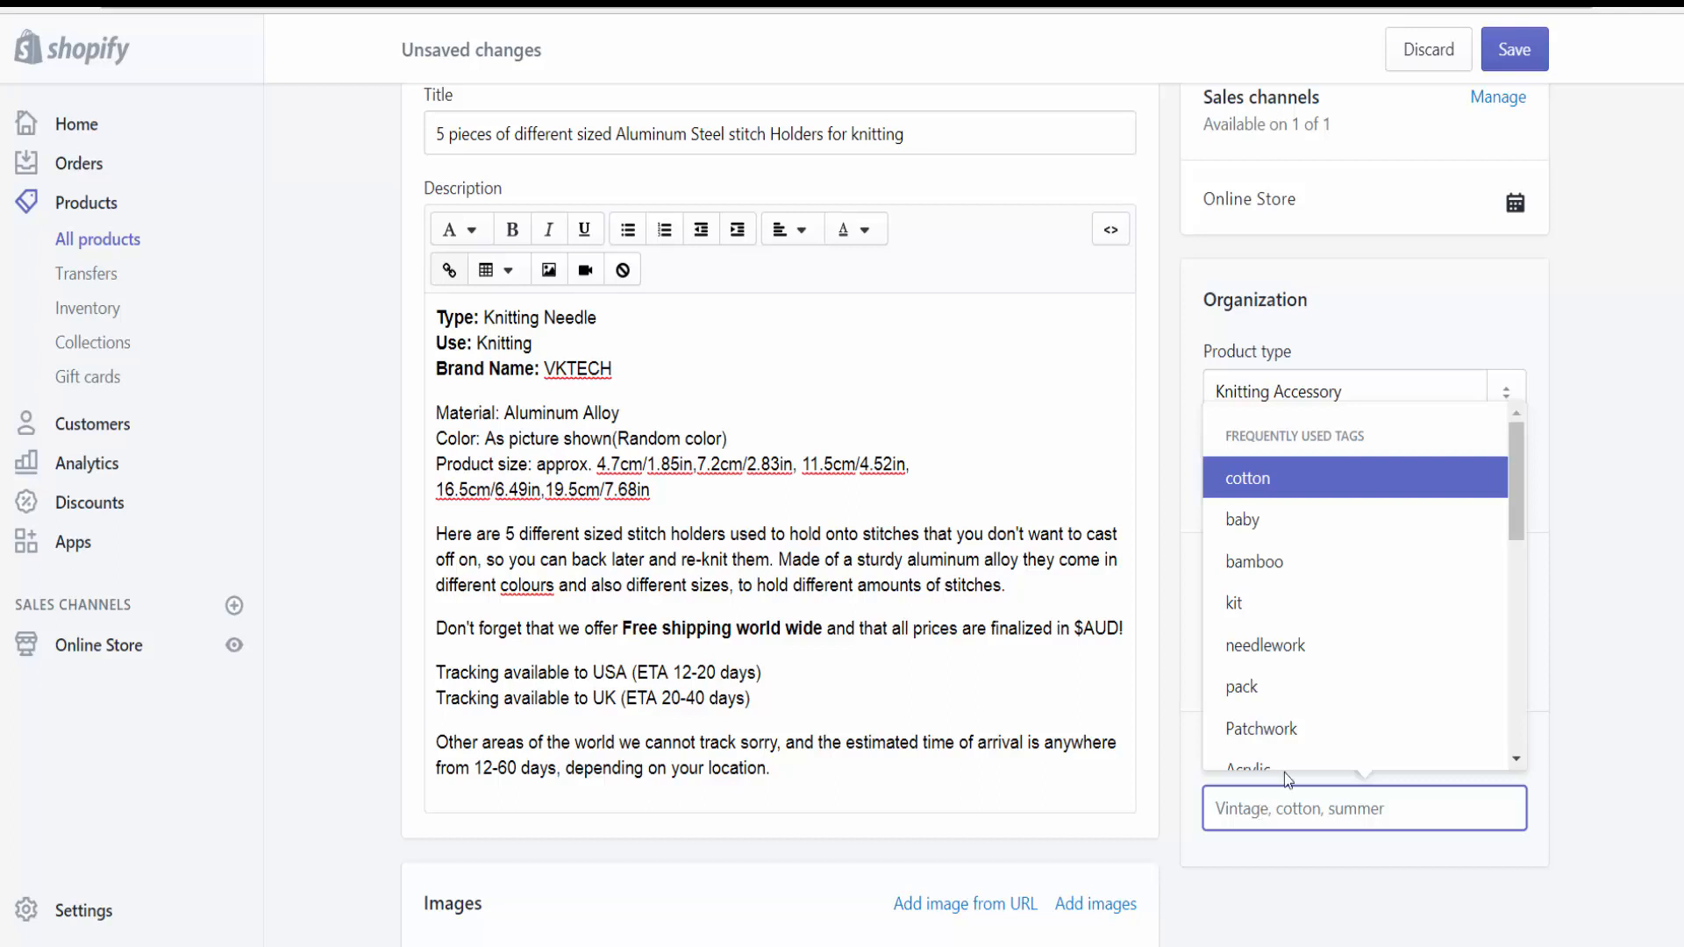
pyautogui.scroll(-1, 1315, 728)
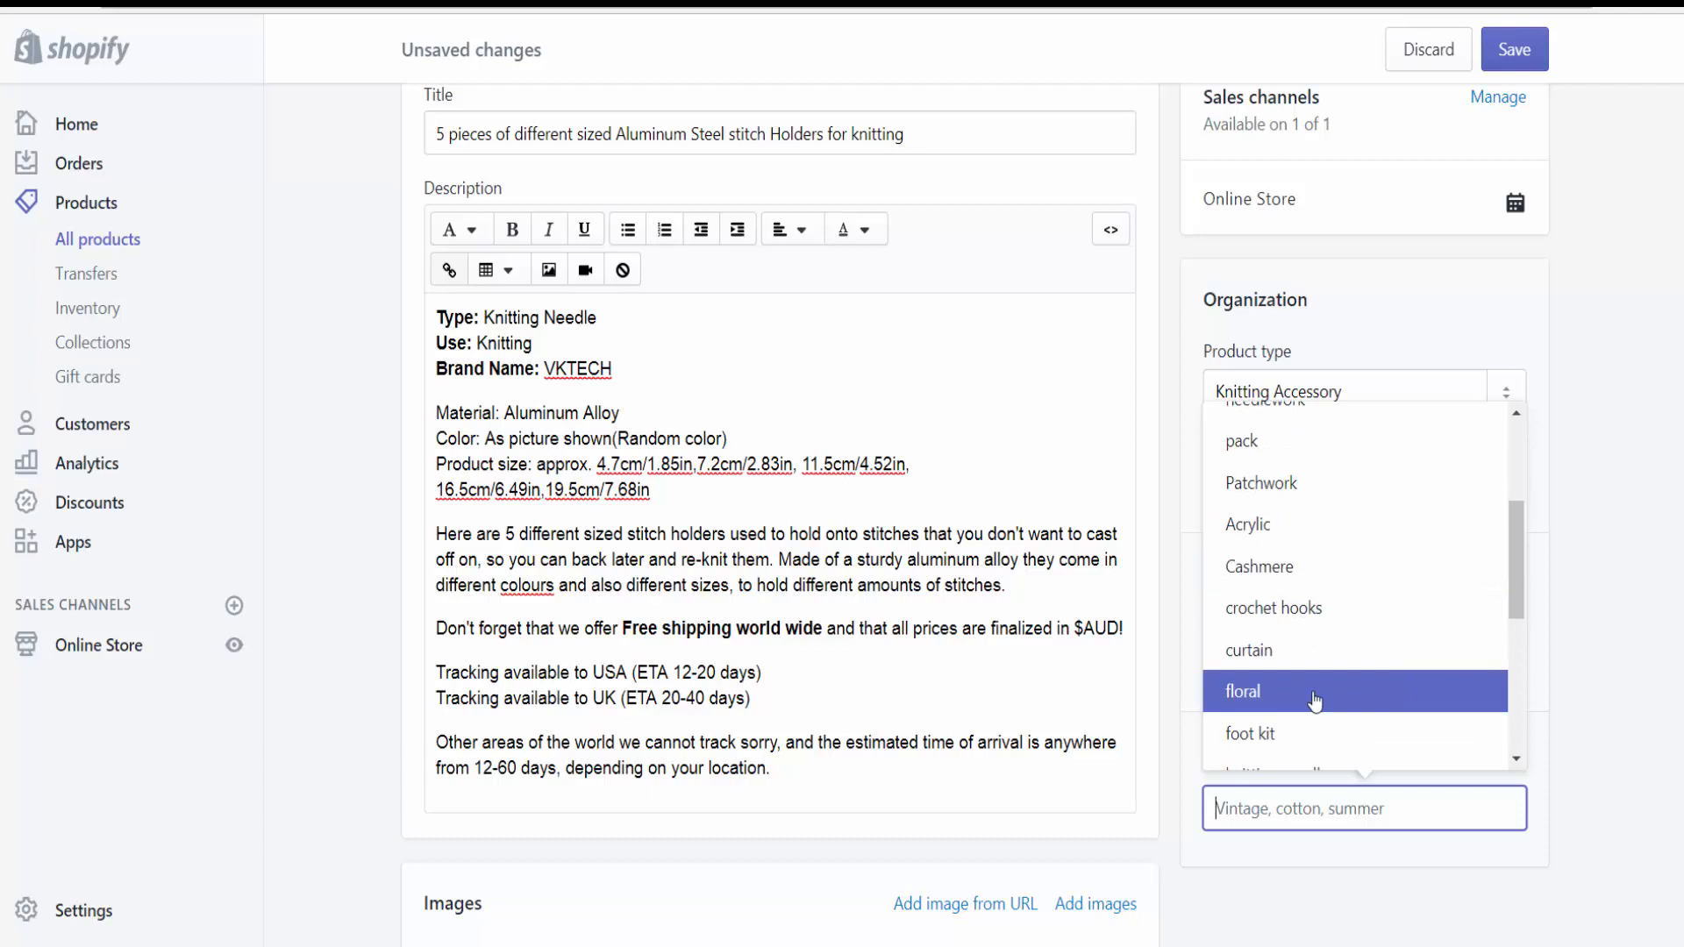
pyautogui.scroll(-1, 1315, 702)
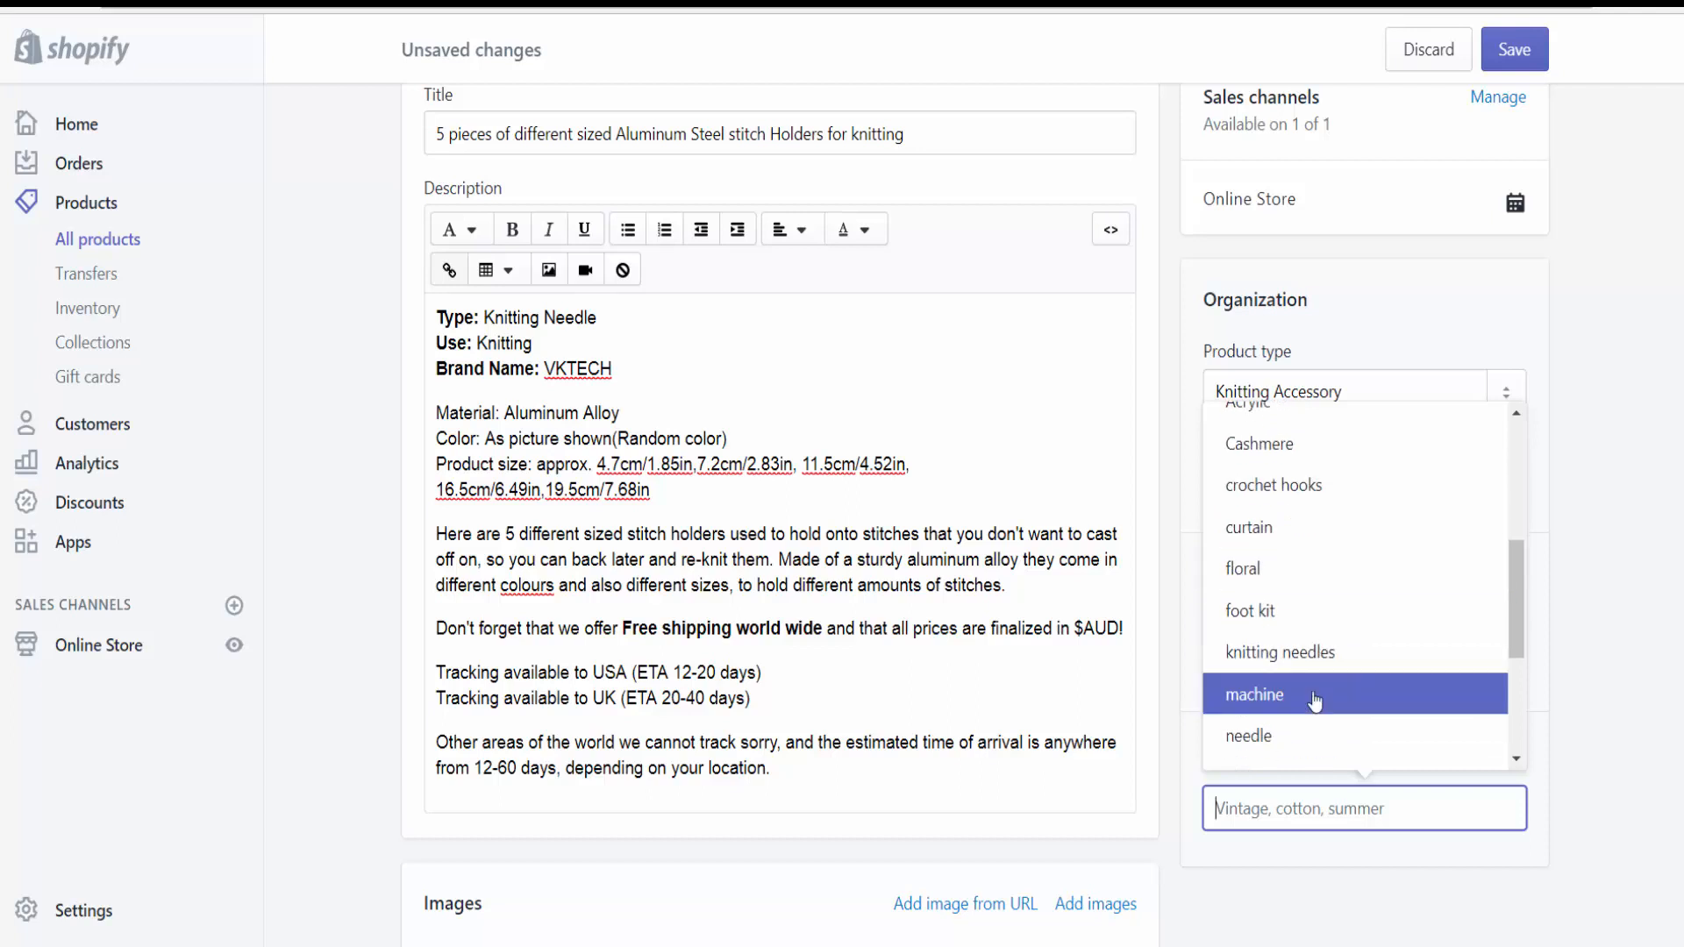
pyautogui.scroll(-1, 1315, 701)
pyautogui.scroll(-1, 1314, 699)
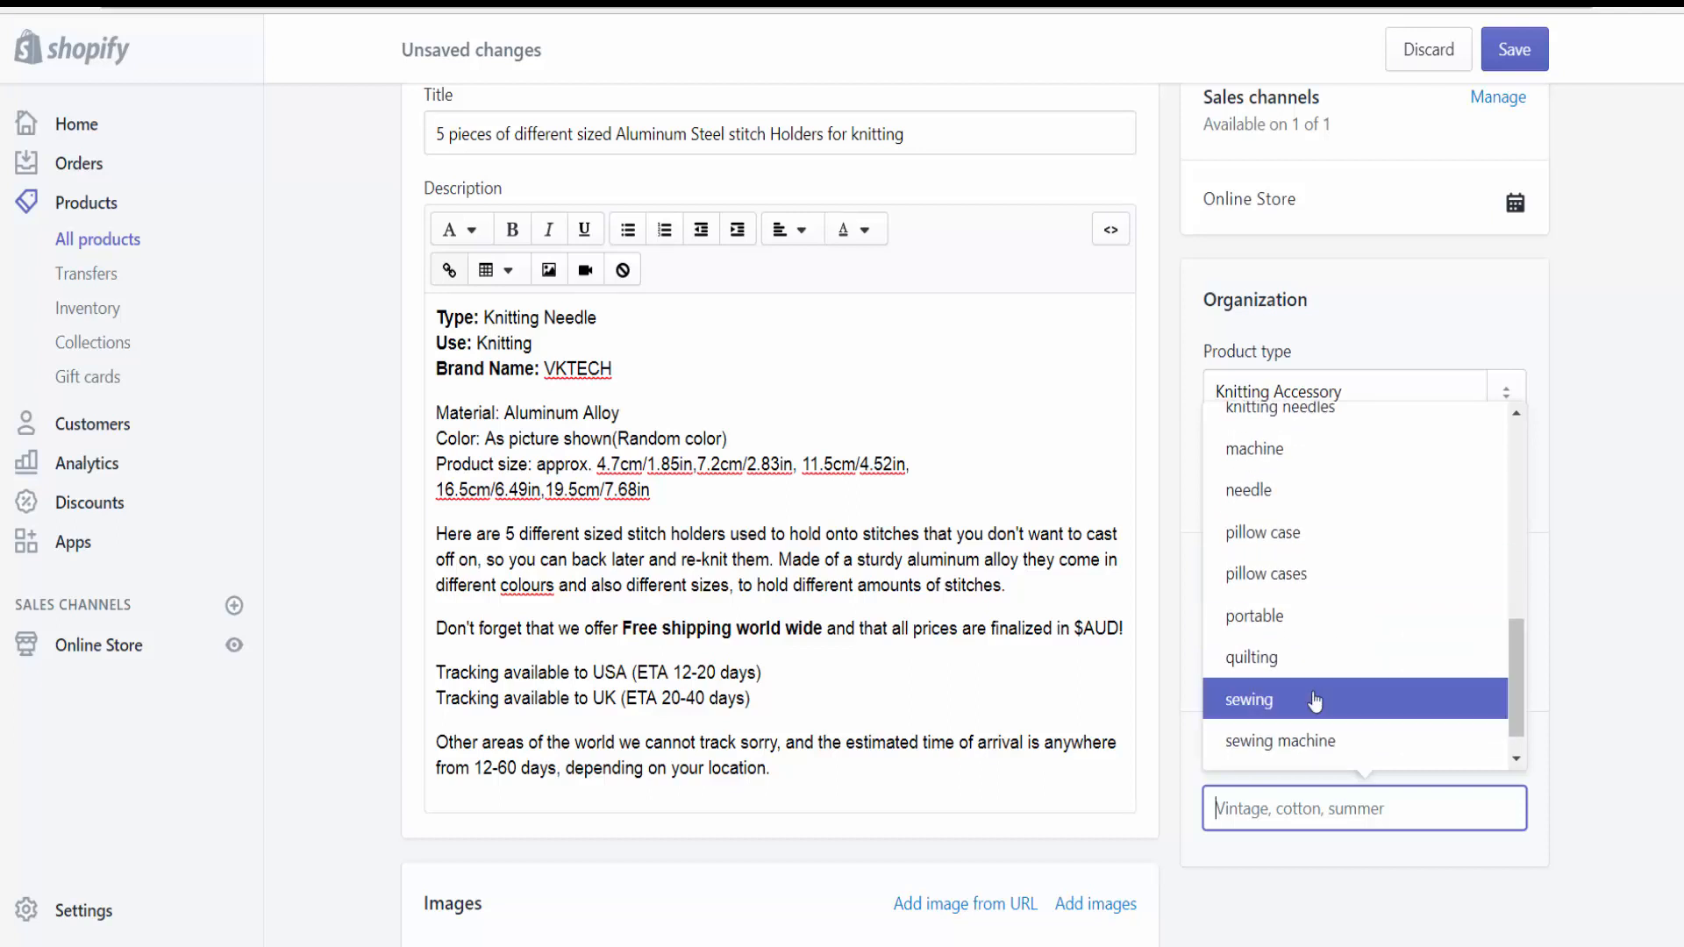
pyautogui.scroll(-1, 1315, 699)
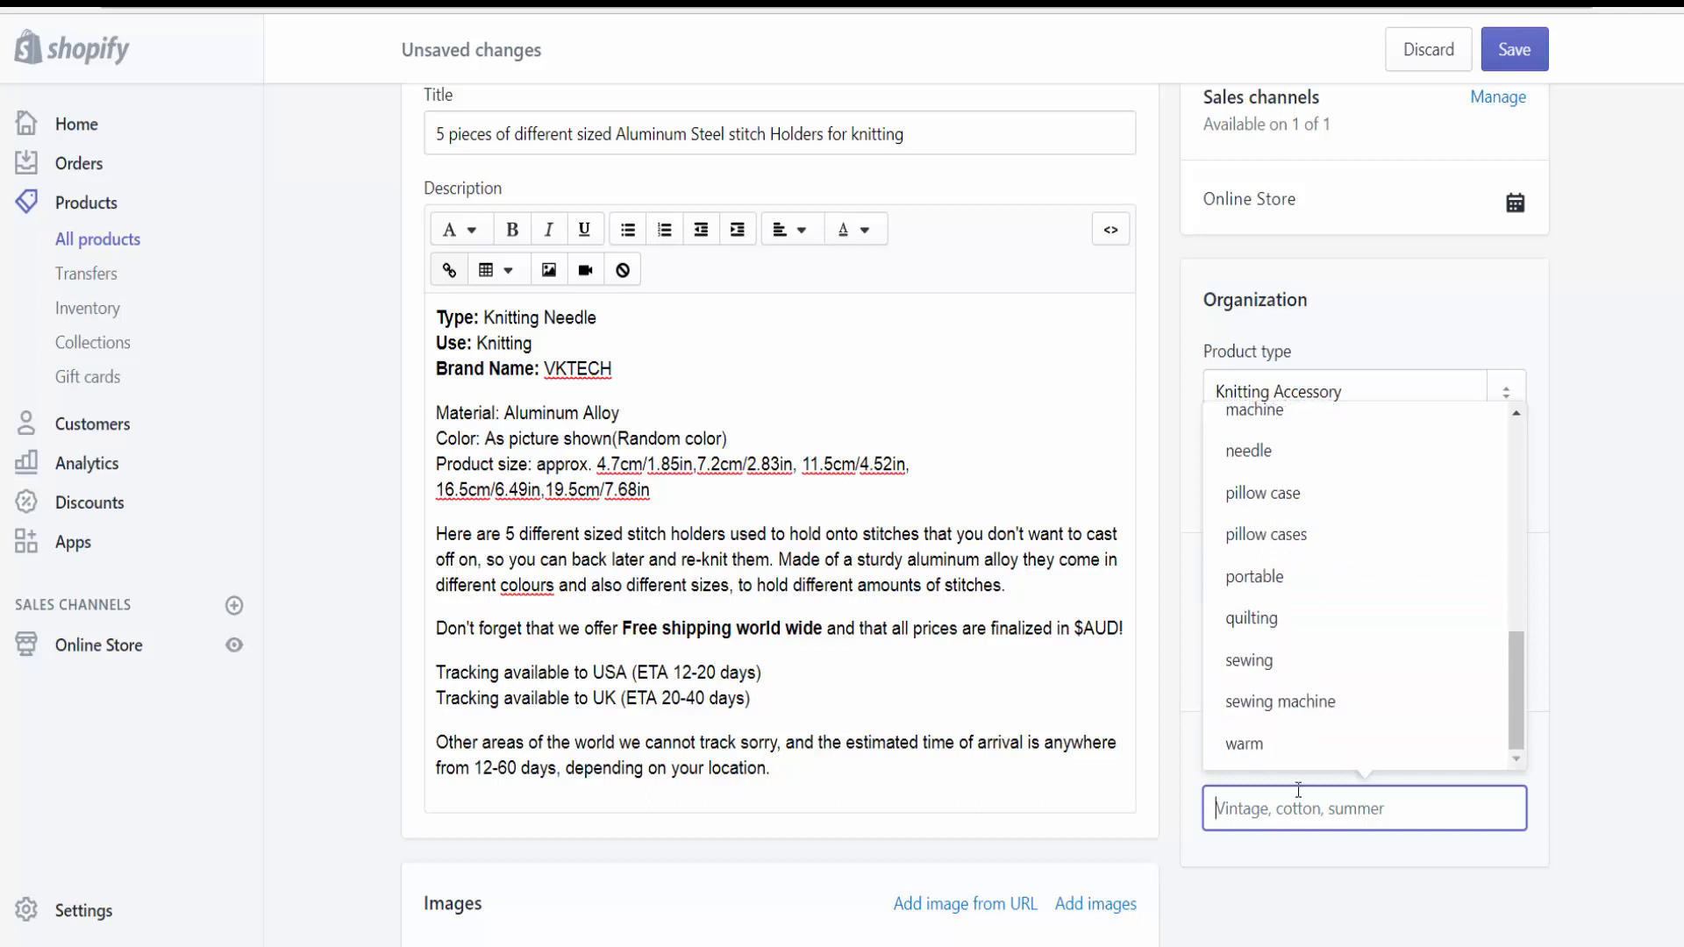
pyautogui.click(1631, 828)
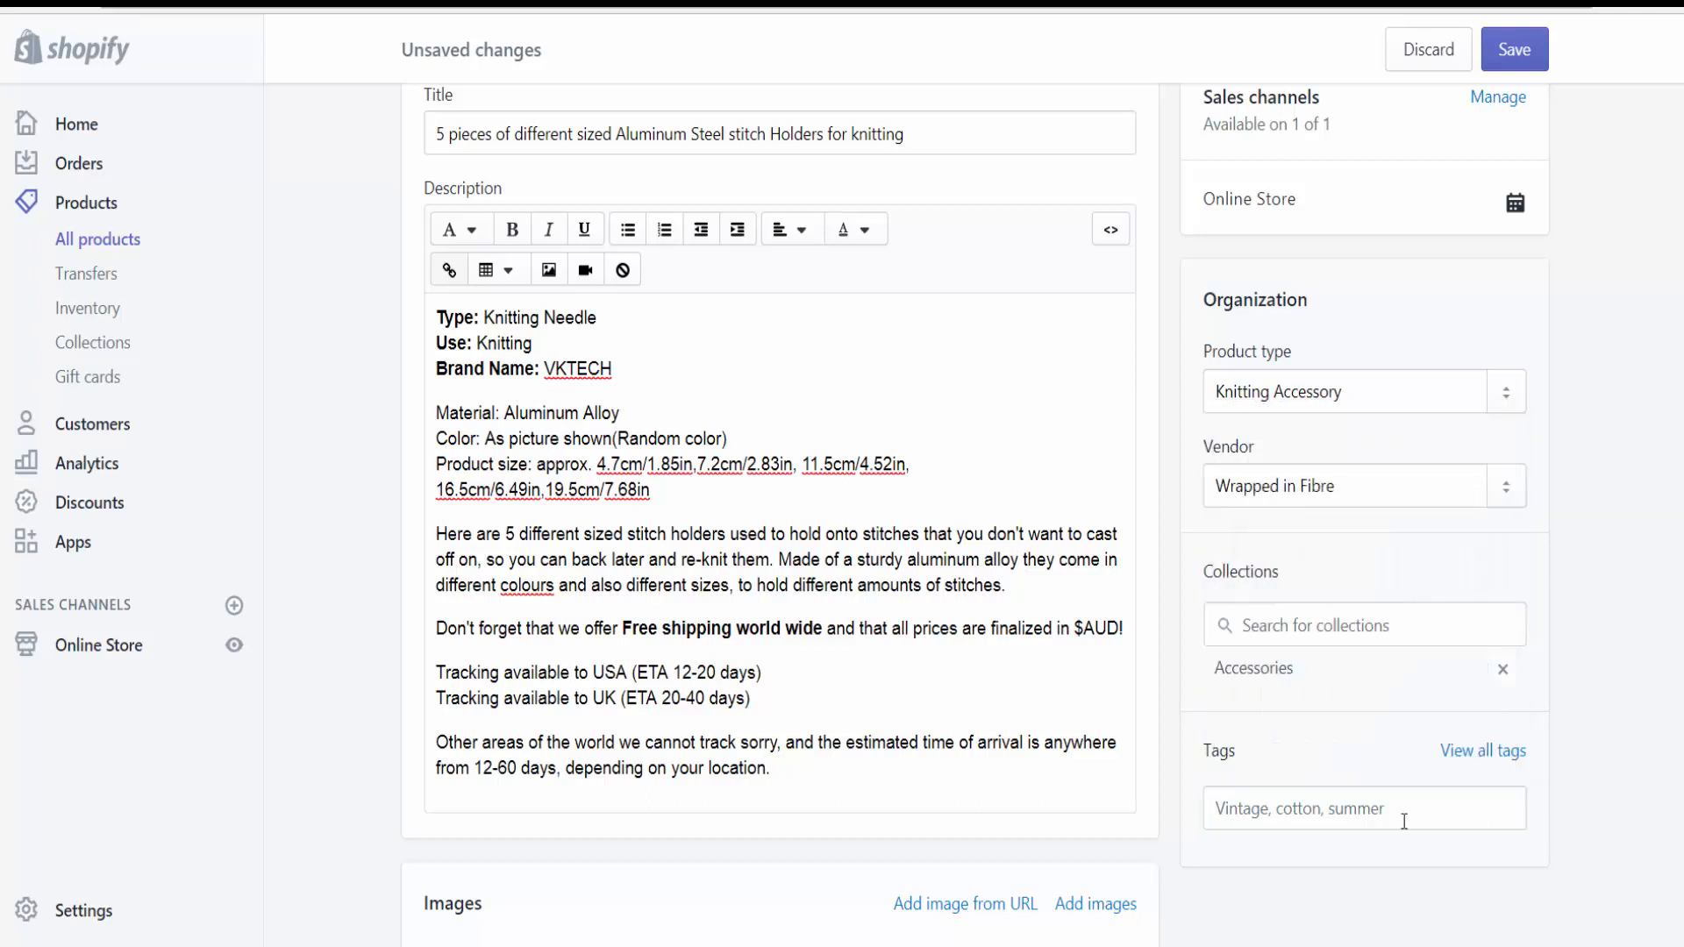
# Step: Add the new tag "stitch holder" to the product
pyautogui.click(1403, 820)
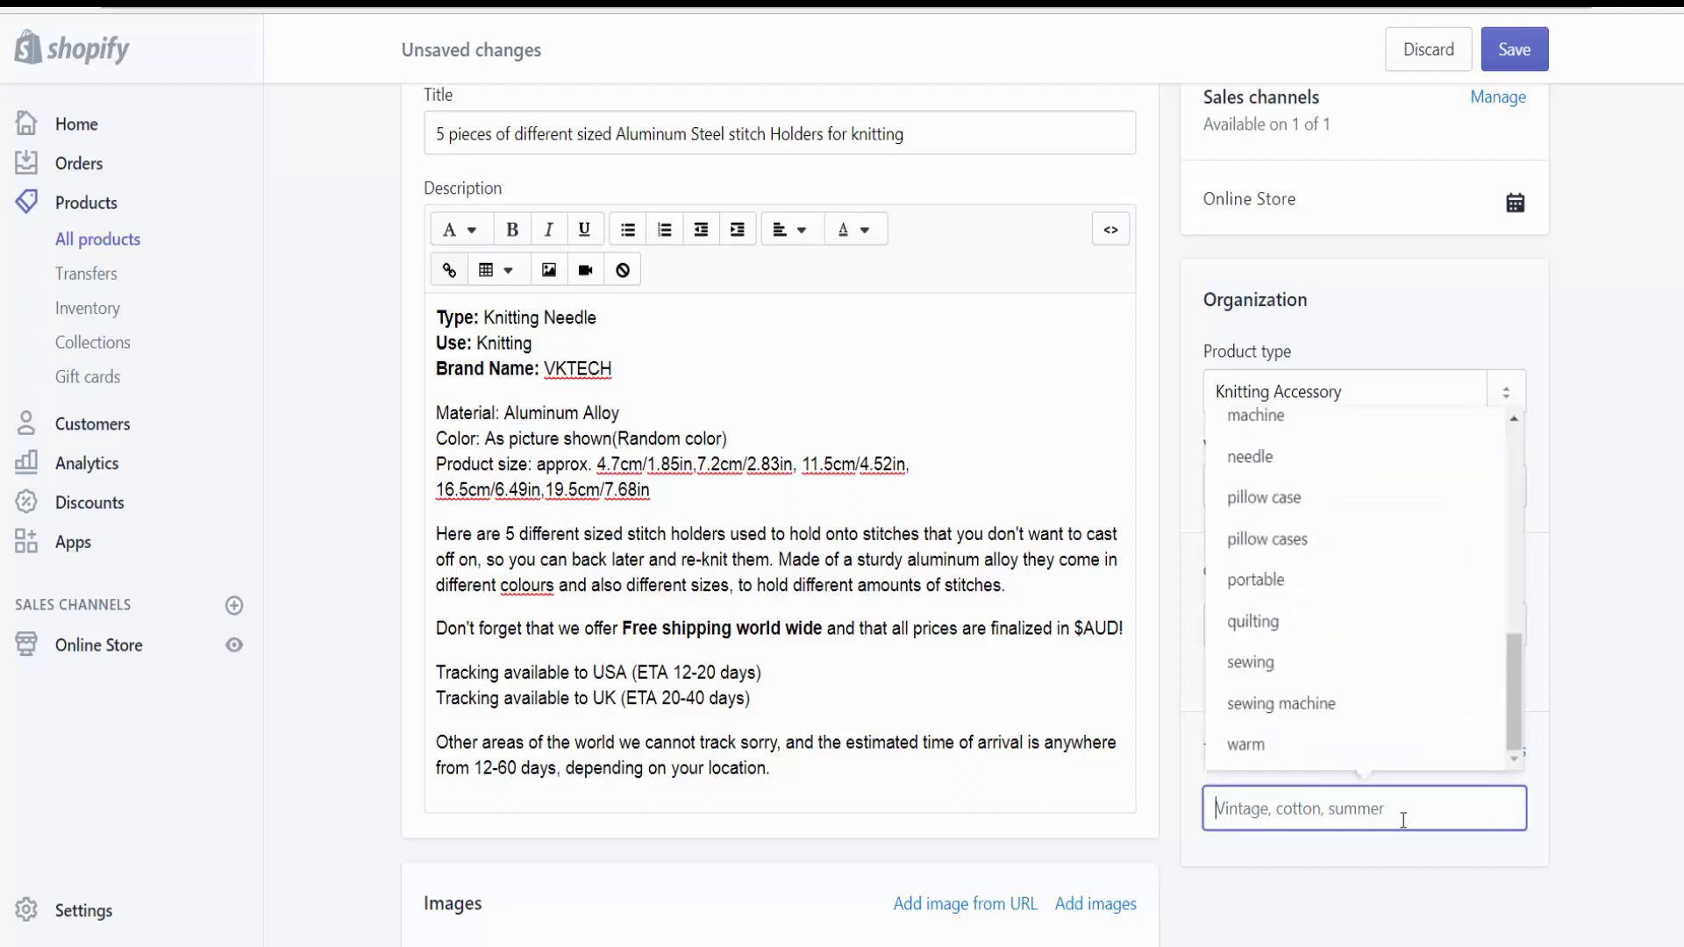
pyautogui.write('s')
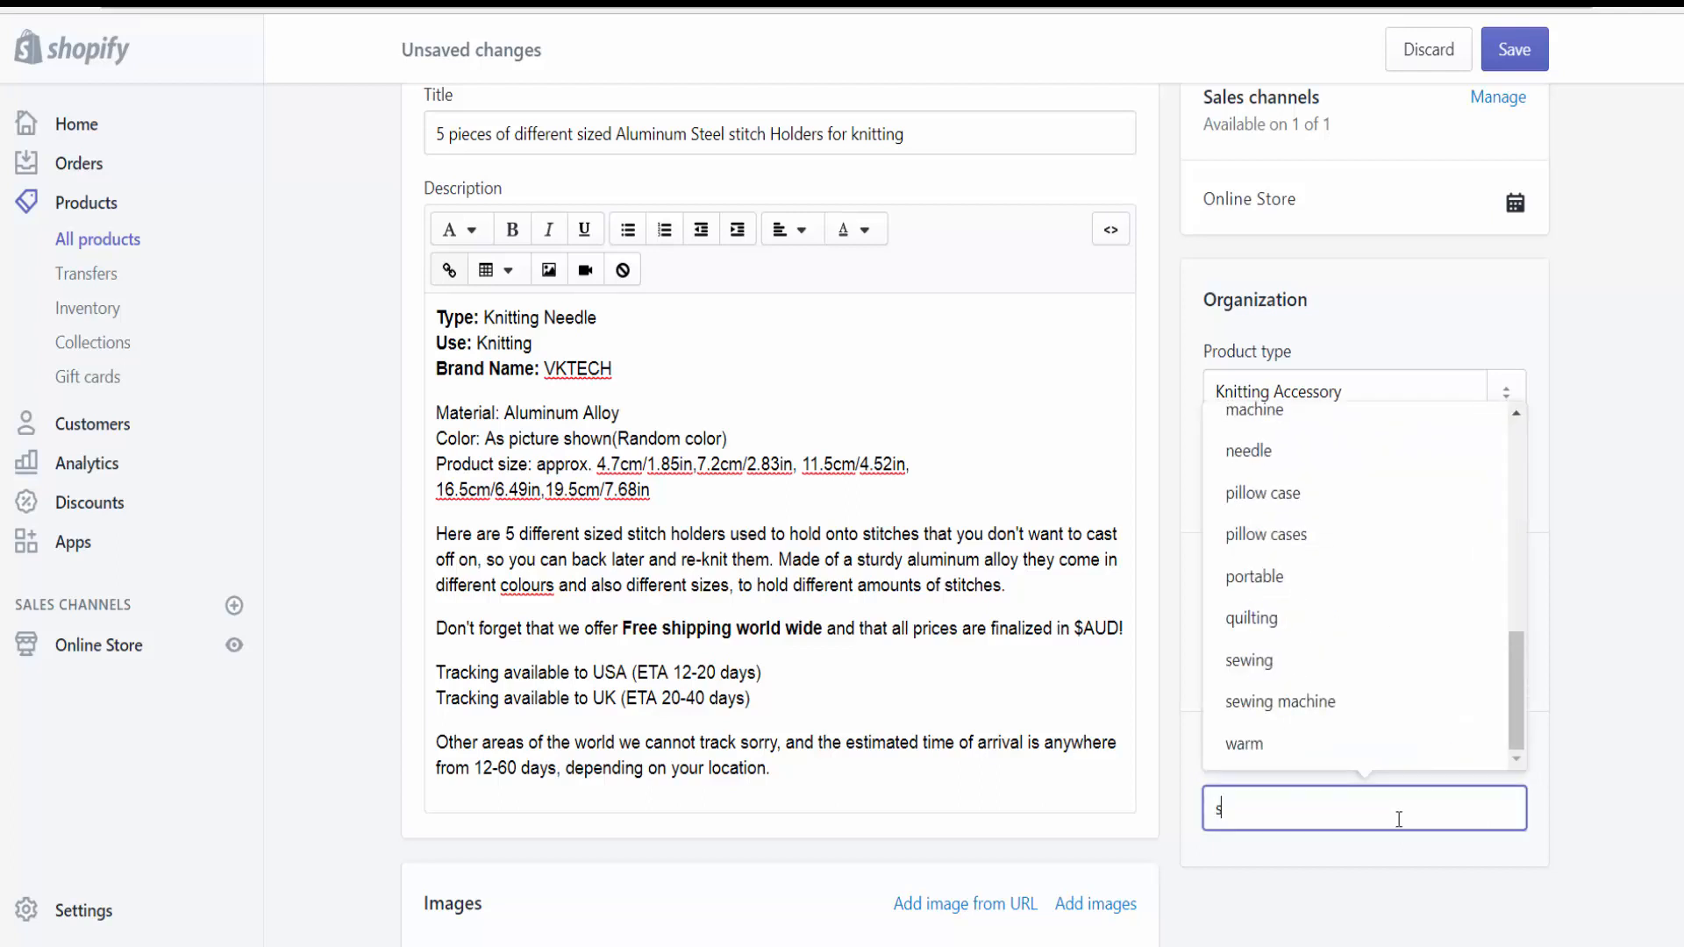
pyautogui.write('titch holder')
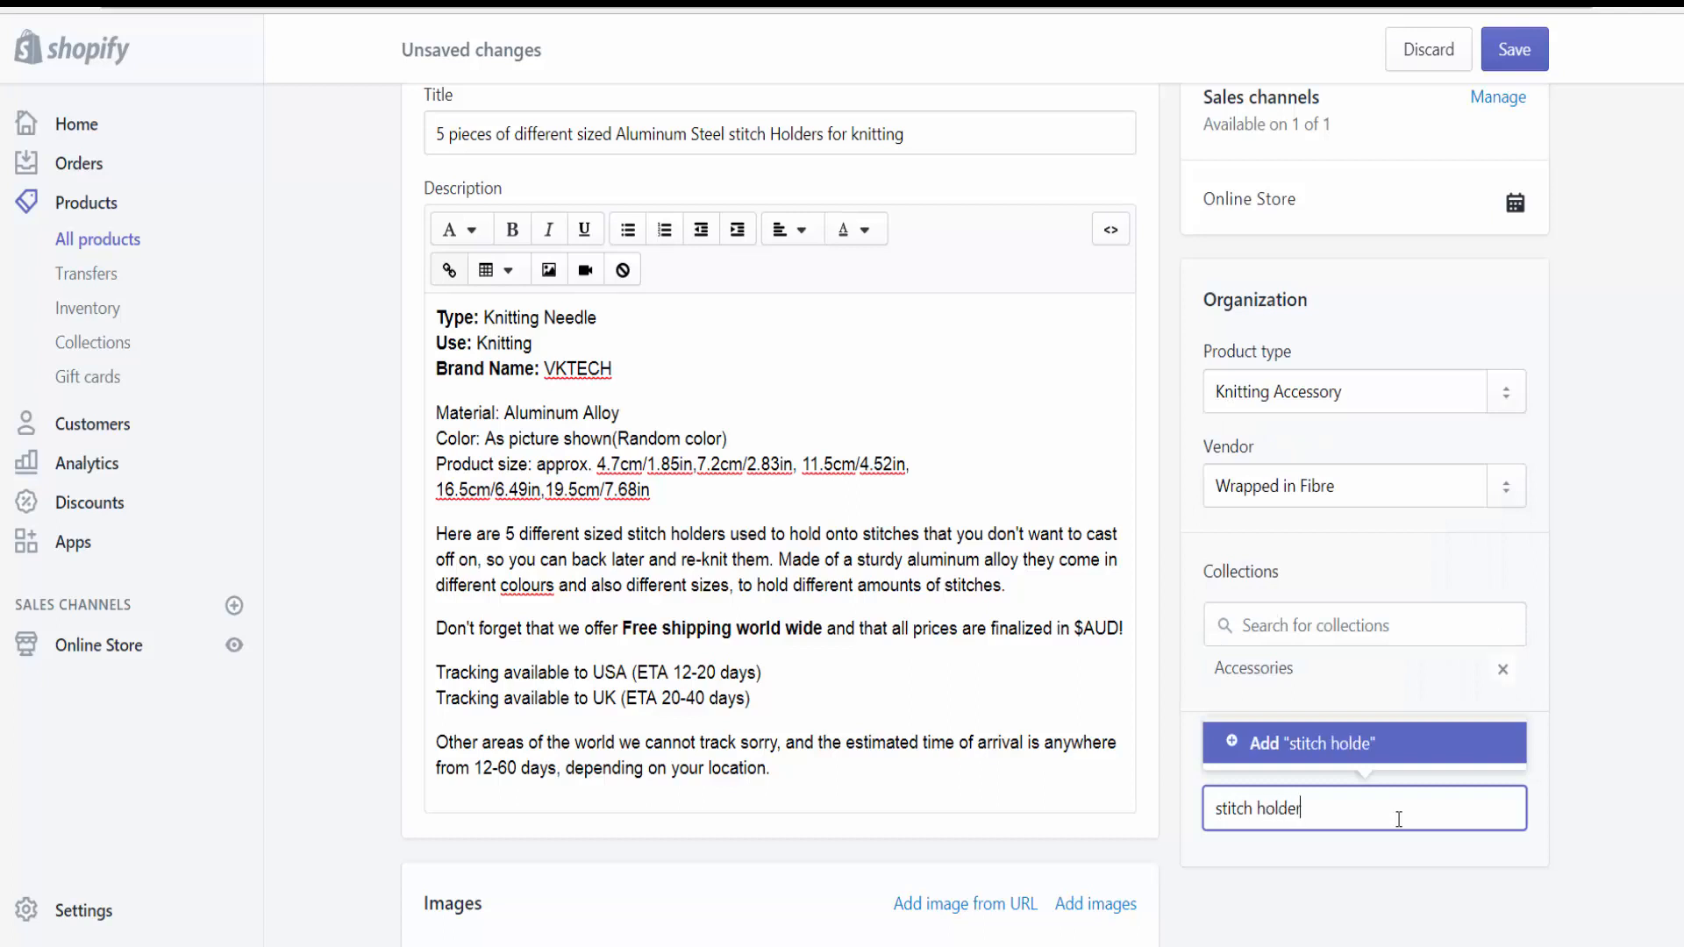
pyautogui.press('Return')
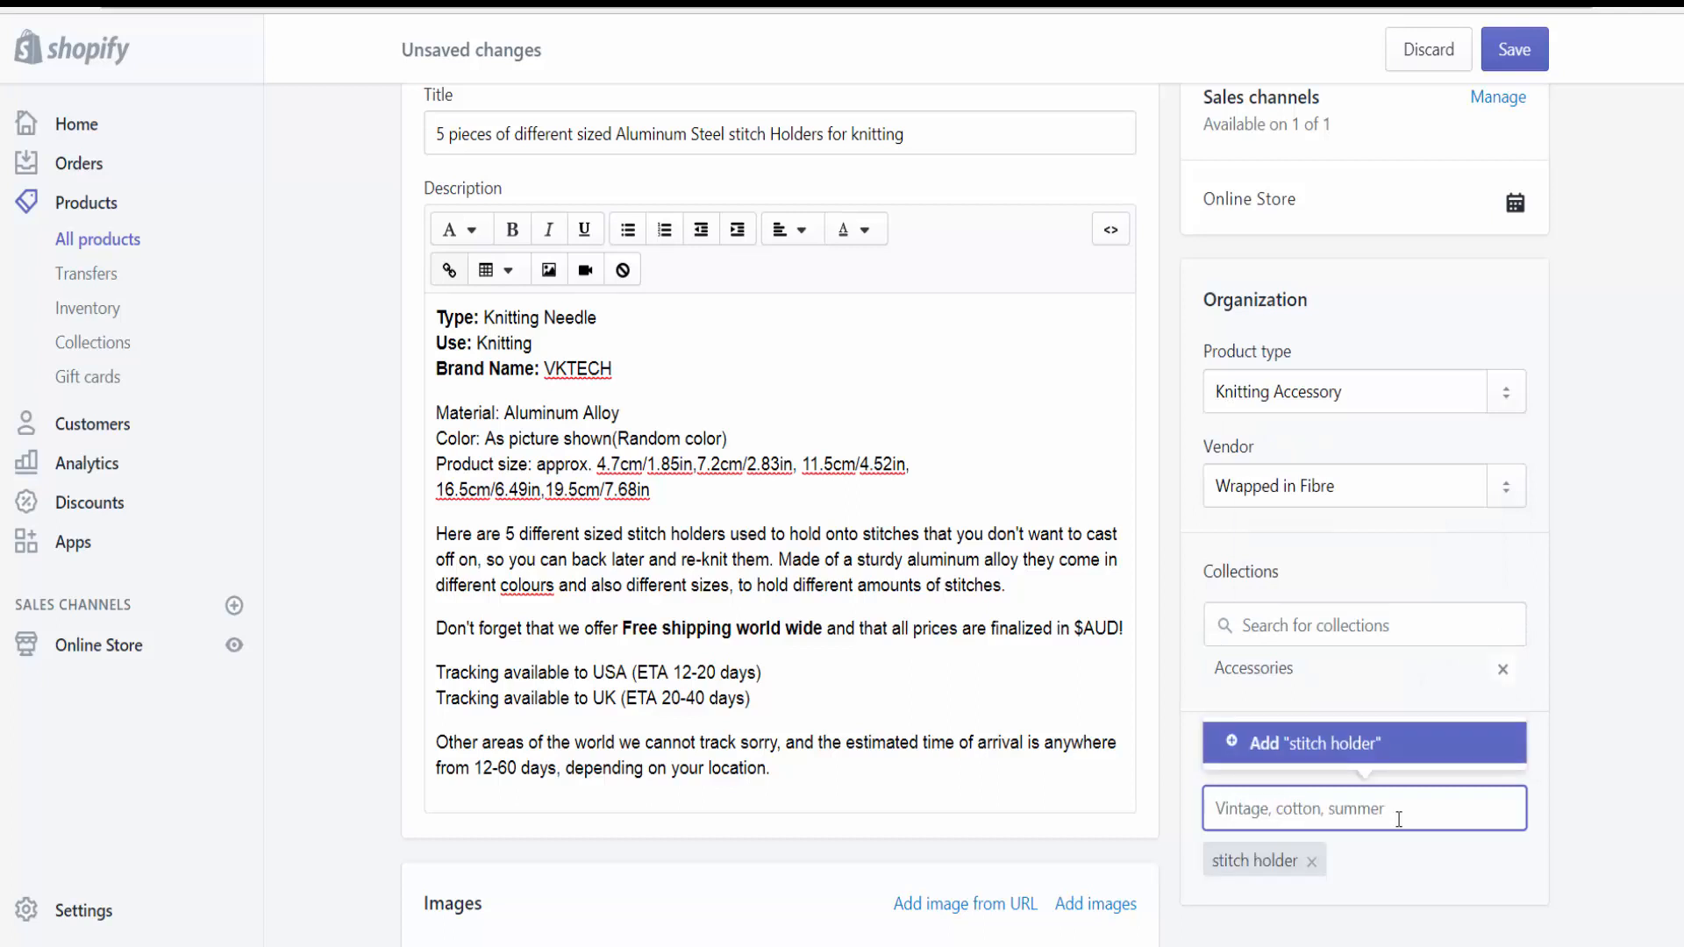
# Step: Add "knitting accessory" as a second product tag
pyautogui.write('knitting')
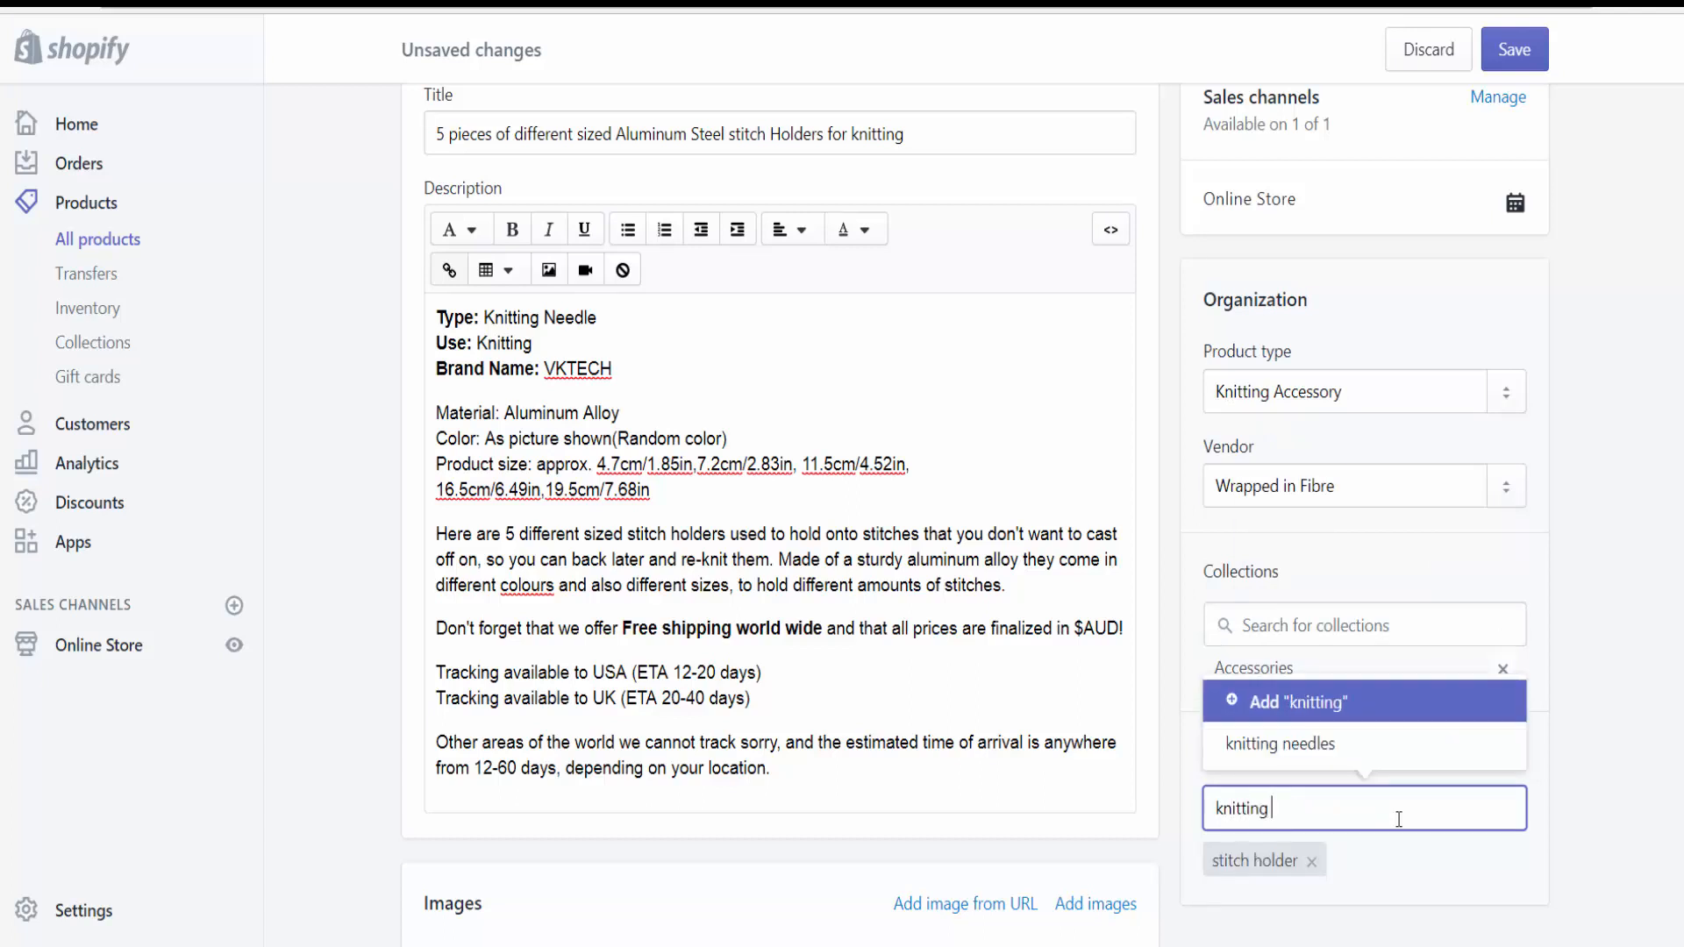
pyautogui.write(' accessorie')
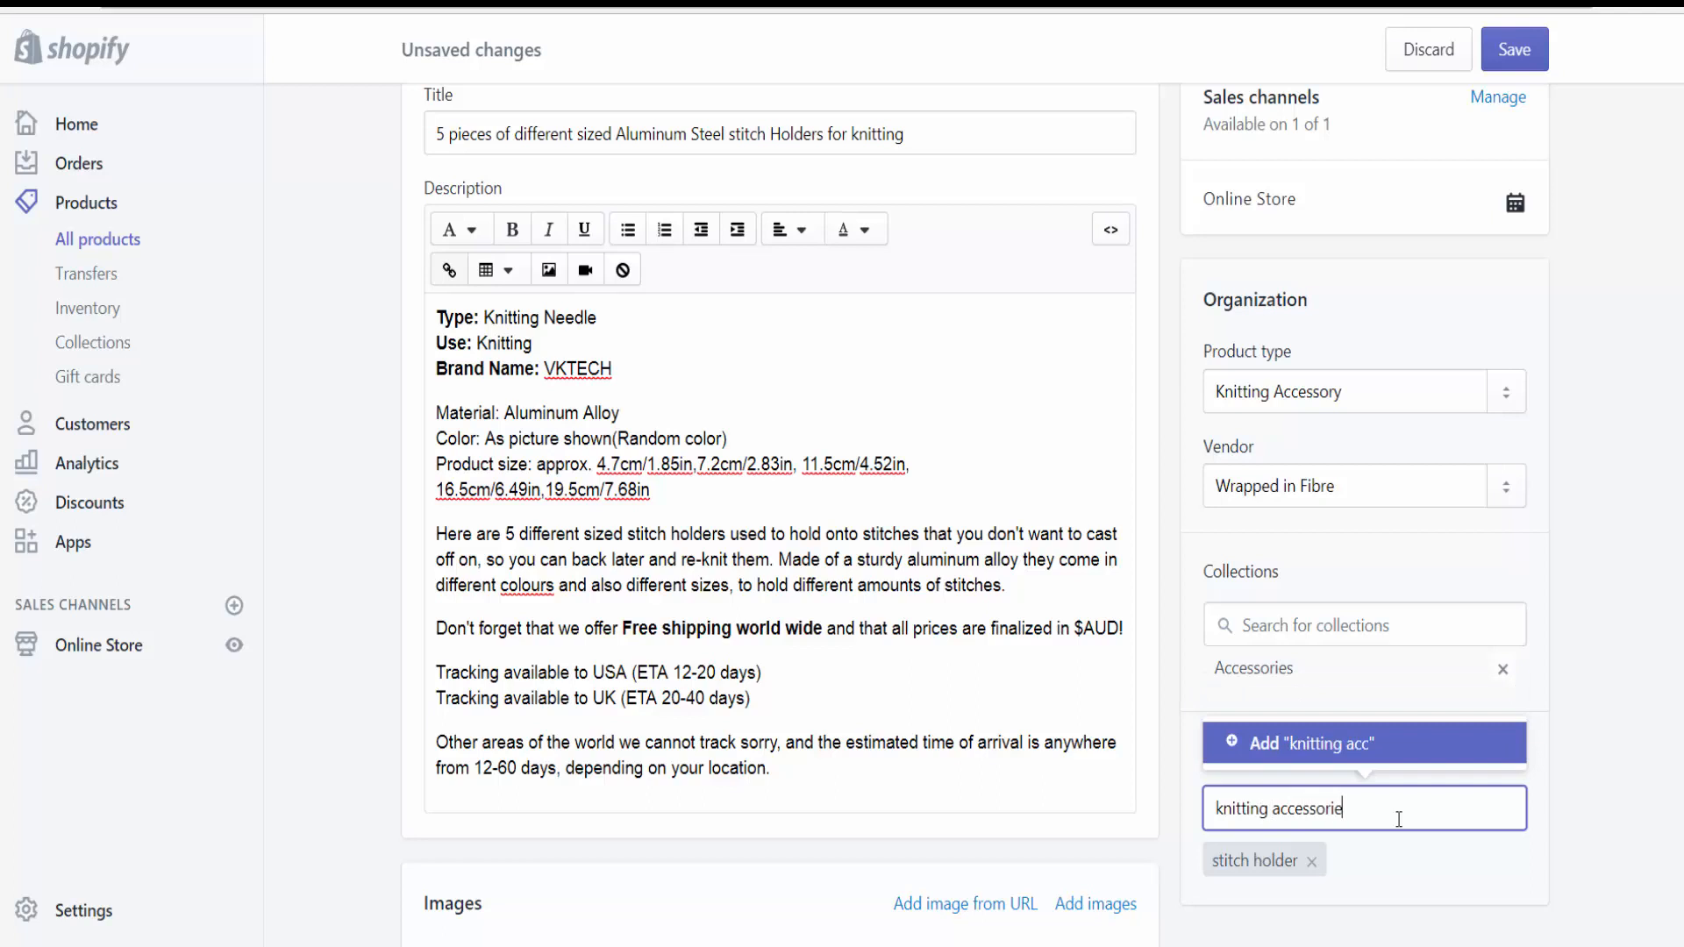
pyautogui.press('BackSpace')
pyautogui.press('BackSpace')
pyautogui.write('y')
pyautogui.press('Return')
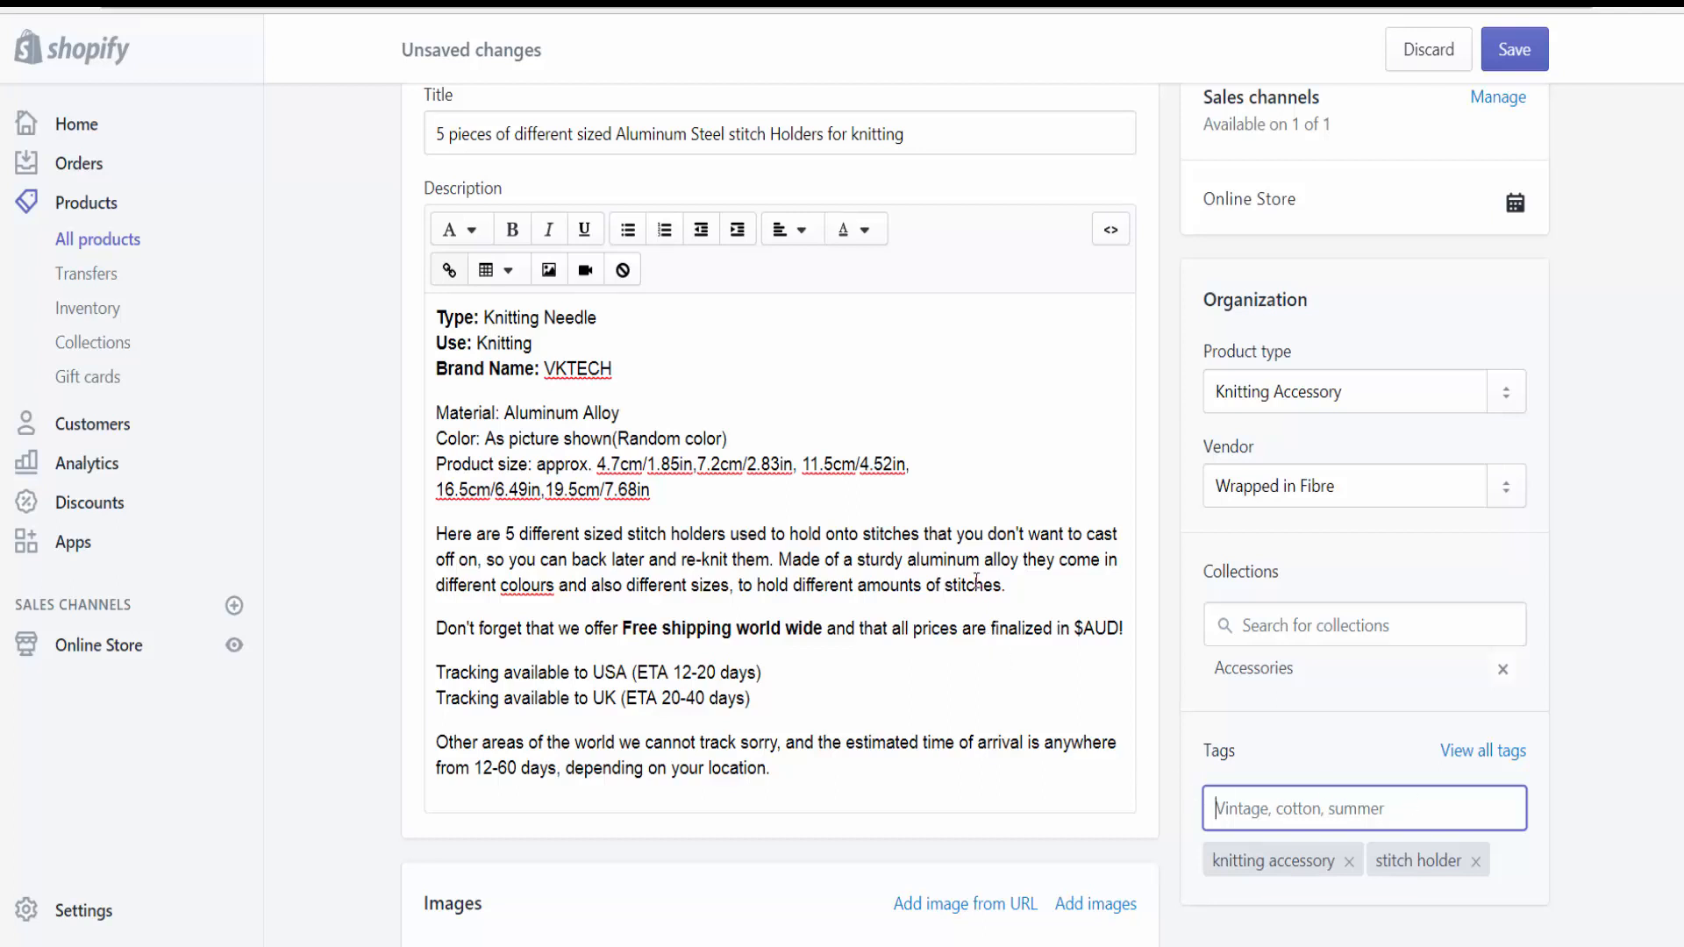
# Step: Insert "light weight" before "aluminum alloy" in the stitch holder paragraph of the description
pyautogui.click(910, 559)
pyautogui.write('light weig')
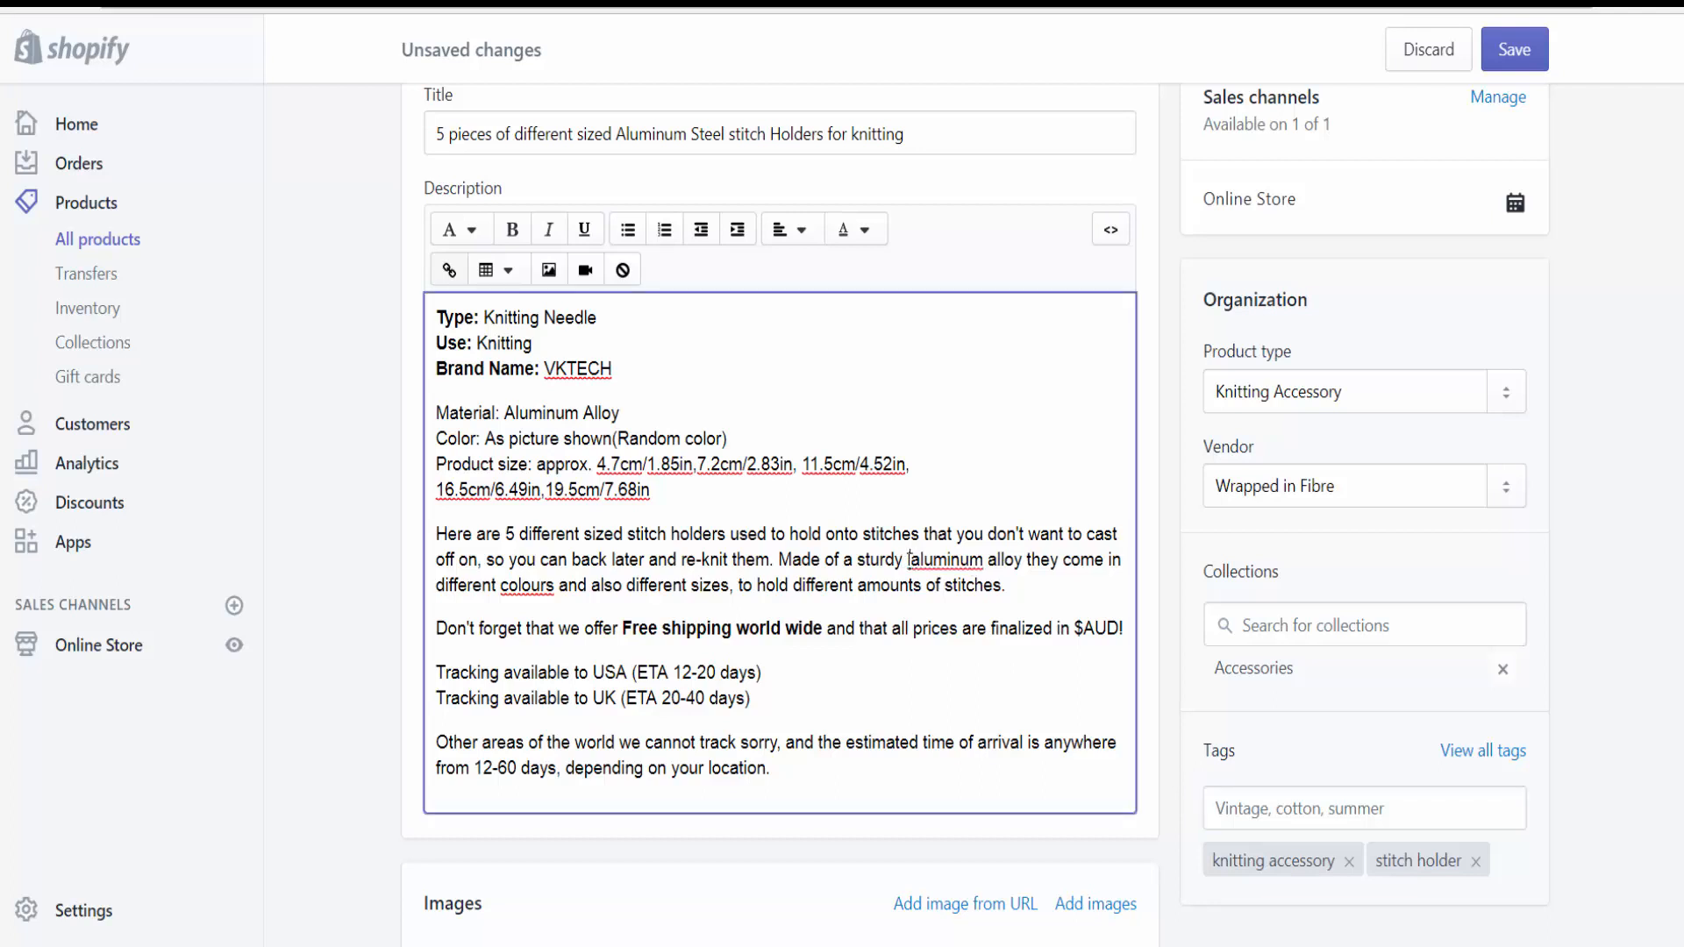
pyautogui.write('ht')
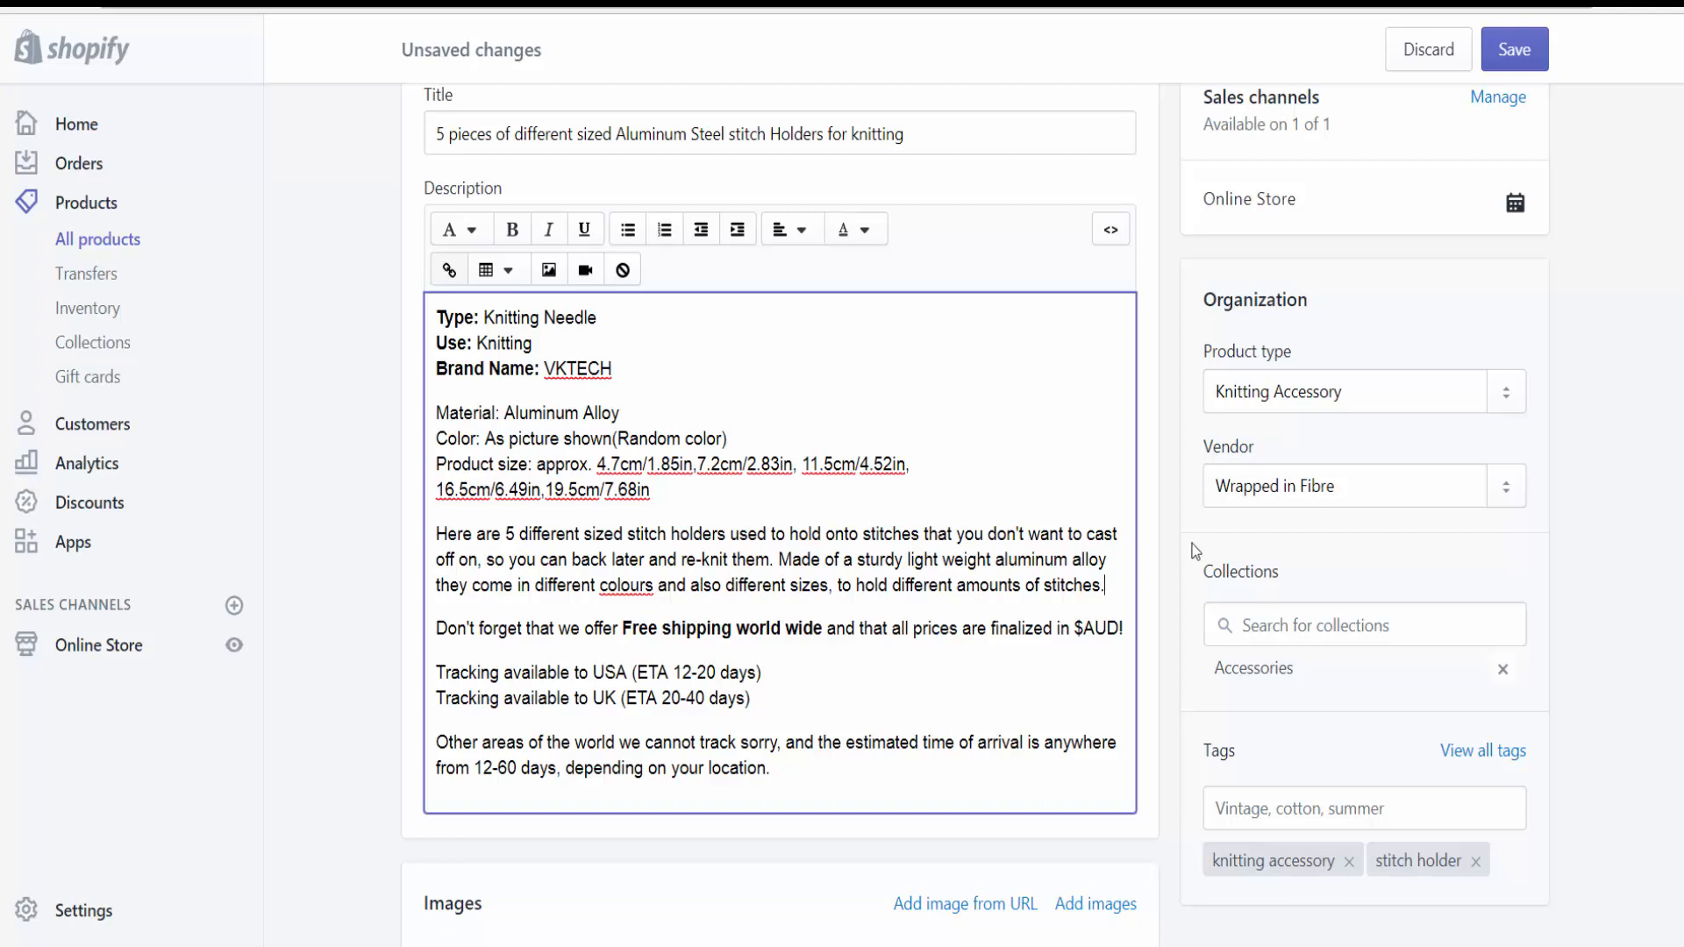
# Step: Copy the full product title "5 pieces of different sized Aluminum Steel stitch Holders for knitting"
pyautogui.click(945, 140)
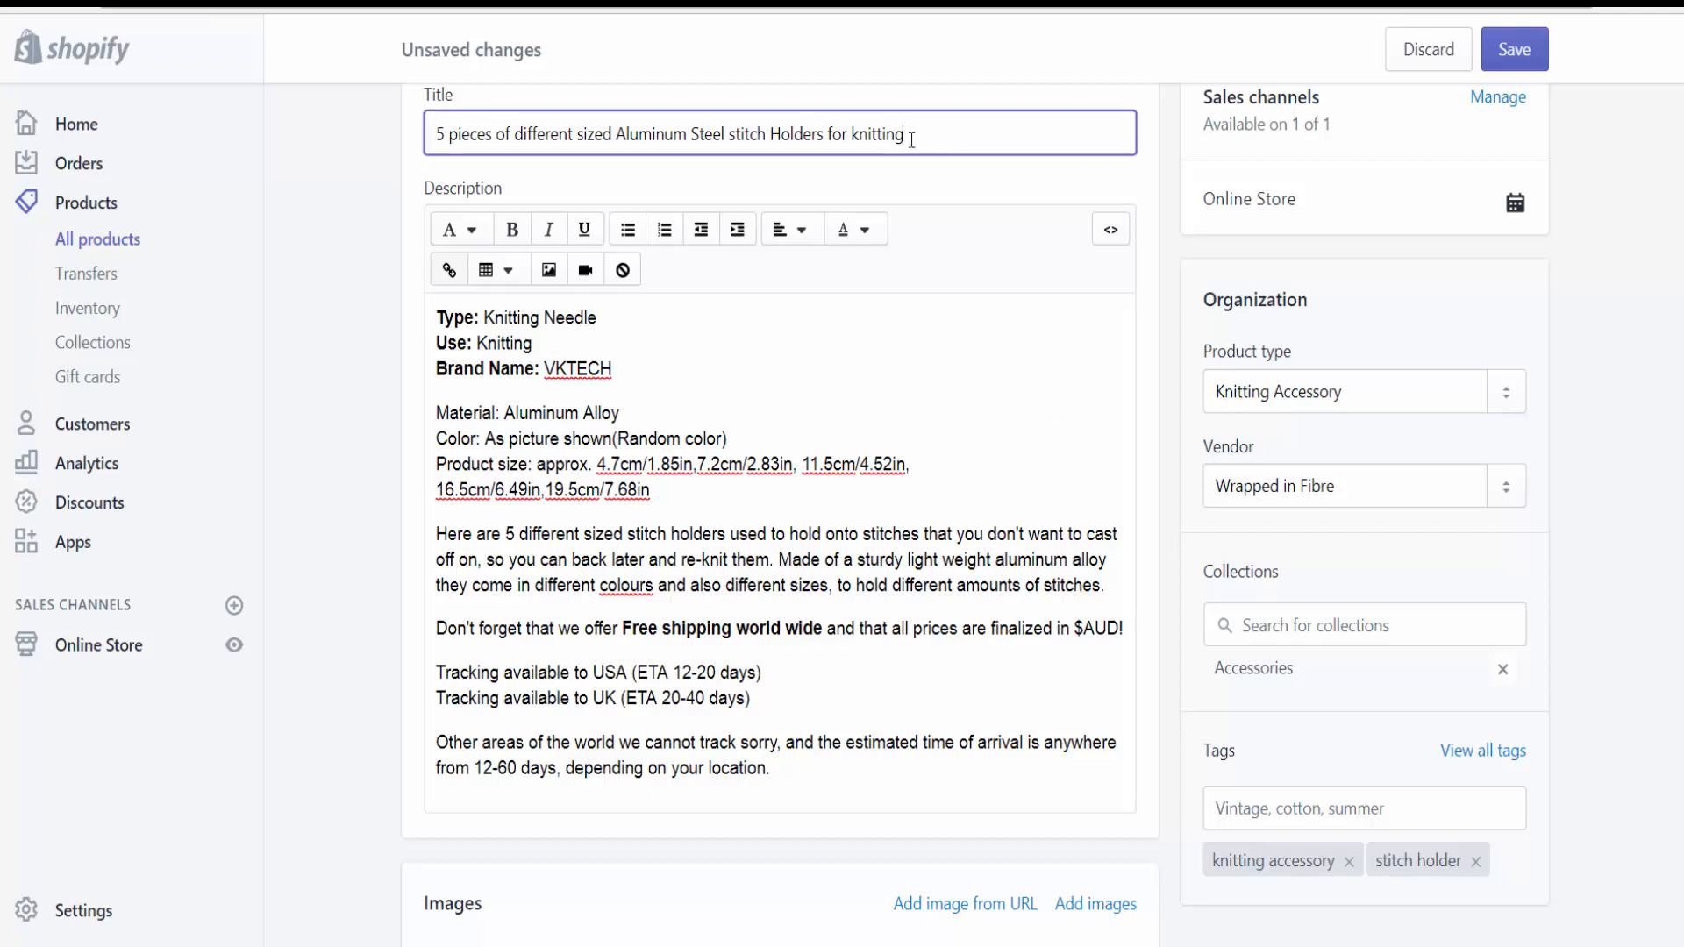
pyautogui.moveTo(945, 140); pyautogui.dragTo(434, 136)
pyautogui.hotkey('ctrl', 'c')
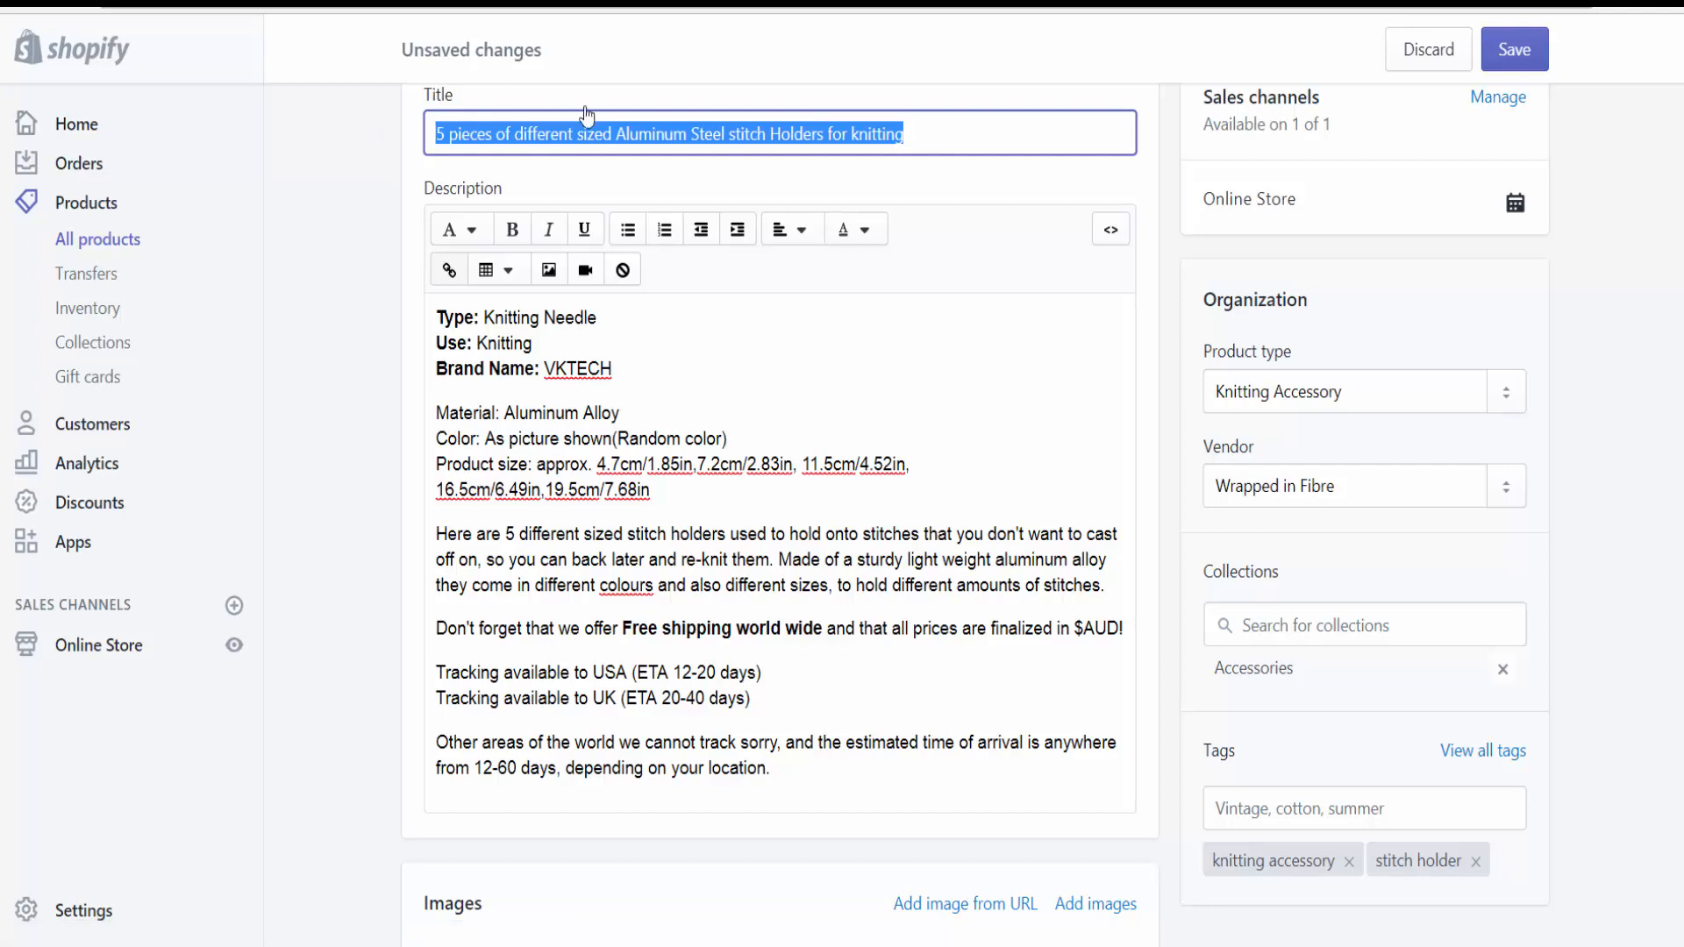
pyautogui.click(781, 421)
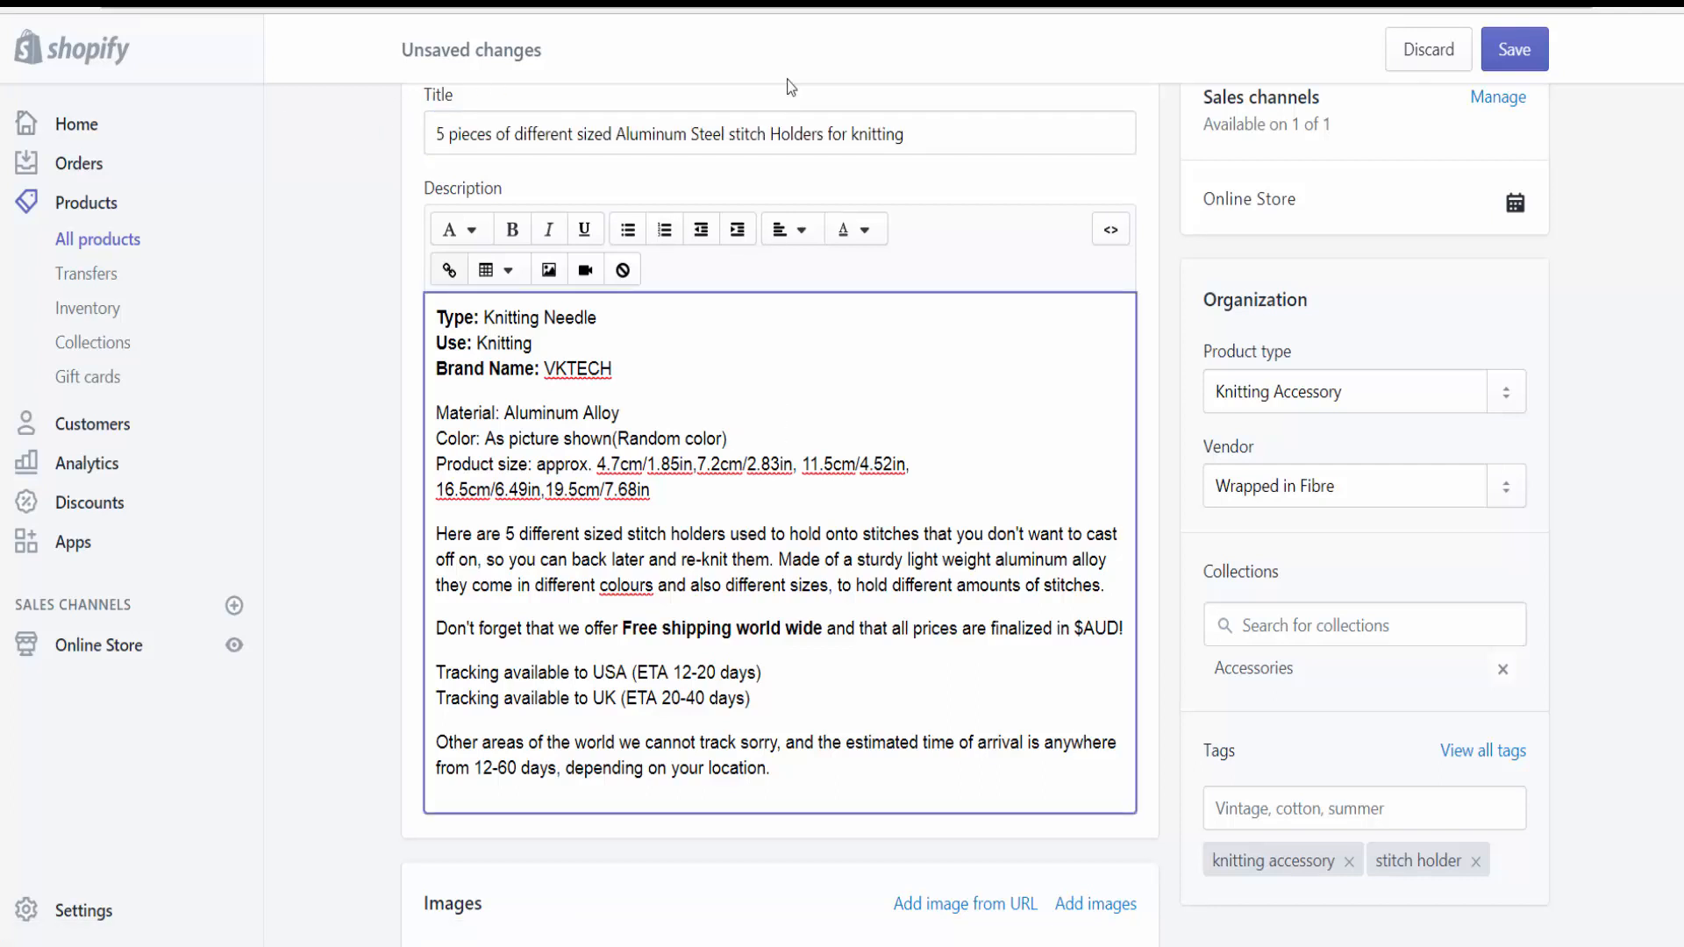
# Step: Review the product's images, pricing, inventory and shipping settings, and open the website SEO details of the search engine listing for editing
pyautogui.scroll(-7, 830, 565)
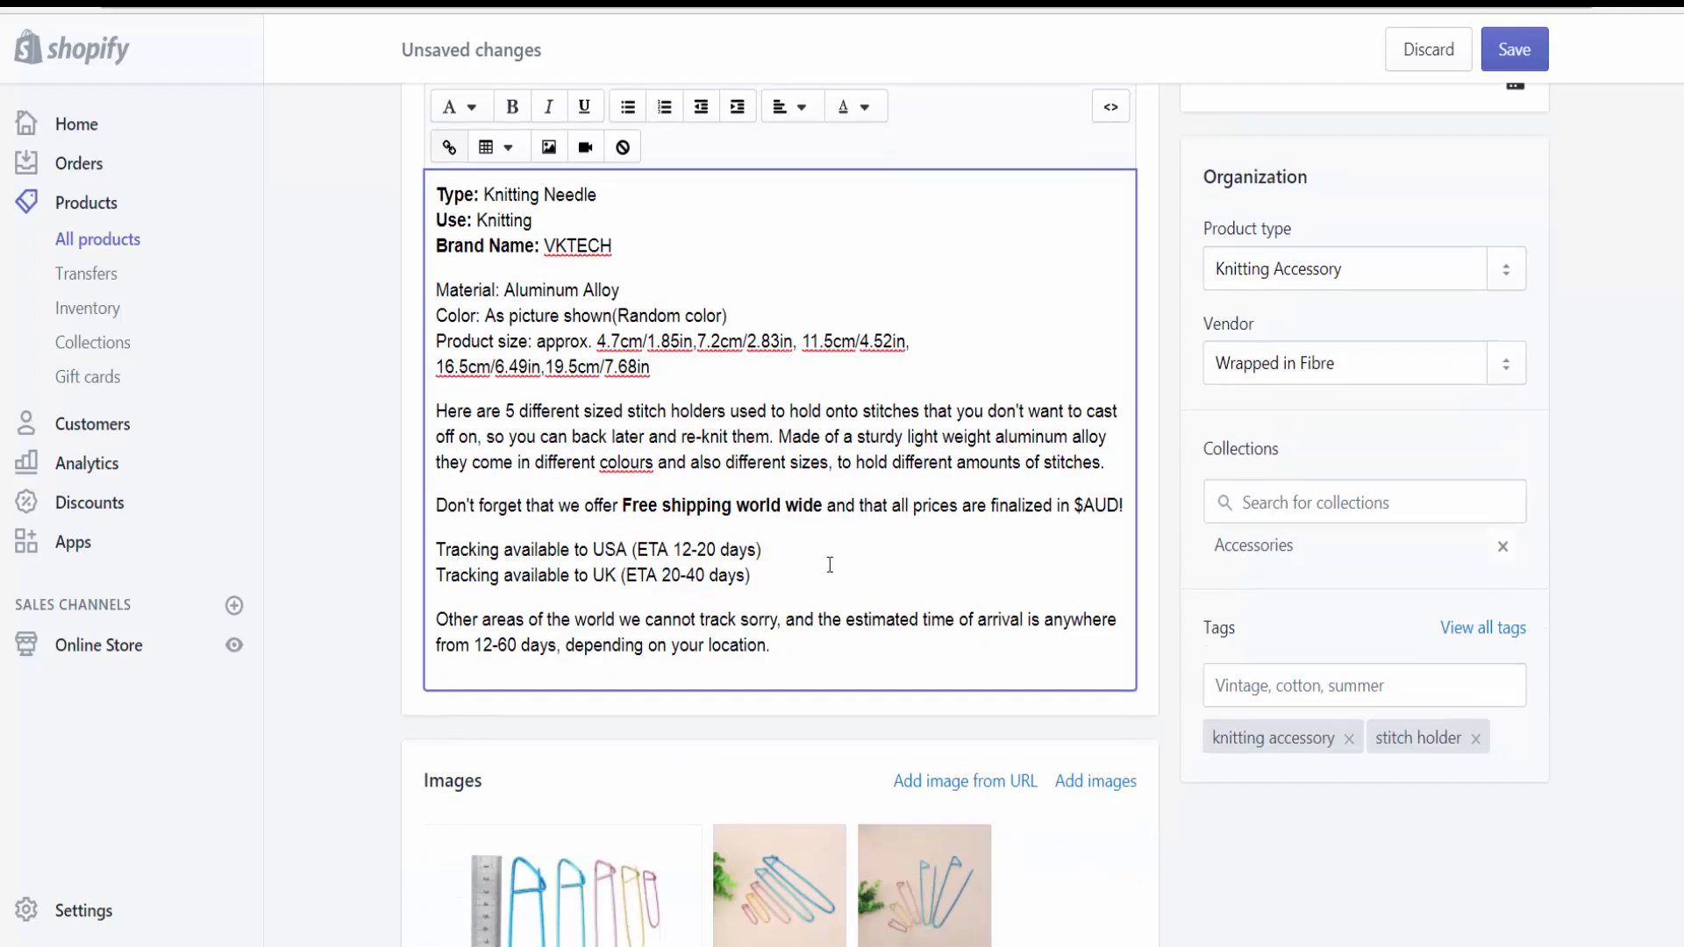
pyautogui.scroll(-1, 828, 572)
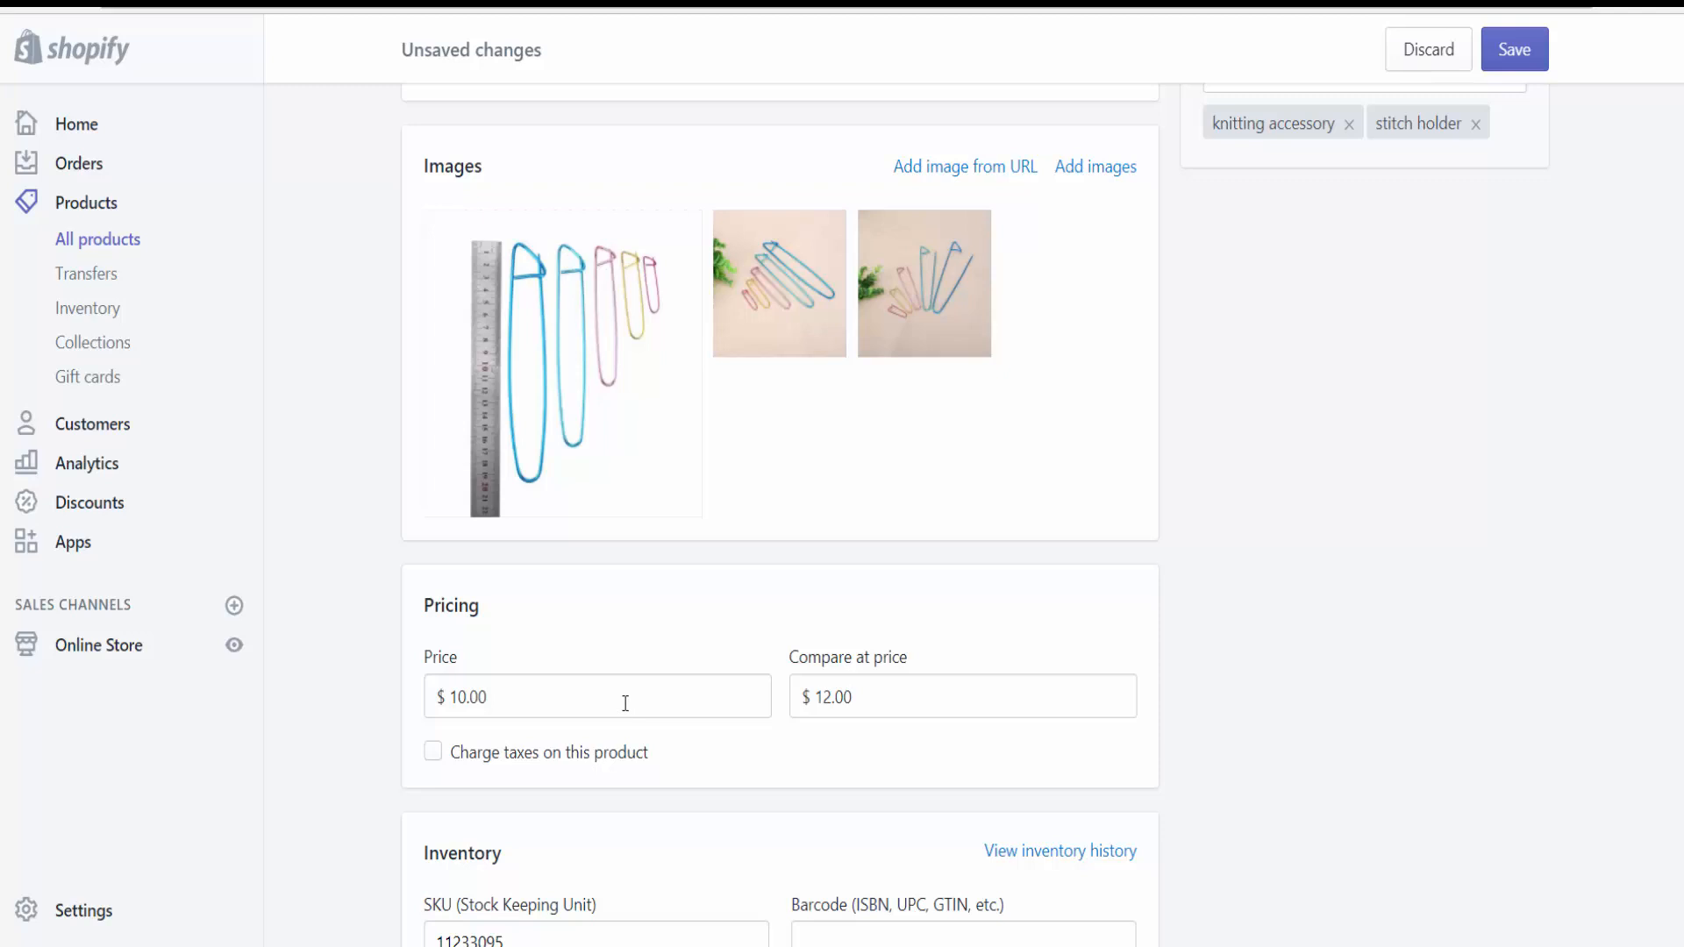
pyautogui.scroll(-4, 624, 703)
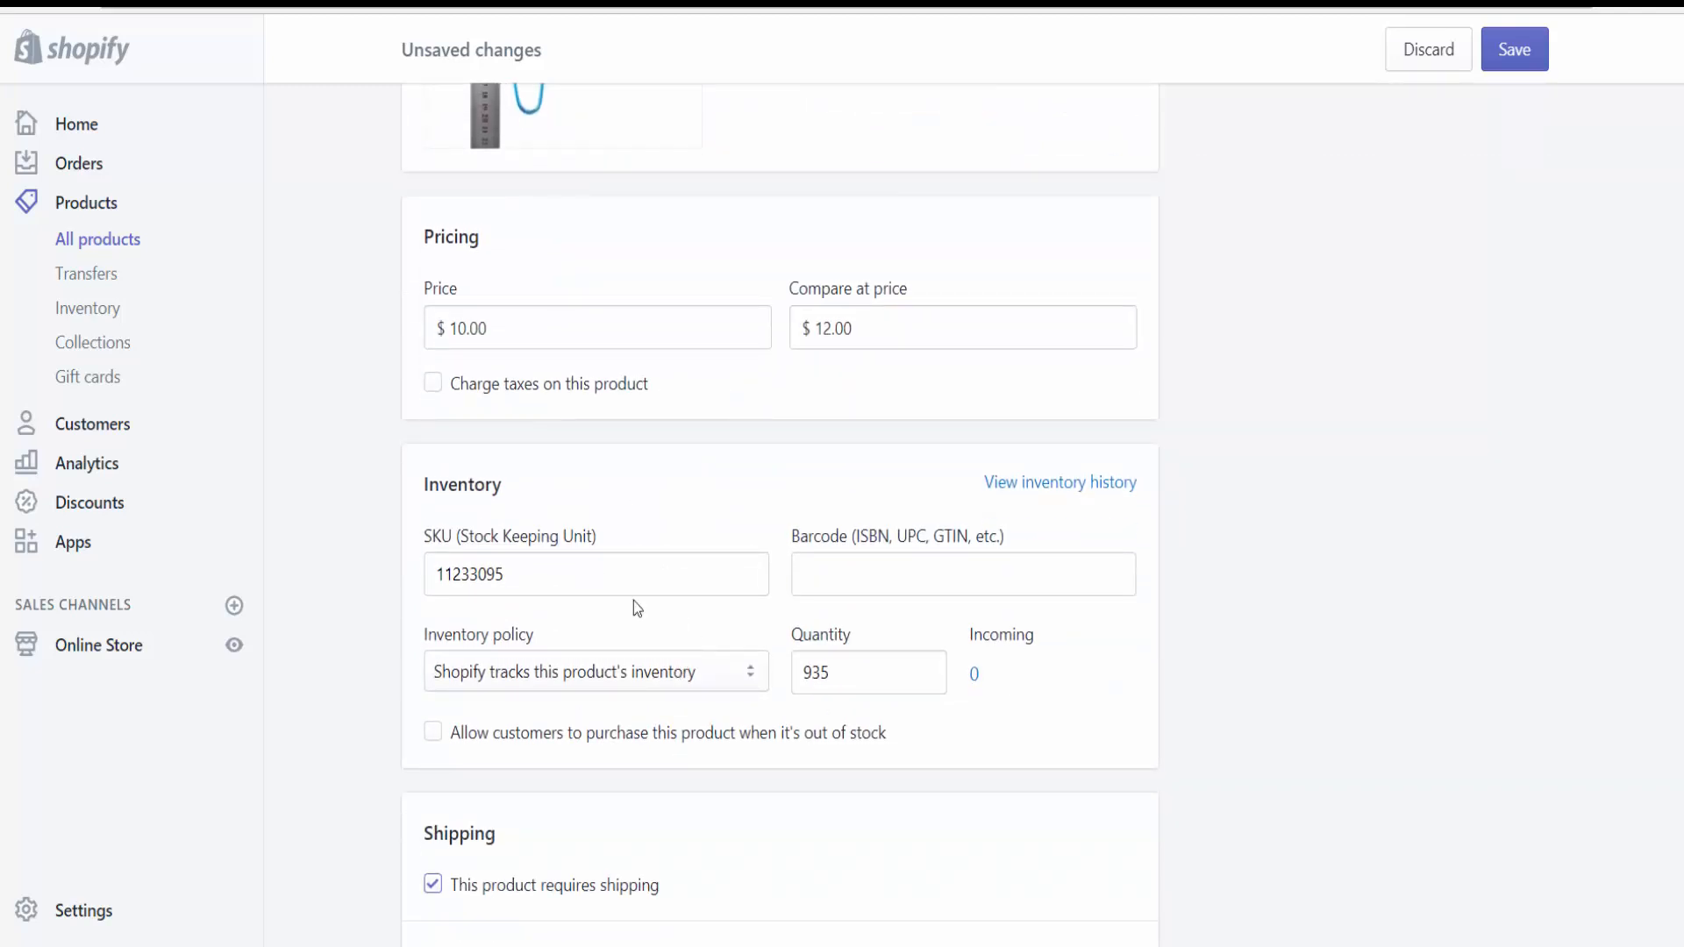
pyautogui.scroll(-1, 661, 646)
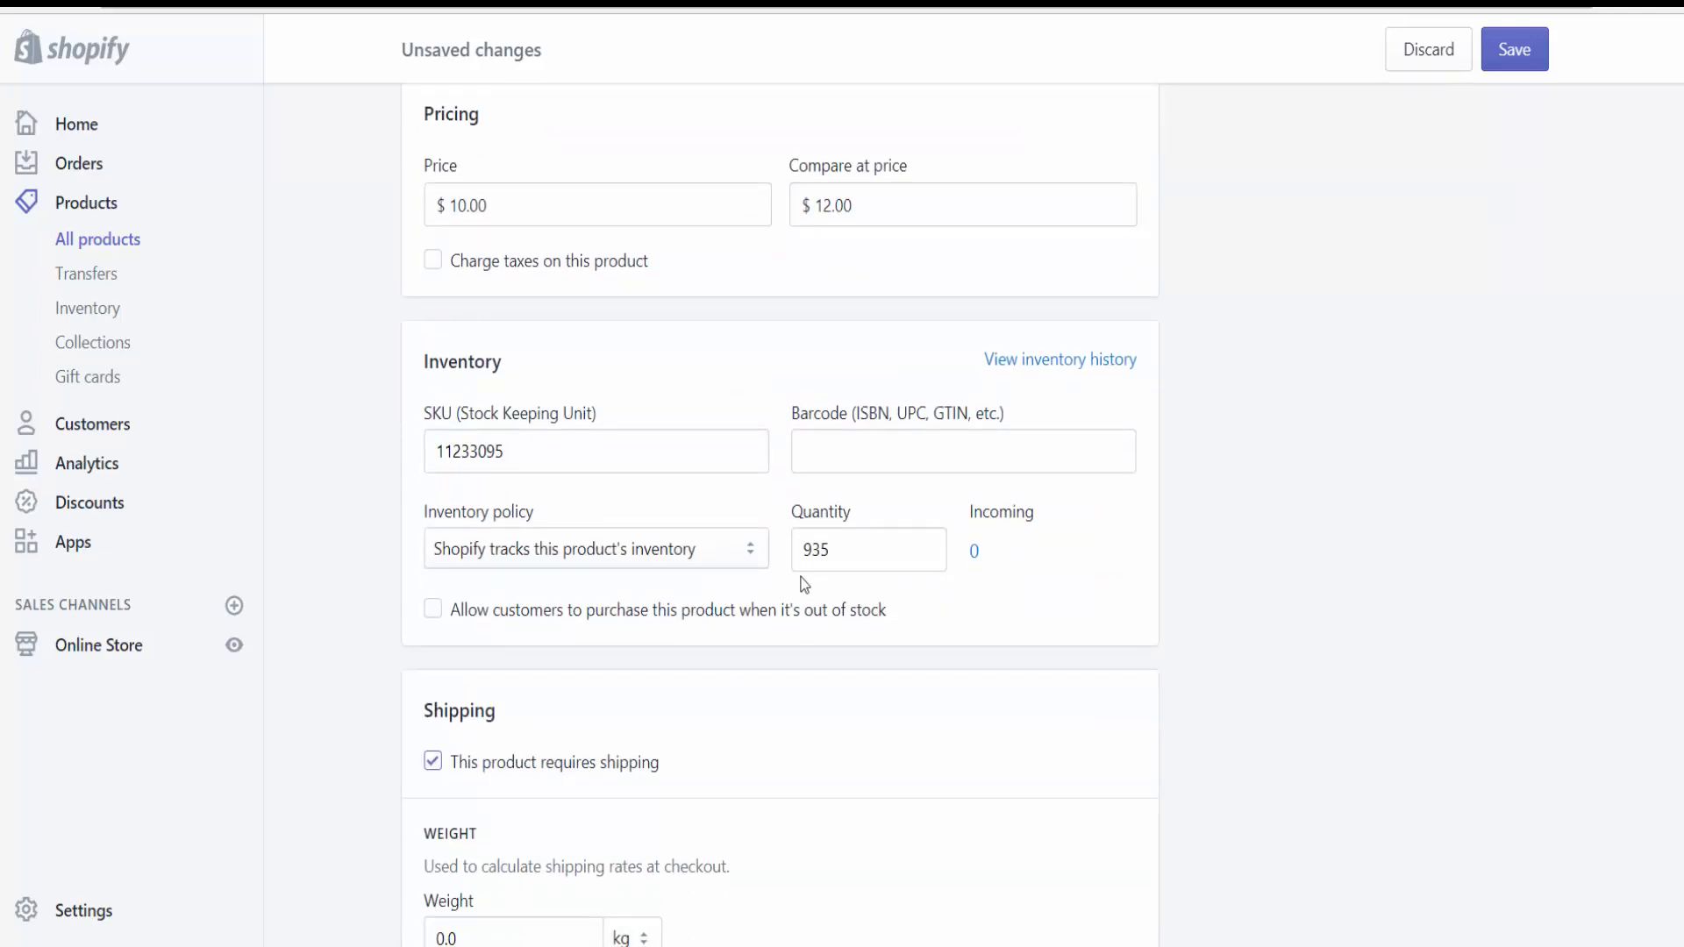
pyautogui.scroll(-2, 695, 599)
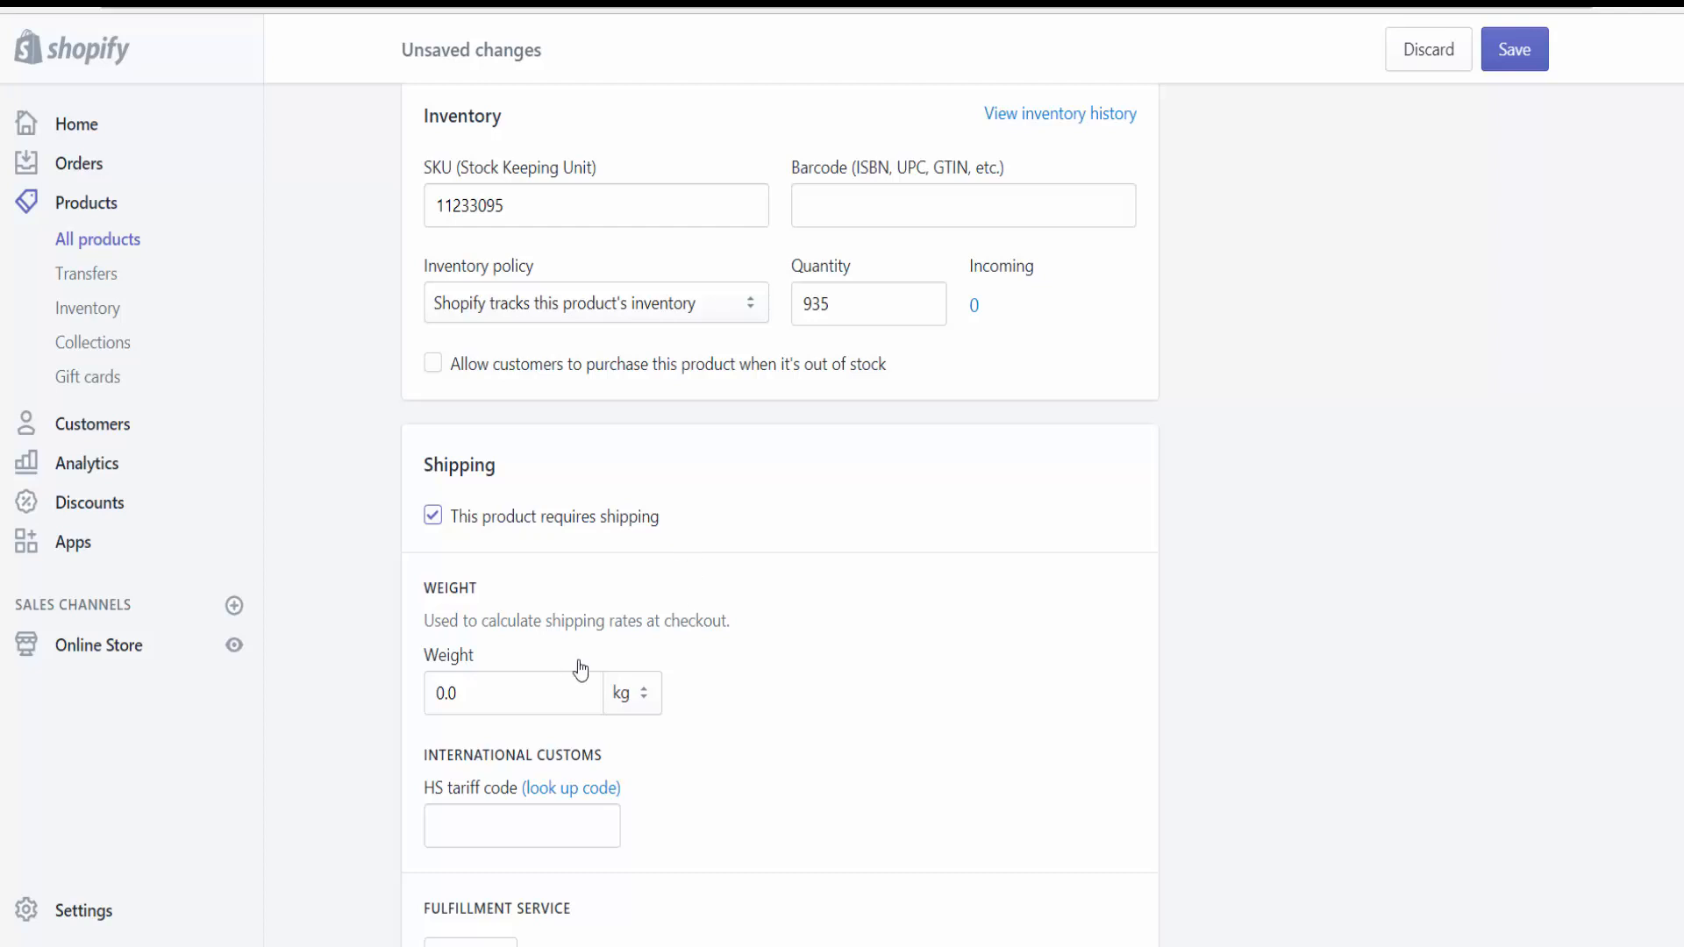
pyautogui.scroll(-2, 645, 654)
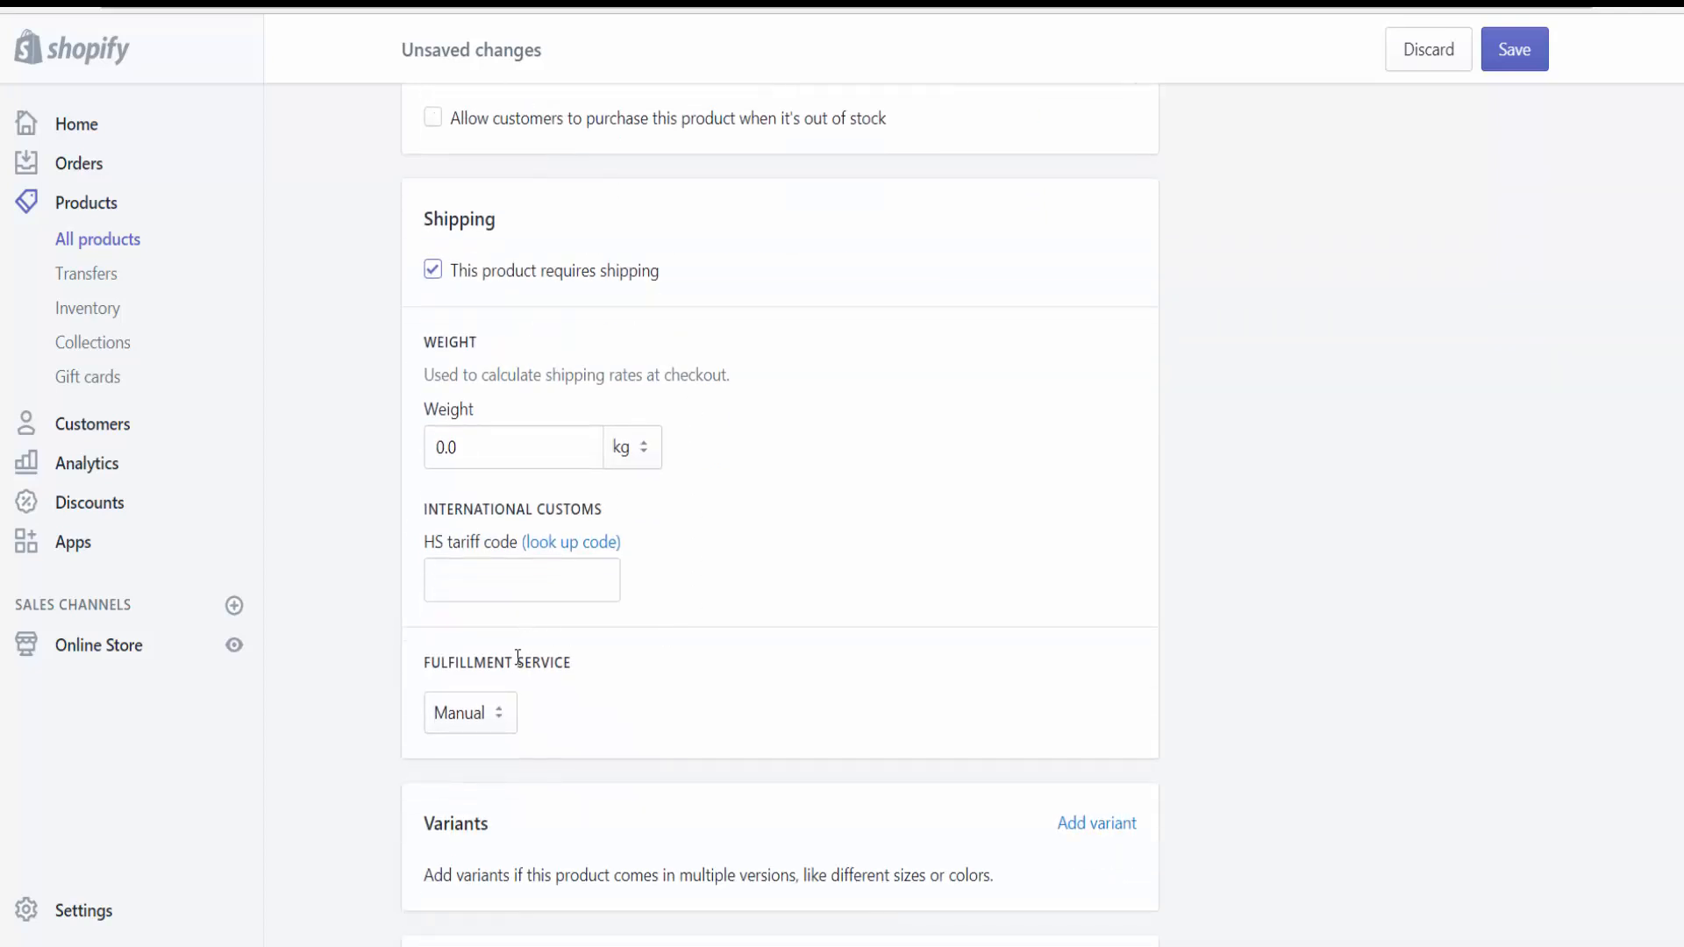
pyautogui.scroll(-1, 517, 663)
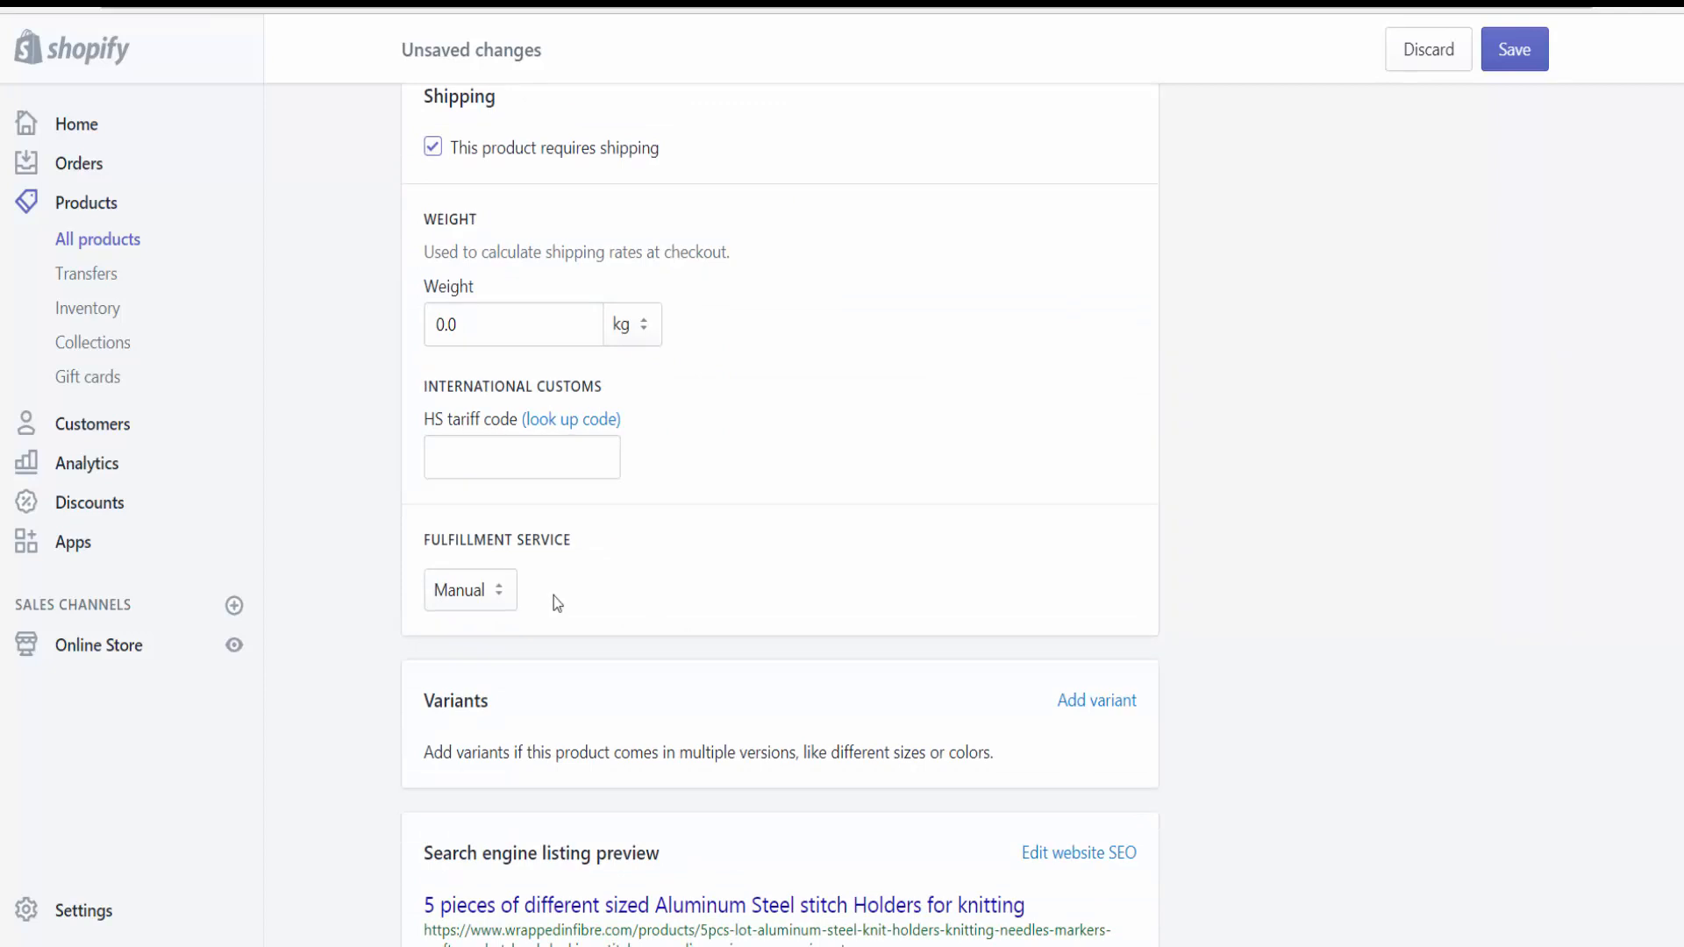
pyautogui.scroll(-2, 609, 519)
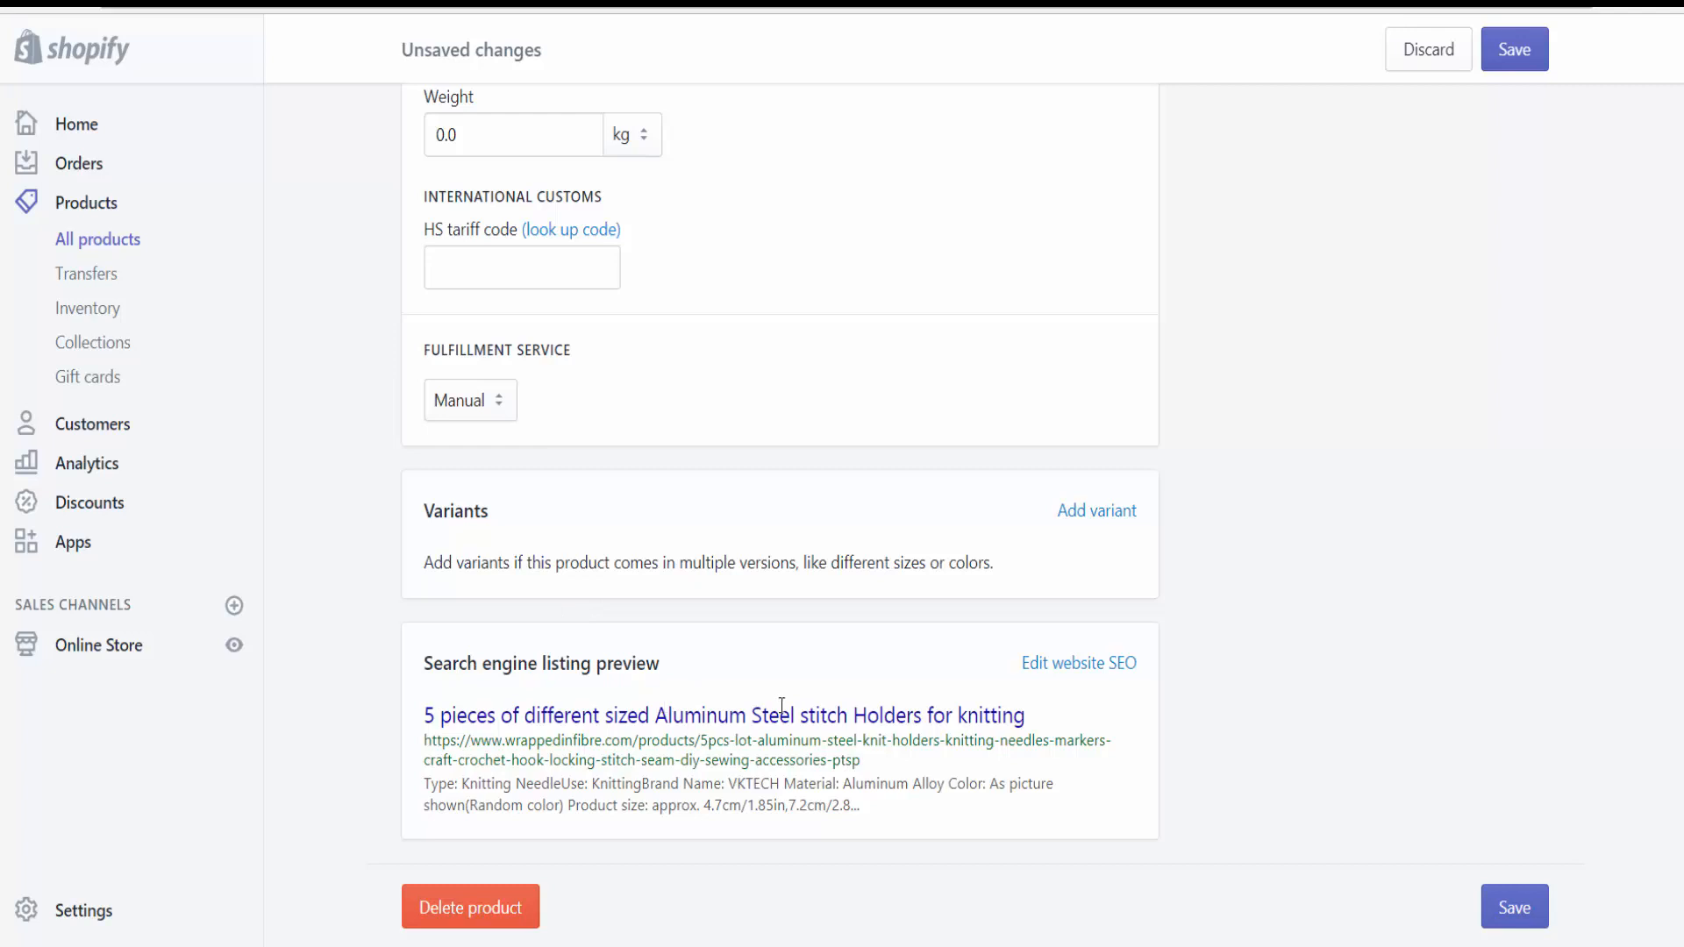
pyautogui.click(1062, 665)
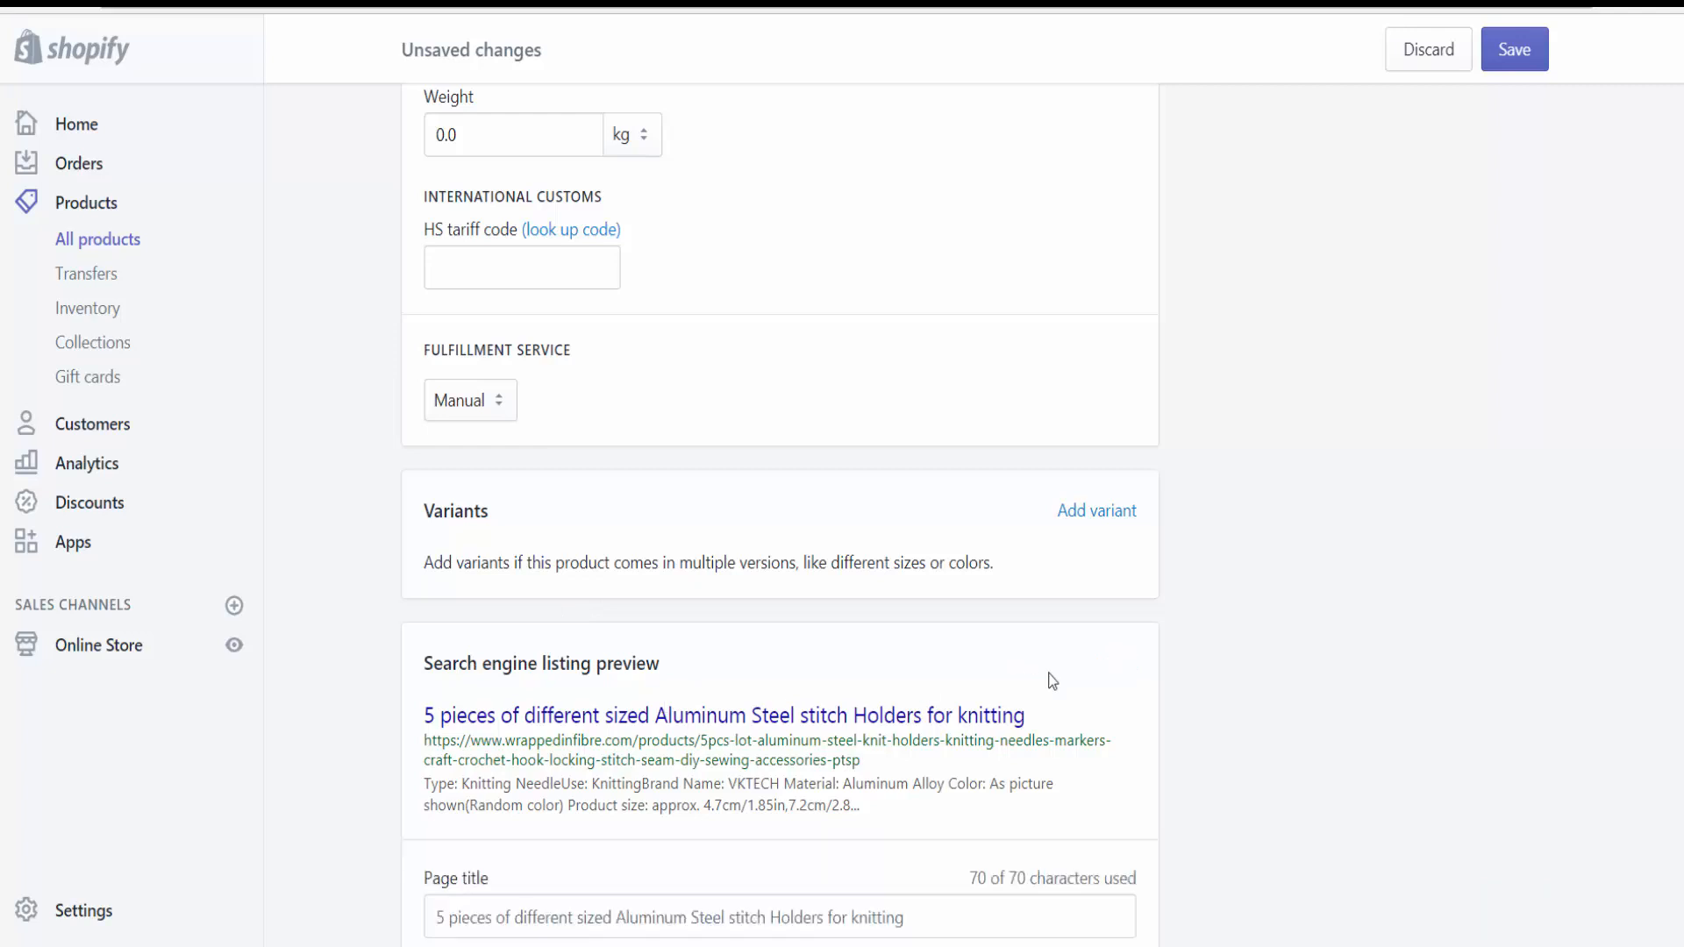
# Step: Fill the search engine page title with the copied product title "5 pieces of different sized Aluminum Steel stitch Holders for knitting"
pyautogui.scroll(-1, 956, 703)
pyautogui.click(907, 800)
pyautogui.hotkey('ctrl', 'a')
pyautogui.hotkey('ctrl', 'v')
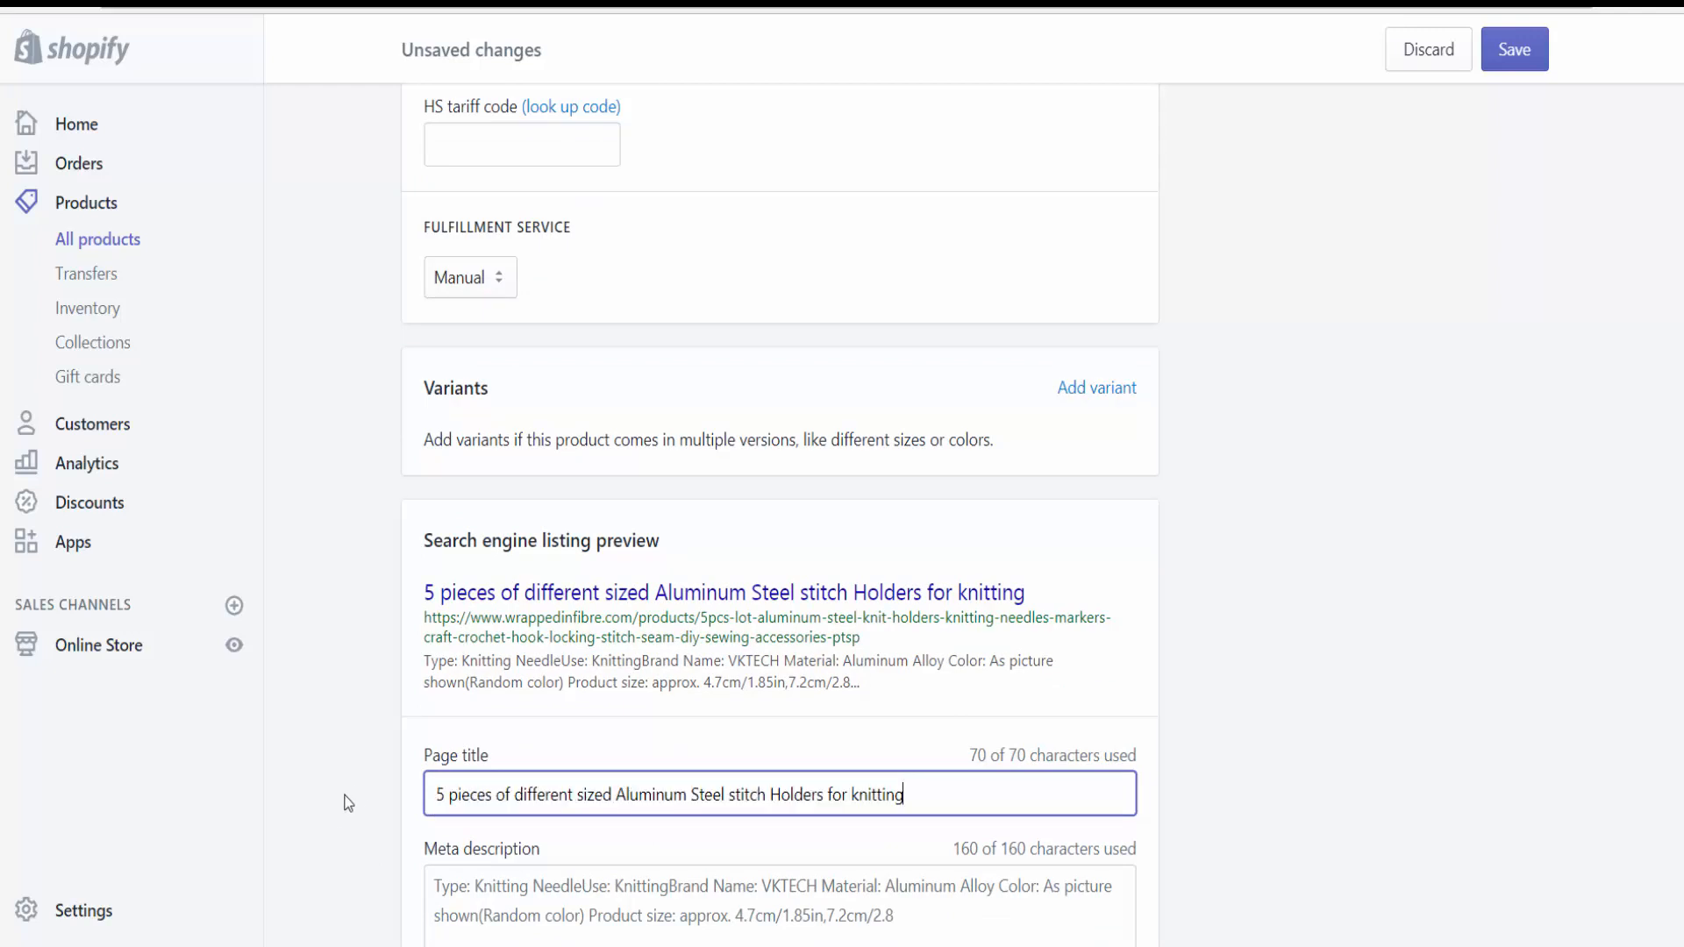
# Step: Start a new meta description with "5 different sized light weight aluminum alloy stitch holders, perfect for"
pyautogui.scroll(-1, 552, 760)
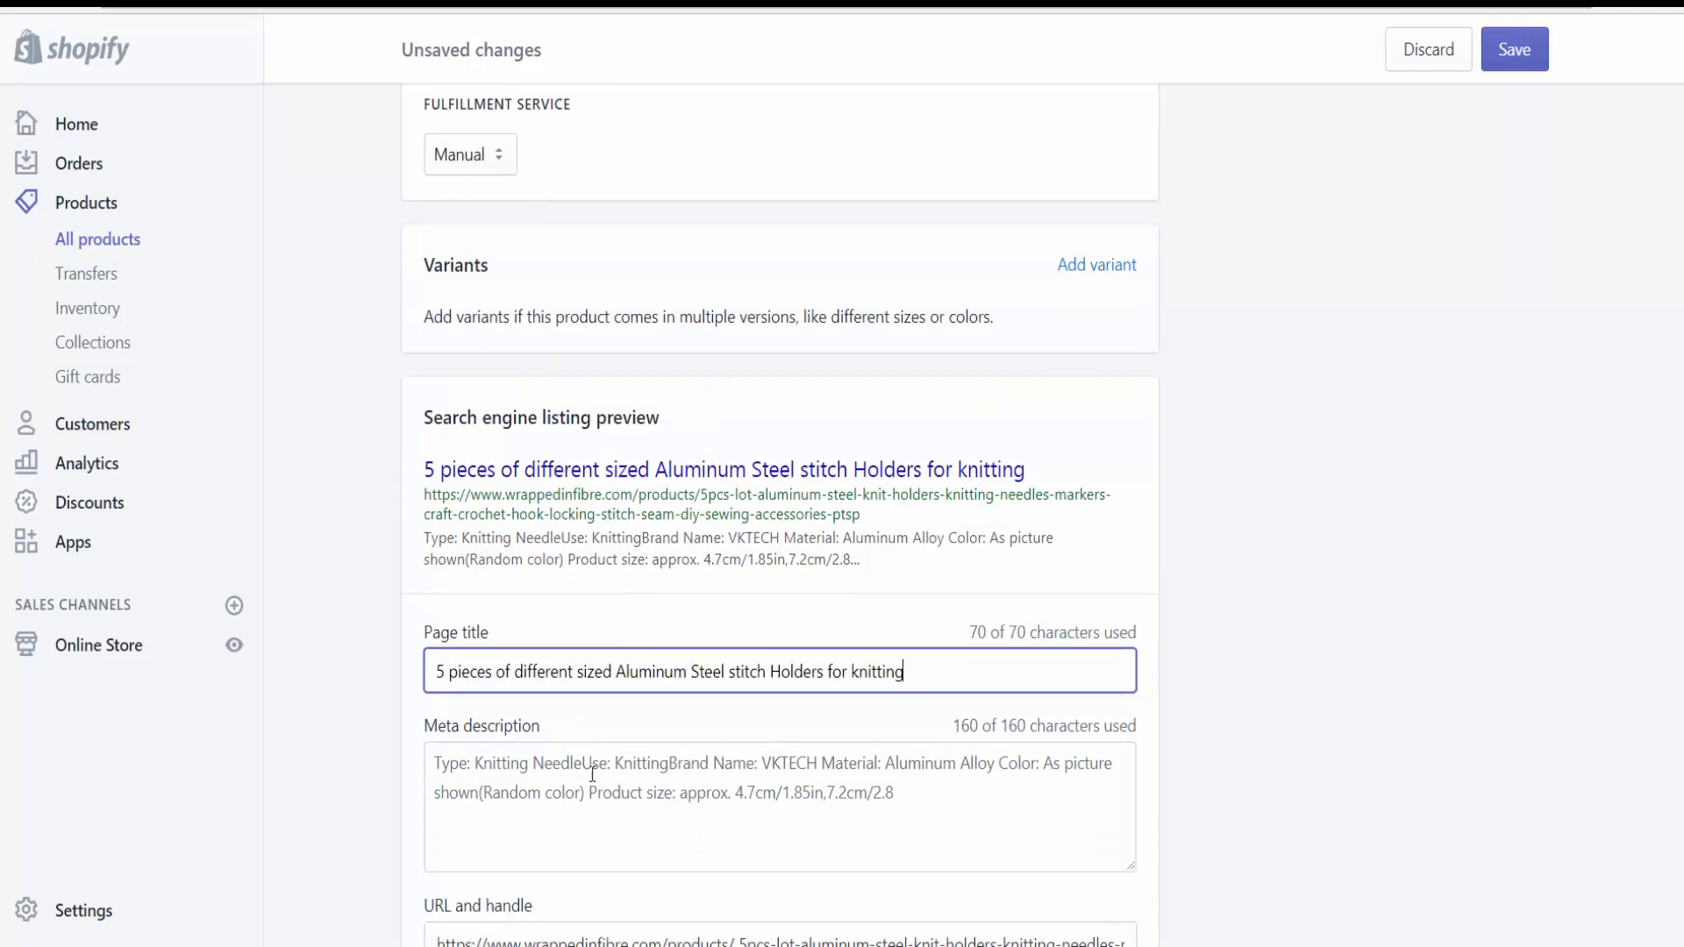
pyautogui.moveTo(934, 798); pyautogui.dragTo(247, 750)
pyautogui.press('BackSpace')
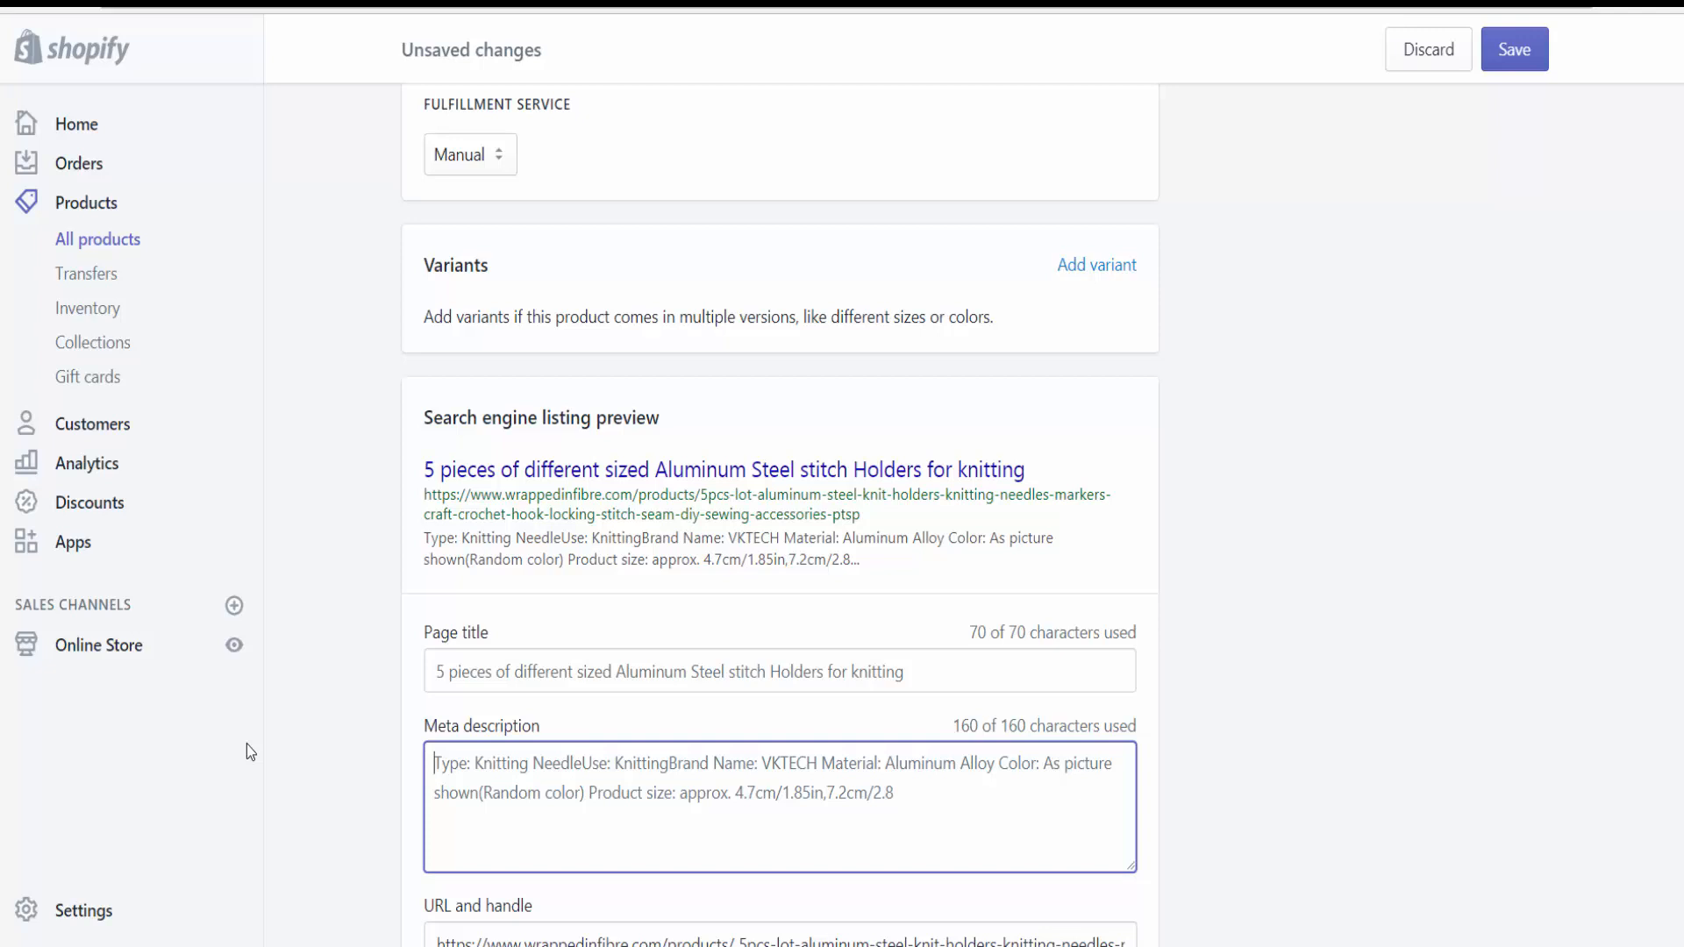
pyautogui.write('g')
pyautogui.press('BackSpace')
pyautogui.write('5 ')
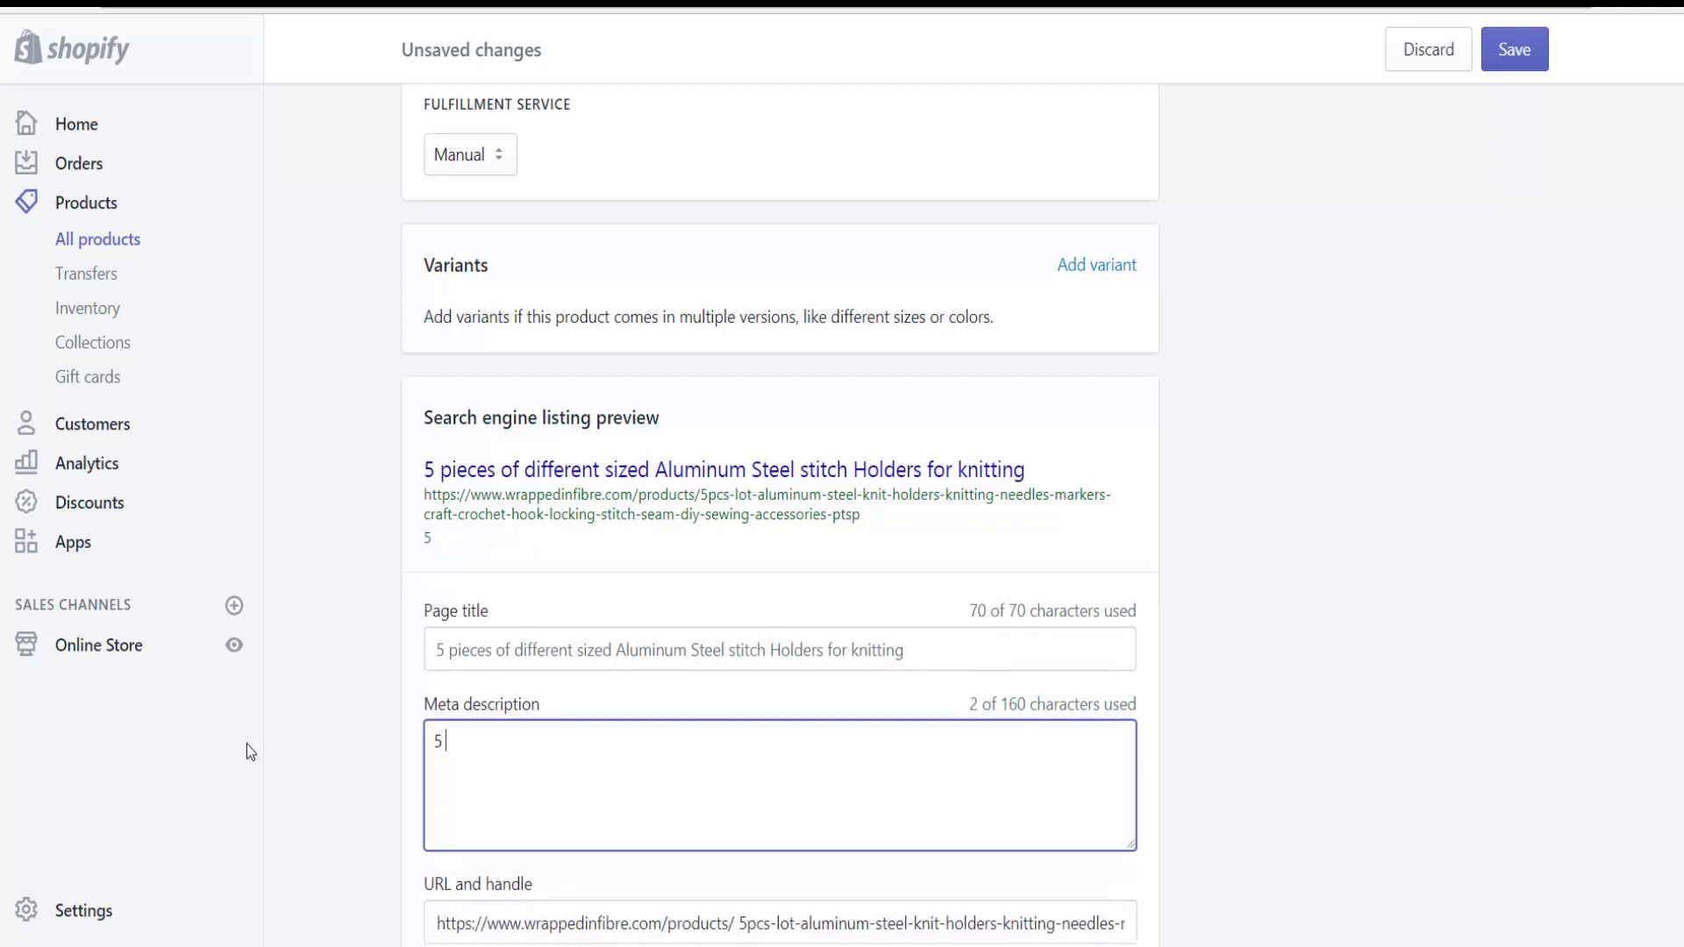
pyautogui.write('different siz')
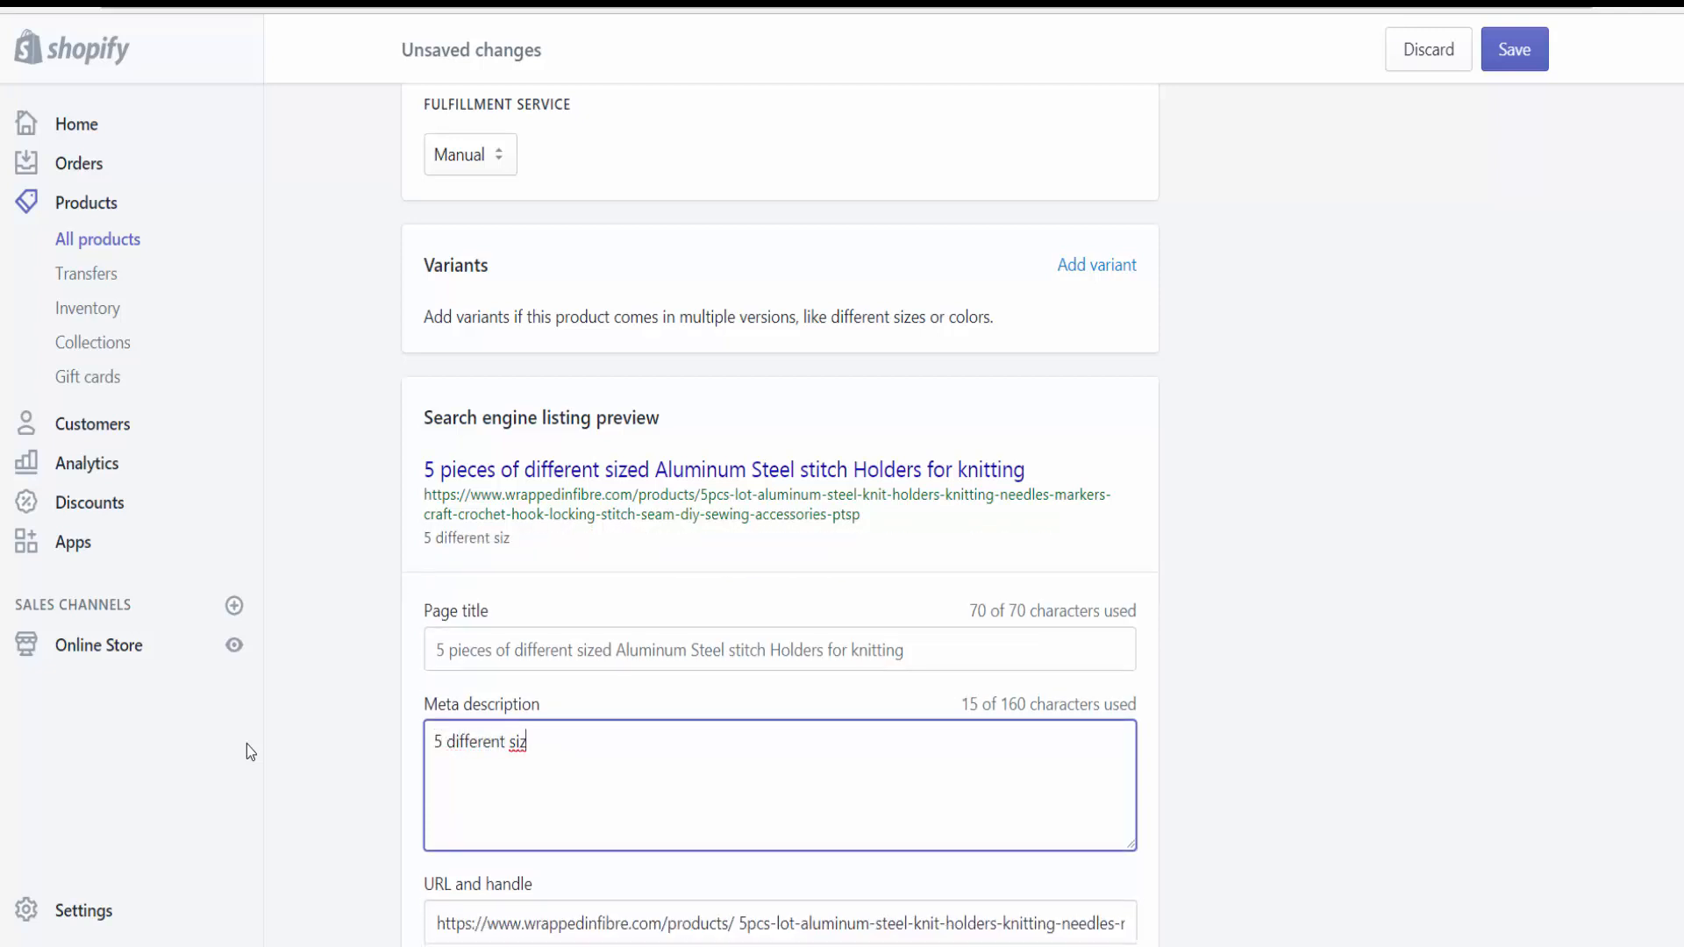
pyautogui.write('ed light weight aluminum alloy st')
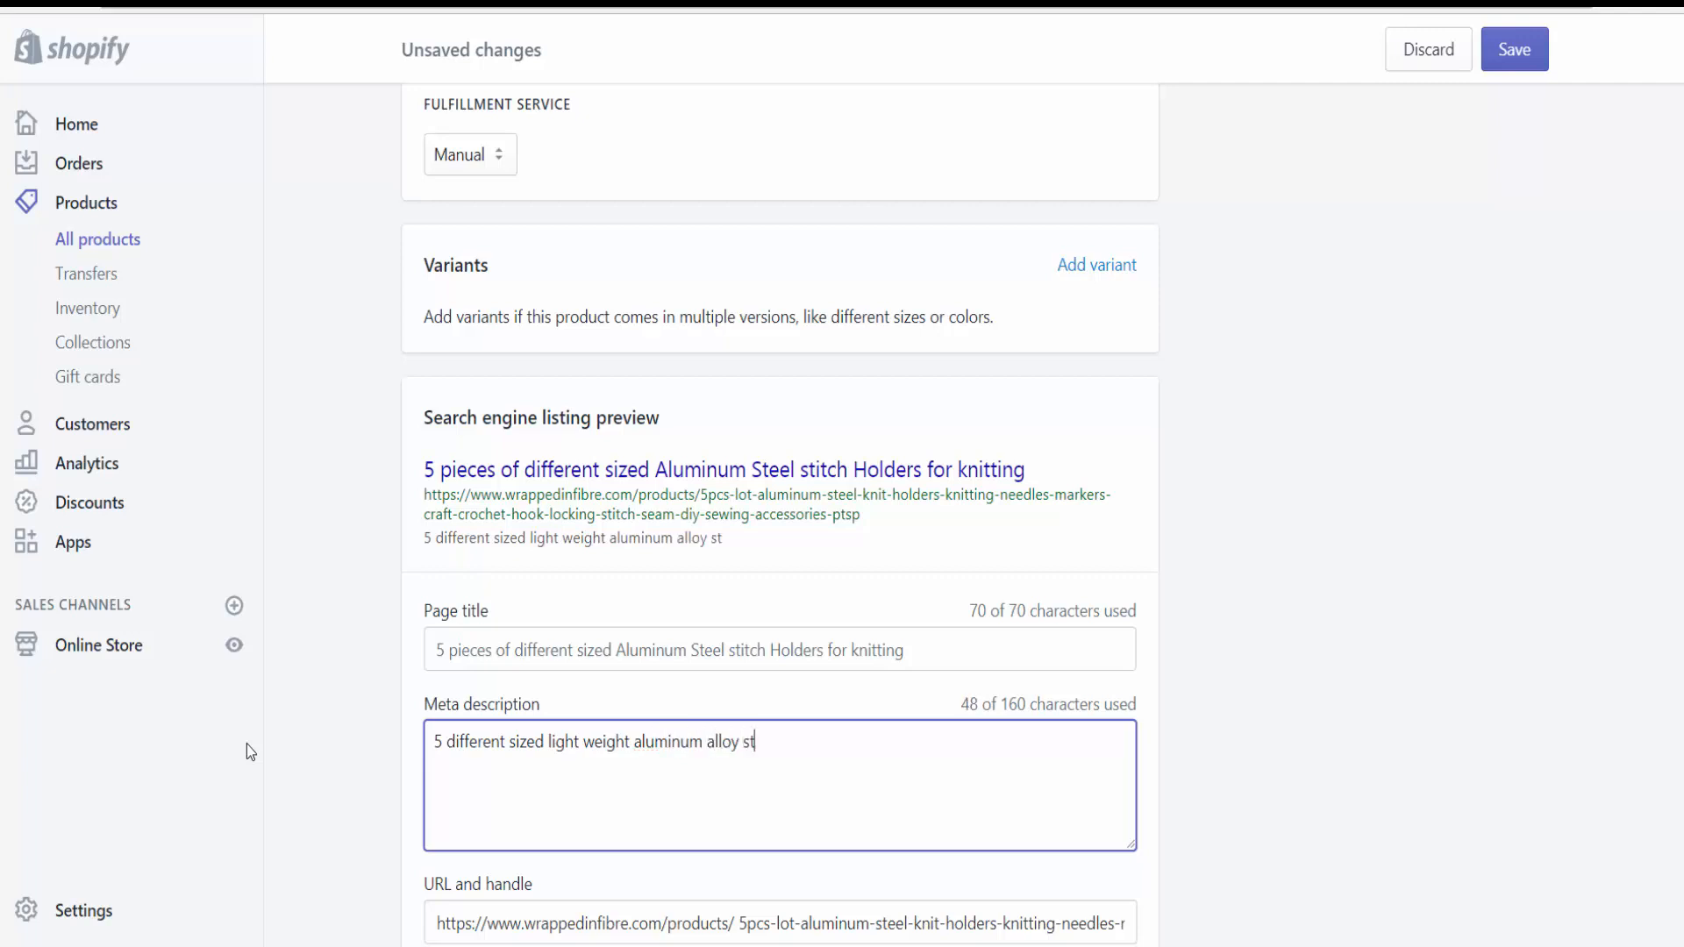
pyautogui.write('itch holders, poe')
pyautogui.press('BackSpace')
pyautogui.press('BackSpace')
pyautogui.write('erfect for ')
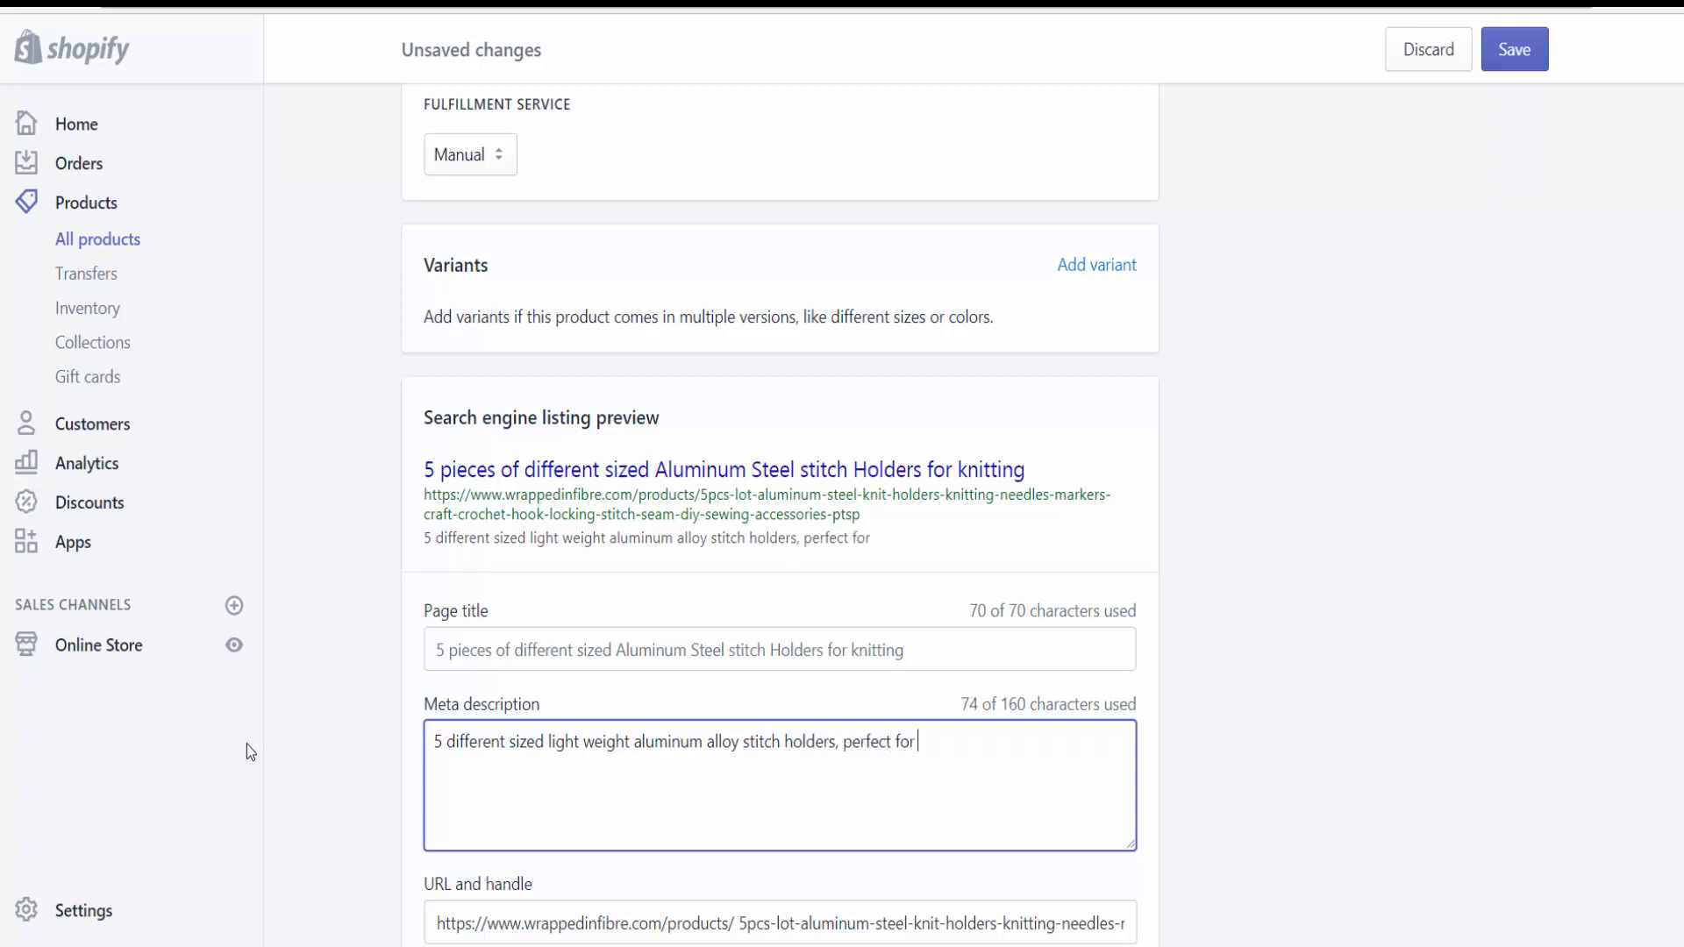
# Step: Continue the meta description with "holding onto stitches, ready to re-use when ready."
pyautogui.write('hol')
pyautogui.write('ding on')
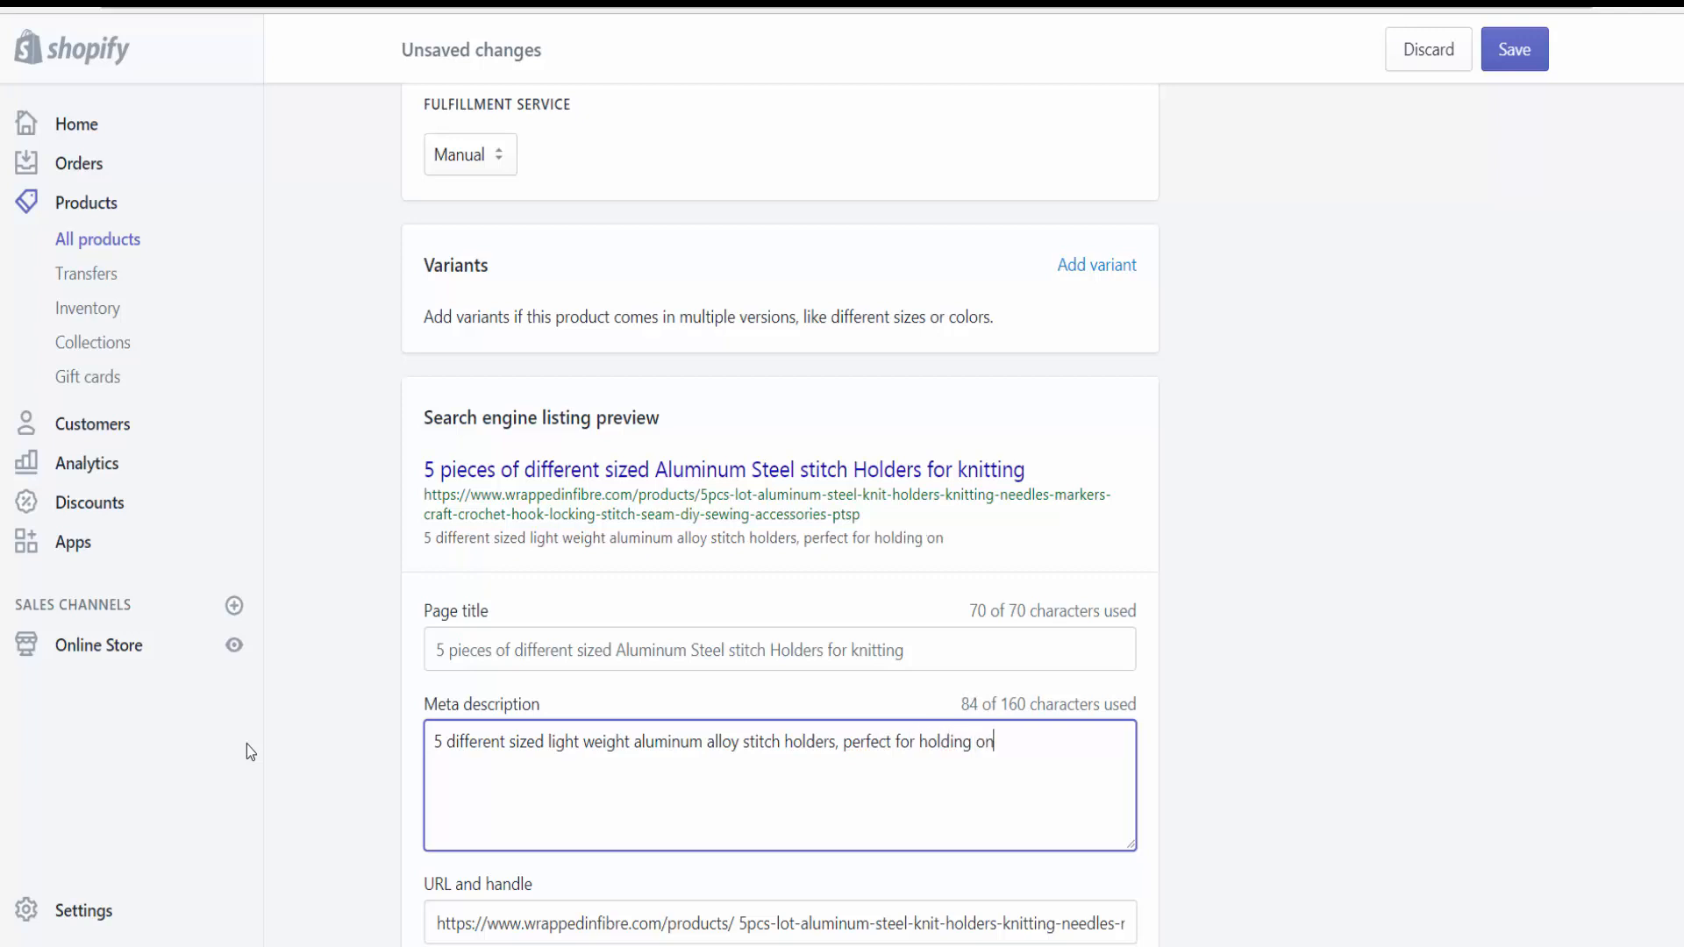
pyautogui.write('to stitches ')
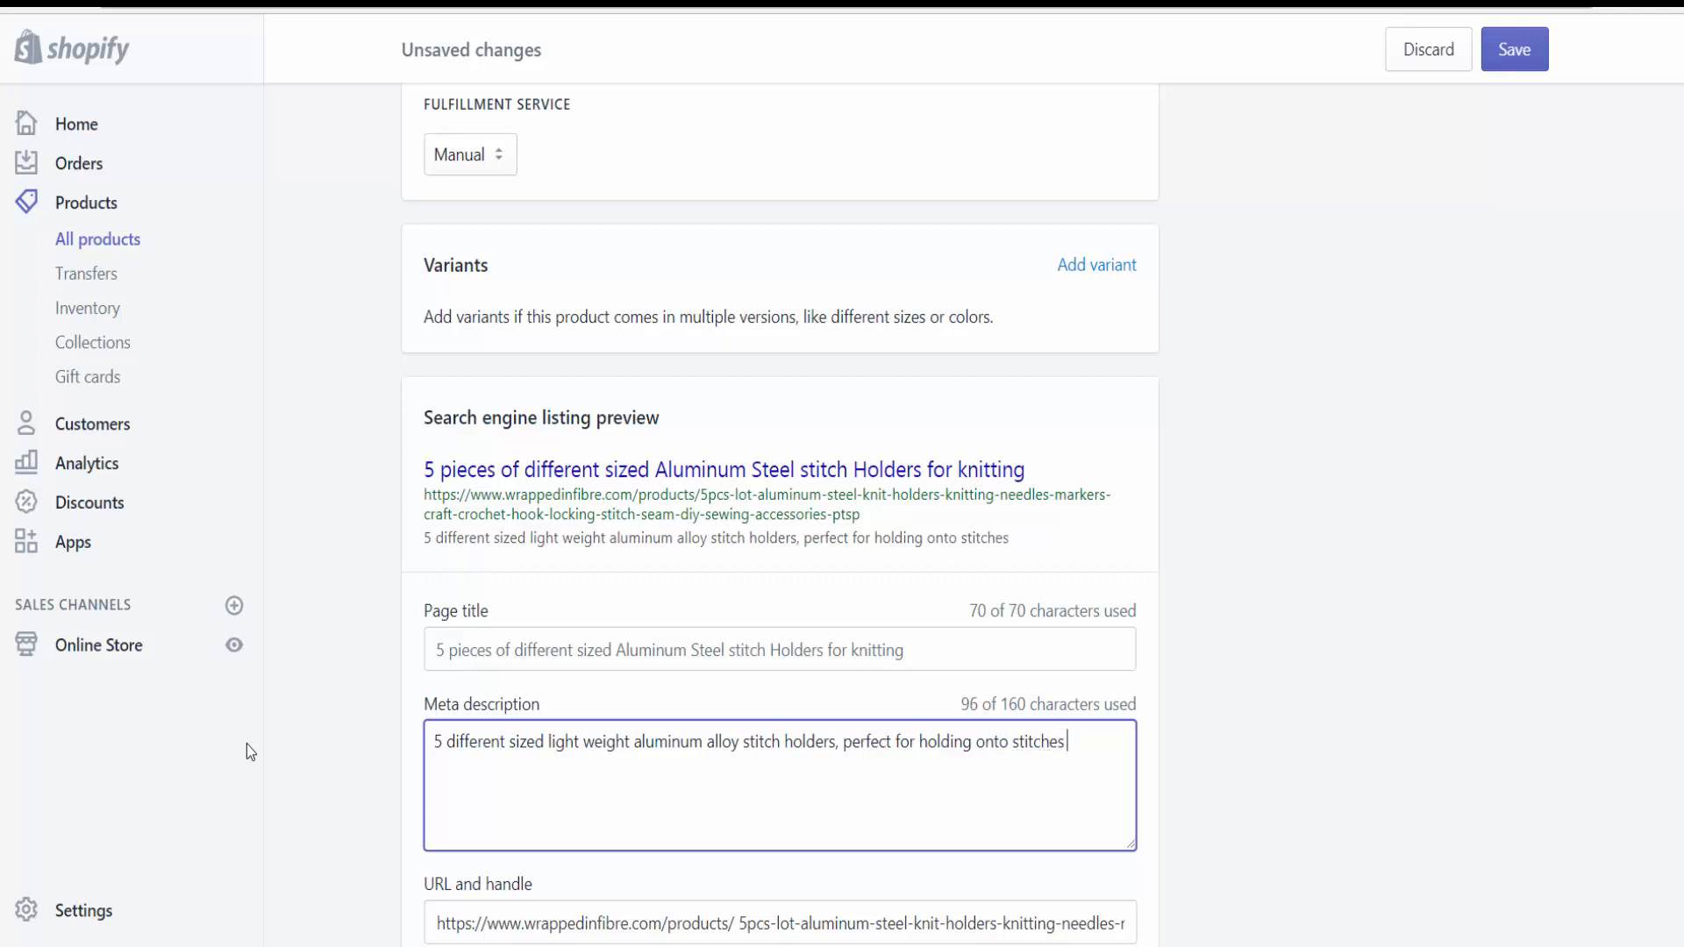
pyautogui.write('and')
pyautogui.press('BackSpace')
pyautogui.press('BackSpace')
pyautogui.press('BackSpace')
pyautogui.press('BackSpace')
pyautogui.press('BackSpace')
pyautogui.write(', ready to re-us')
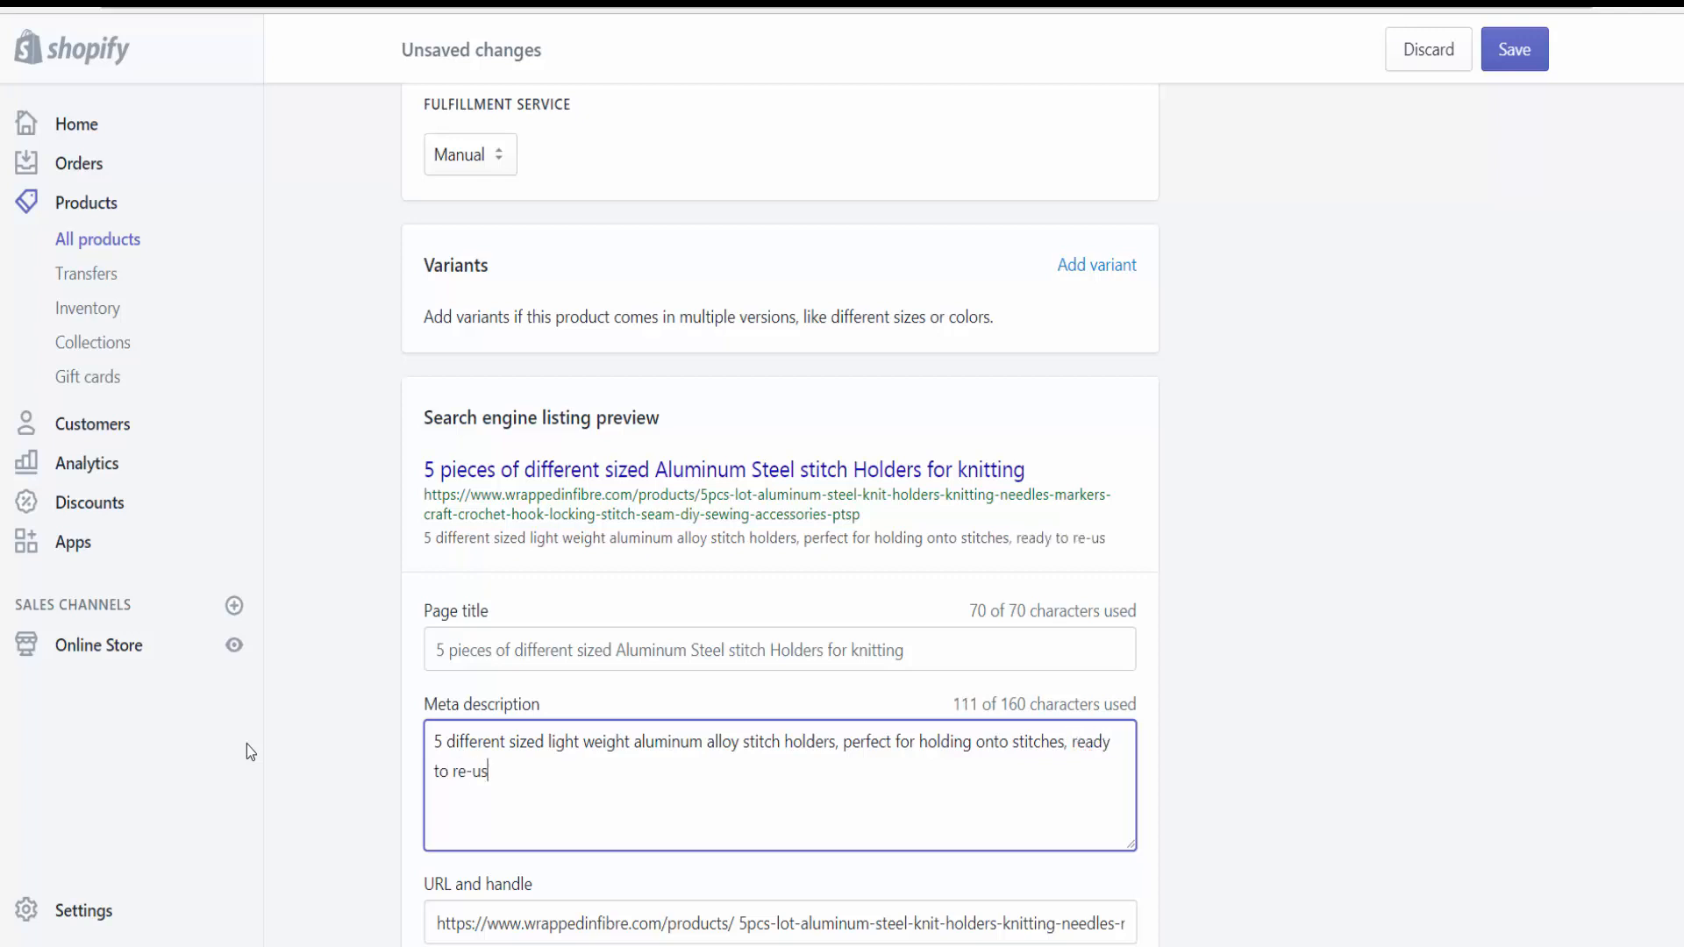
pyautogui.write('e when re')
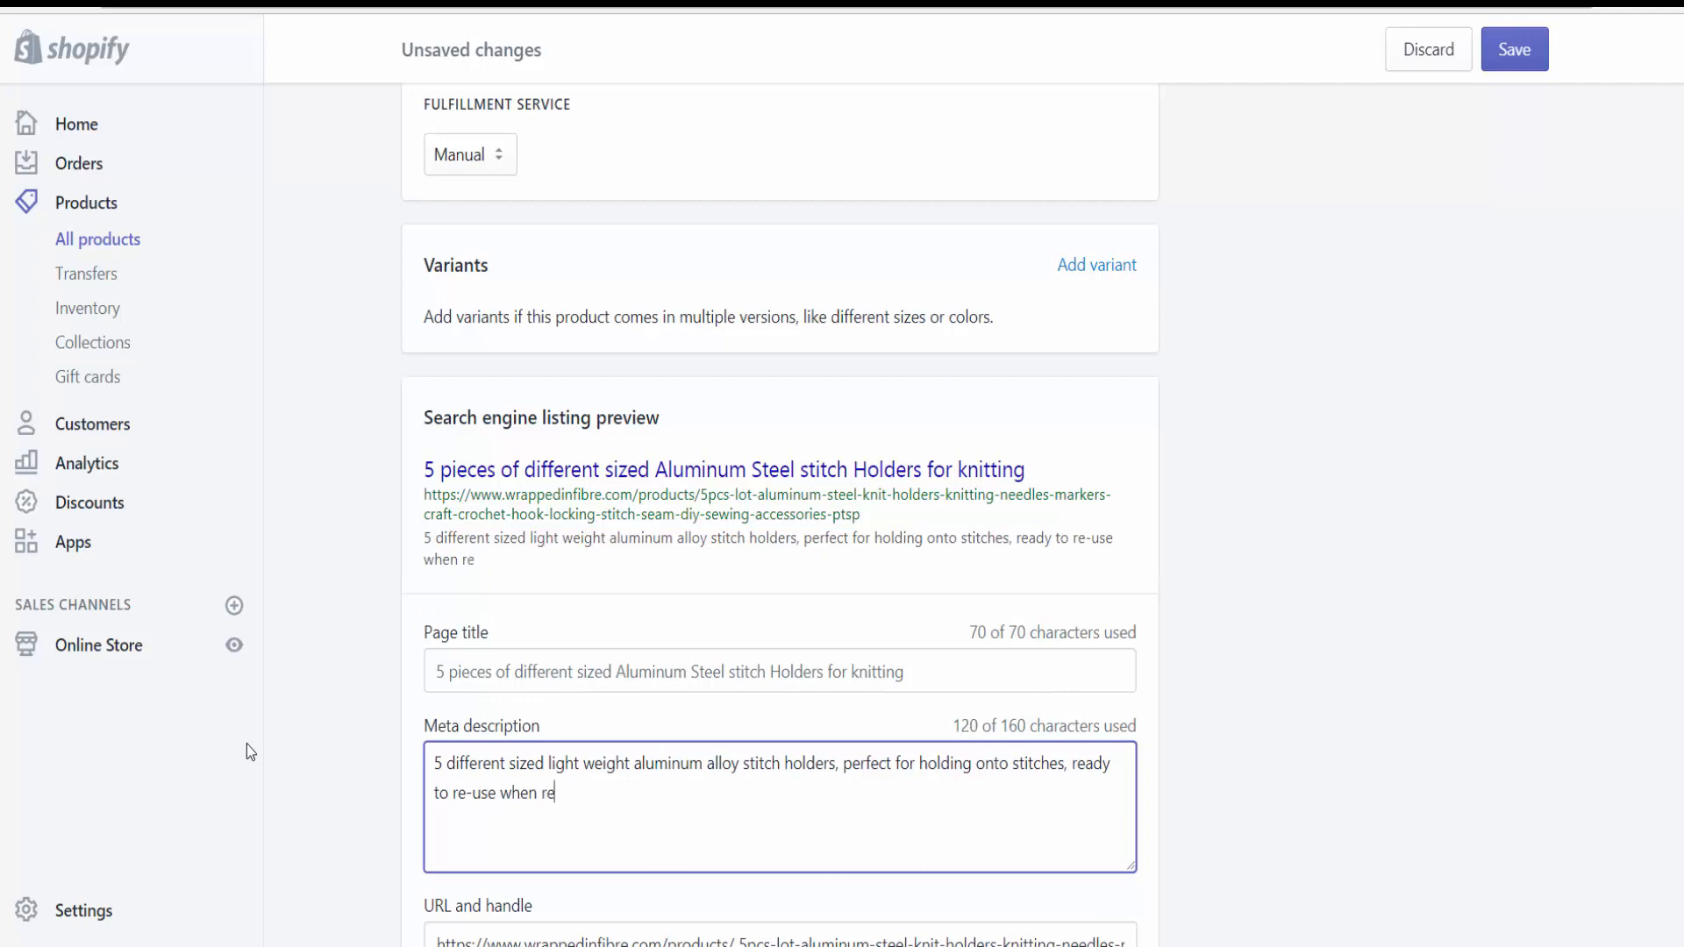
pyautogui.write('ady.')
# Step: Insert "knitting" before "stitches" and "pick up and" before "re-use" in the meta description
pyautogui.write('knitting')
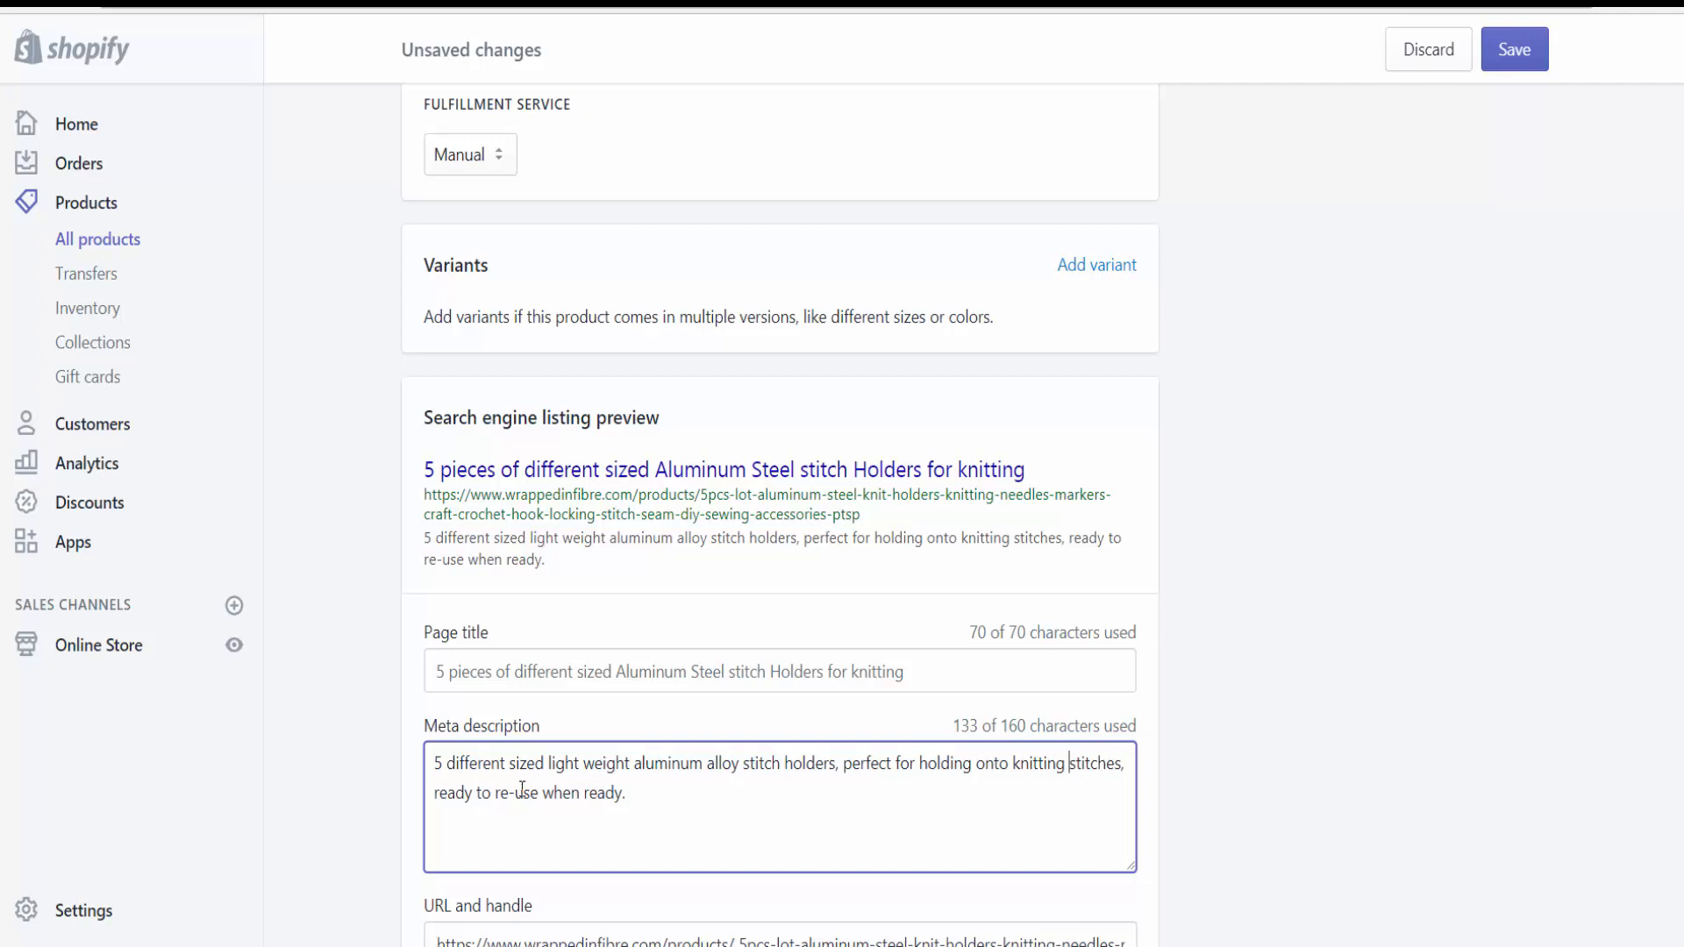
pyautogui.moveTo(493, 792); pyautogui.dragTo(510, 792)
pyautogui.click(488, 797)
pyautogui.write('pick up and')
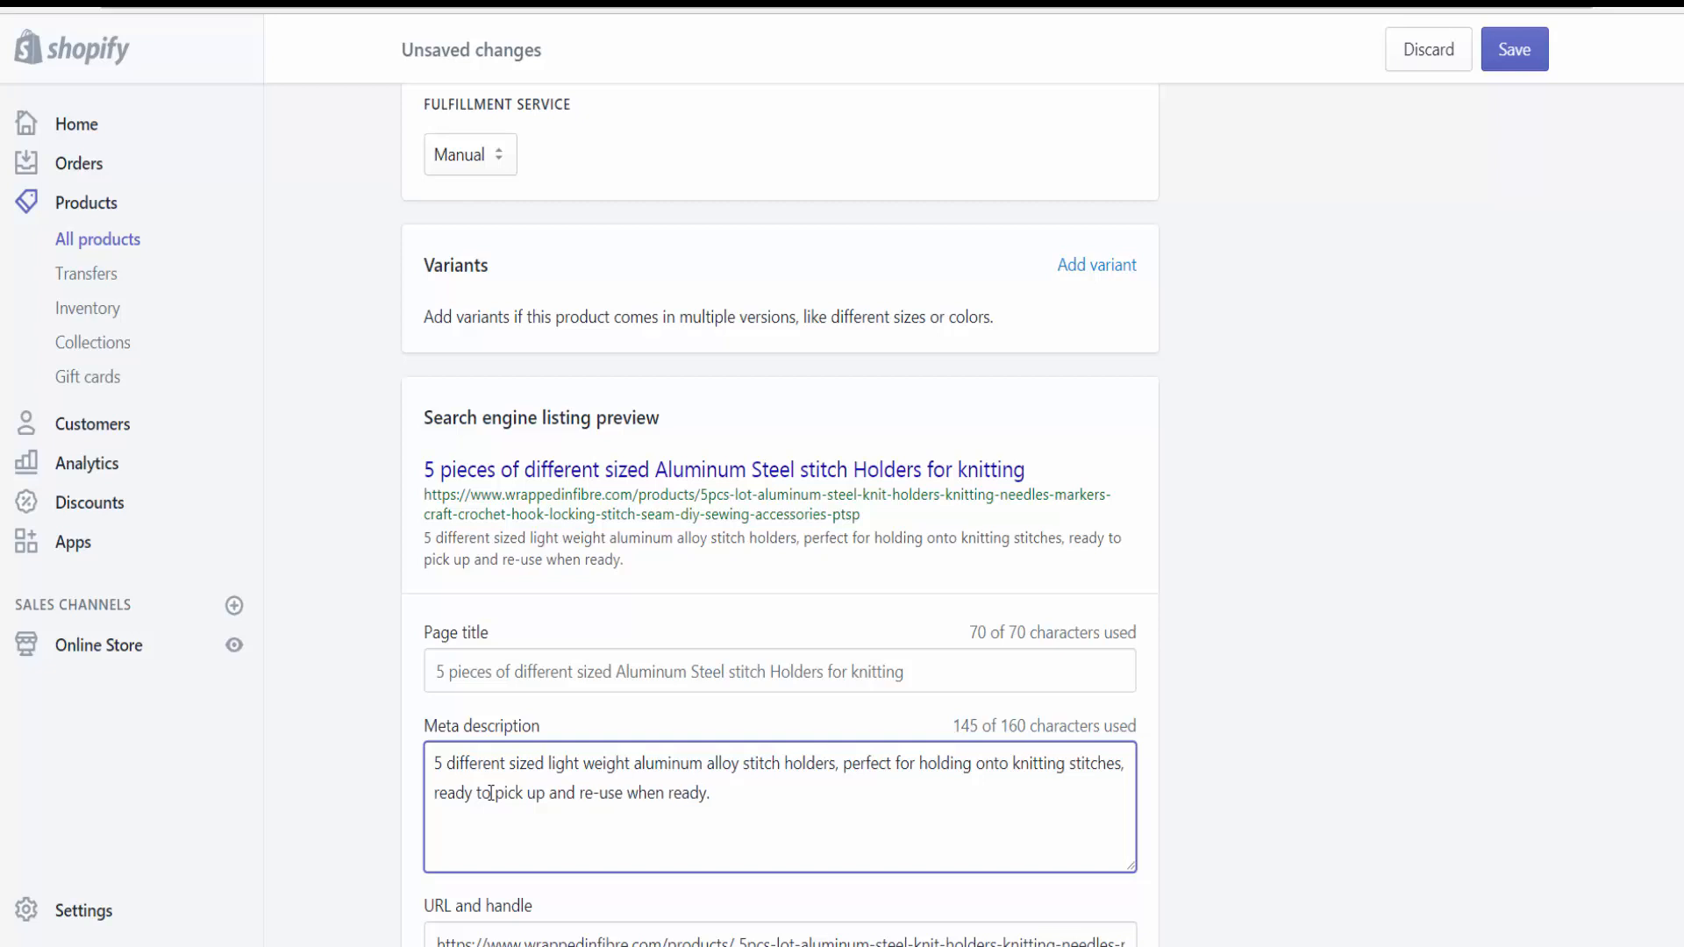
# Step: Replace "when ready" at the end of the meta description with "at a later time"
pyautogui.doubleClick(680, 793)
pyautogui.press('BackSpace')
pyautogui.press('BackSpace')
pyautogui.press('BackSpace')
pyautogui.press('BackSpace')
pyautogui.press('BackSpace')
pyautogui.press('BackSpace')
pyautogui.write('at a later time')
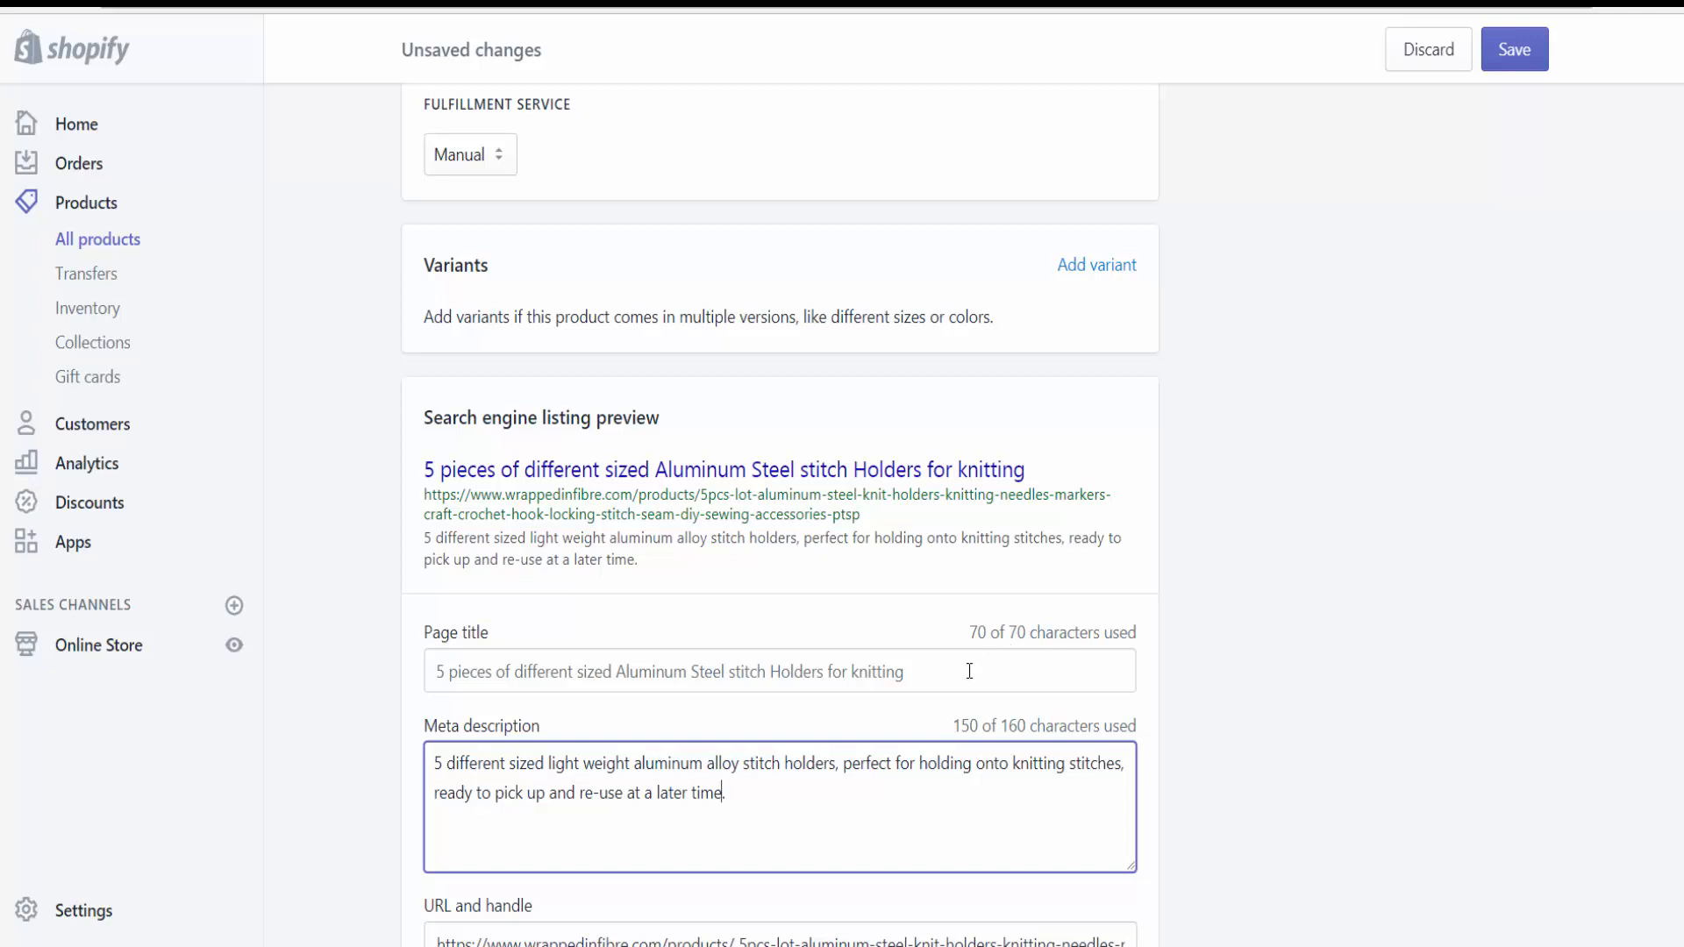
# Step: Replace the product's URL handle with the page title "5 pieces of different sized Aluminum Steel stitch Holders for knitting" and save the product
pyautogui.scroll(-2, 975, 670)
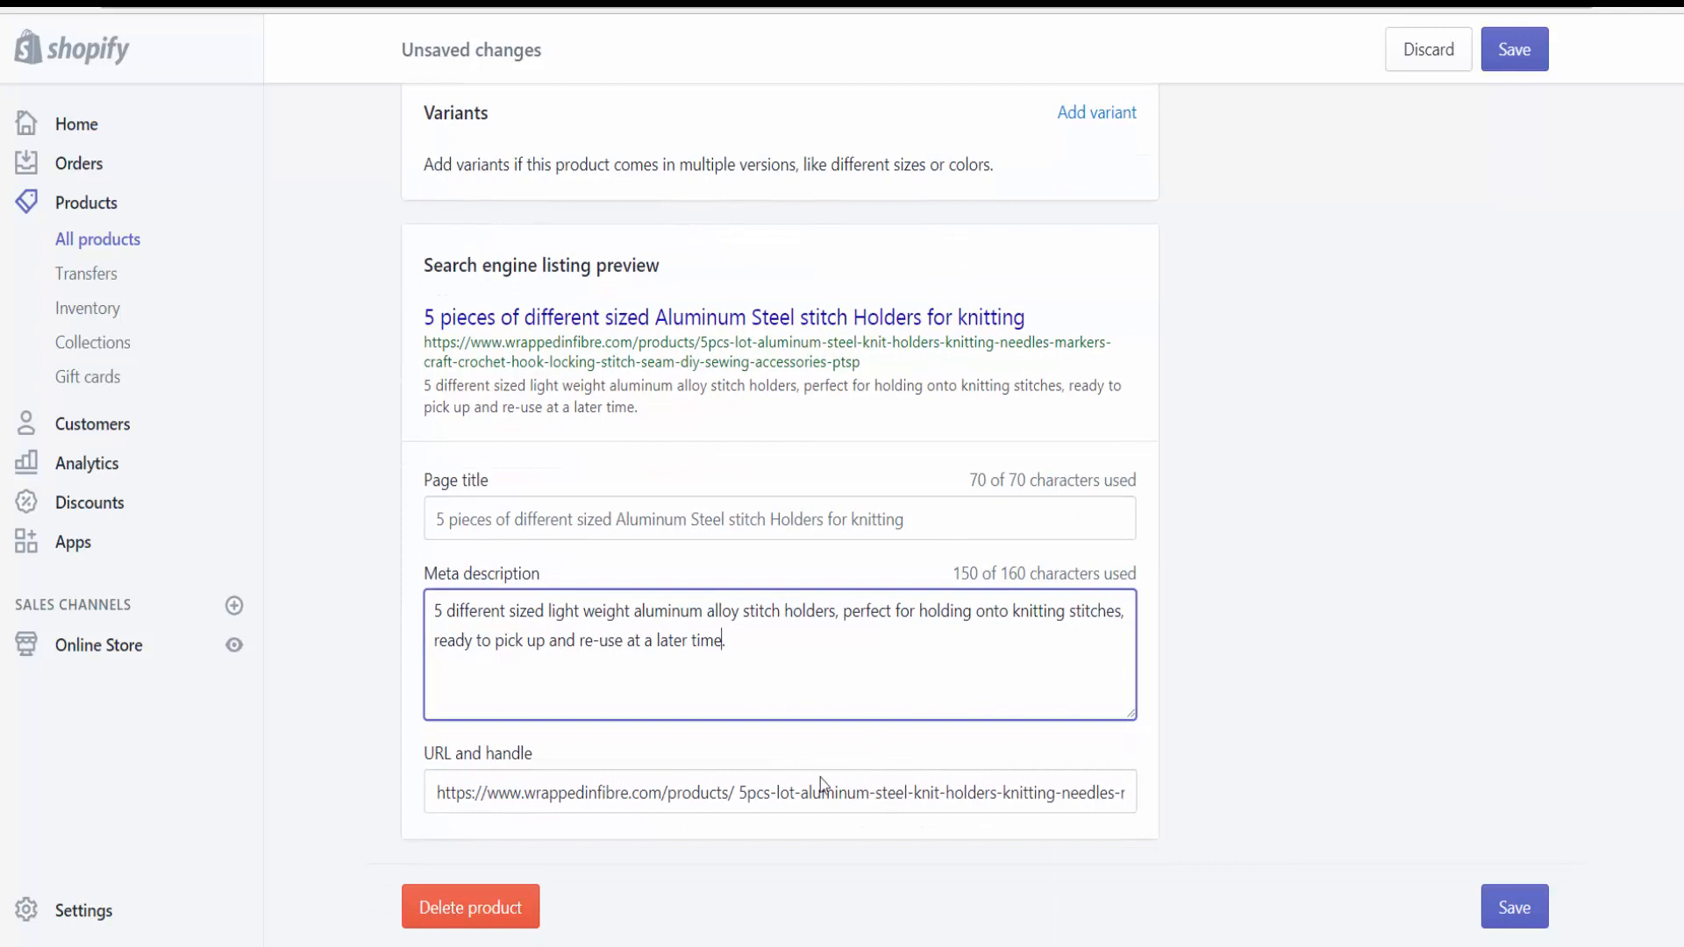
pyautogui.click(741, 800)
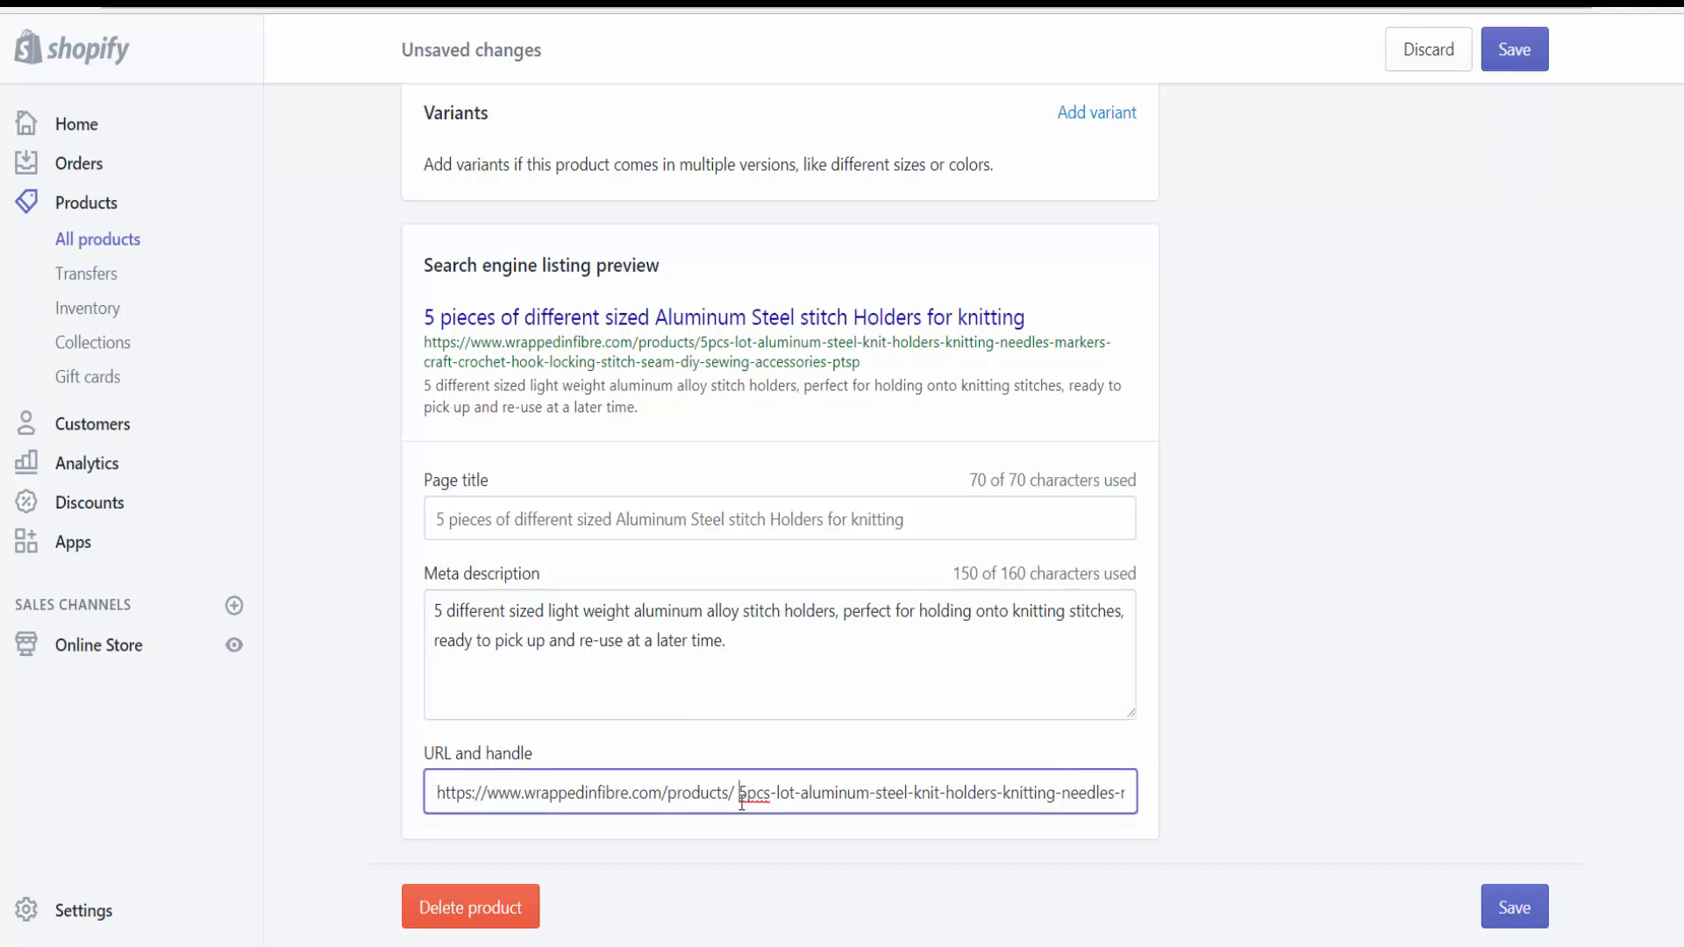
pyautogui.moveTo(741, 800); pyautogui.dragTo(1166, 835)
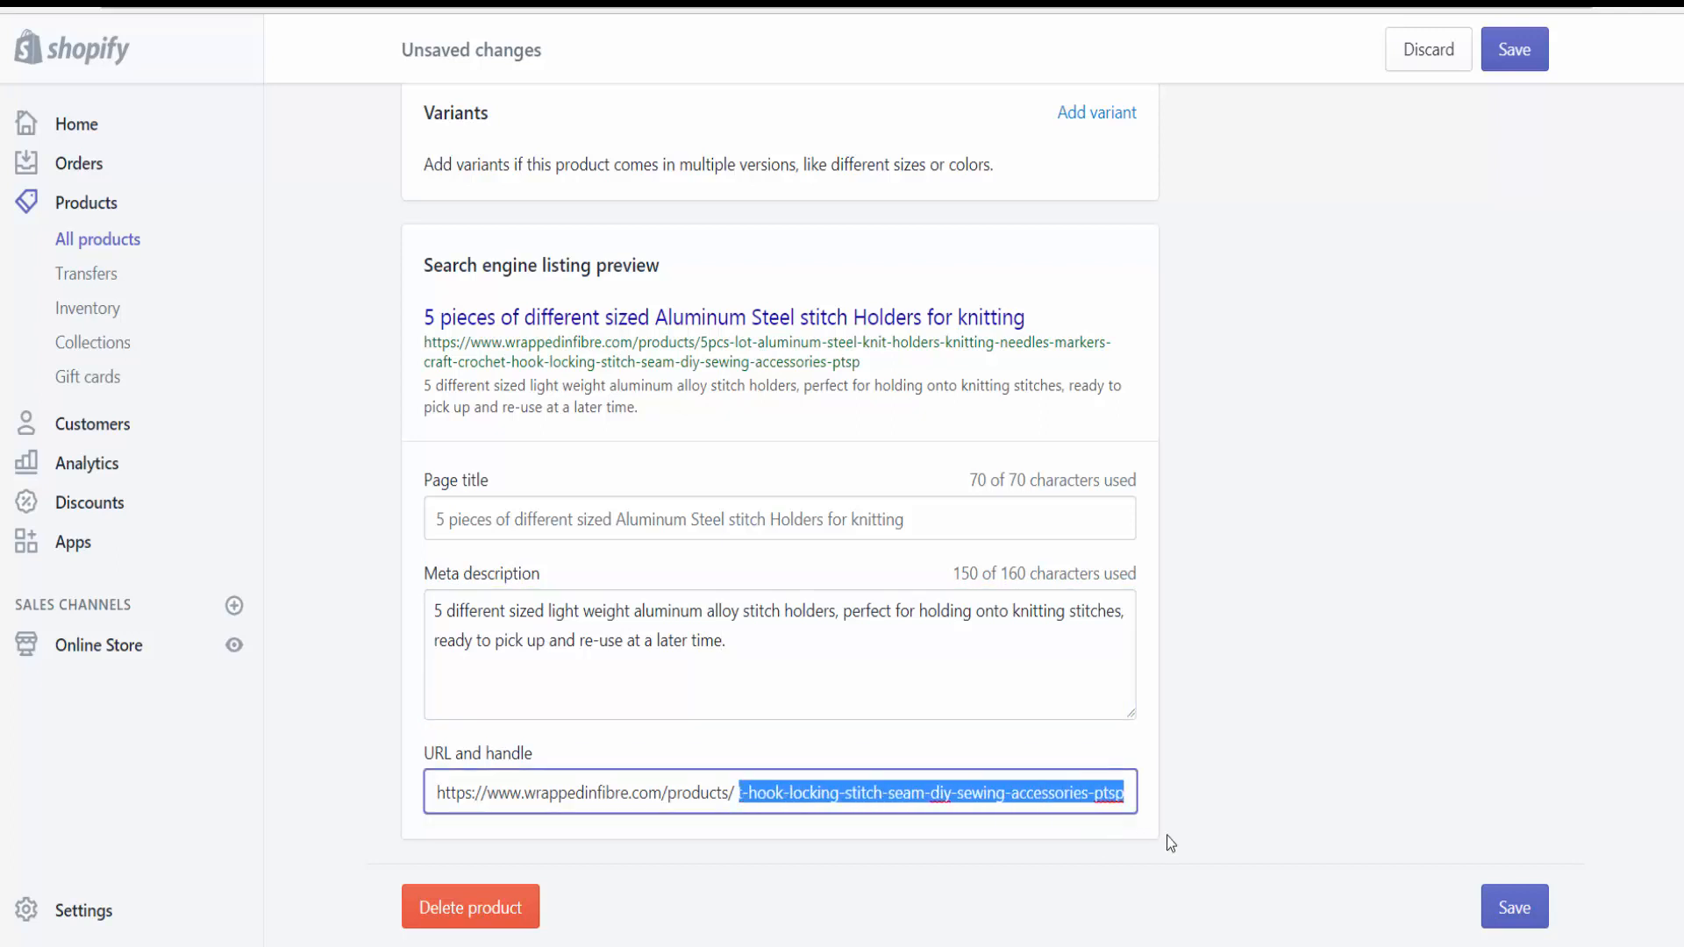
pyautogui.moveTo(950, 519); pyautogui.dragTo(184, 532)
pyautogui.hotkey('ctrl', 'c')
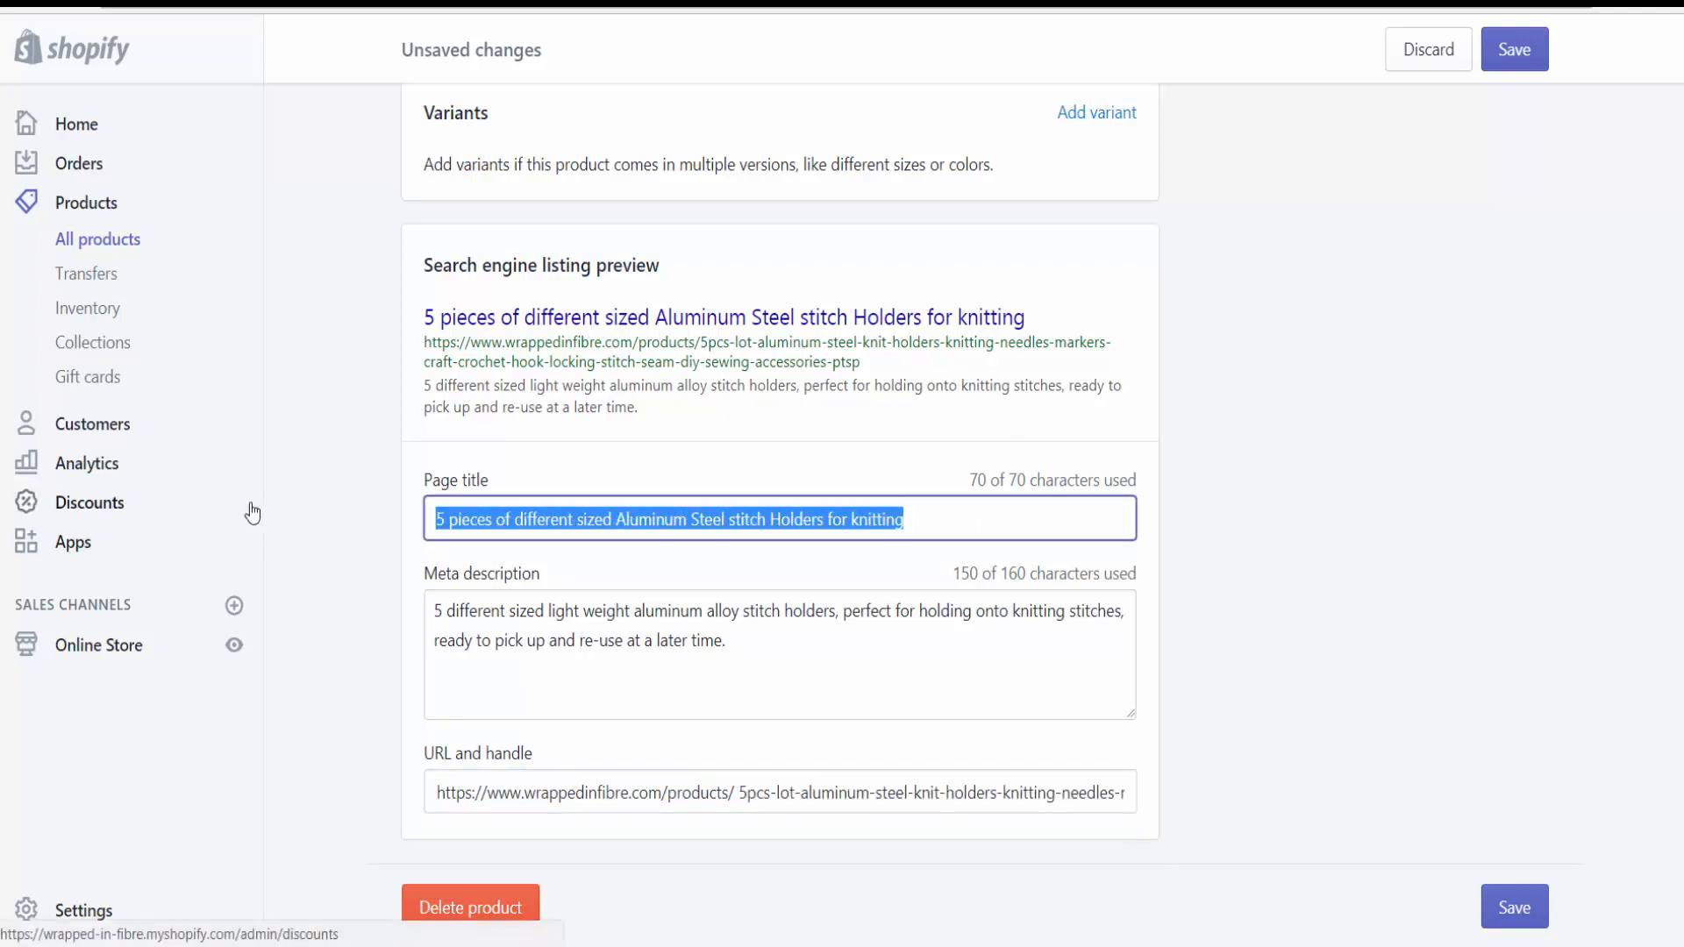
pyautogui.moveTo(739, 793); pyautogui.dragTo(1244, 812)
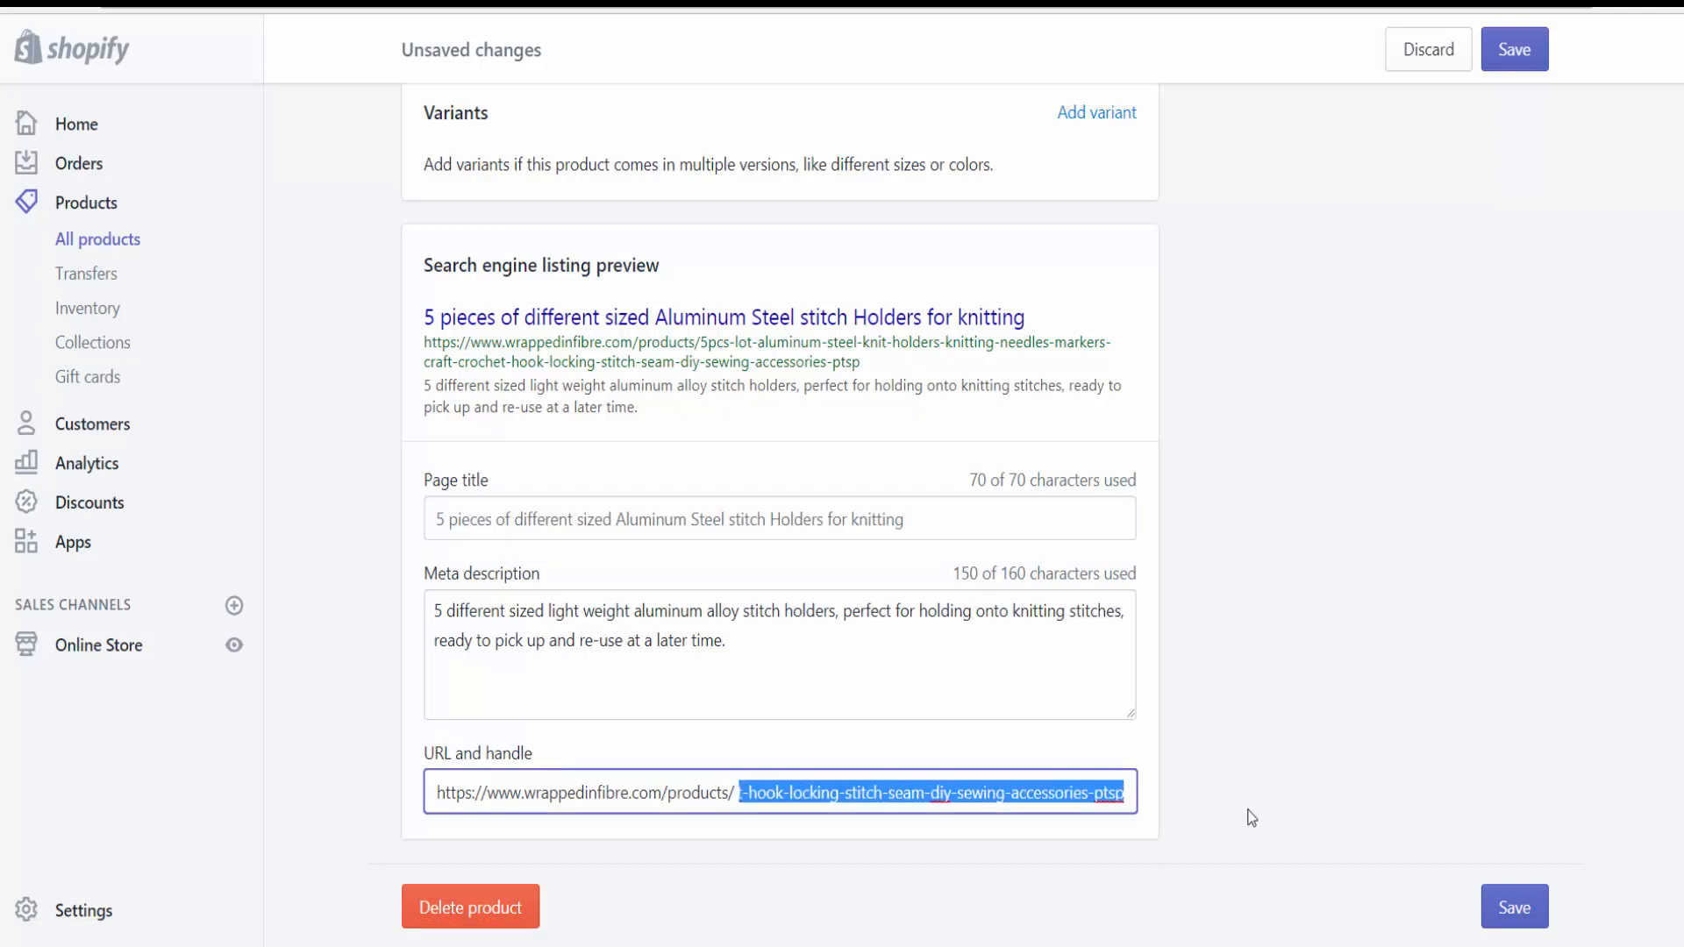
pyautogui.hotkey('ctrl', 'v')
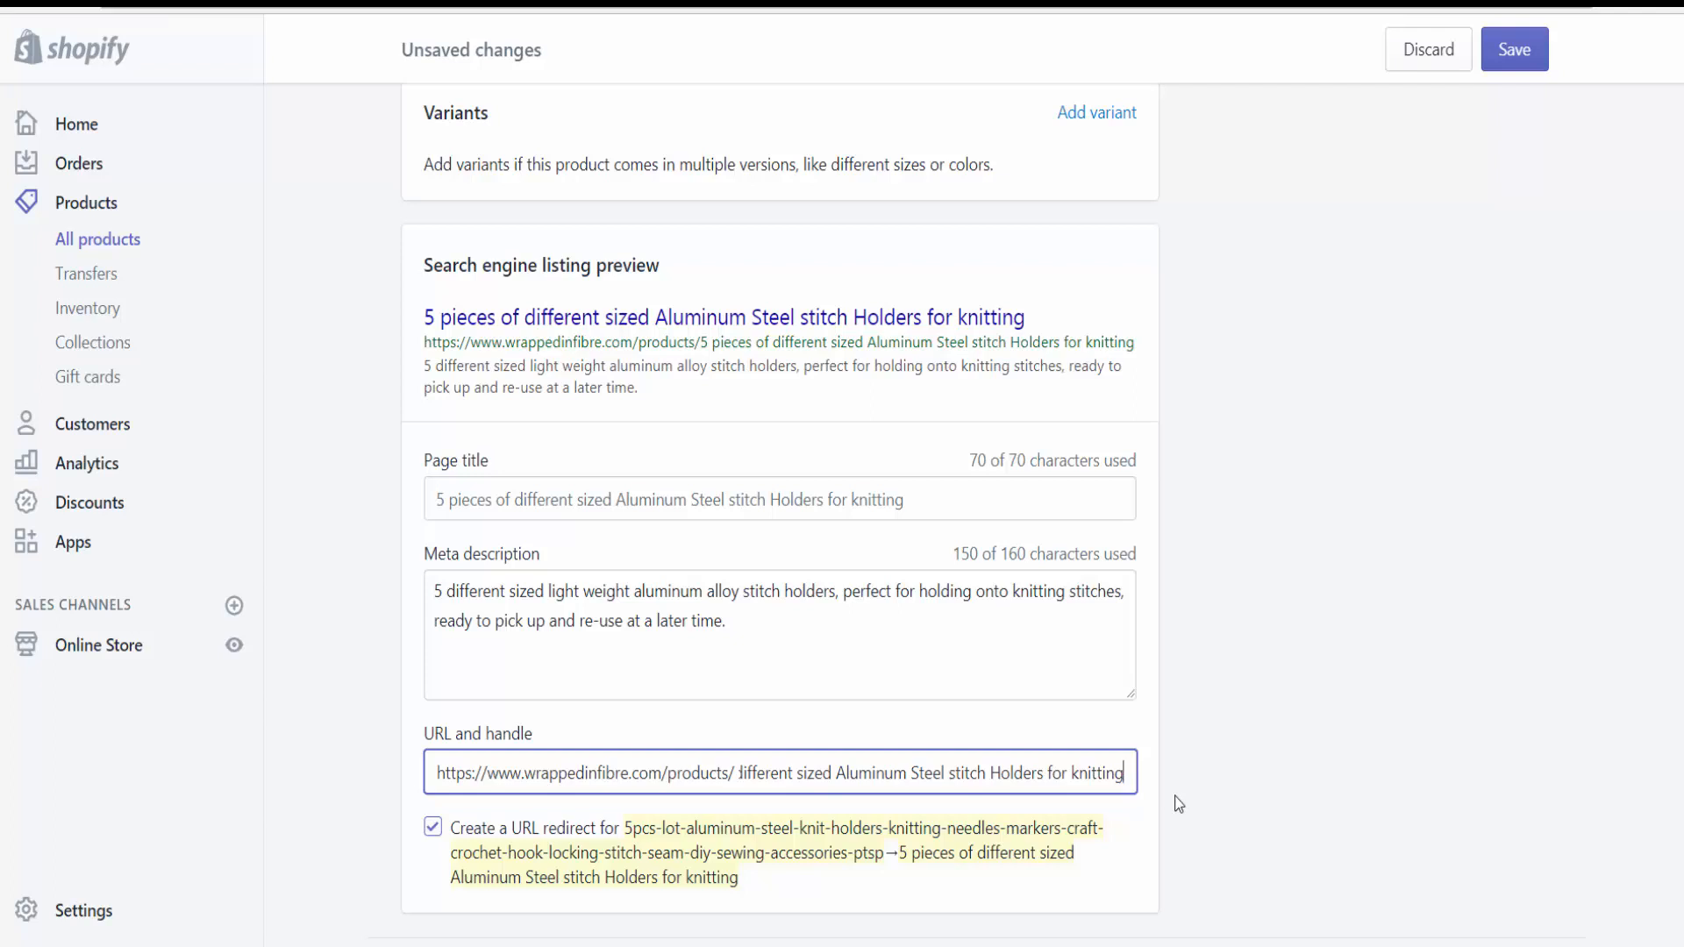
pyautogui.scroll(-1, 1175, 796)
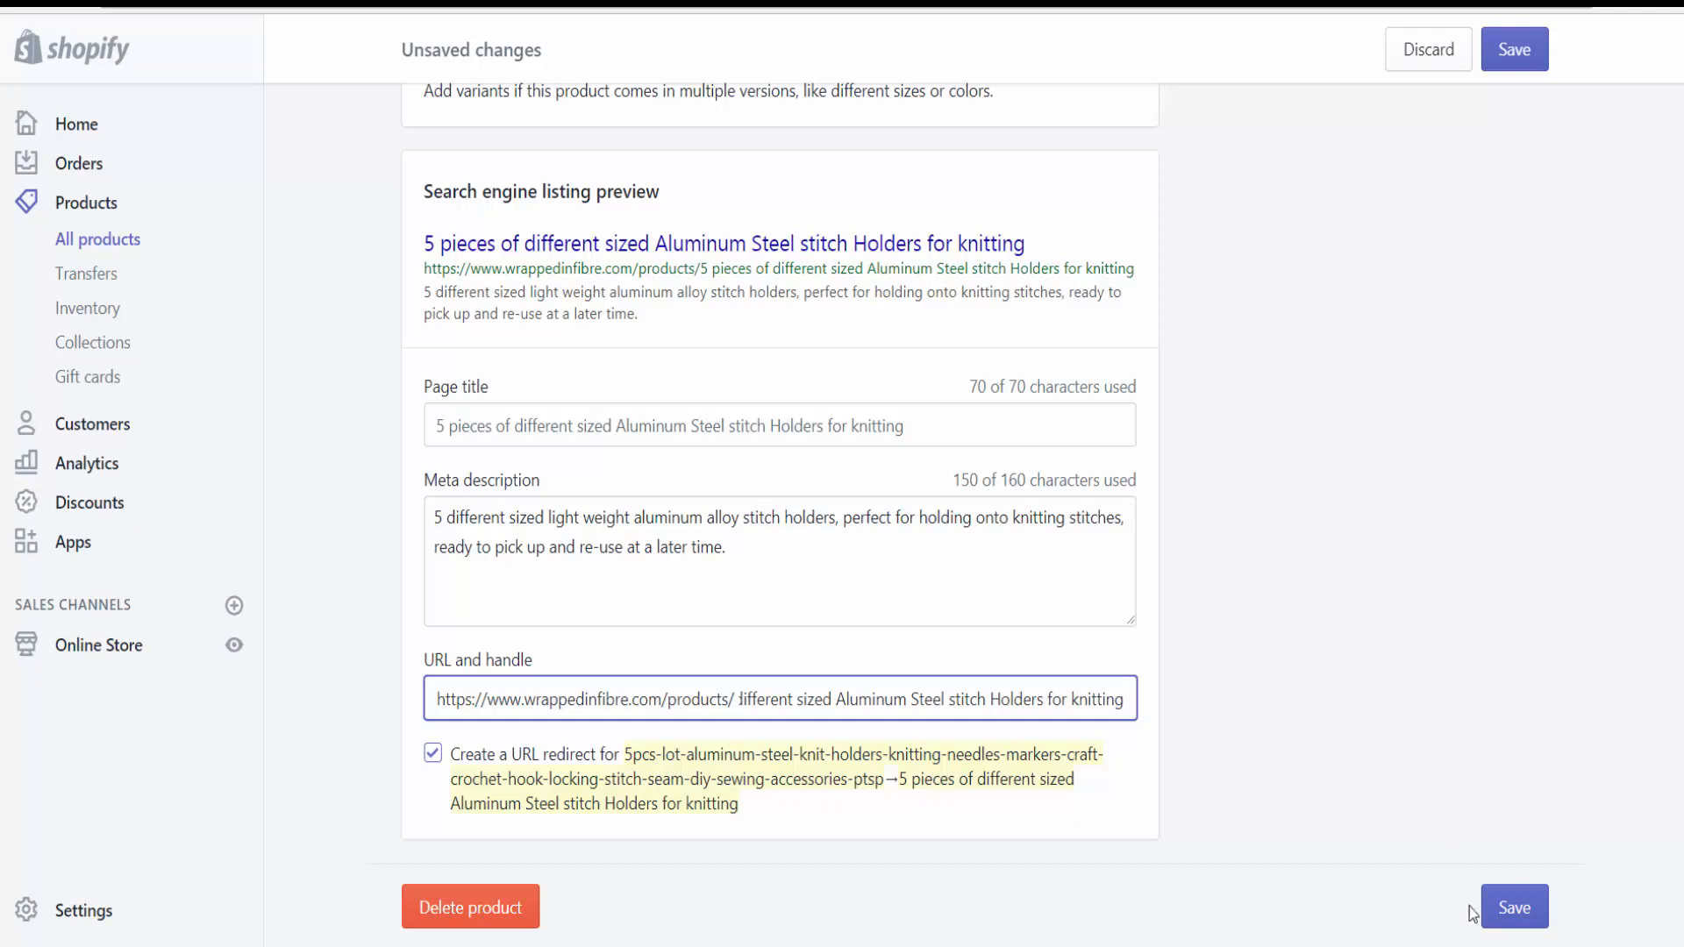
pyautogui.click(1536, 919)
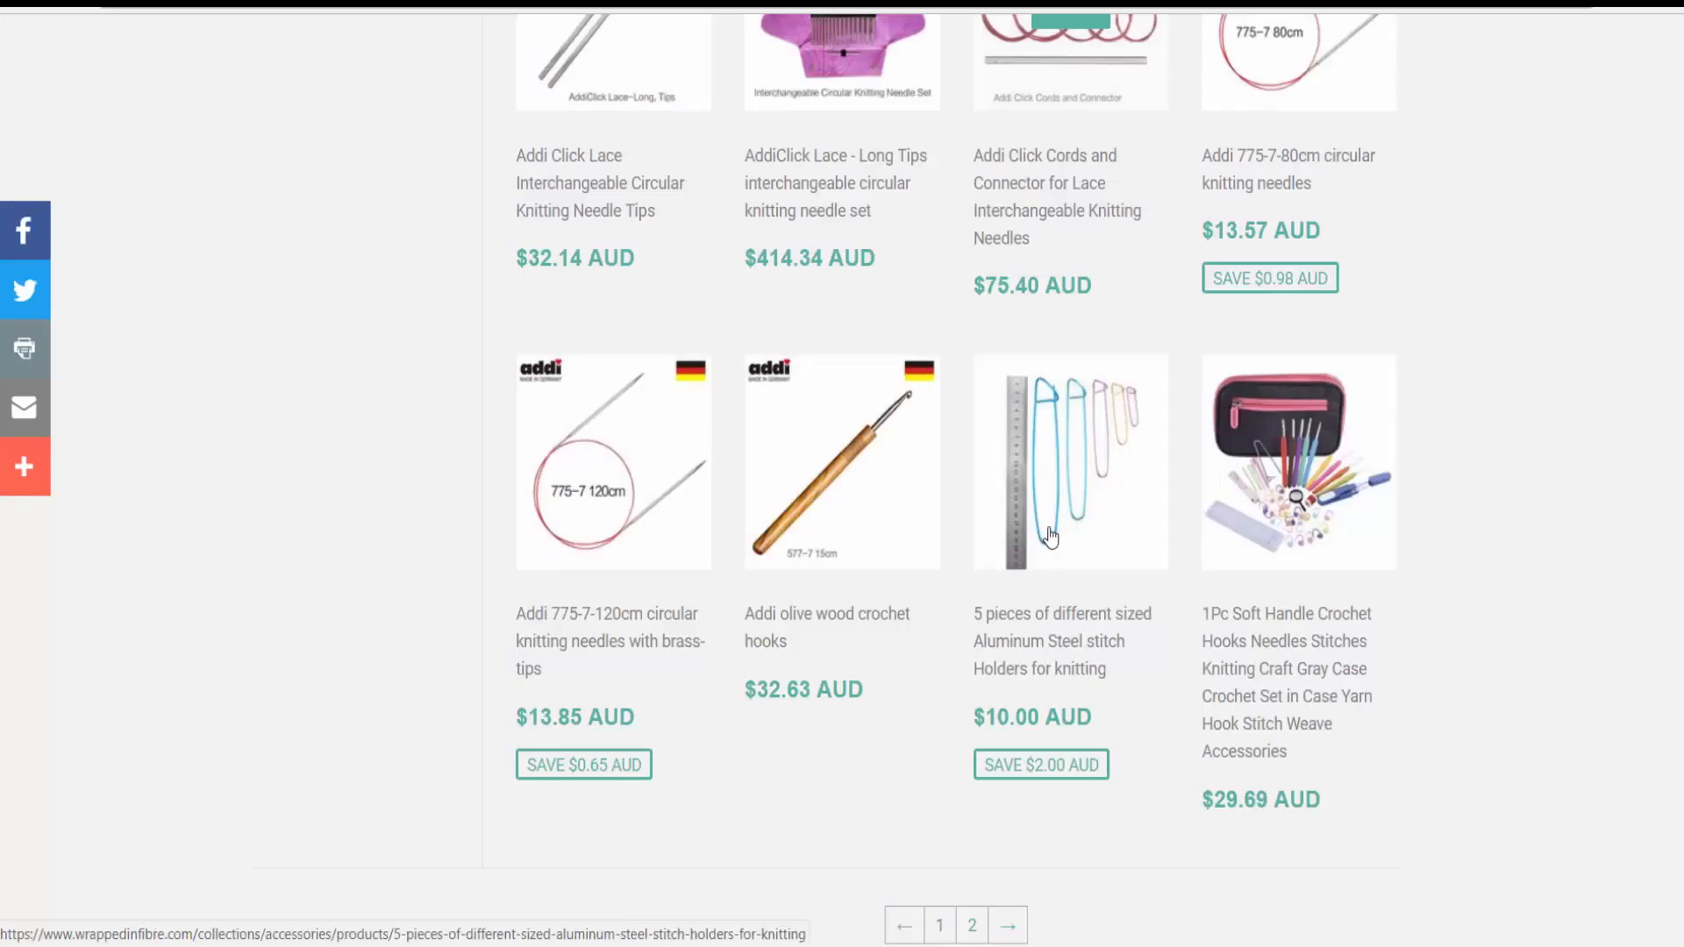
# Step: Open the stitch holders product on the Wrapped in Fibre storefront and check its three images, price and description
pyautogui.click(1050, 537)
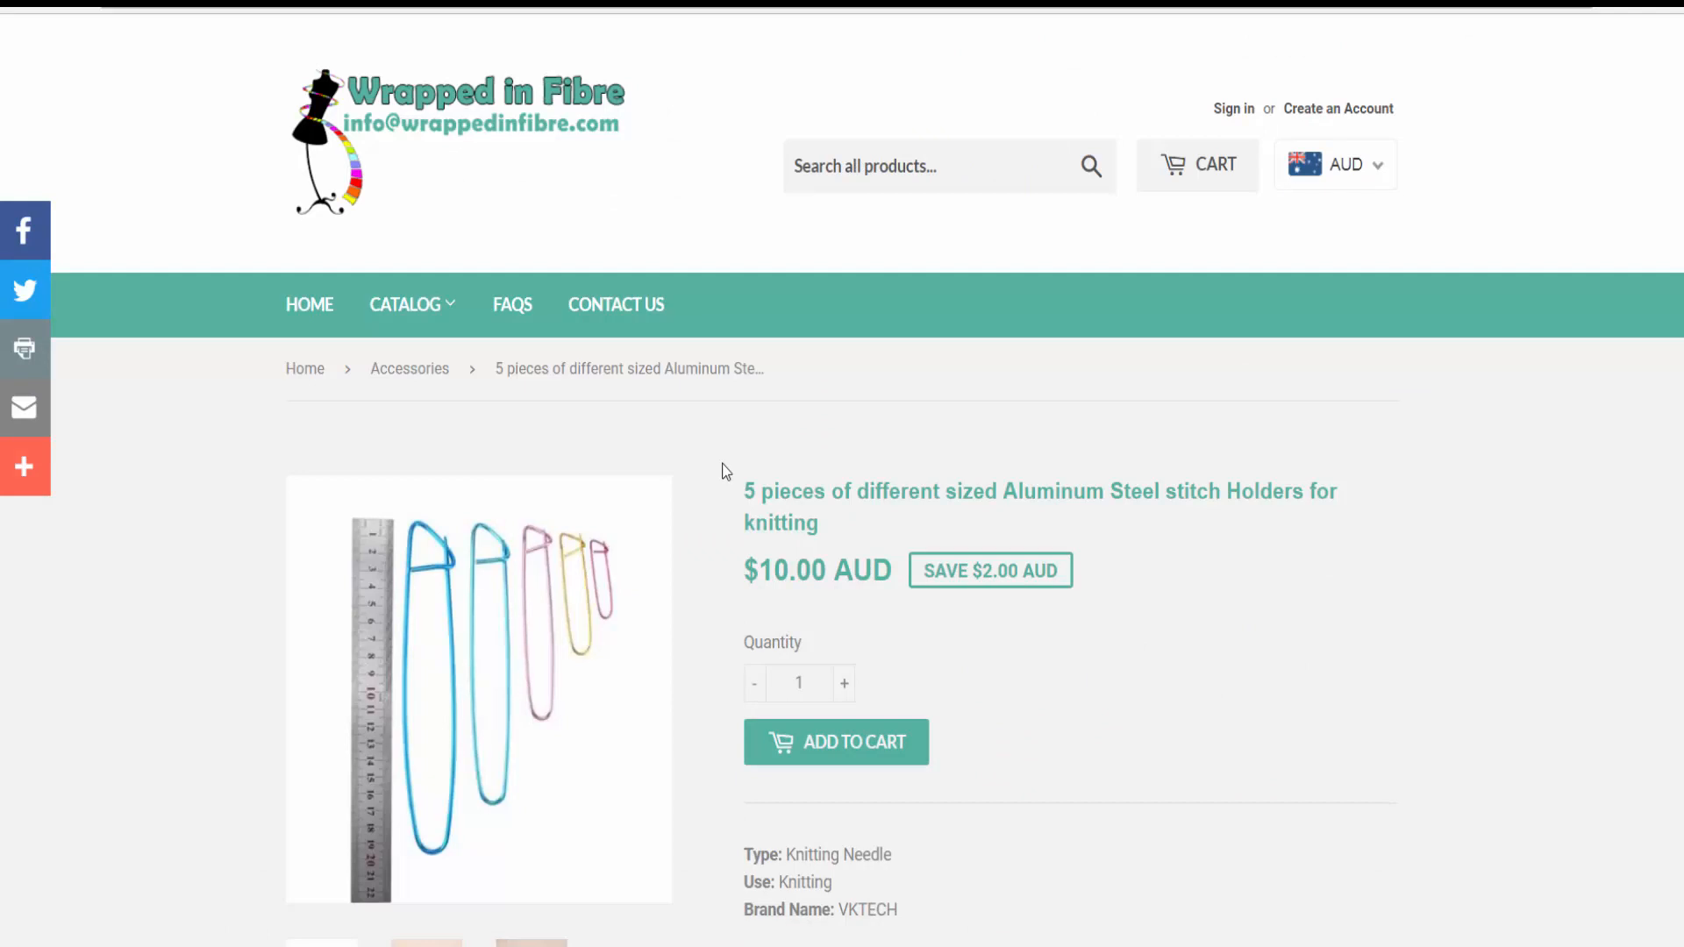
pyautogui.scroll(-3, 908, 537)
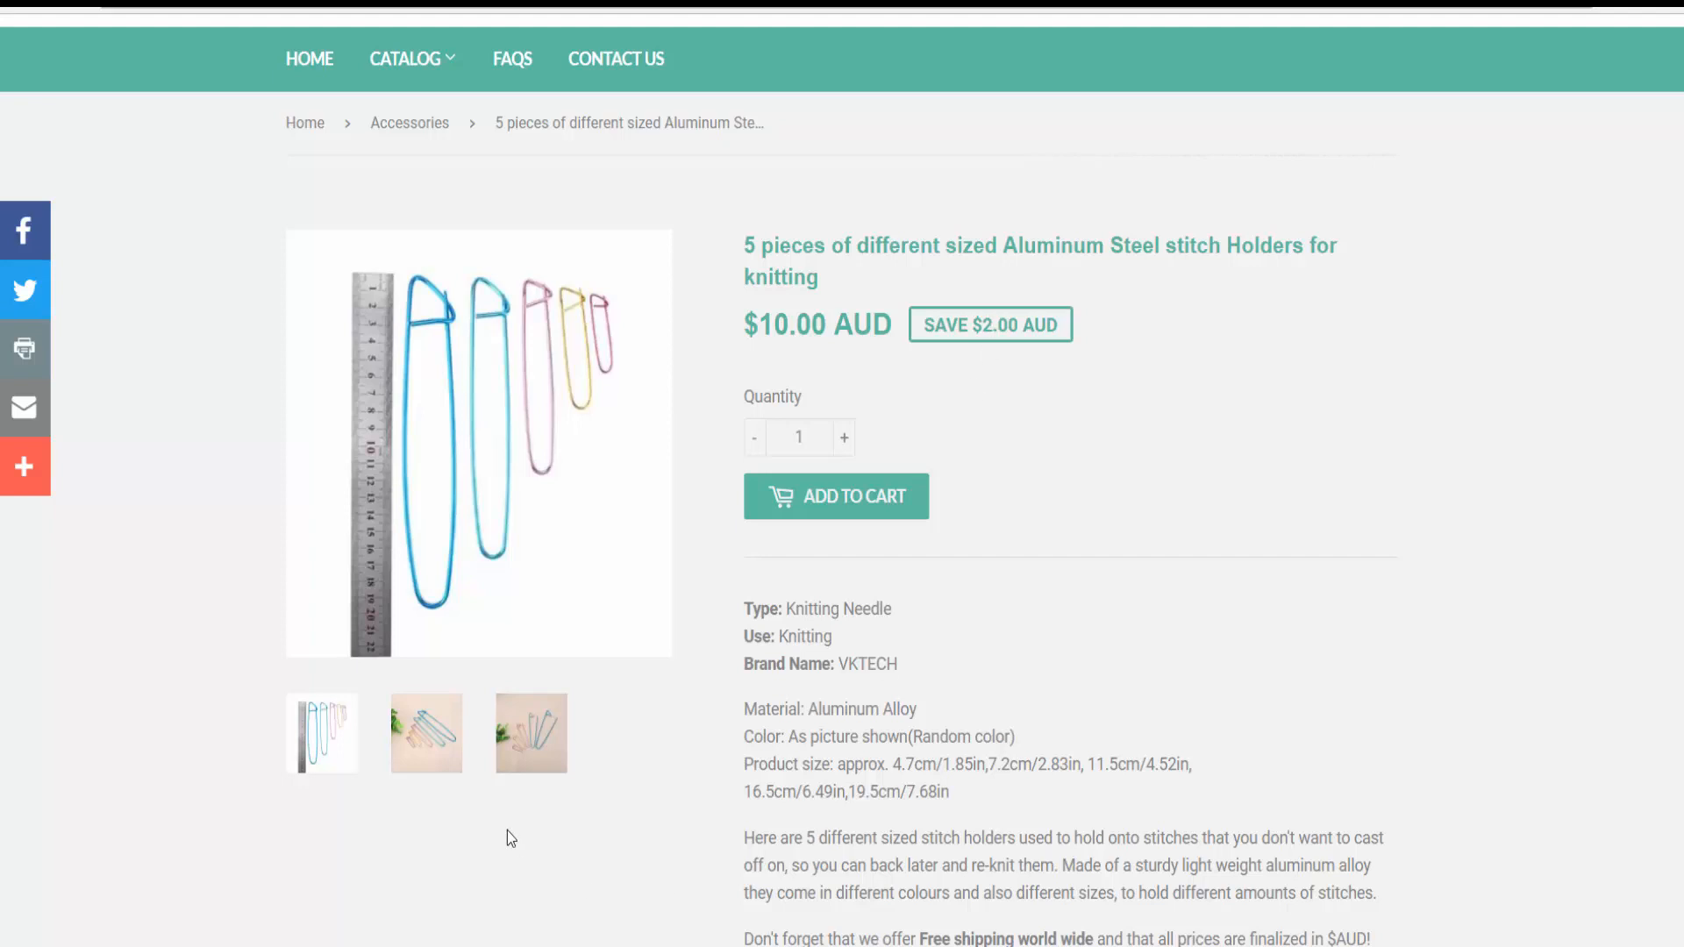
pyautogui.click(448, 737)
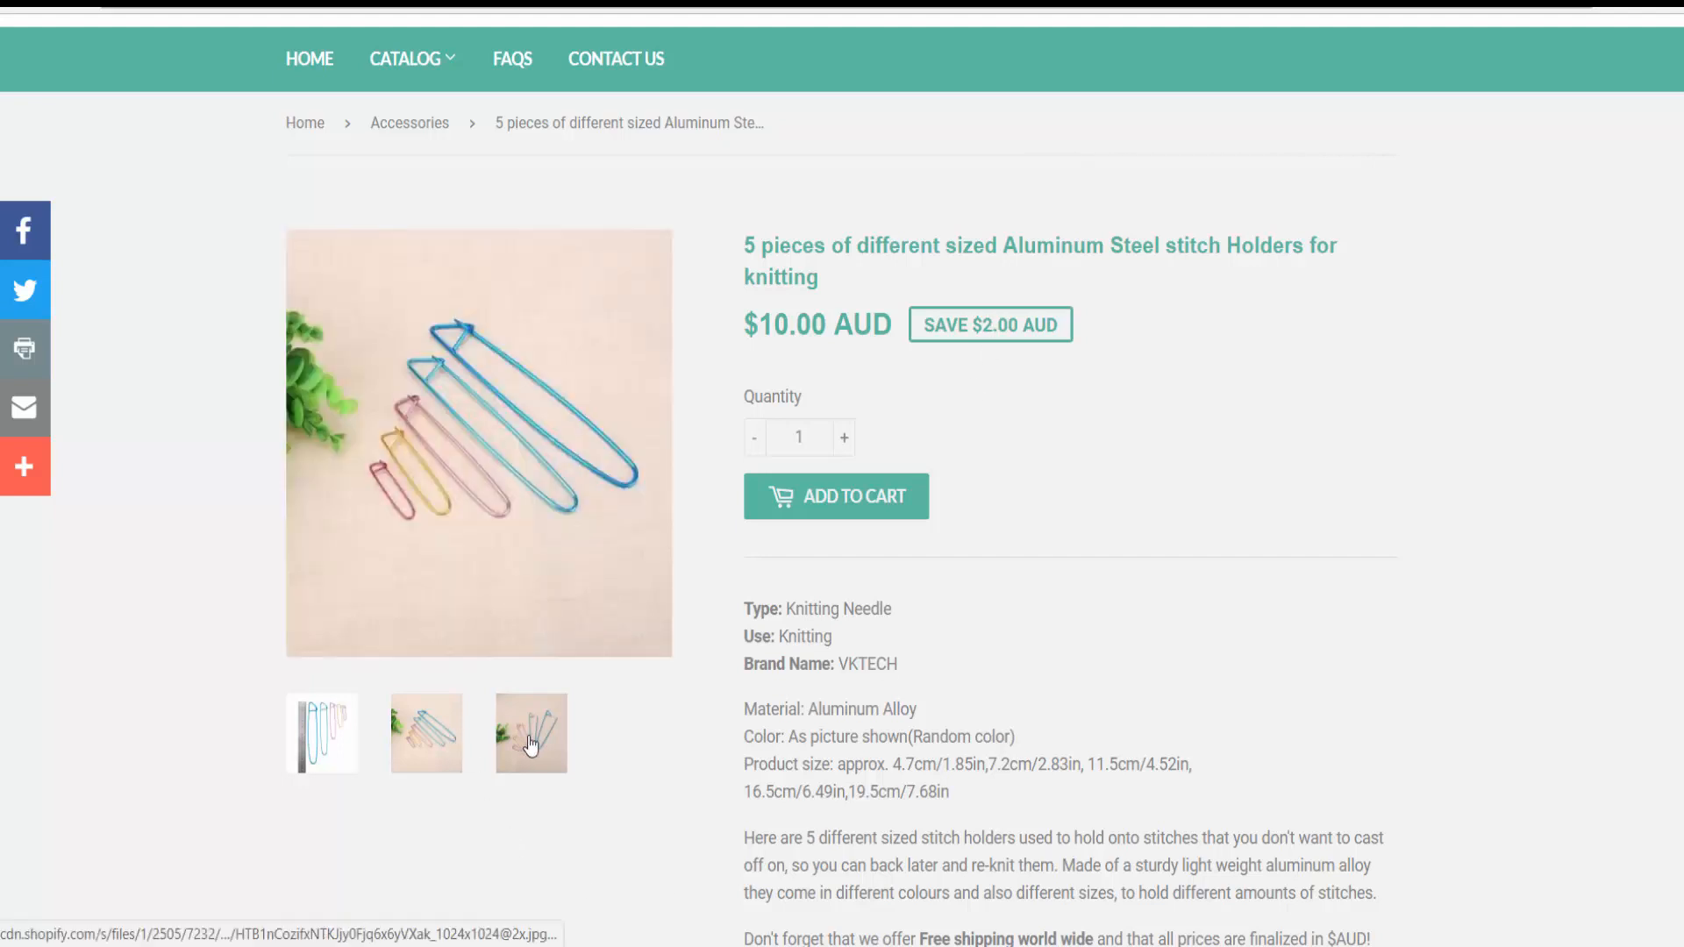
pyautogui.click(530, 743)
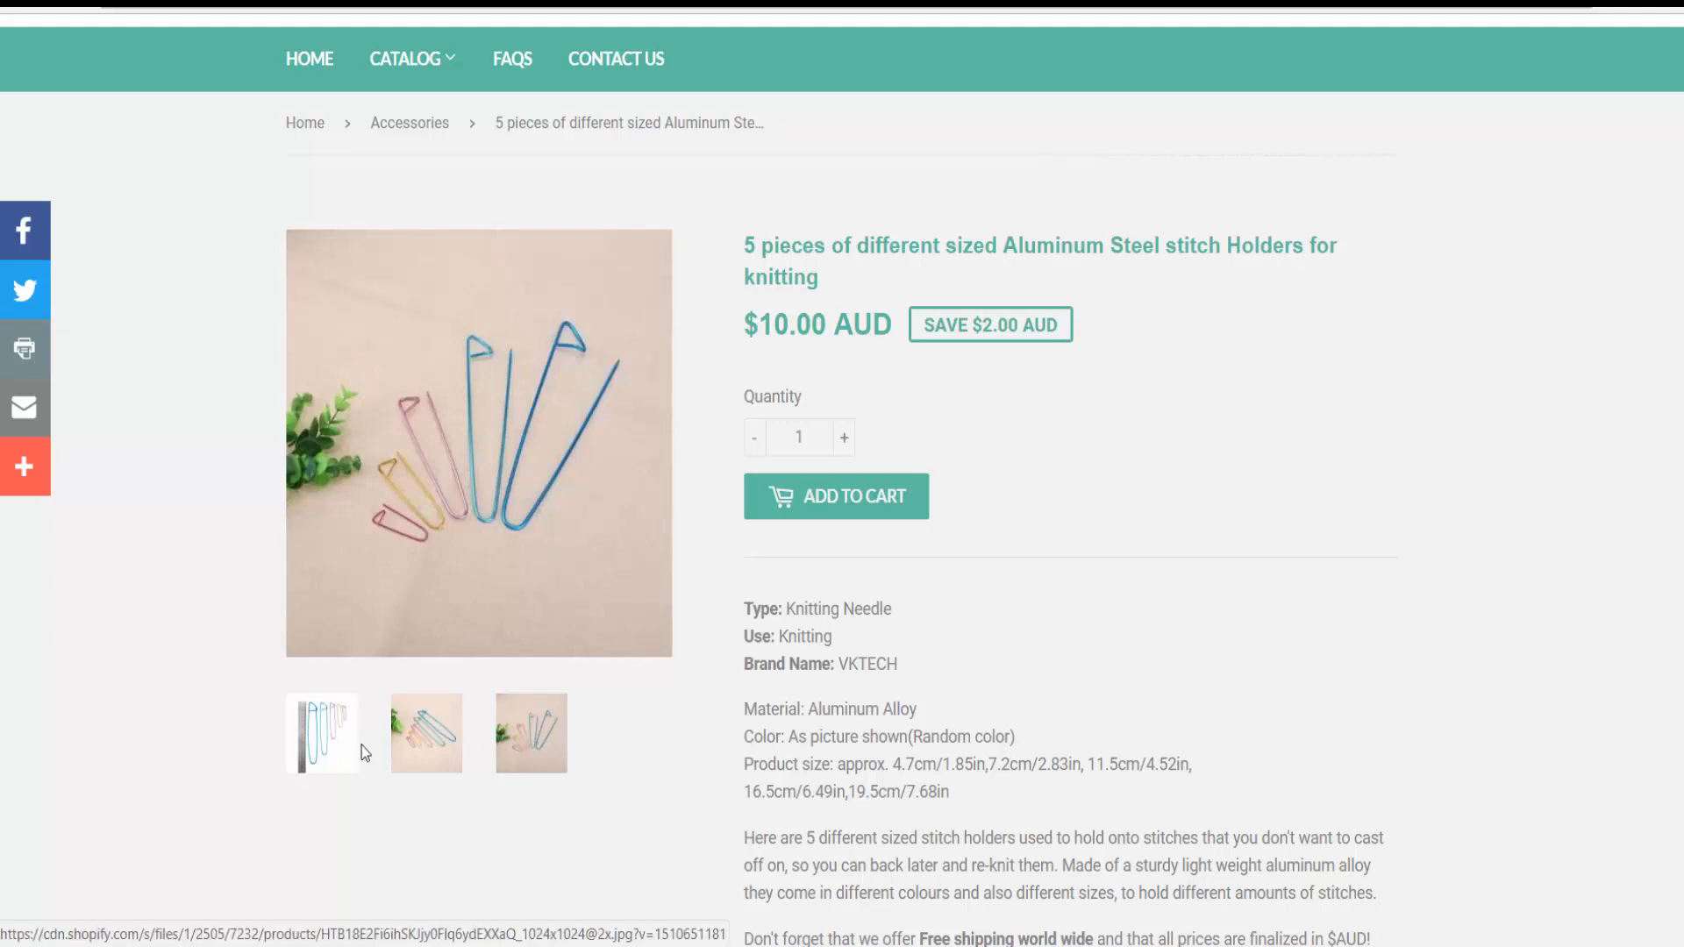
pyautogui.click(342, 760)
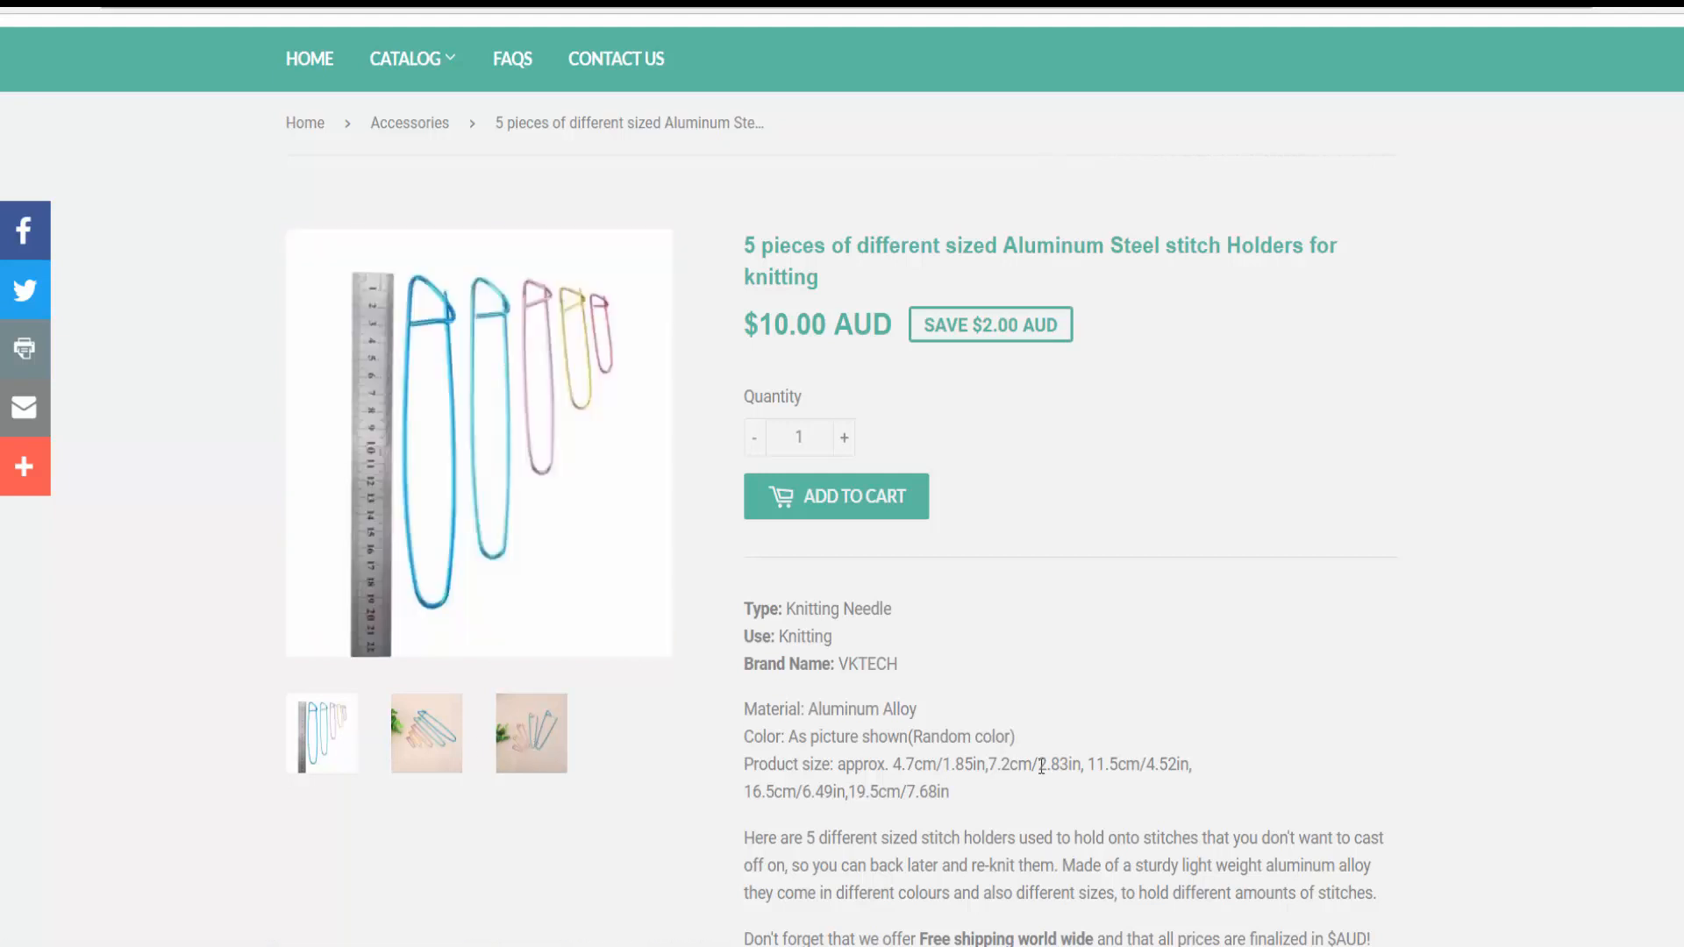
pyautogui.scroll(-3, 1041, 766)
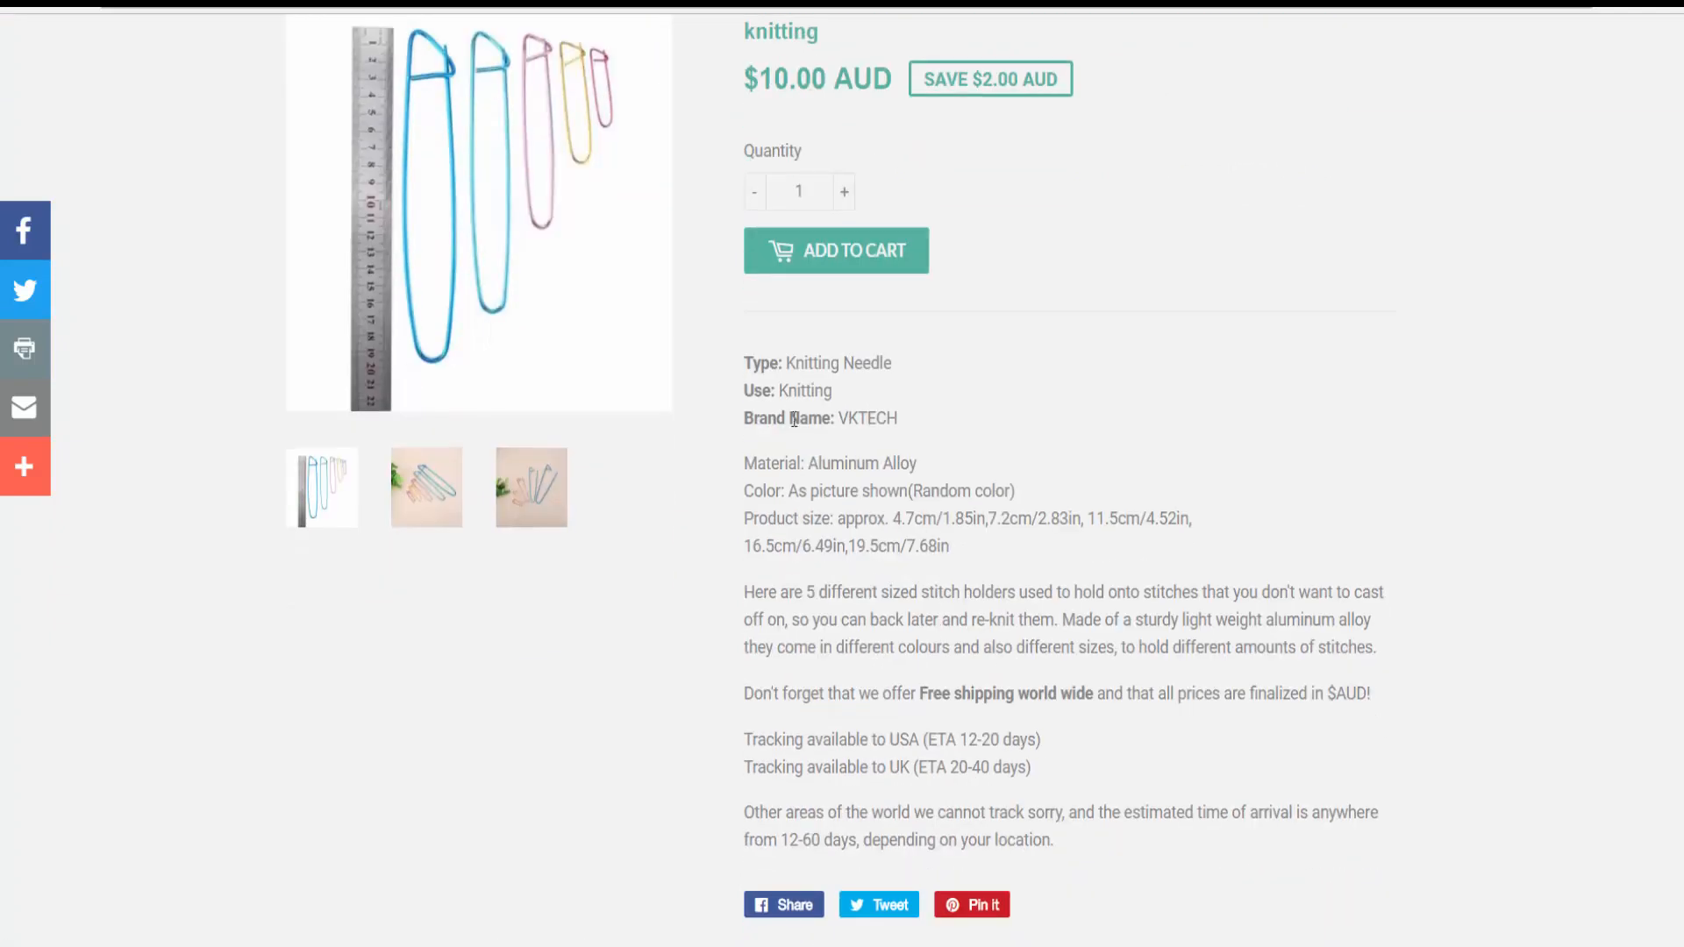
pyautogui.scroll(-2, 898, 567)
pyautogui.scroll(2, 935, 560)
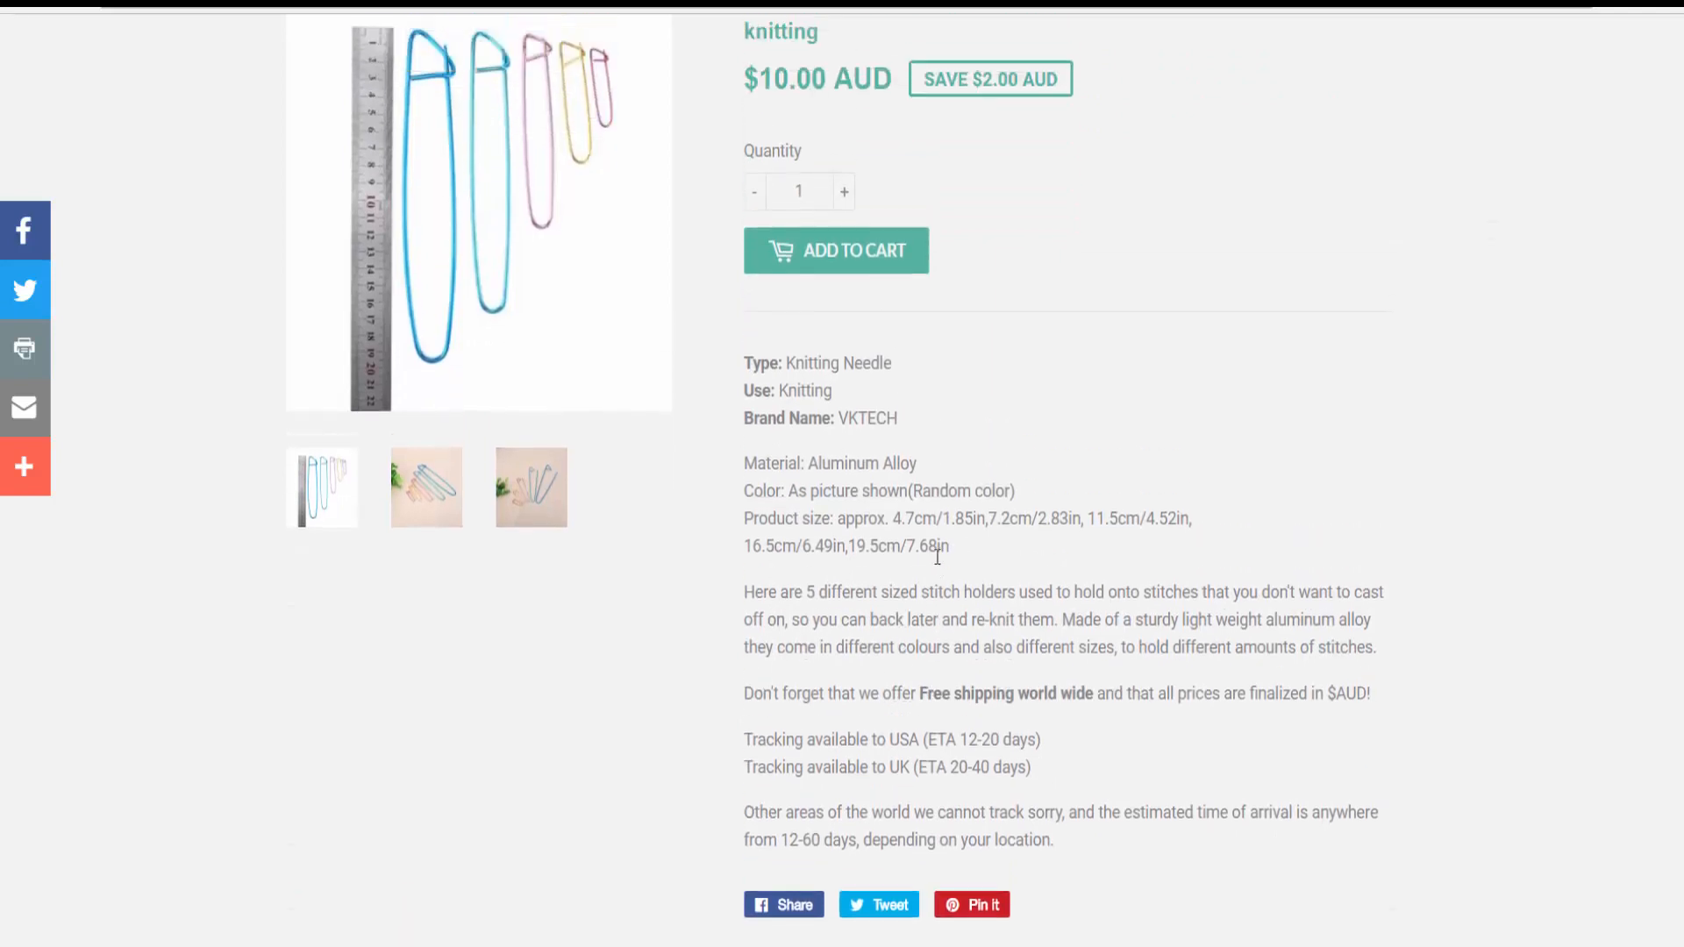